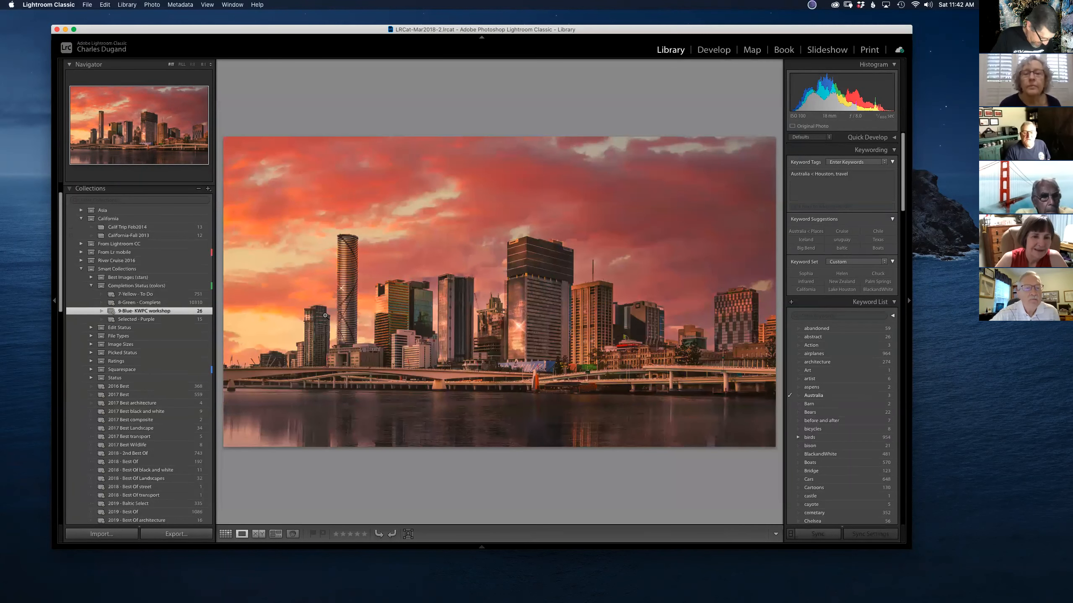
Step: Review the red-sky and black-and-white versions of the city skyline at full size, returning to the thumbnail grid
{"action": "key", "text": "g"}
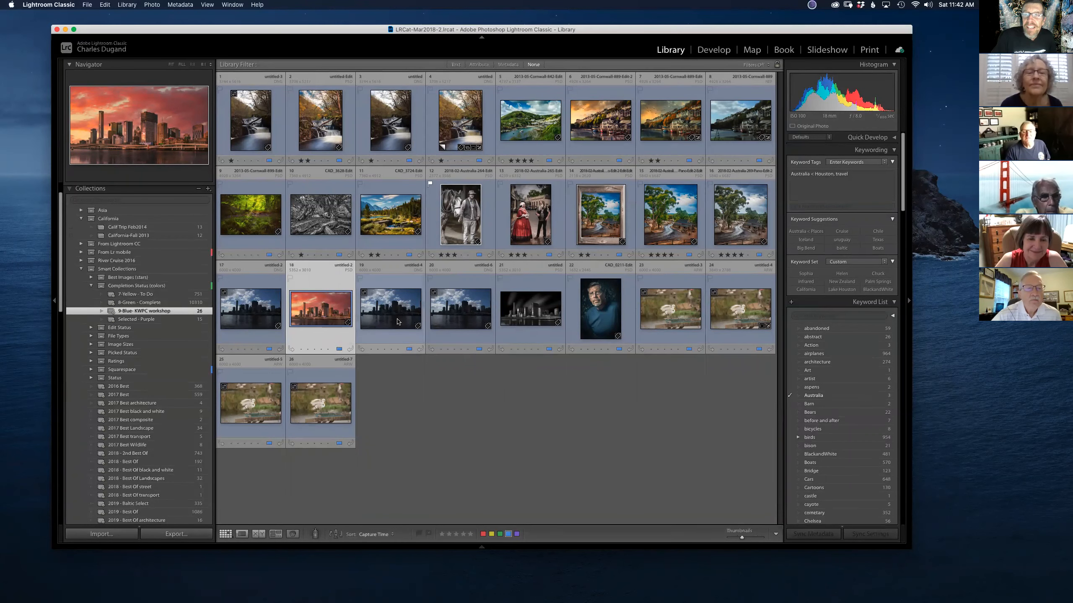
{"action": "left_click", "coordinate": [397, 321]}
{"action": "double_click", "coordinate": [396, 321]}
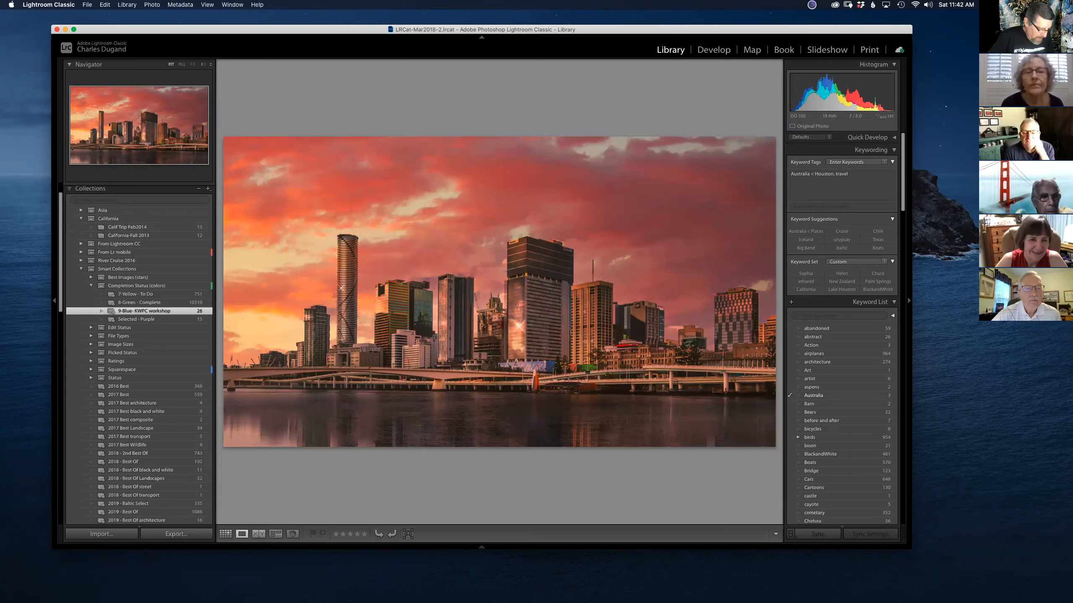
{"action": "key", "text": "g"}
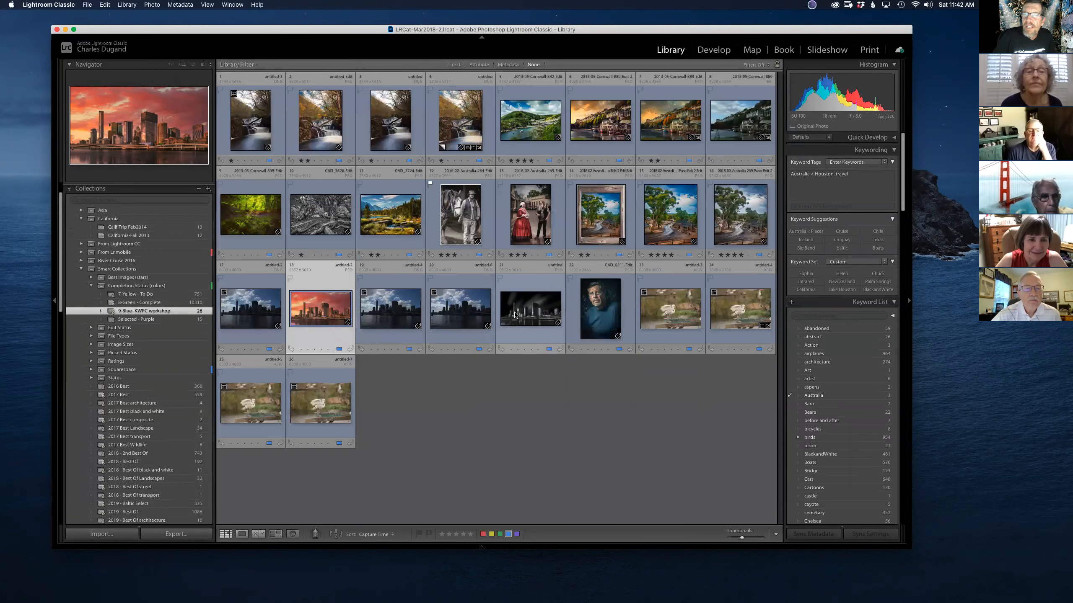
{"action": "left_click", "coordinate": [514, 315]}
{"action": "key", "text": "e"}
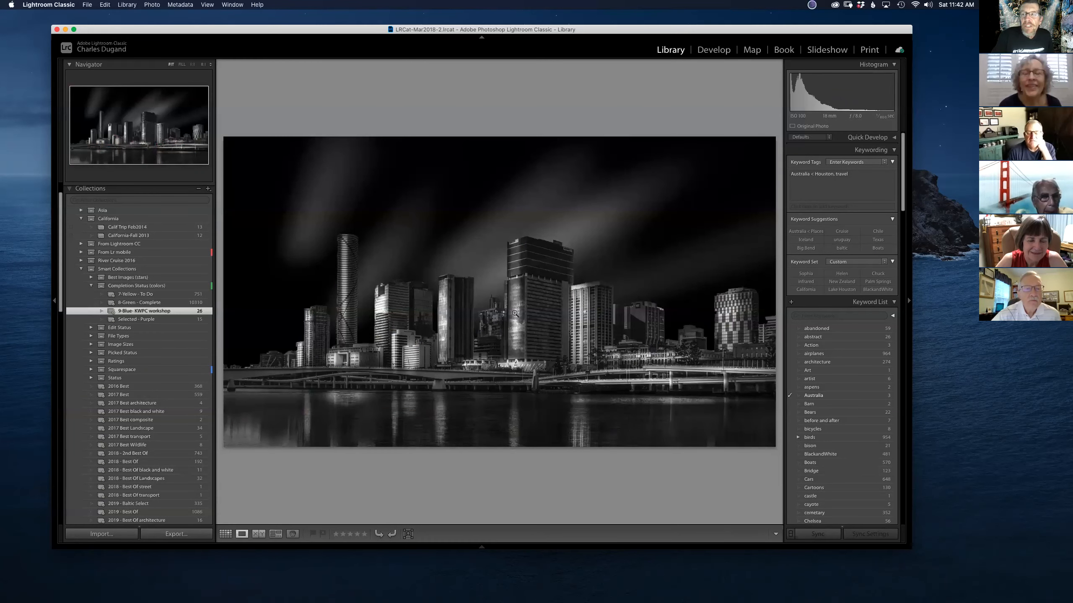
{"action": "key", "text": "g"}
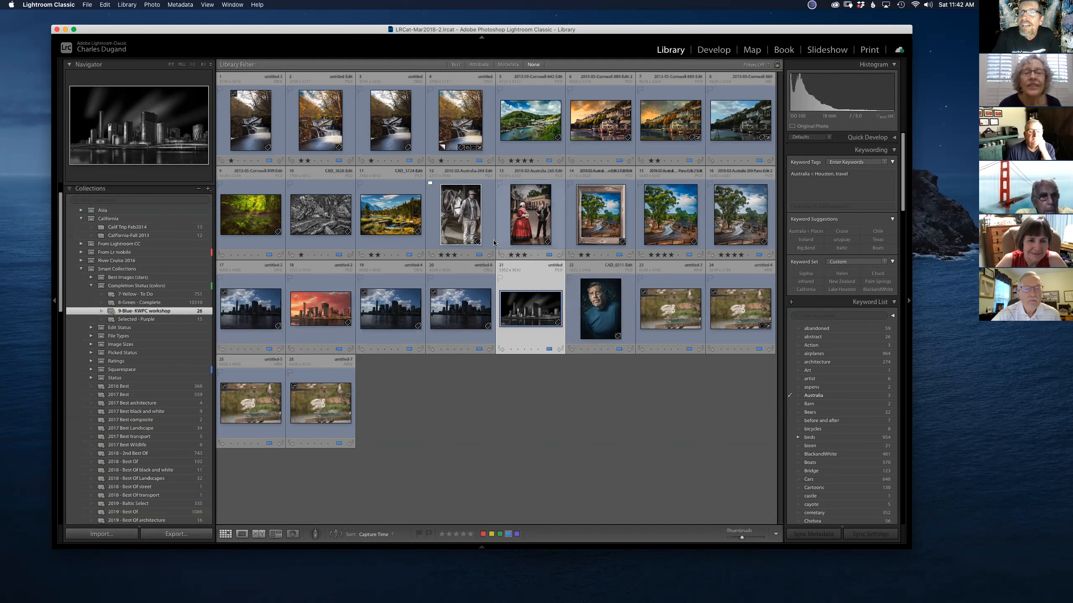
Step: Select the orange-sky Cornwall harbour photo and bring 2013-05-Cornwall-889-Edit-2.psd into view in Photoshop
{"action": "left_click", "coordinate": [608, 142]}
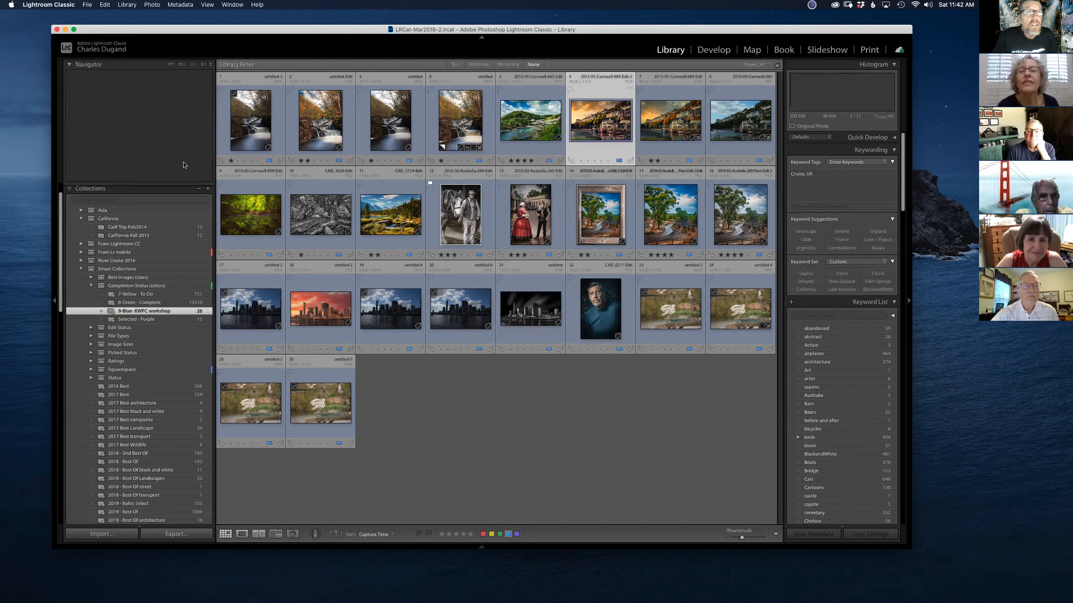
{"action": "key", "text": "ctrl+Up"}
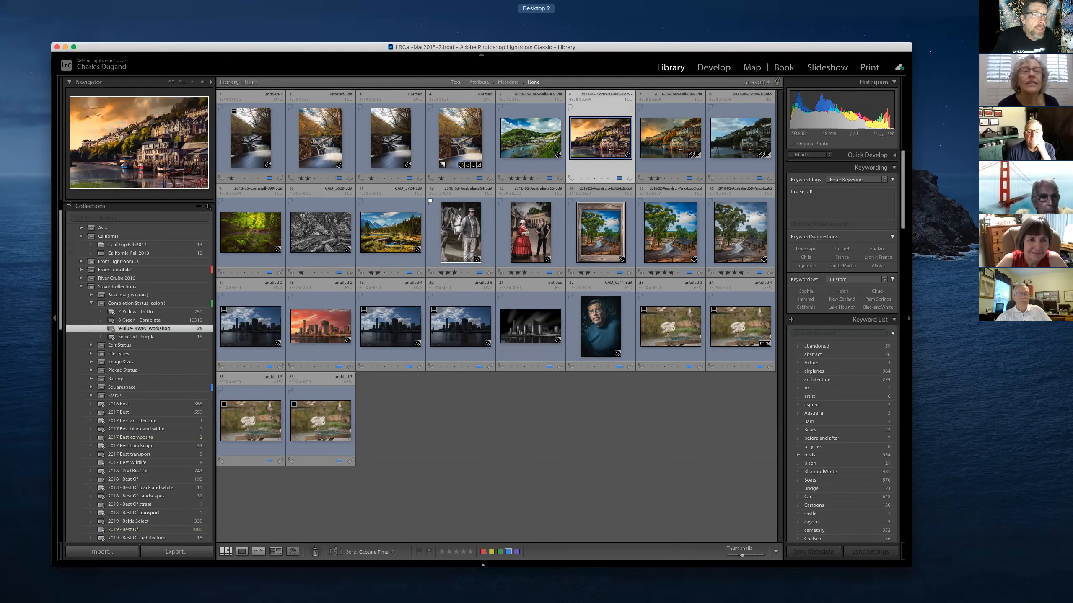
{"action": "key", "text": "ctrl+Up"}
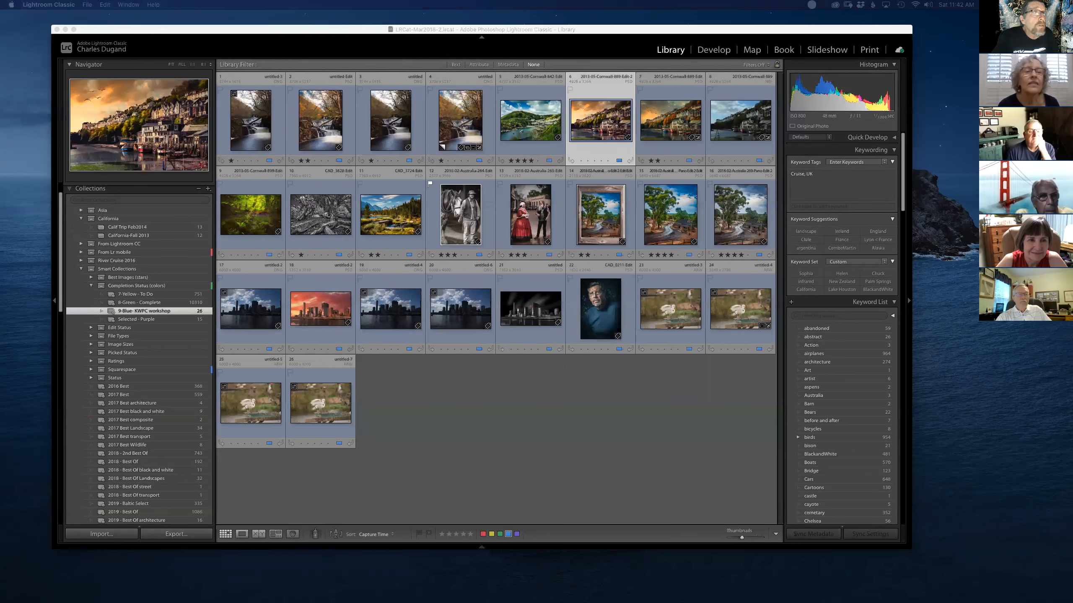
{"action": "left_click_drag", "start_coordinate": [0, 63], "coordinate": [560, 61]}
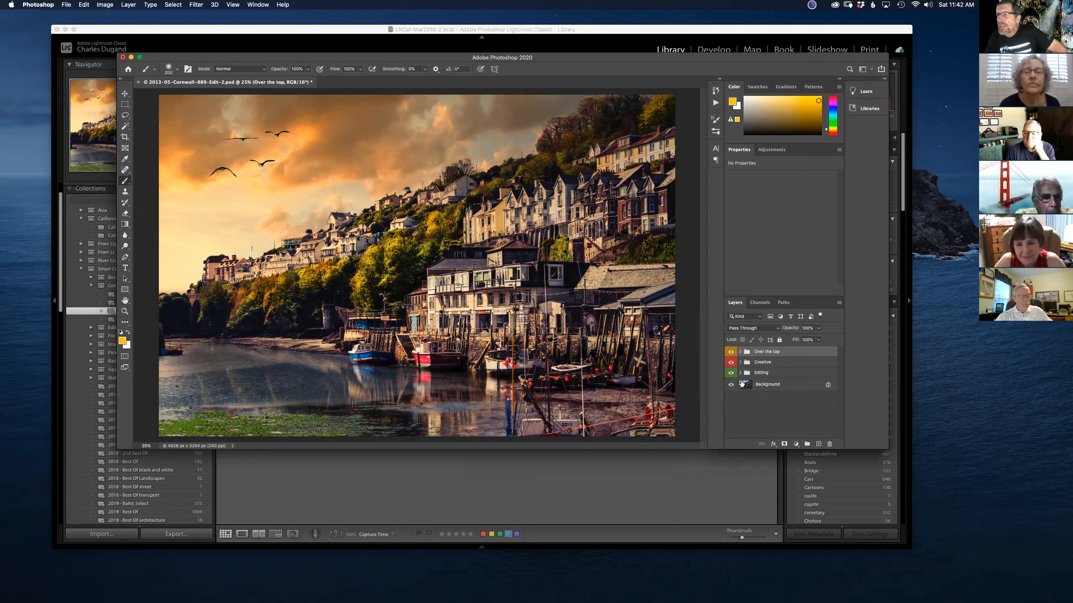
Step: Hide the Over the top, Creative and Editing layer groups in turn, leaving only the Background layer displayed
{"action": "left_click", "coordinate": [732, 354]}
{"action": "left_click", "coordinate": [731, 353]}
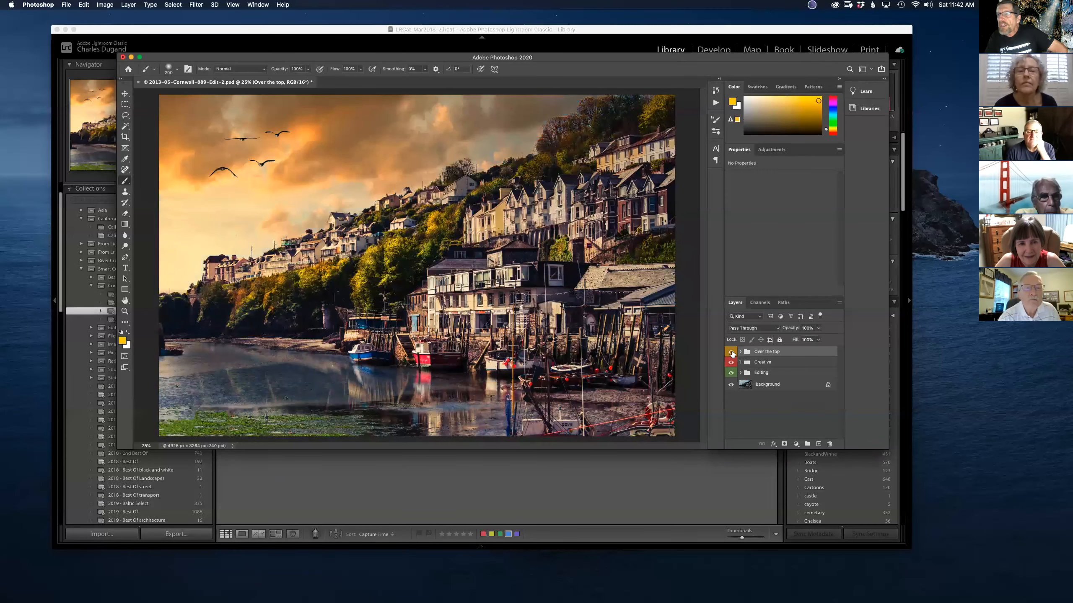
{"action": "left_click", "coordinate": [732, 353]}
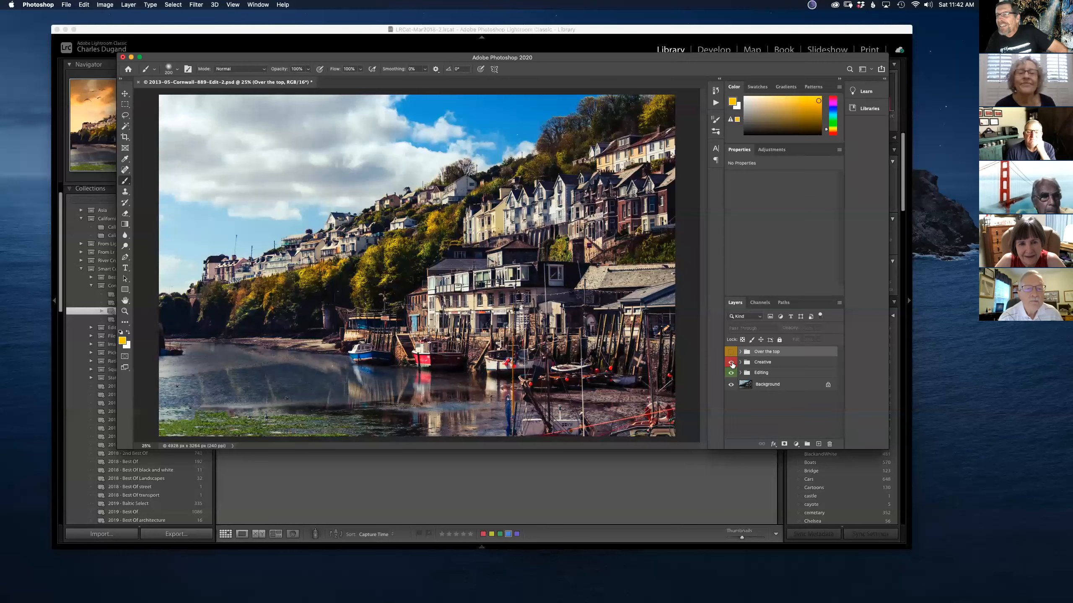
{"action": "left_click", "coordinate": [731, 363]}
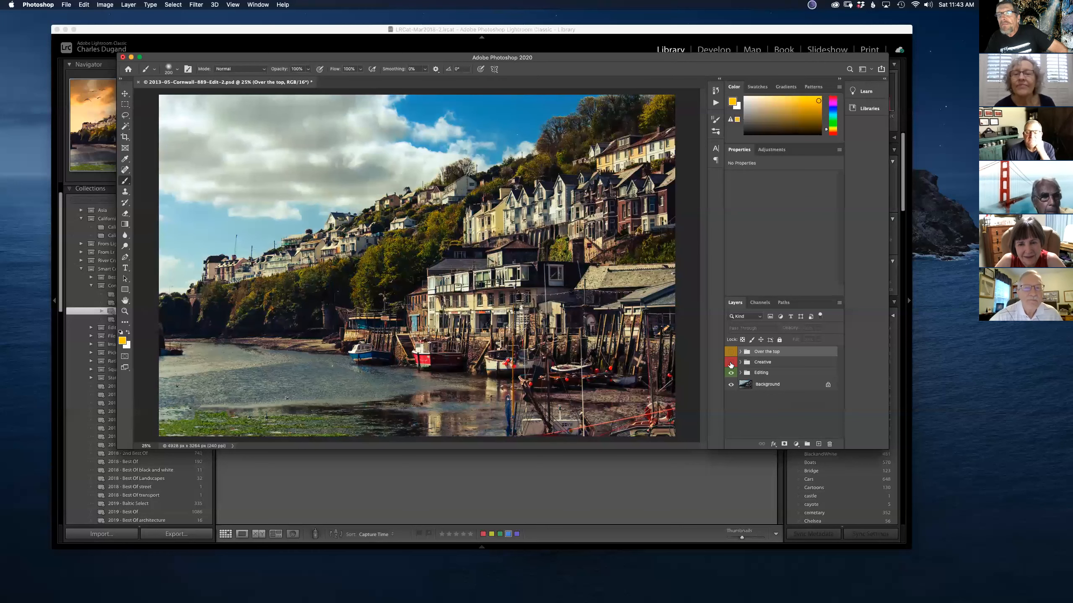
{"action": "left_click", "coordinate": [731, 373]}
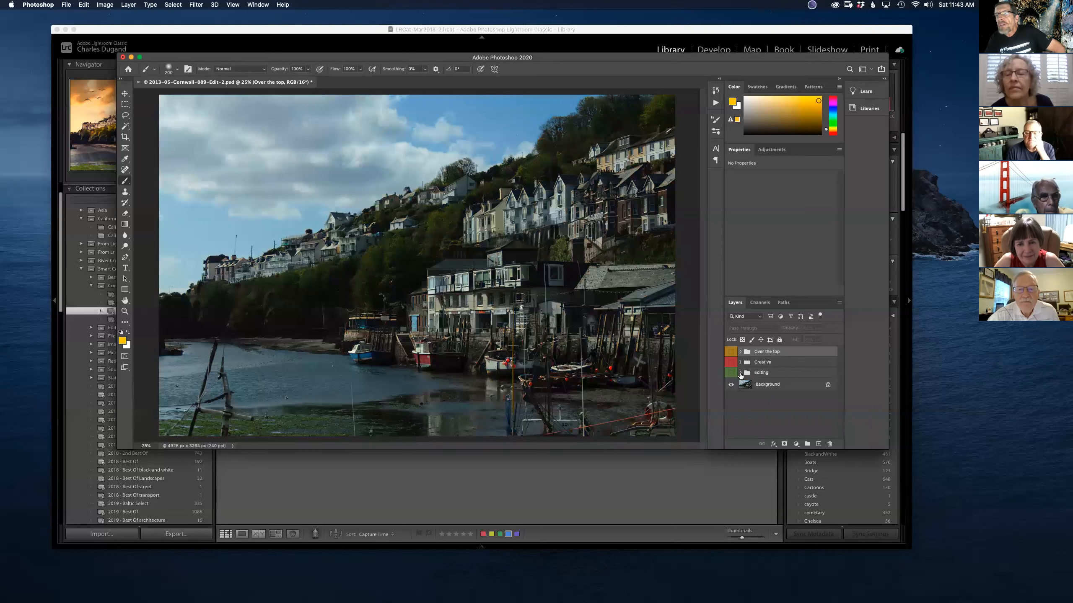
Step: Expand and show the Editing group, and compare the harbour photo with and without its remove distractions layer
{"action": "left_click", "coordinate": [740, 372]}
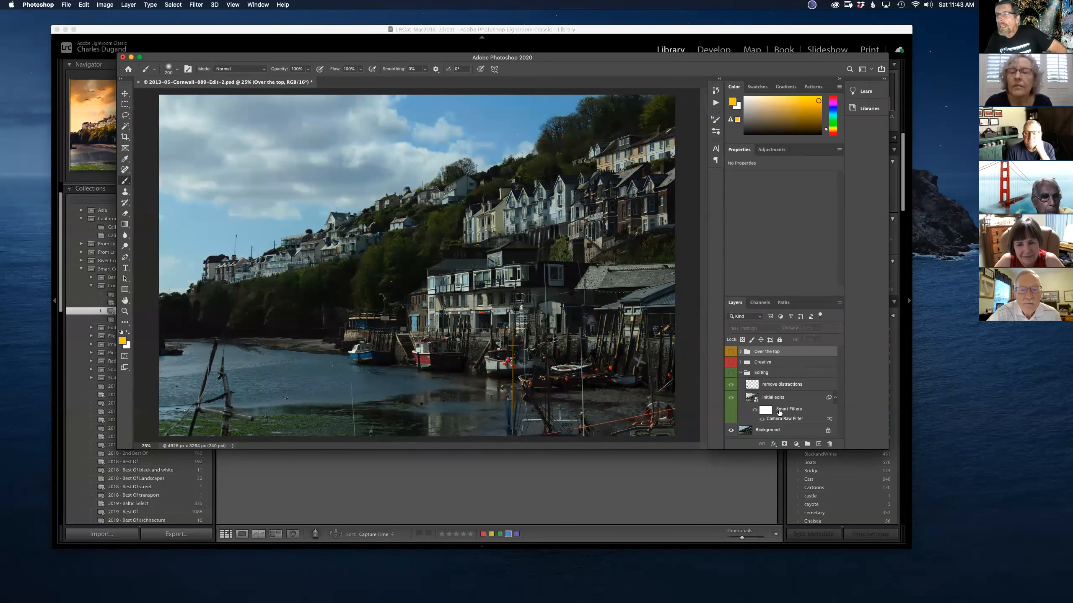
{"action": "left_click", "coordinate": [731, 388]}
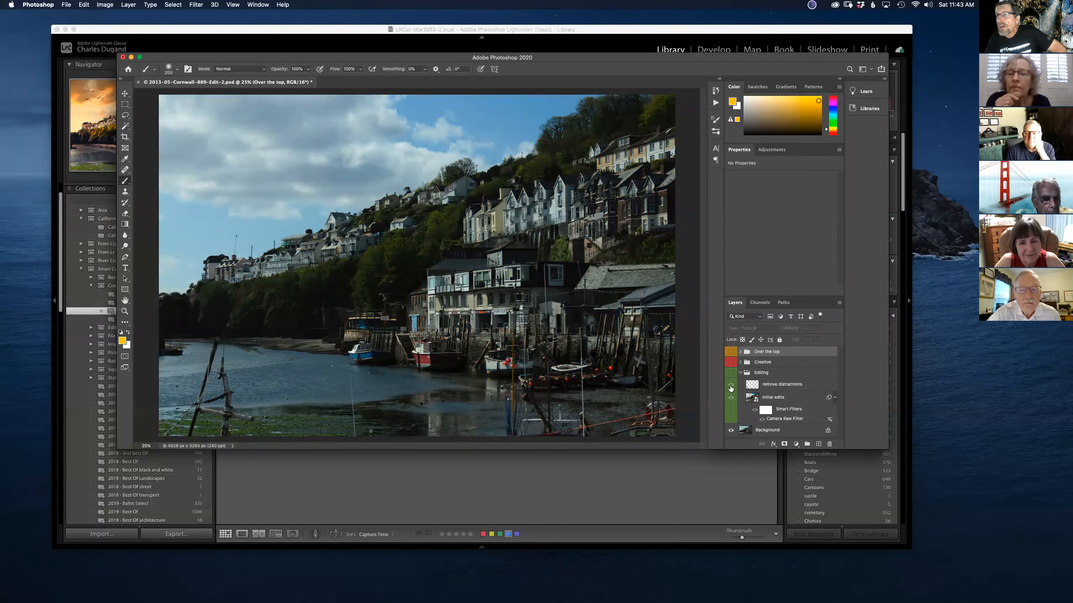
{"action": "left_click", "coordinate": [731, 388]}
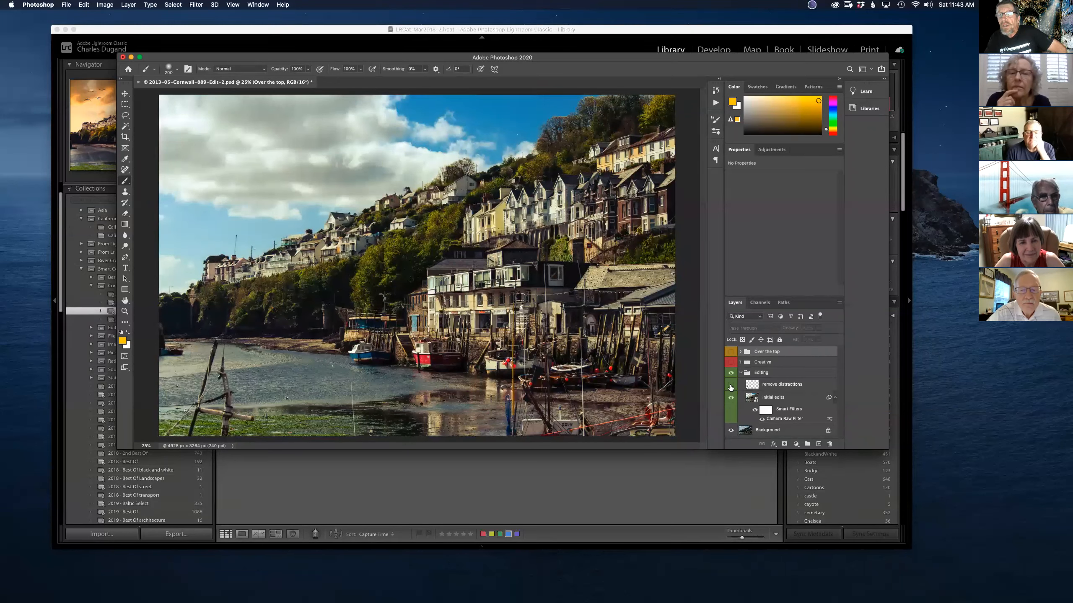
{"action": "left_click", "coordinate": [731, 388]}
{"action": "left_click", "coordinate": [731, 388]}
{"action": "left_click", "coordinate": [731, 388]}
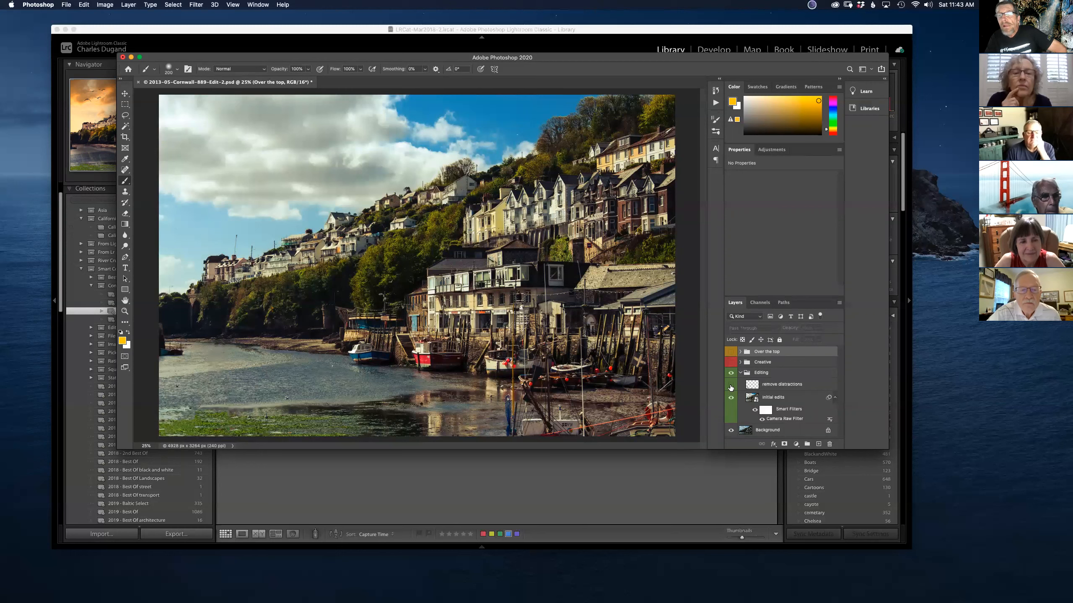
{"action": "left_click", "coordinate": [731, 388]}
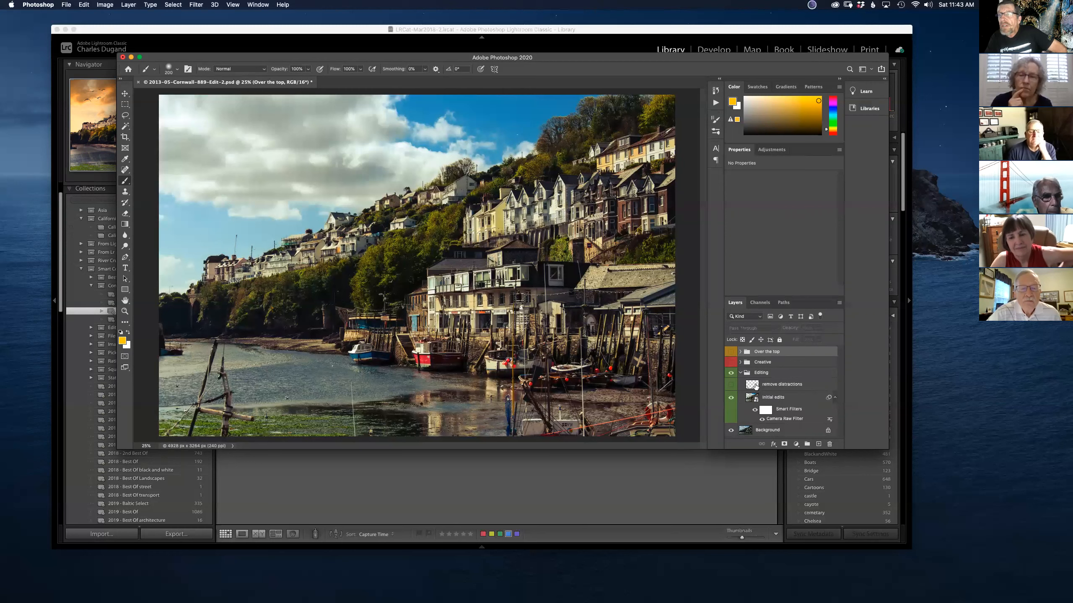
{"action": "left_click", "coordinate": [731, 385]}
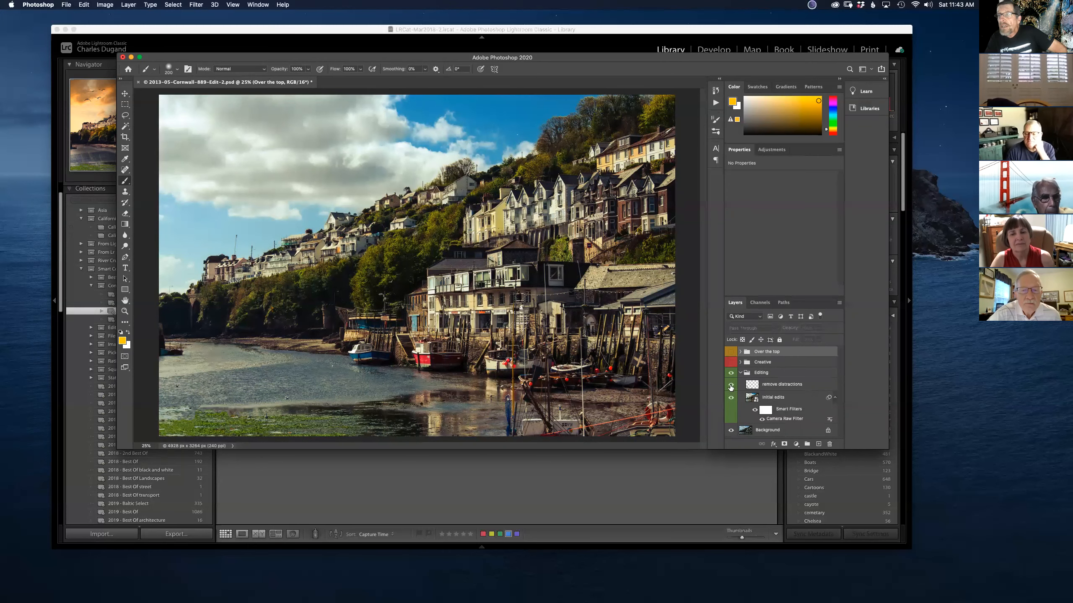
{"action": "left_click", "coordinate": [731, 386]}
Step: Compare the harbour photo with the initial edits layer hidden and shown, leaving that layer on
{"action": "left_click", "coordinate": [731, 375]}
{"action": "left_click", "coordinate": [731, 399]}
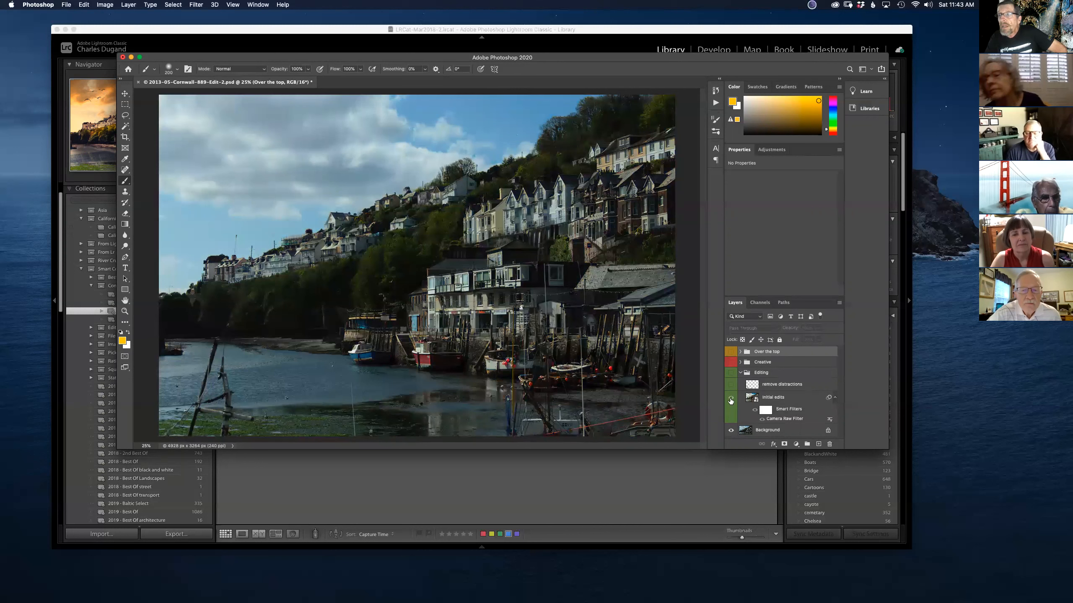
{"action": "left_click", "coordinate": [731, 399]}
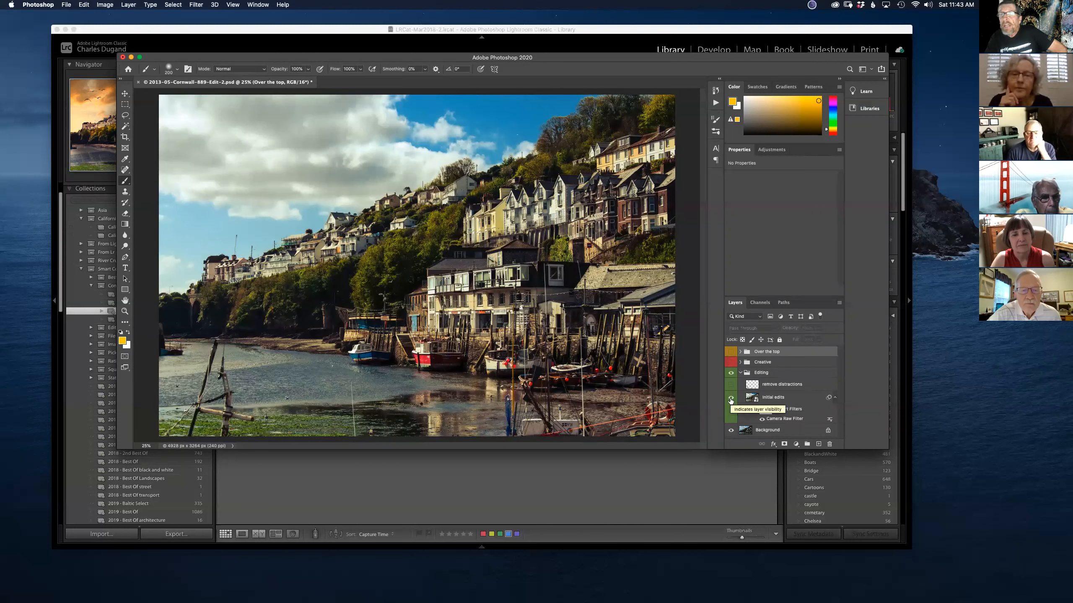
{"action": "left_click", "coordinate": [731, 399]}
{"action": "left_click", "coordinate": [731, 399]}
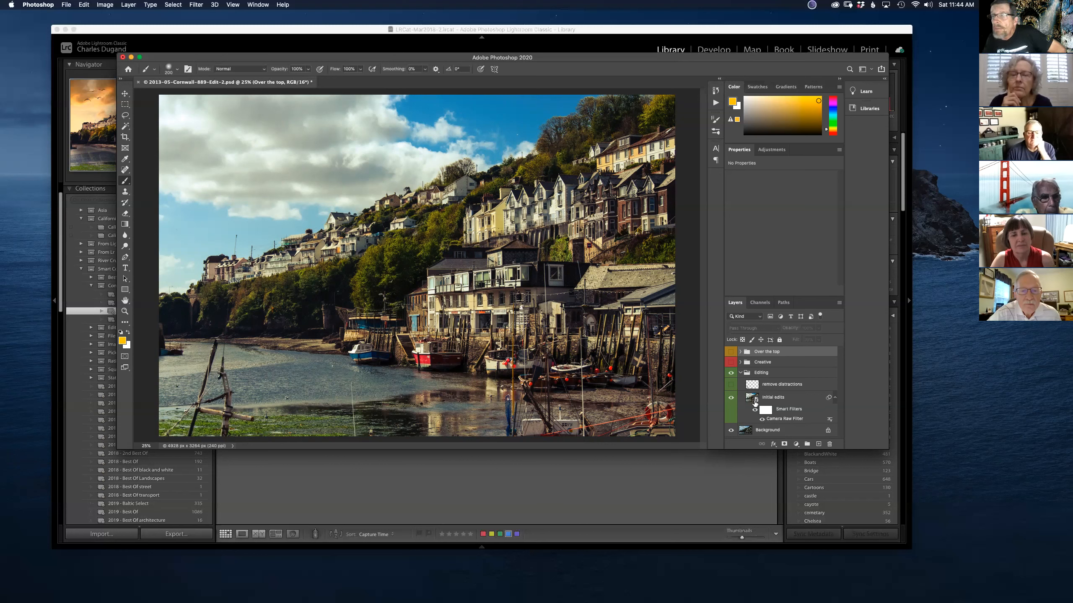
Step: Reopen the Camera Raw Filter on the initial edits layer and apply the Auto adjustment
{"action": "left_click", "coordinate": [784, 420]}
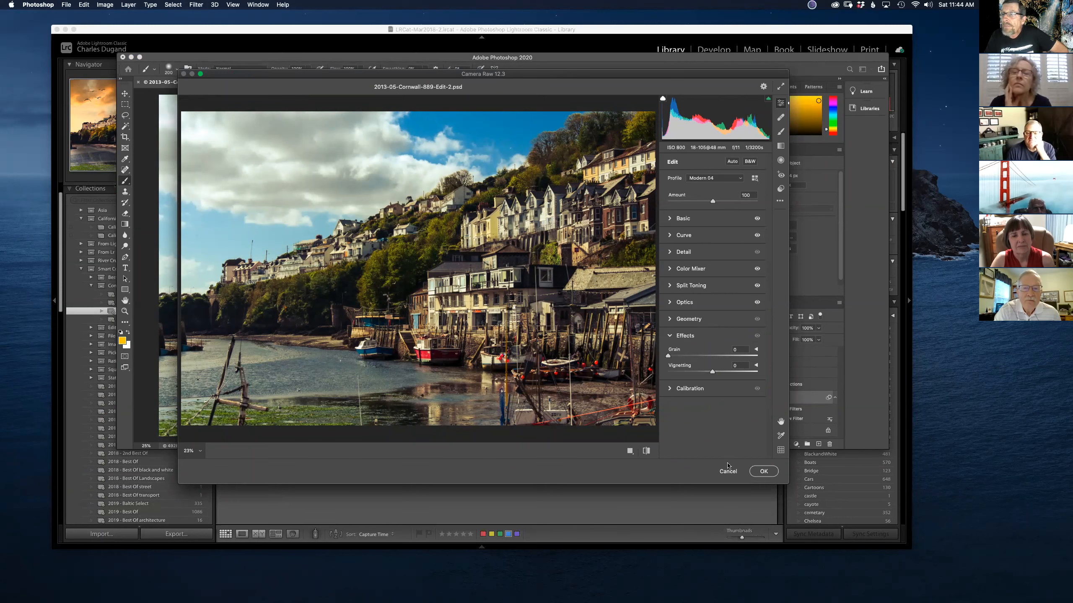
{"action": "left_click", "coordinate": [733, 162]}
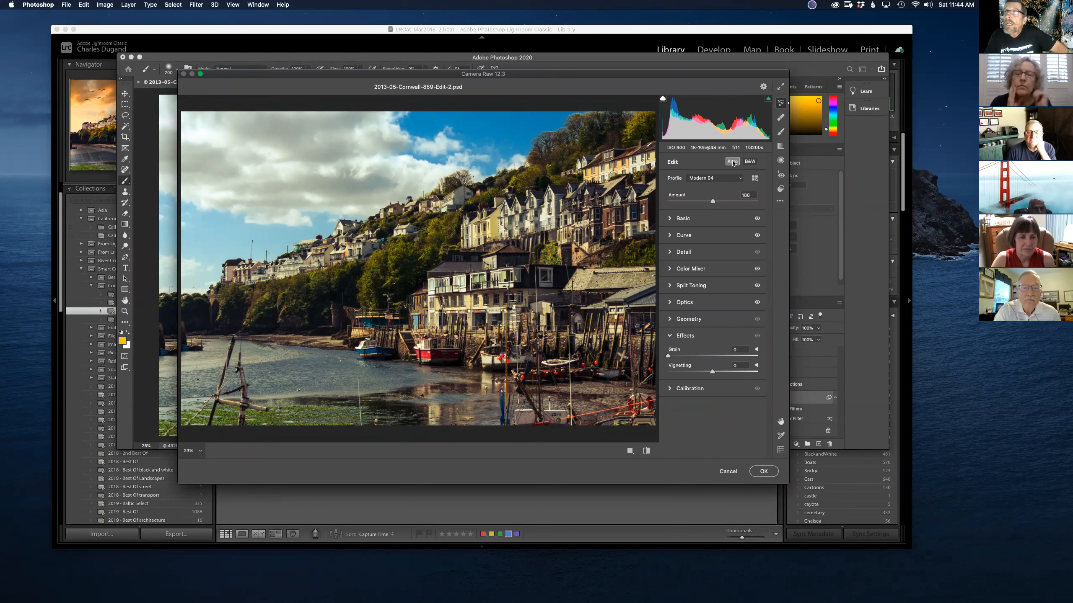
Step: Try the Artistic 07, Artistic 03 and Modern 07 profiles on the harbour photo, and return to Modern 04
{"action": "left_click", "coordinate": [717, 178]}
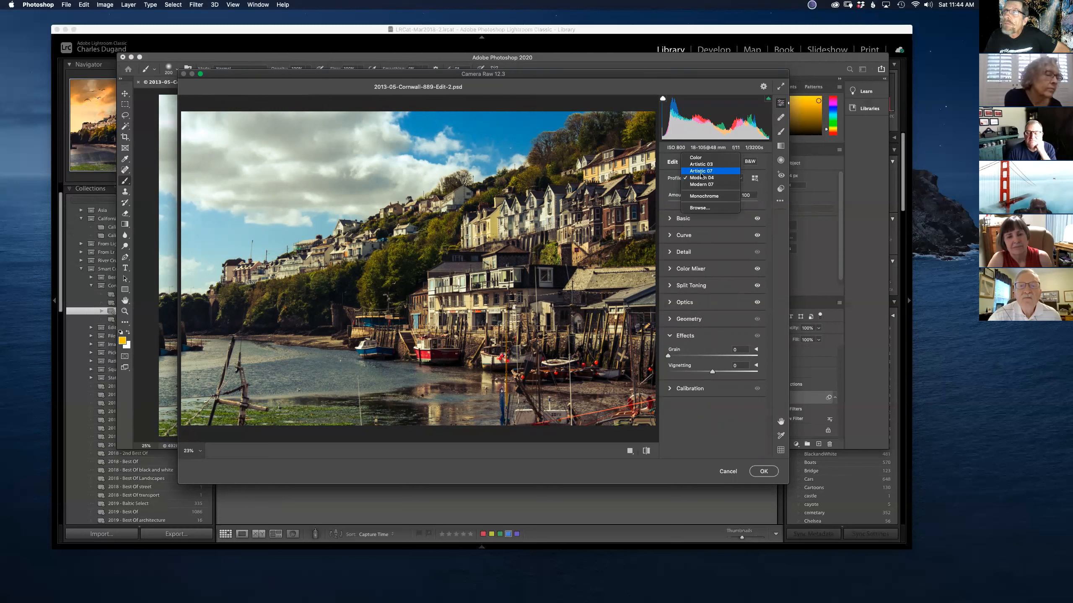
{"action": "left_click", "coordinate": [699, 170]}
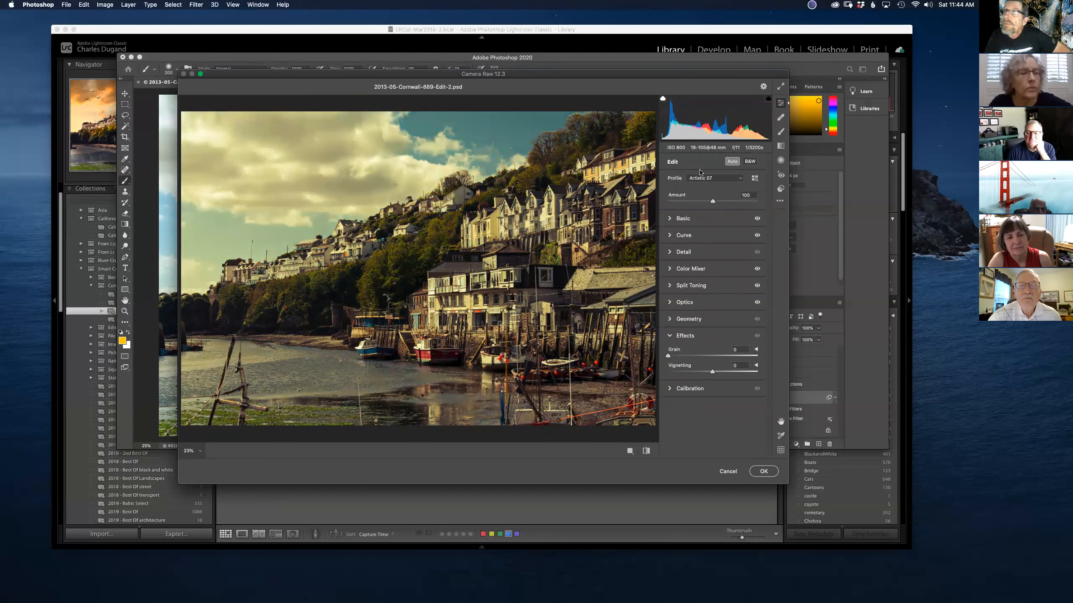
{"action": "left_click", "coordinate": [705, 181]}
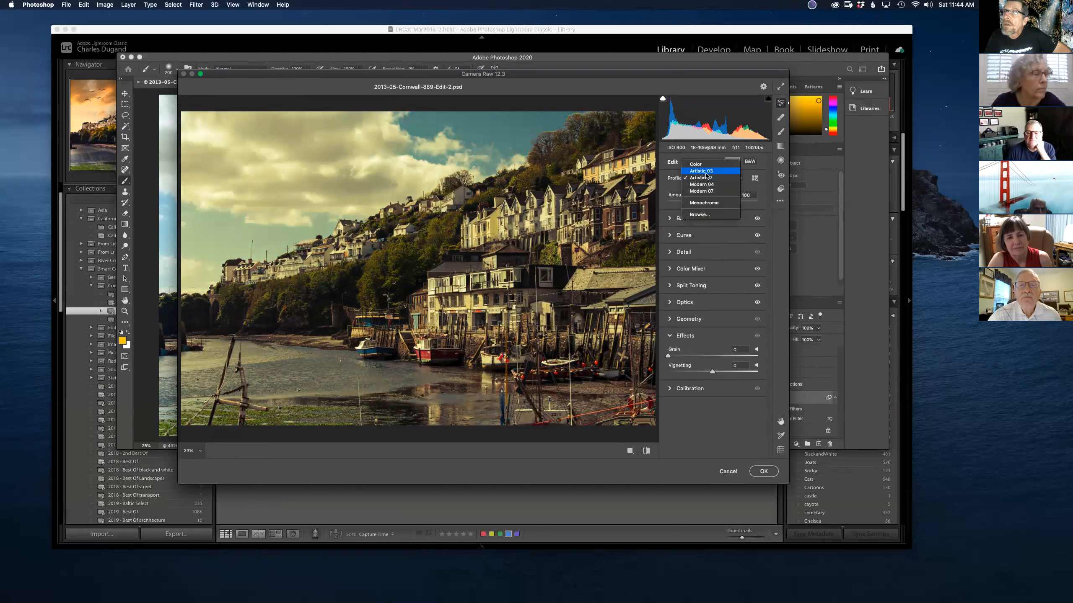
{"action": "left_click", "coordinate": [706, 171]}
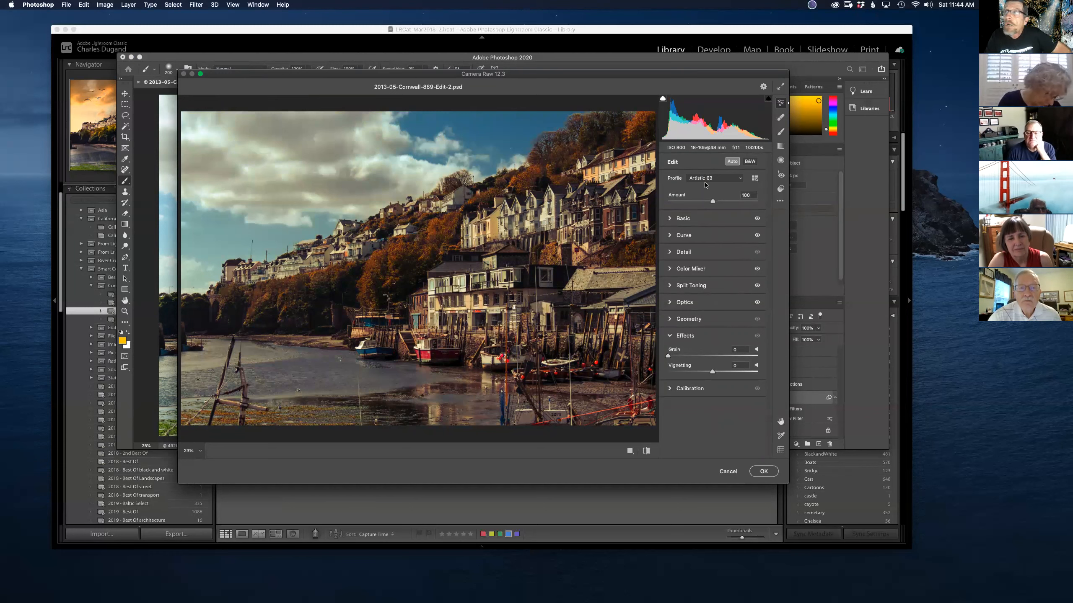
{"action": "left_click", "coordinate": [704, 181]}
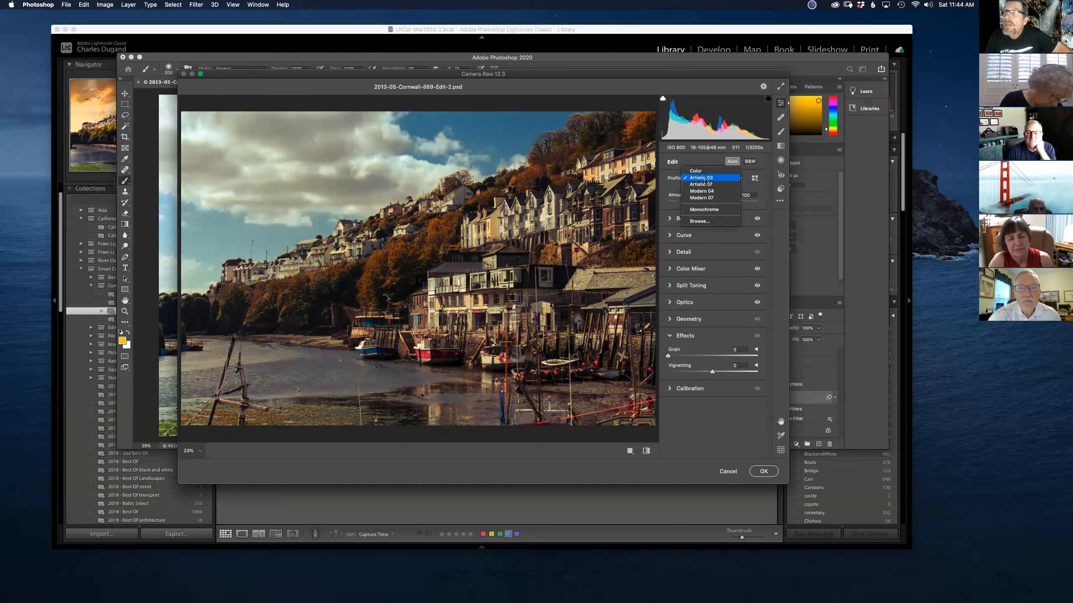
{"action": "left_click", "coordinate": [703, 198]}
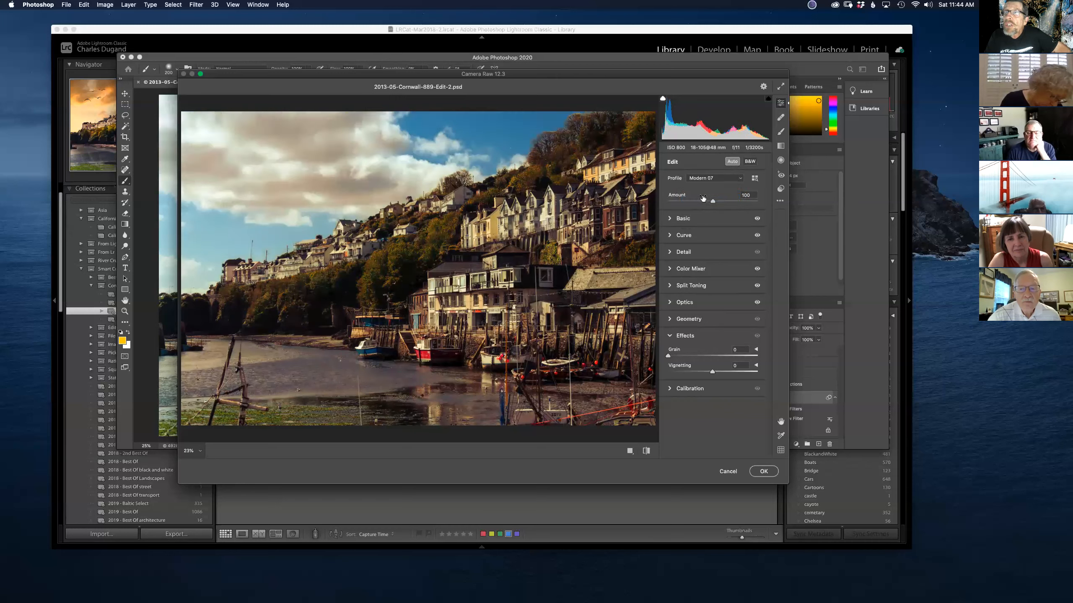
{"action": "left_click", "coordinate": [700, 180]}
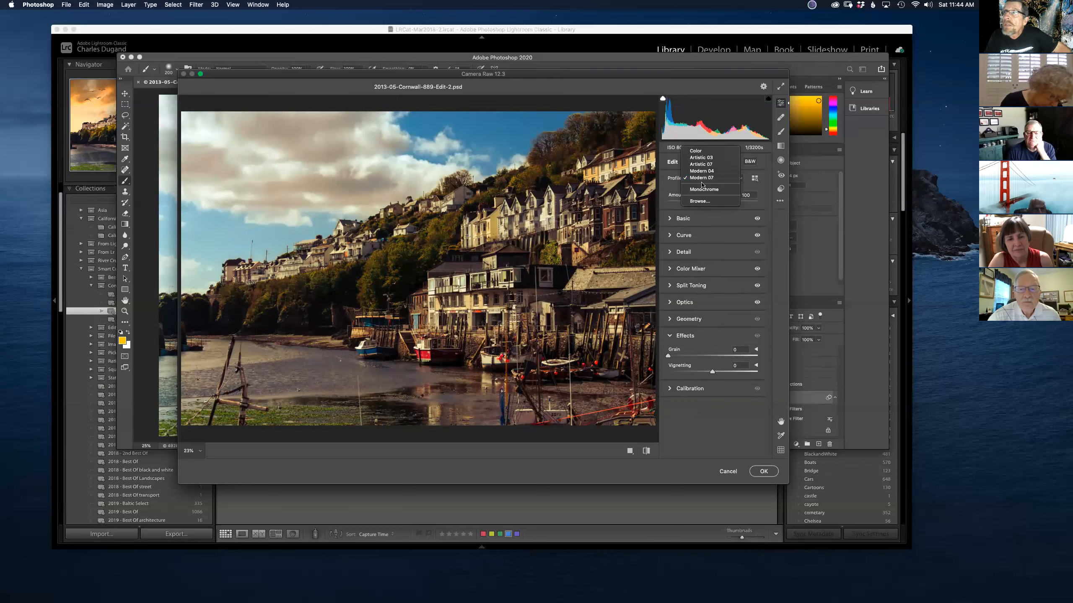
{"action": "left_click", "coordinate": [701, 172]}
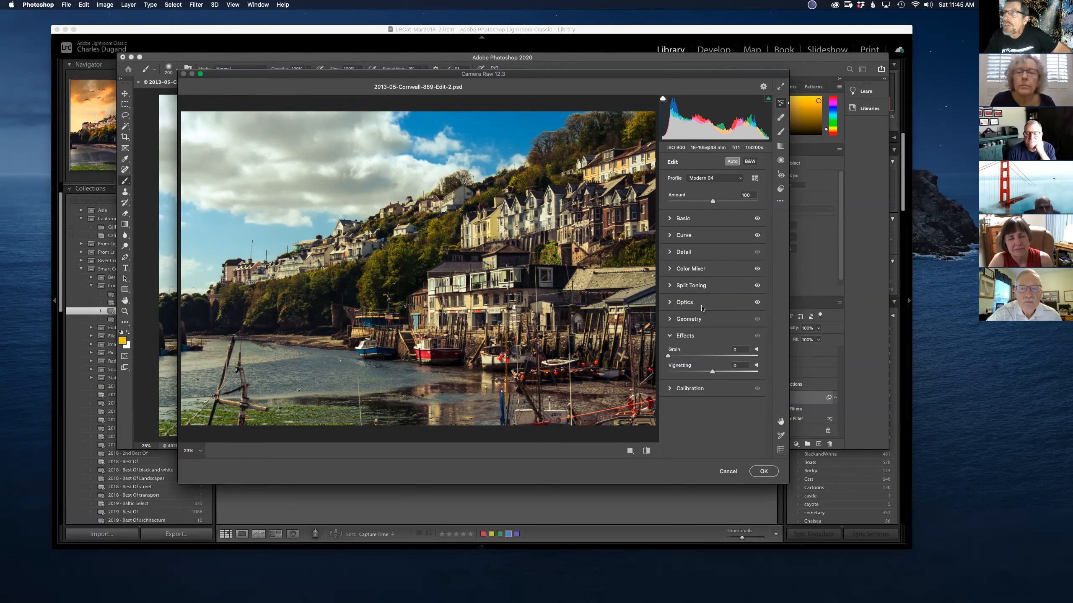
Step: Expand the Curve adjustment and compare the photo with the curve's effect switched on and off
{"action": "left_click", "coordinate": [670, 236]}
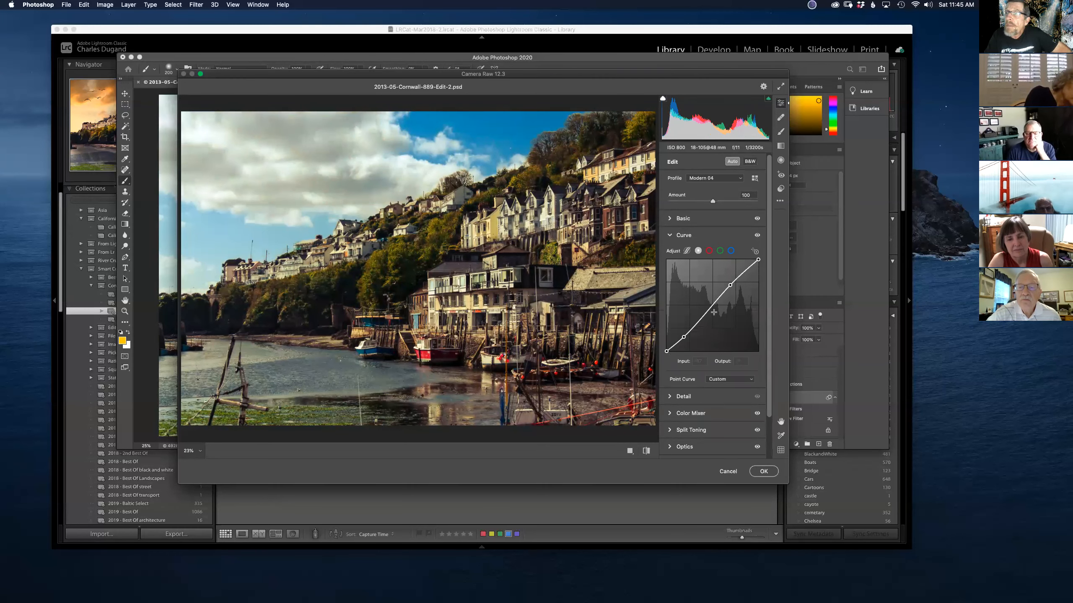
{"action": "left_click", "coordinate": [757, 236]}
{"action": "left_click", "coordinate": [756, 235]}
{"action": "left_click", "coordinate": [756, 235]}
{"action": "left_click", "coordinate": [756, 236]}
{"action": "left_click", "coordinate": [757, 236]}
{"action": "left_click", "coordinate": [756, 236]}
{"action": "left_click", "coordinate": [757, 236]}
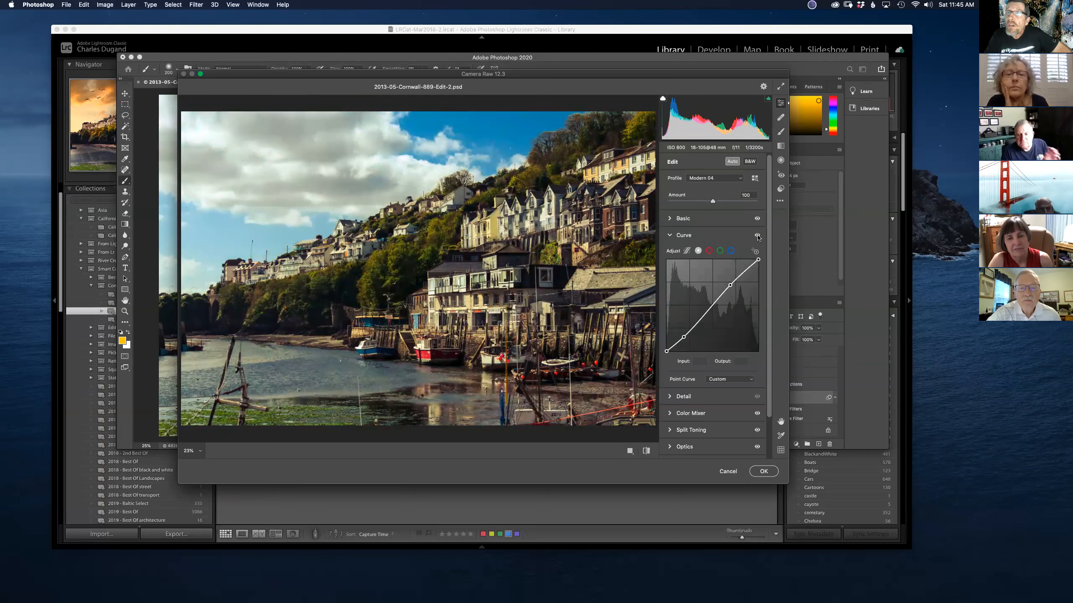
{"action": "left_click", "coordinate": [757, 236]}
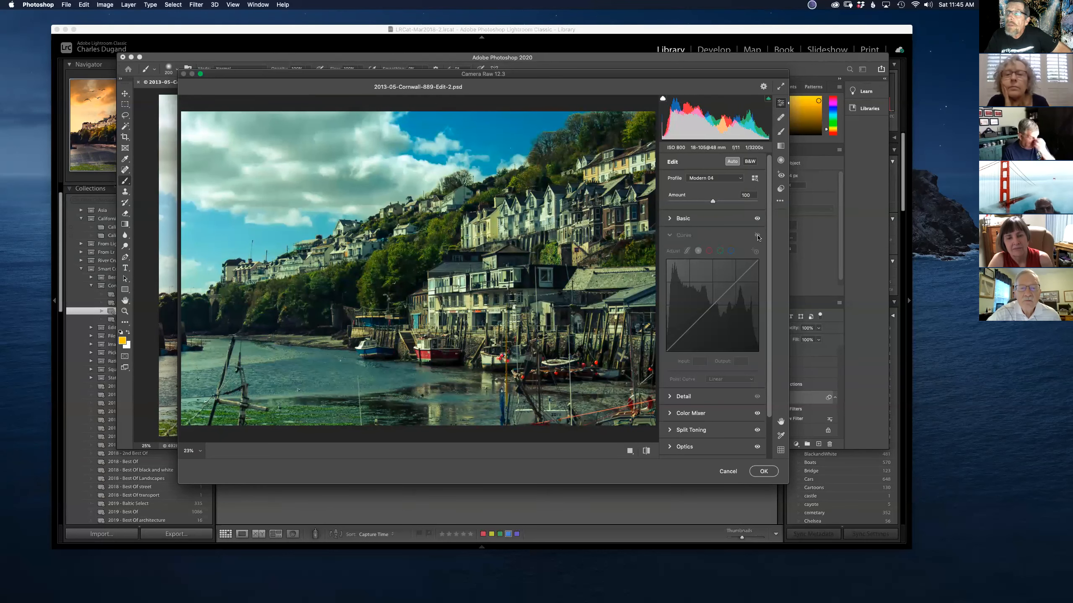
Step: Examine the red channel curve, compare the photo with the curve's effect on and off, and return to the overall point curve
{"action": "left_click", "coordinate": [757, 236]}
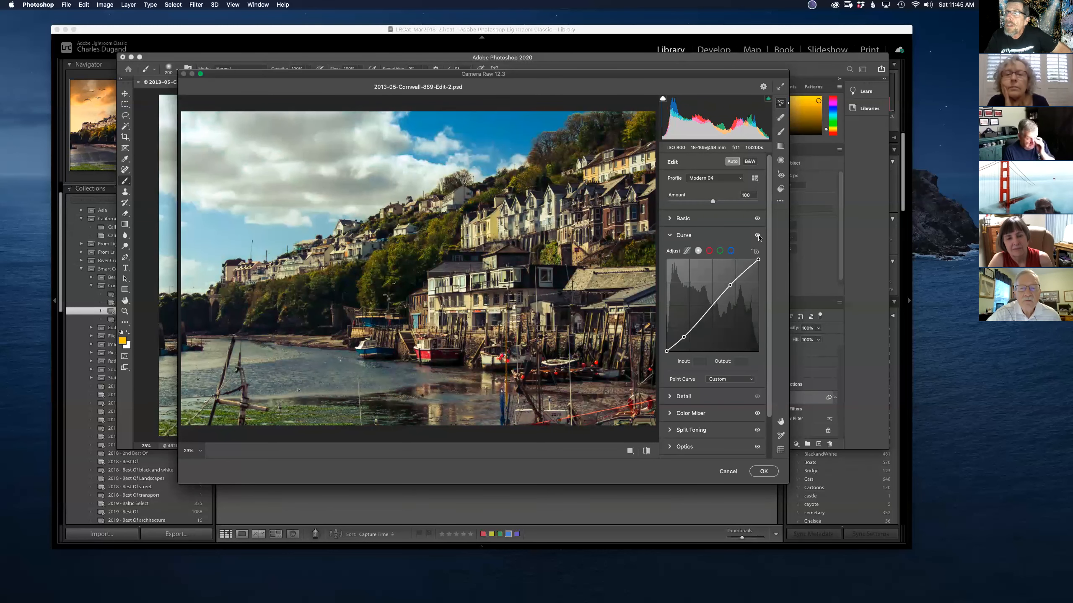
{"action": "left_click", "coordinate": [709, 251]}
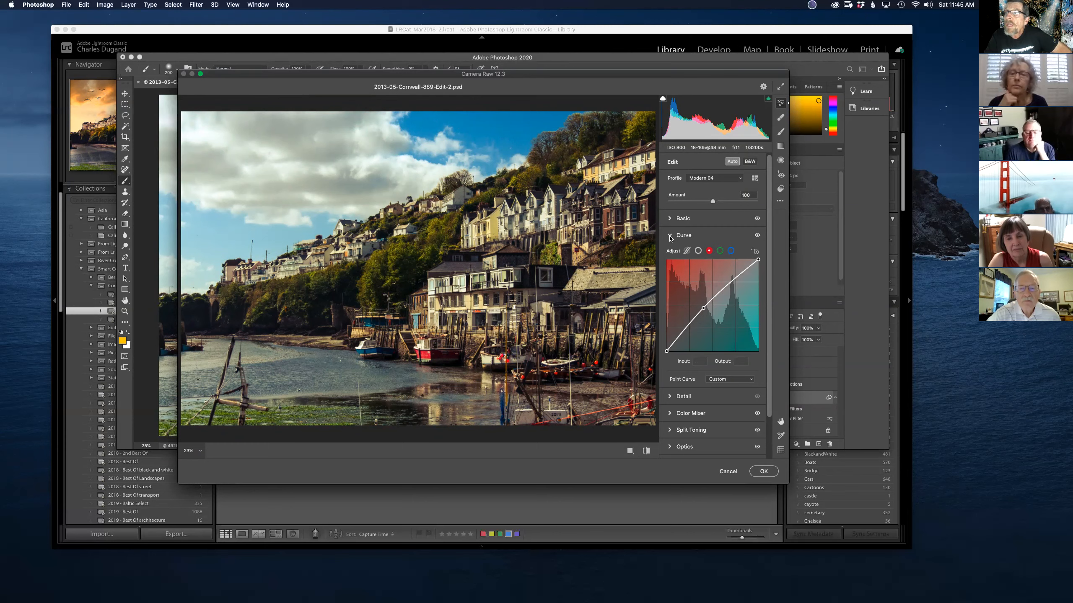
{"action": "left_click", "coordinate": [757, 236]}
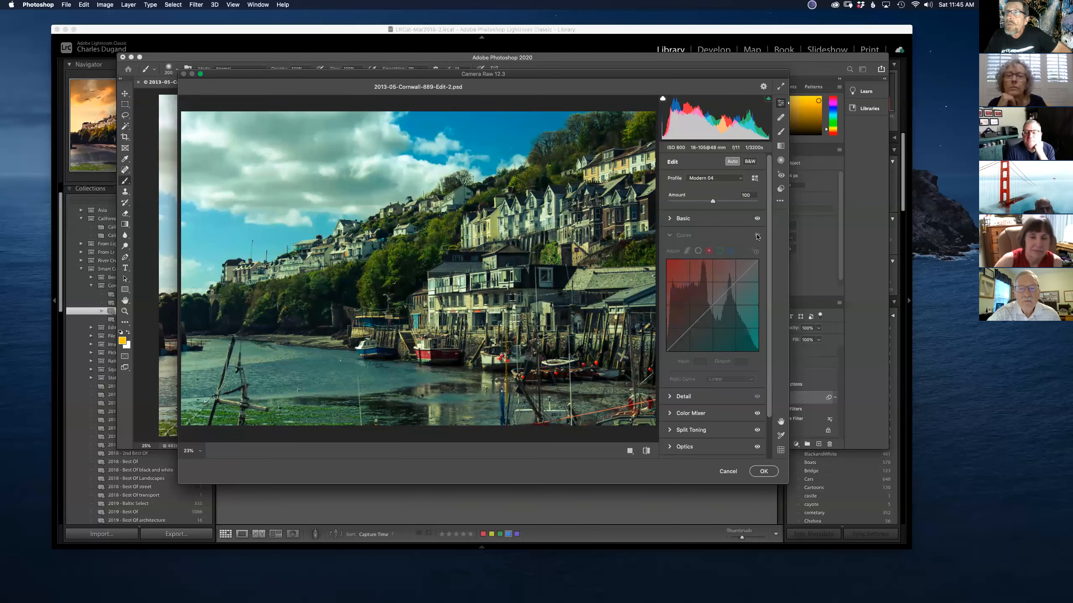
{"action": "left_click", "coordinate": [757, 235]}
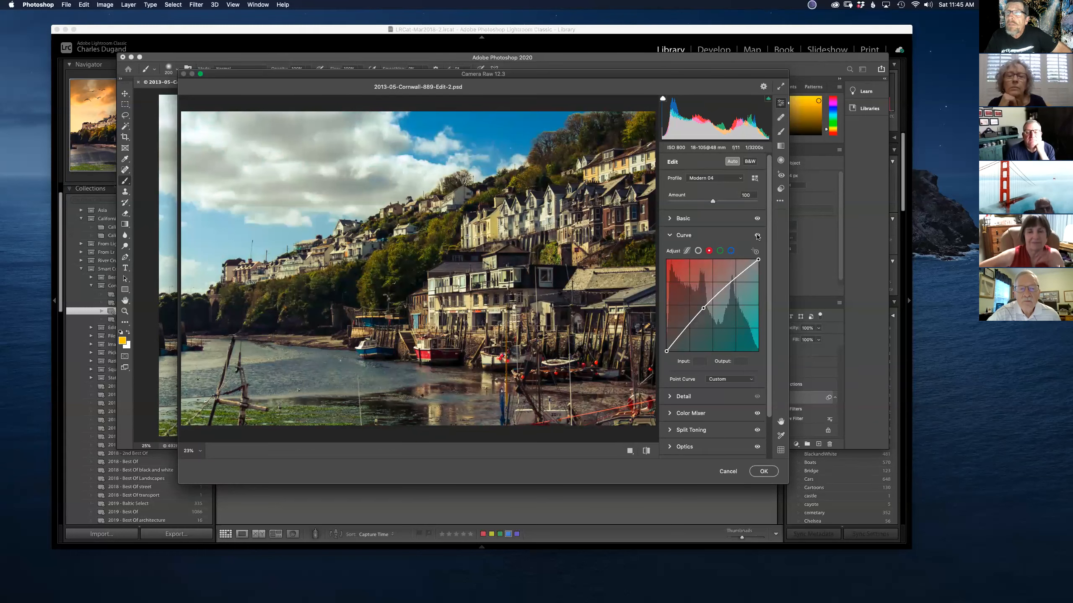
{"action": "left_click", "coordinate": [757, 235]}
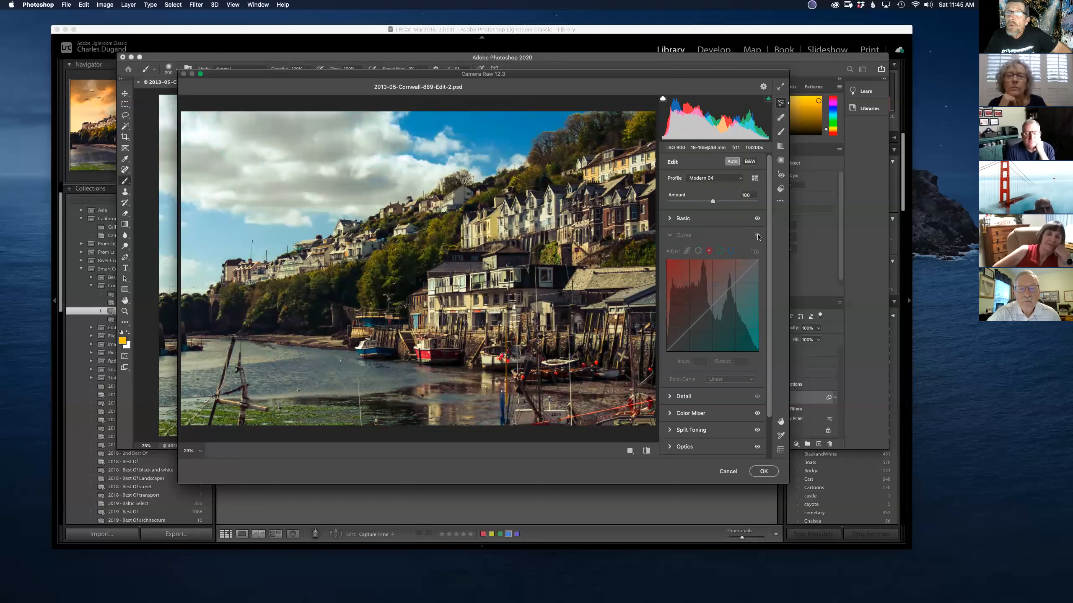
{"action": "left_click", "coordinate": [757, 236]}
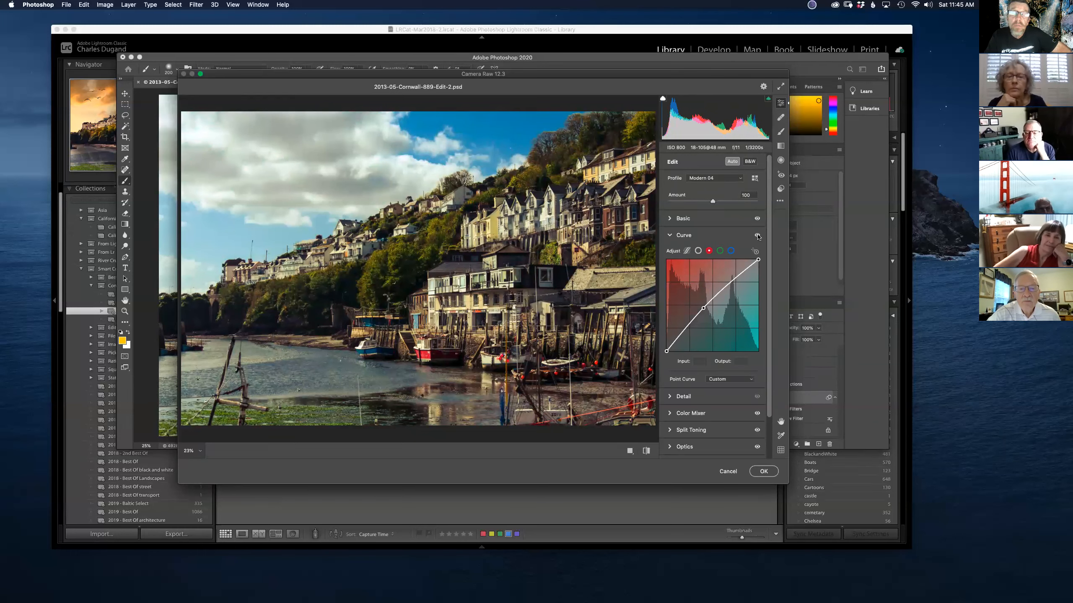
{"action": "left_click", "coordinate": [757, 236]}
{"action": "left_click", "coordinate": [757, 235]}
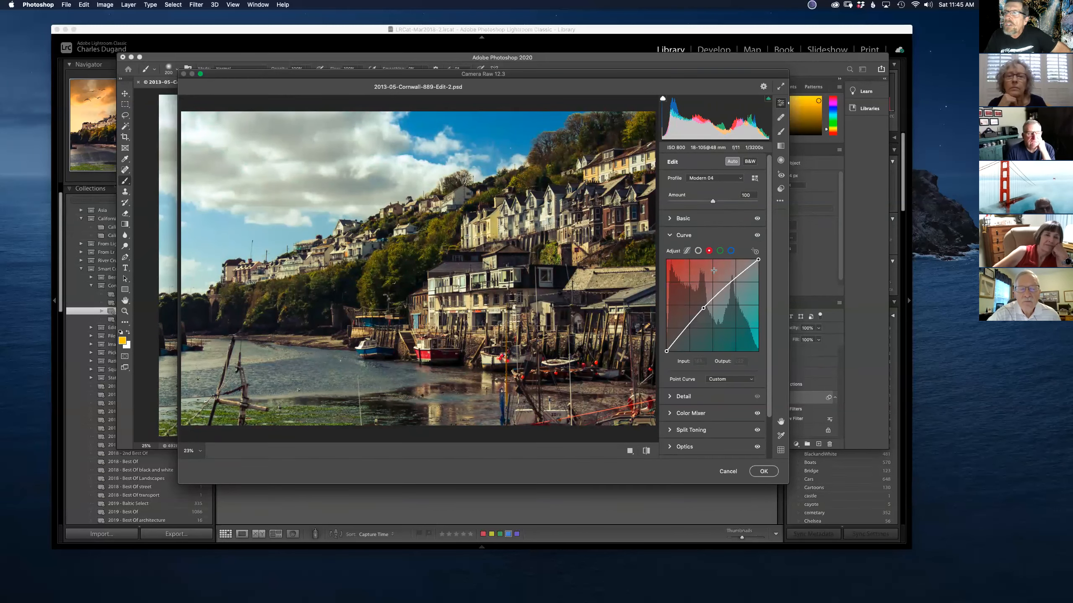
{"action": "left_click", "coordinate": [698, 251]}
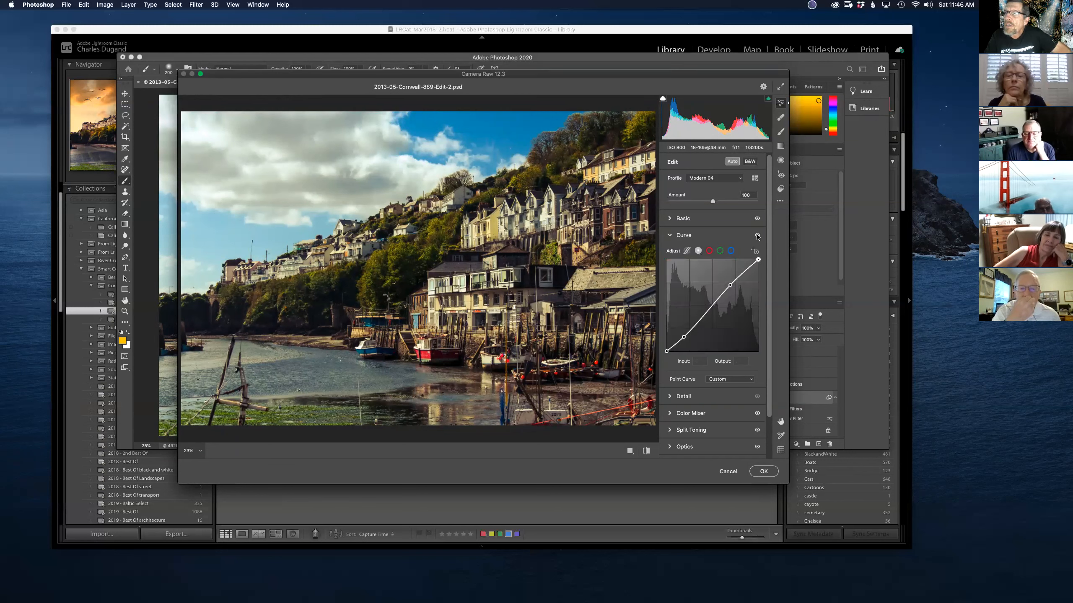
{"action": "left_click", "coordinate": [670, 236]}
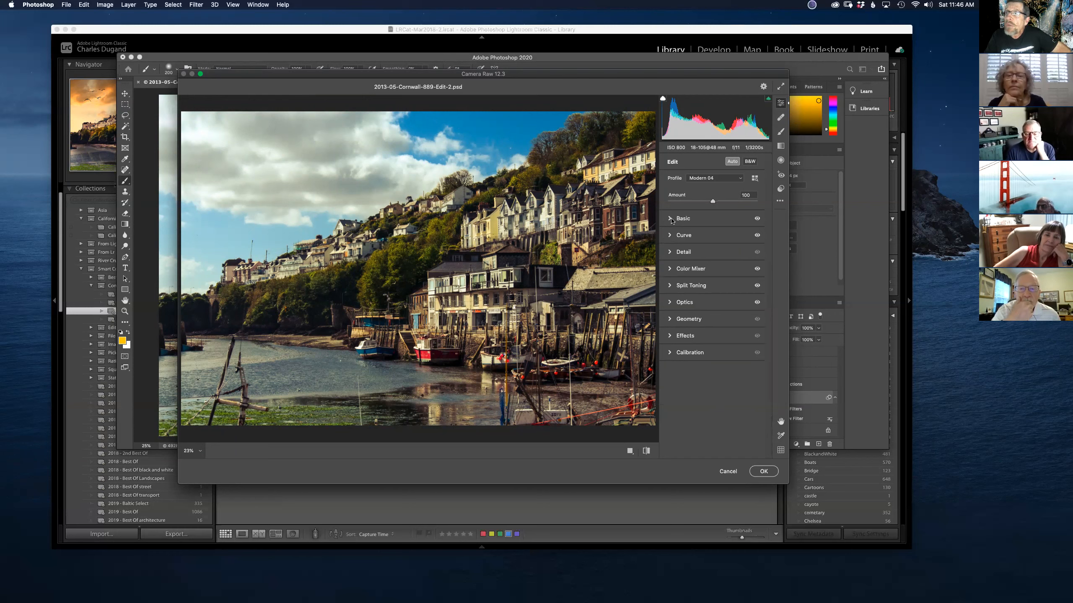
Step: Check the highlight clipping in the Basic adjustments, set Whites to +42 and set Blacks to -5
{"action": "left_click", "coordinate": [668, 219]}
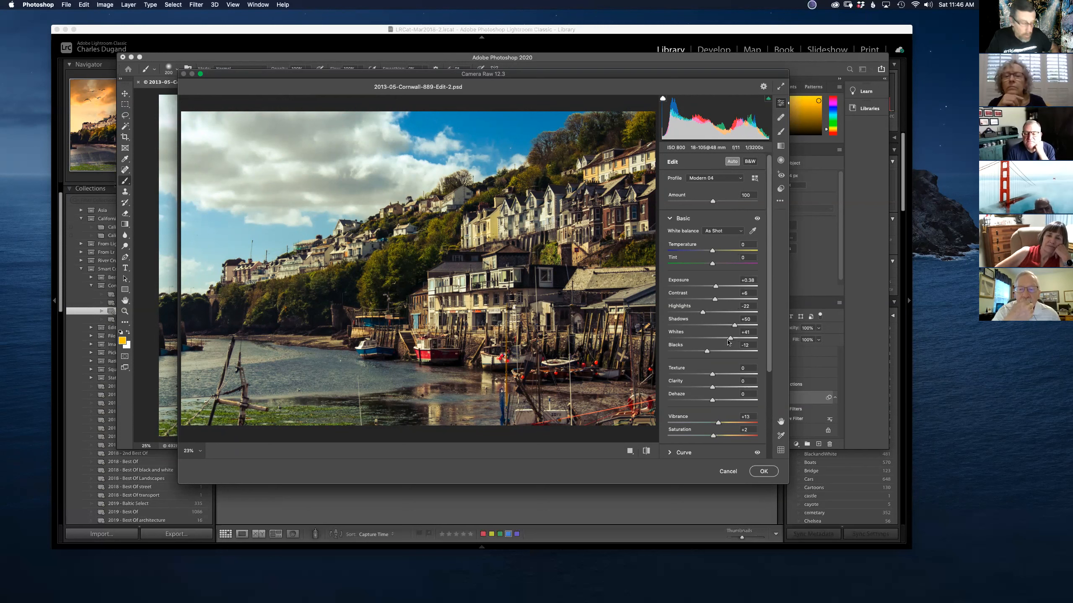
{"action": "key", "text": "alt"}
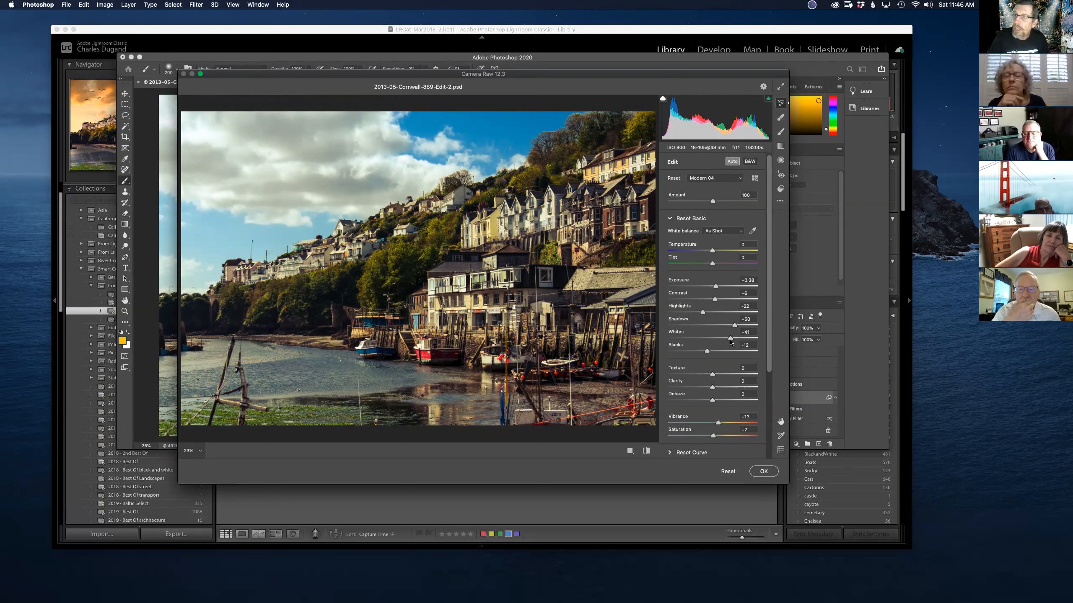
{"action": "left_click", "coordinate": [730, 340], "text": "alt"}
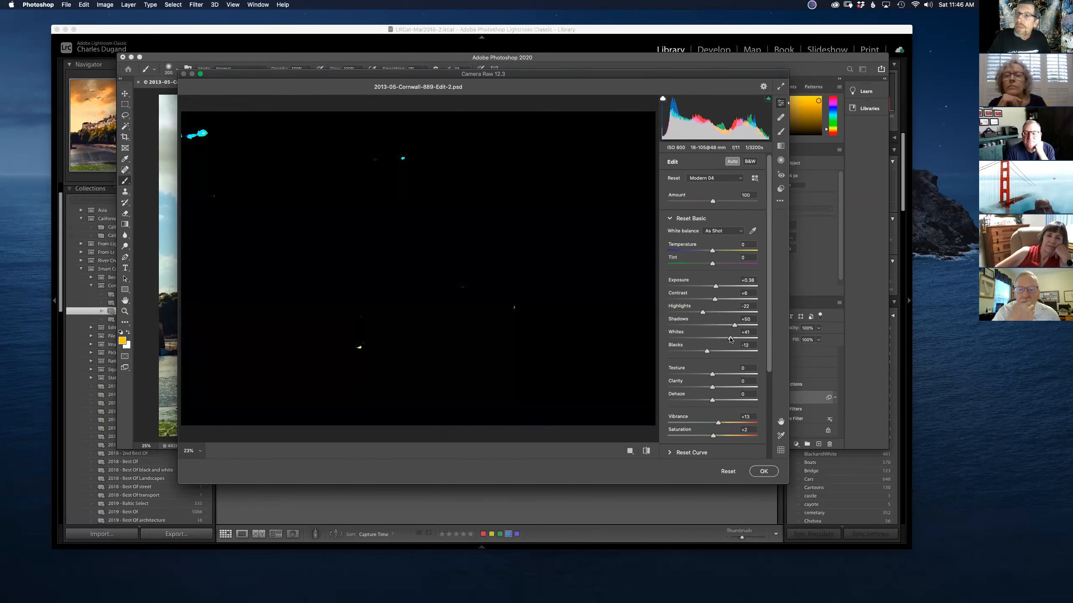
{"action": "left_click_drag", "start_coordinate": [730, 339], "coordinate": [731, 339]}
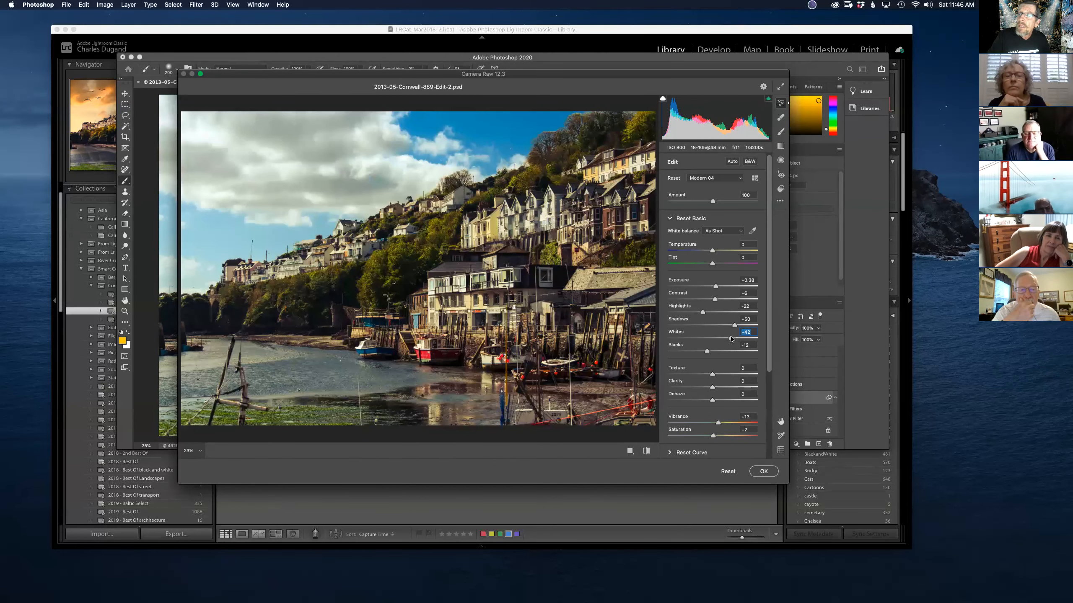
{"action": "left_click_drag", "start_coordinate": [707, 351], "coordinate": [712, 353]}
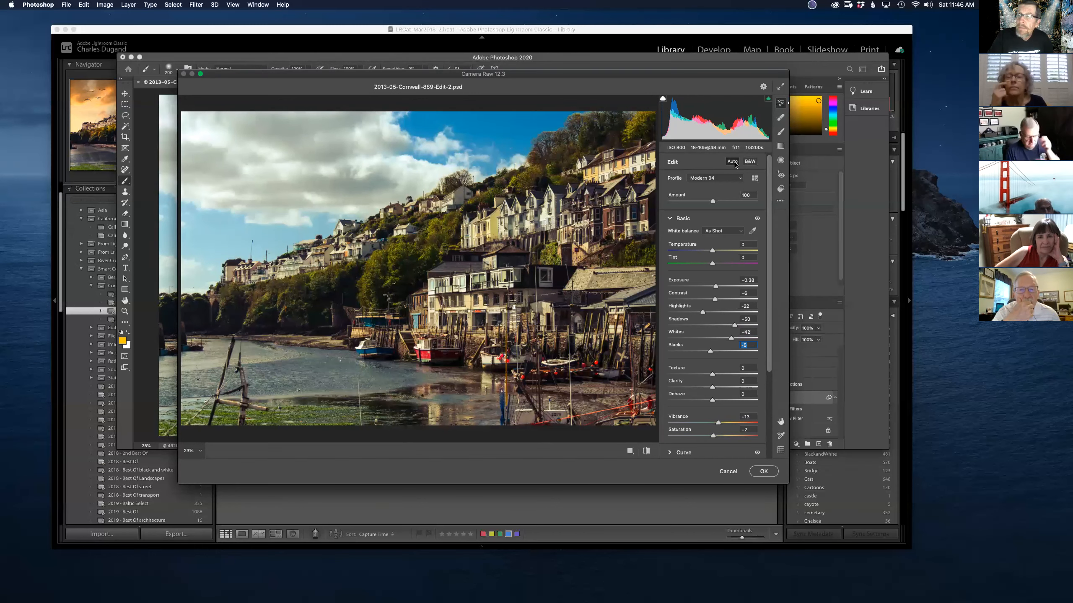
Step: Set Clarity and Texture to +23 and Vibrance to +18, and apply the Camera Raw Filter to the initial edits layer
{"action": "left_click", "coordinate": [712, 388]}
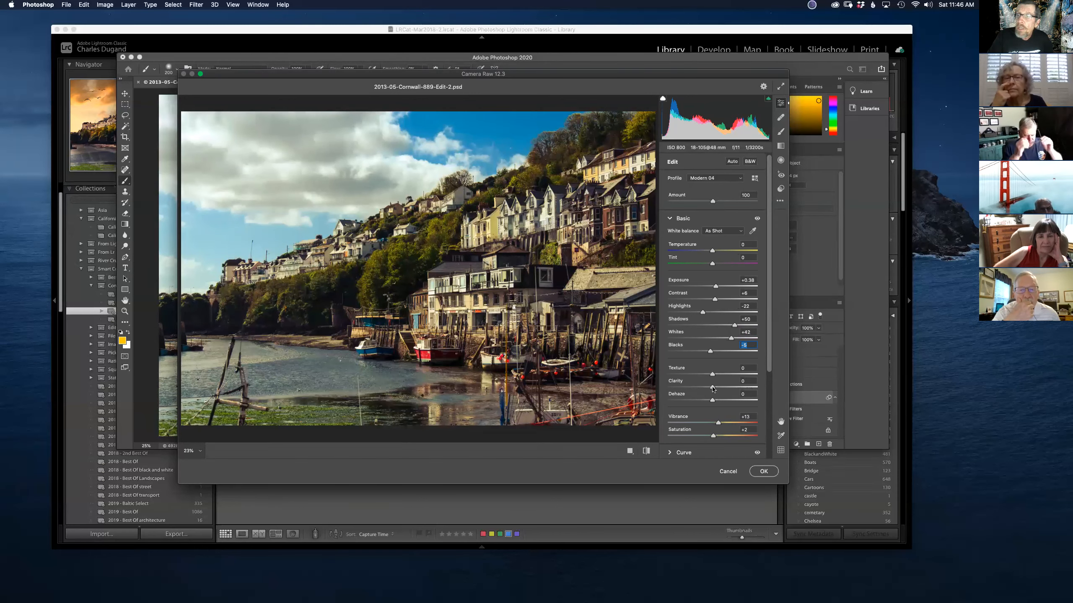
{"action": "left_click_drag", "start_coordinate": [713, 388], "coordinate": [725, 378]}
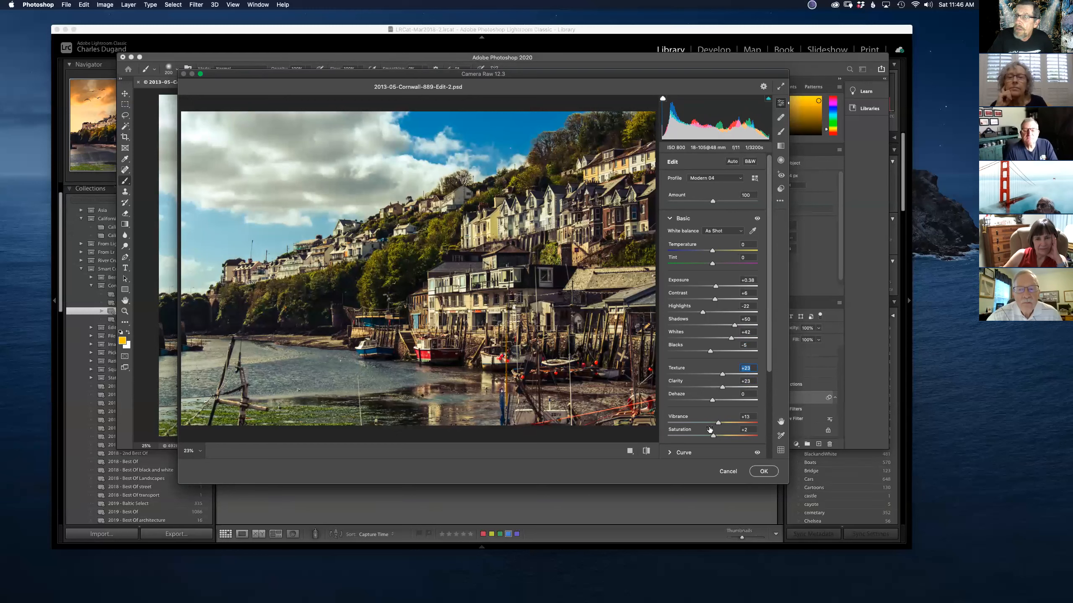
{"action": "left_click_drag", "start_coordinate": [717, 424], "coordinate": [720, 425]}
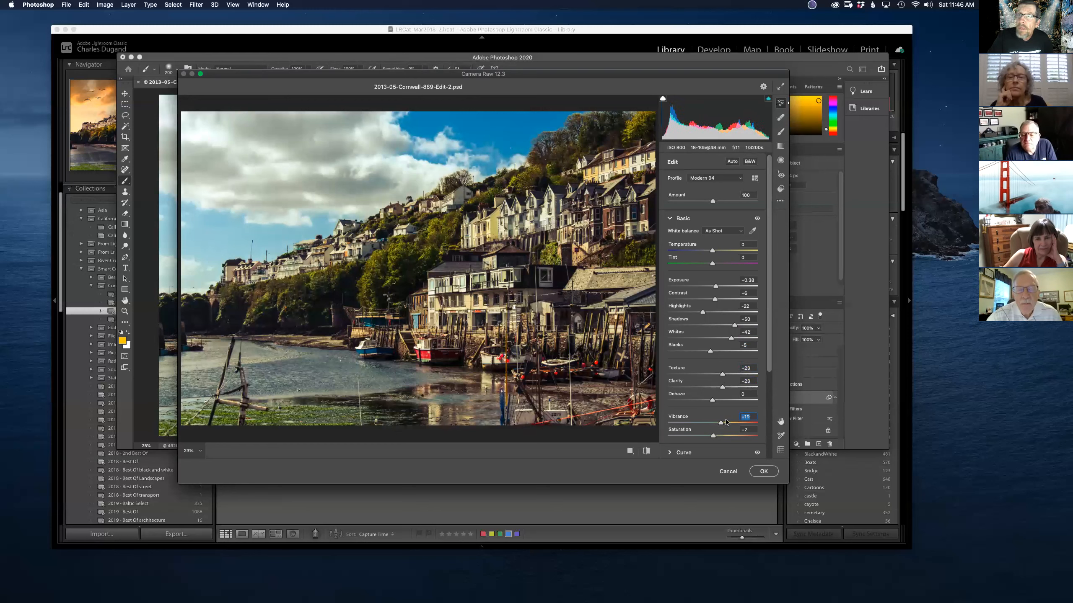
{"action": "left_click", "coordinate": [763, 472]}
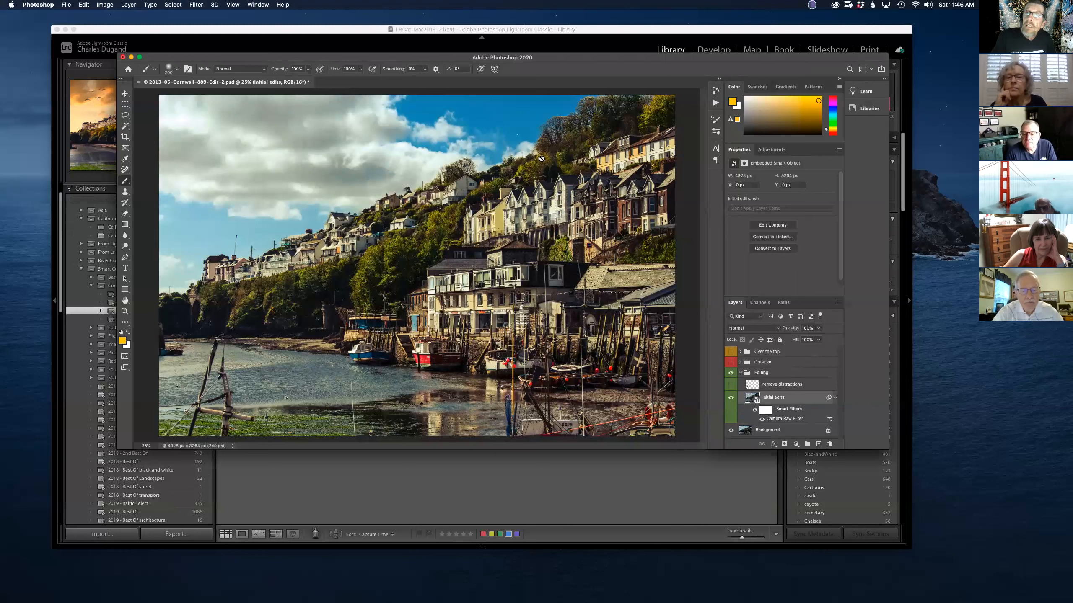
Step: Offset the Lightroom Classic window from the Photoshop window, return to Photoshop and reposition its window
{"action": "left_click", "coordinate": [196, 5]}
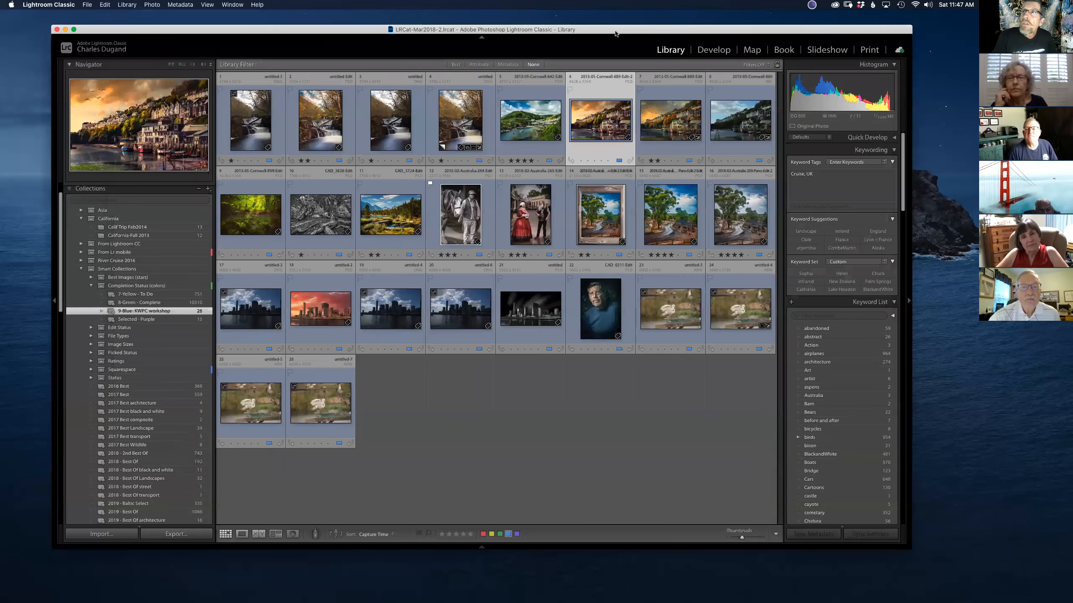
{"action": "left_click", "coordinate": [616, 34]}
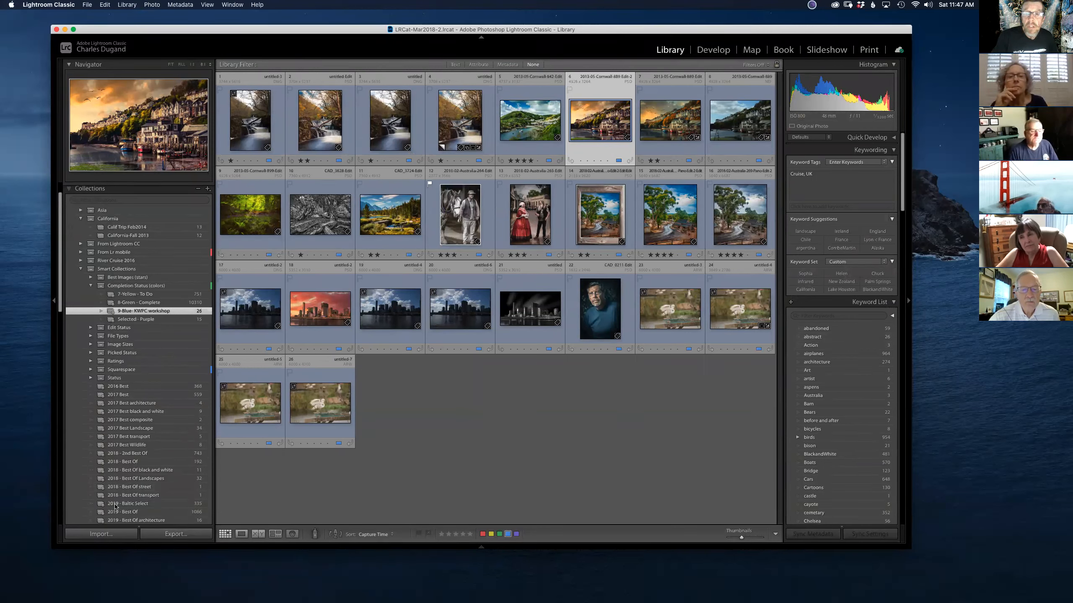
{"action": "left_click_drag", "start_coordinate": [199, 30], "coordinate": [256, 121]}
{"action": "left_click", "coordinate": [225, 59]}
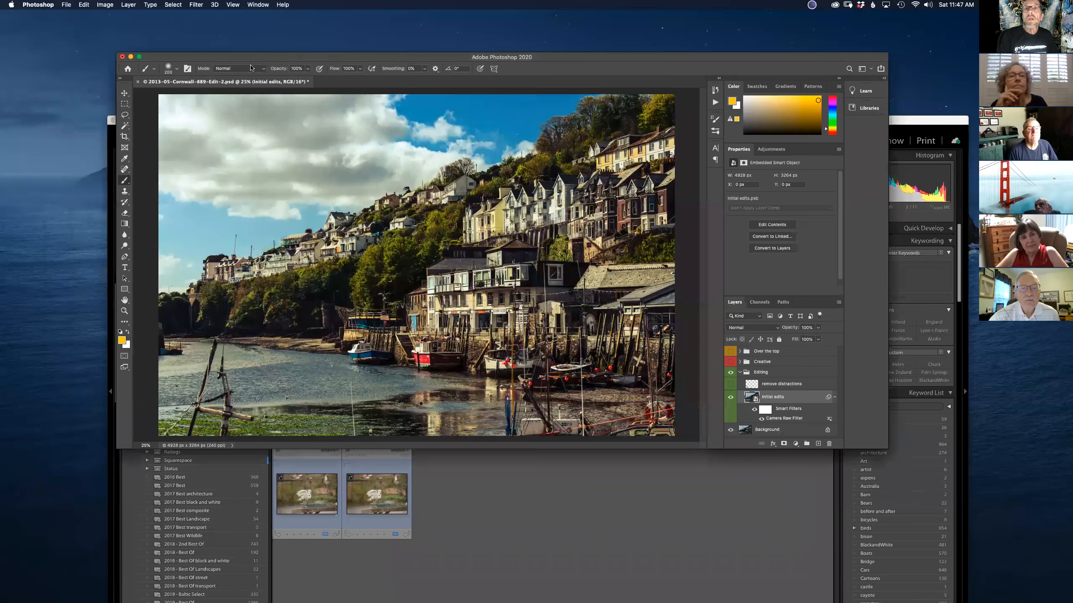
{"action": "mouse_move", "coordinate": [461, 56]}
{"action": "left_mouse_down"}
{"action": "mouse_move", "coordinate": [409, 59]}
{"action": "mouse_move", "coordinate": [435, 106]}
{"action": "left_mouse_up"}
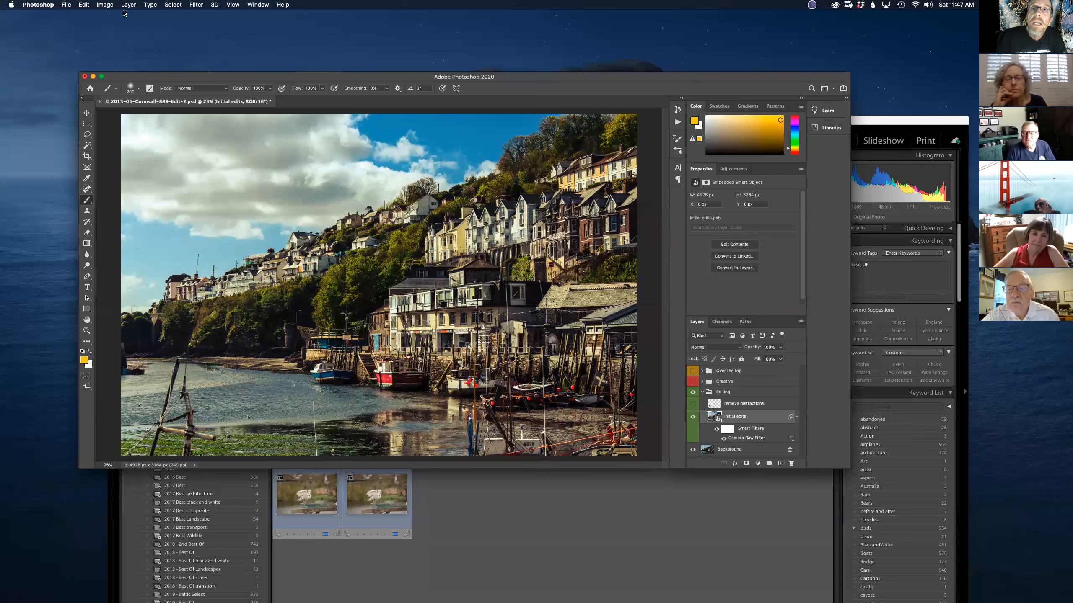
Step: Add a Brightness/Contrast adjustment to the initial edits smart object with Brightness set to 26
{"action": "left_click", "coordinate": [100, 8]}
{"action": "mouse_move", "coordinate": [195, 30]}
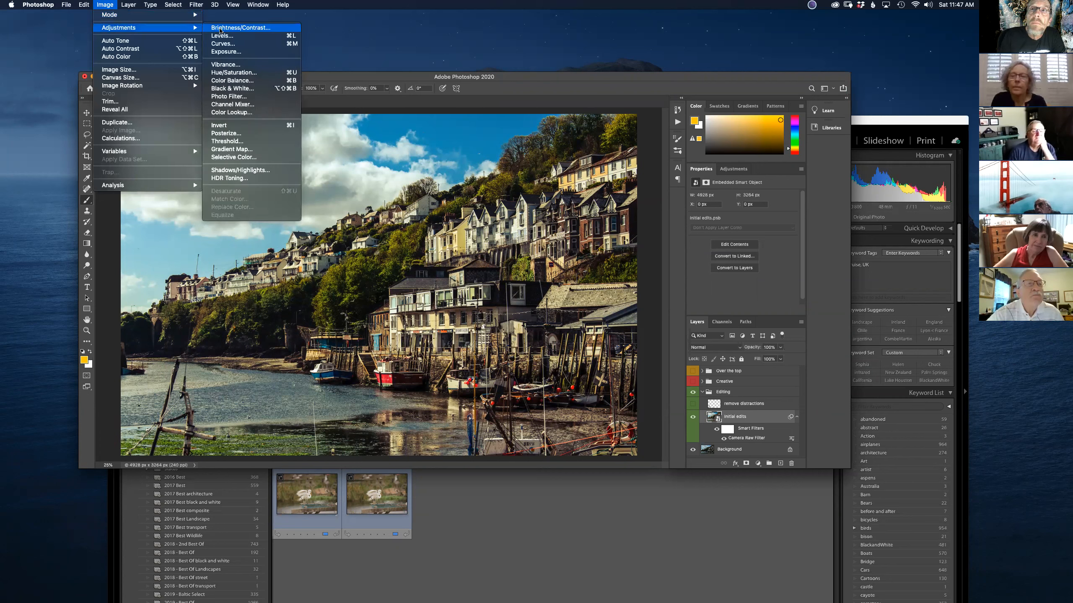
{"action": "left_click", "coordinate": [209, 30]}
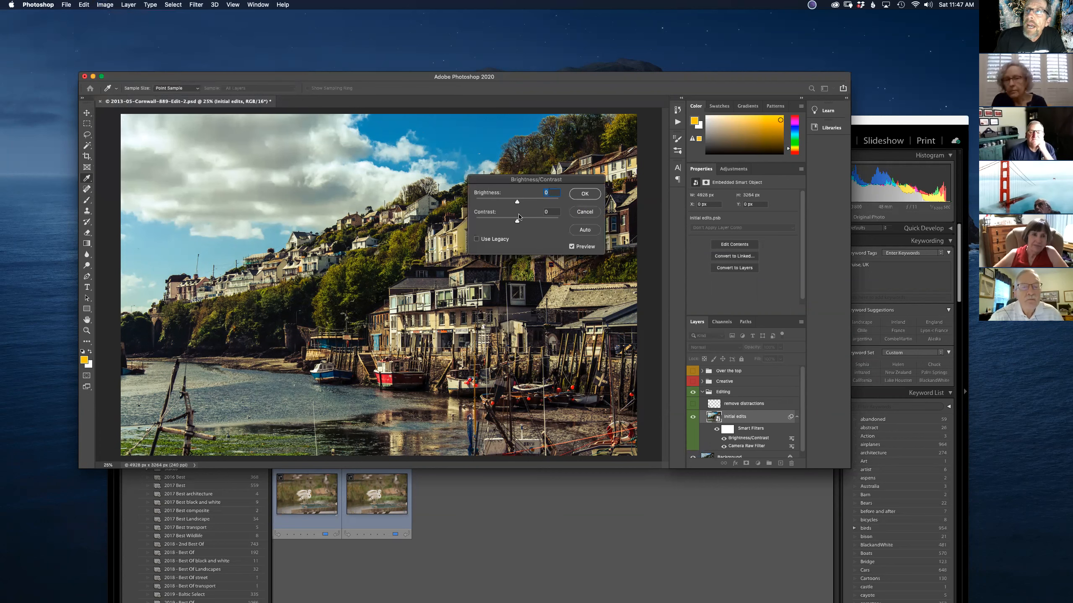
{"action": "left_click_drag", "start_coordinate": [513, 200], "coordinate": [524, 203]}
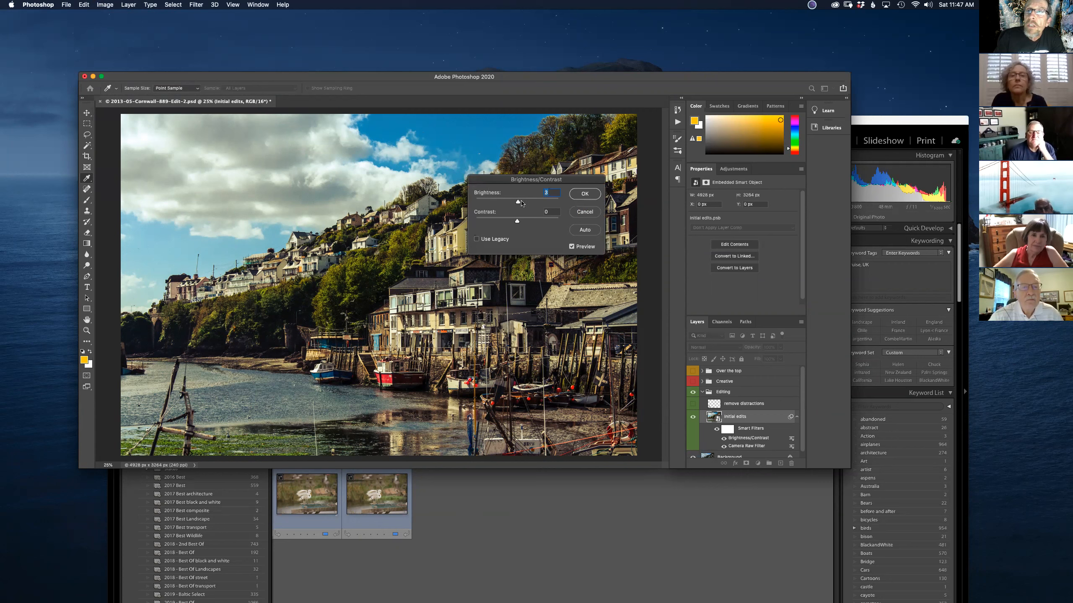
{"action": "left_click", "coordinate": [577, 195]}
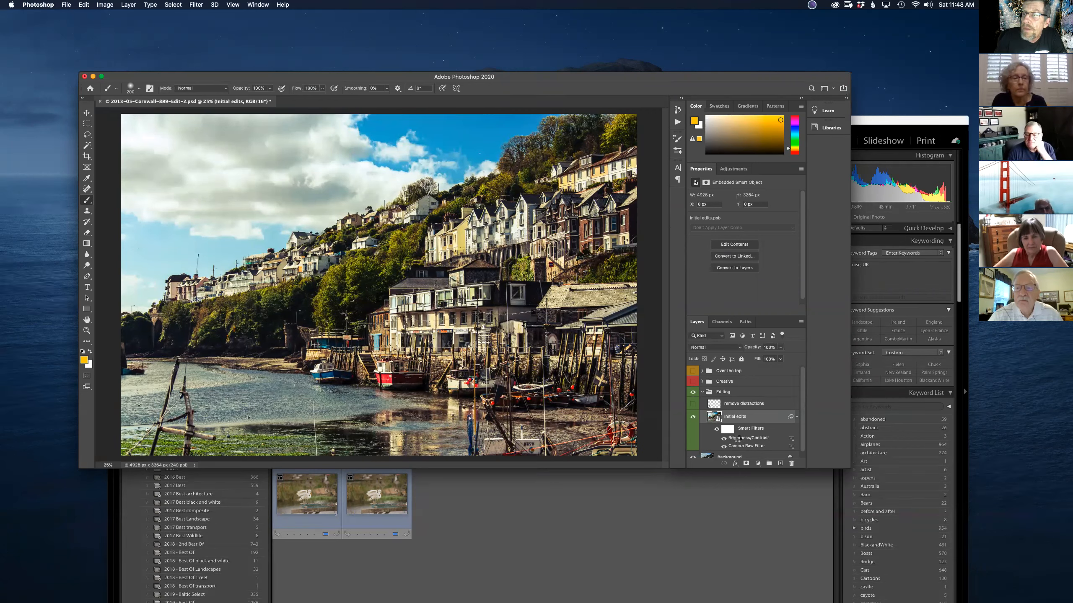
Step: Reopen the Brightness/Contrast smart filter on the initial edits layer to review its settings, and close it
{"action": "double_click", "coordinate": [738, 439]}
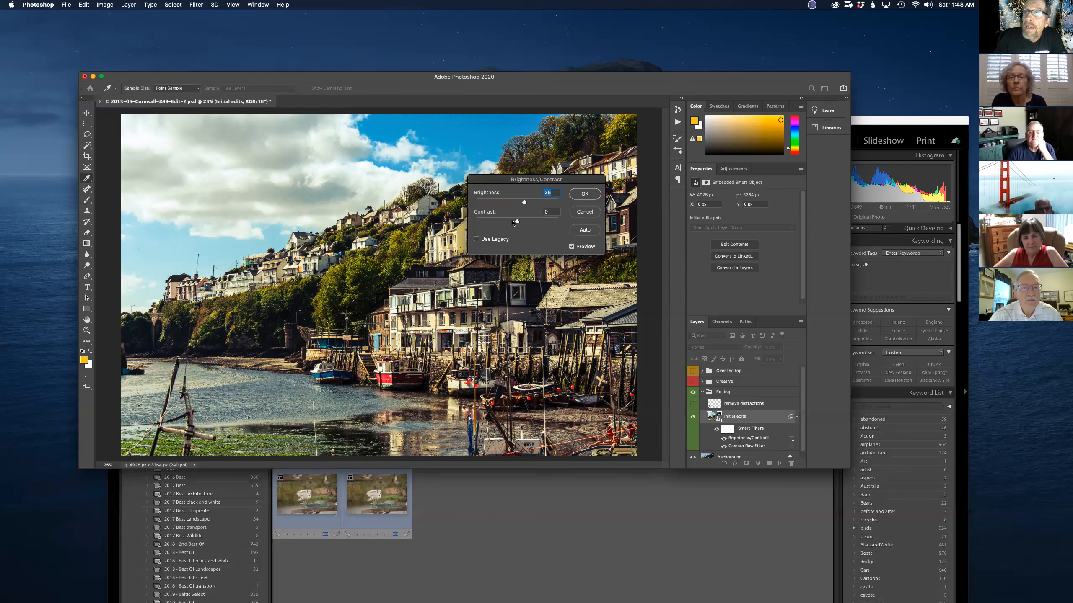
{"action": "left_click_drag", "start_coordinate": [524, 202], "coordinate": [522, 203]}
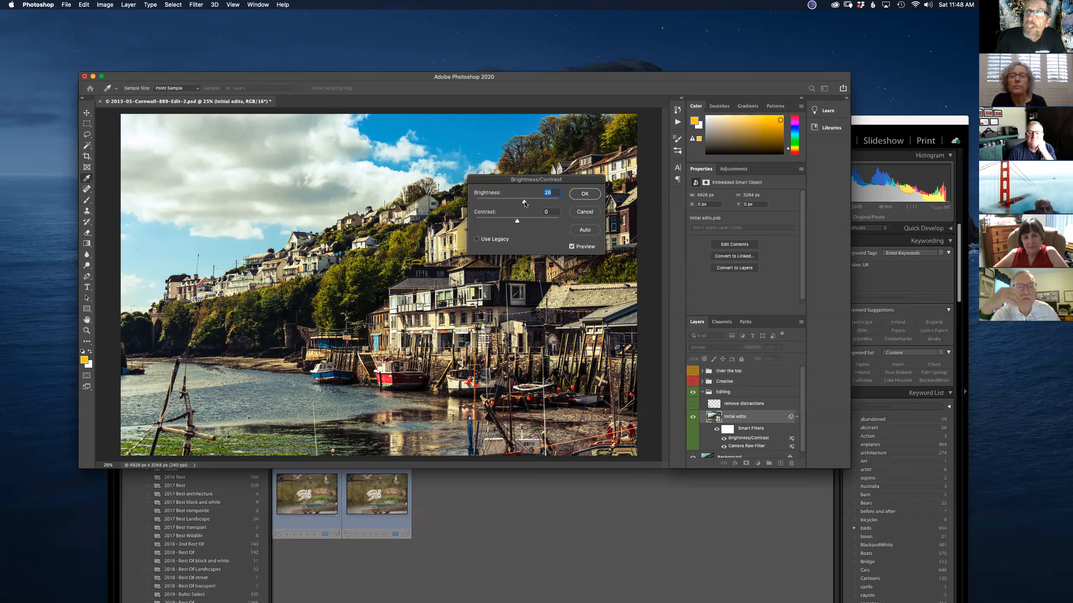
{"action": "left_click", "coordinate": [585, 194]}
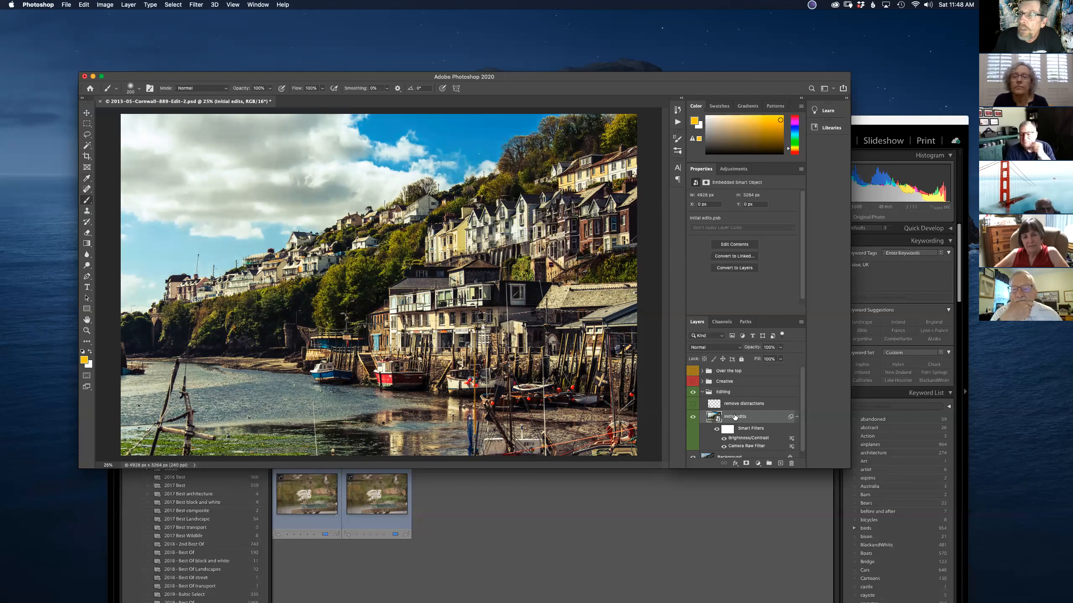
Step: Turn on the remove distractions layer in the Editing group and select it
{"action": "key", "text": "ctrl+Up"}
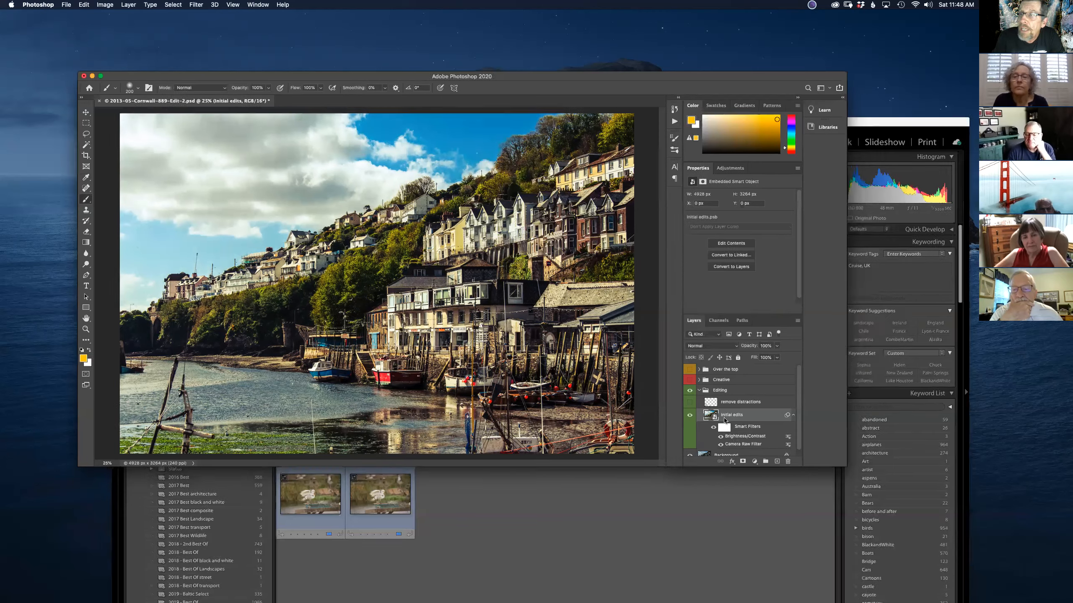
{"action": "key", "text": "ctrl+Up"}
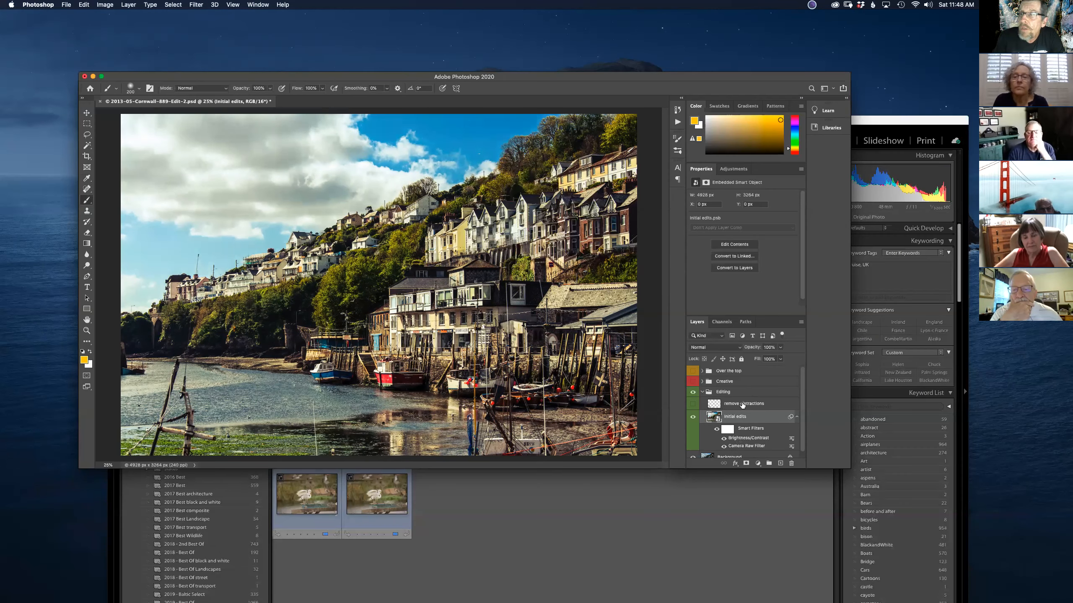
{"action": "left_click", "coordinate": [693, 404]}
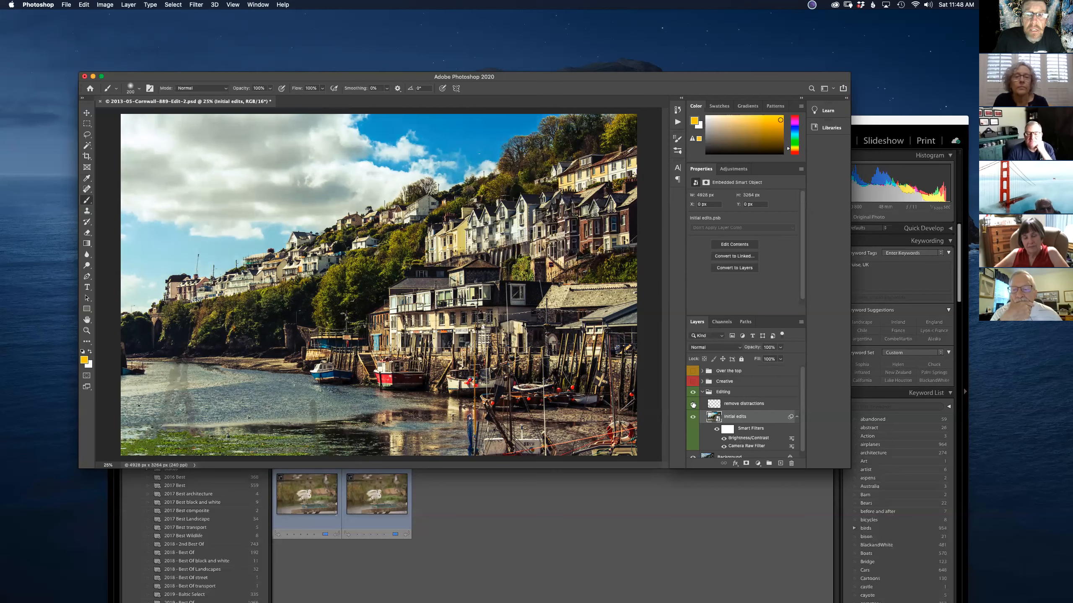
{"action": "key", "text": "ctrl+Up"}
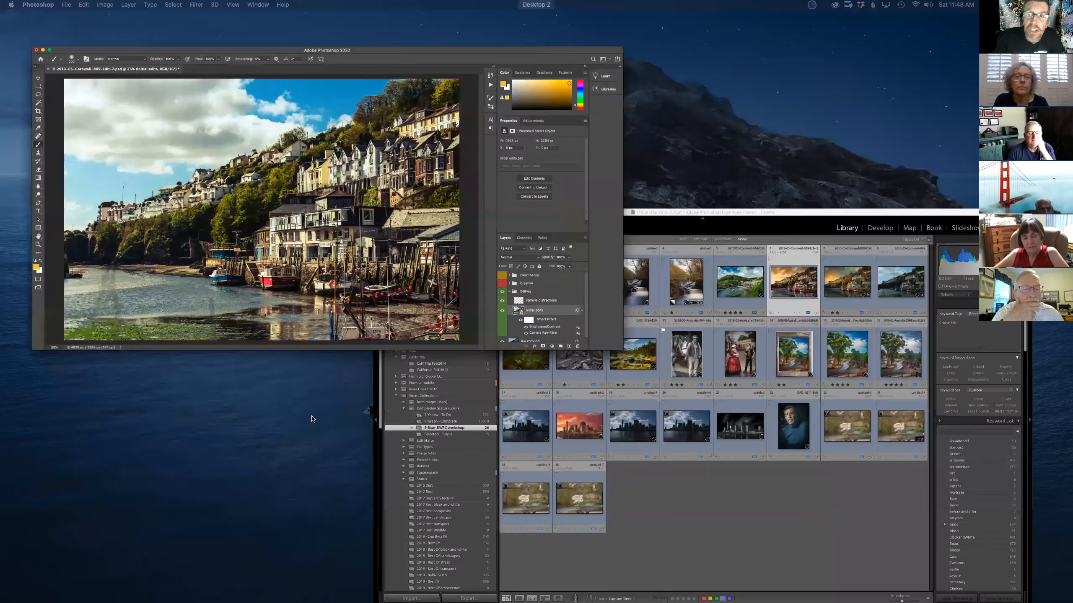
{"action": "left_click", "coordinate": [307, 258]}
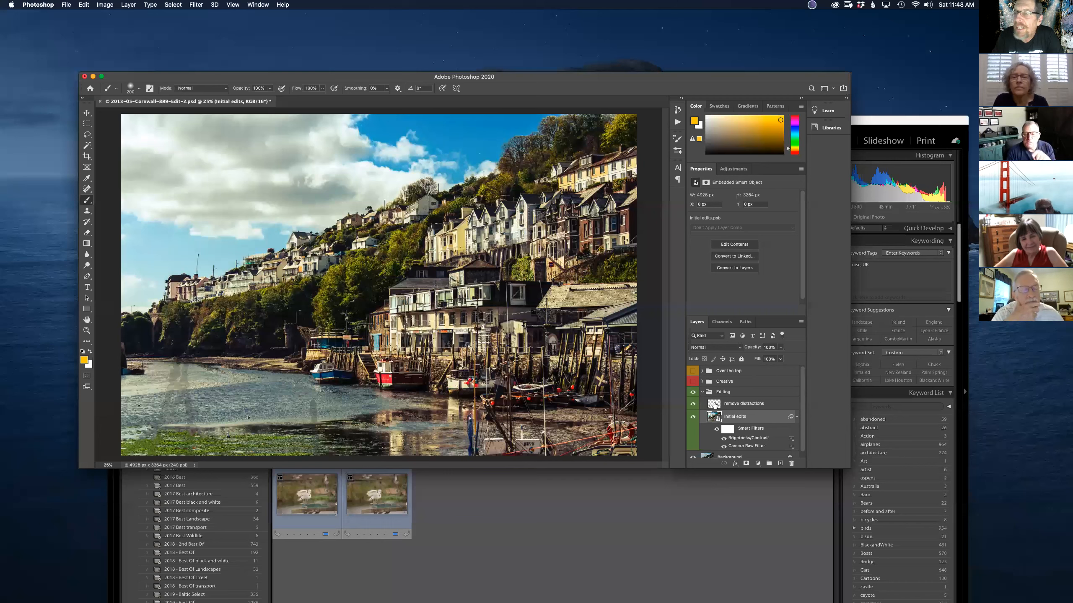
{"action": "left_click", "coordinate": [713, 405]}
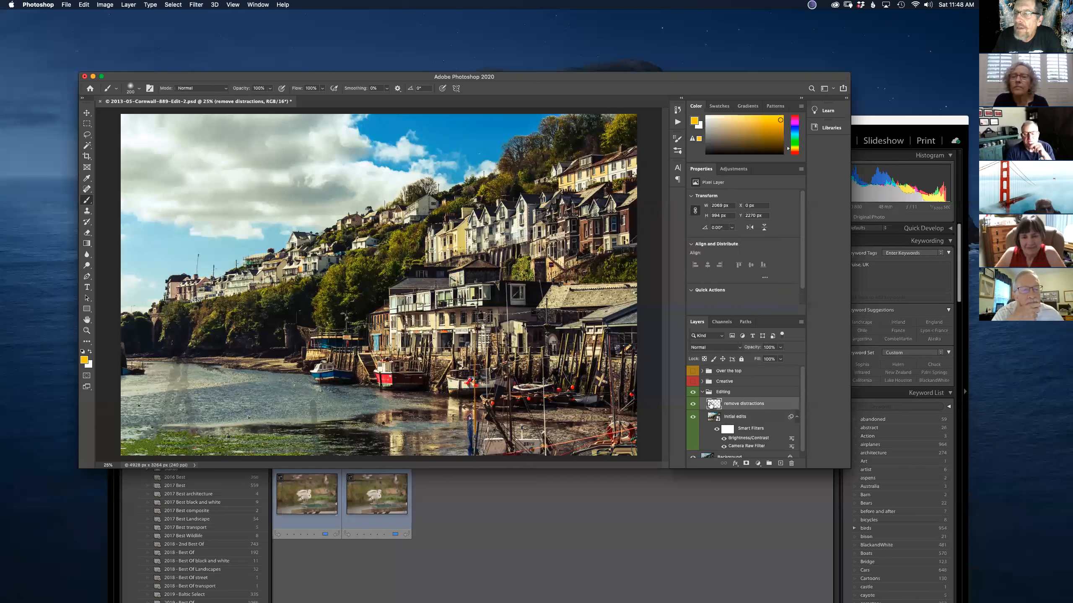
Step: Delete the remove distractions layer and add a new empty layer above initial edits
{"action": "left_click_drag", "start_coordinate": [713, 404], "coordinate": [791, 462]}
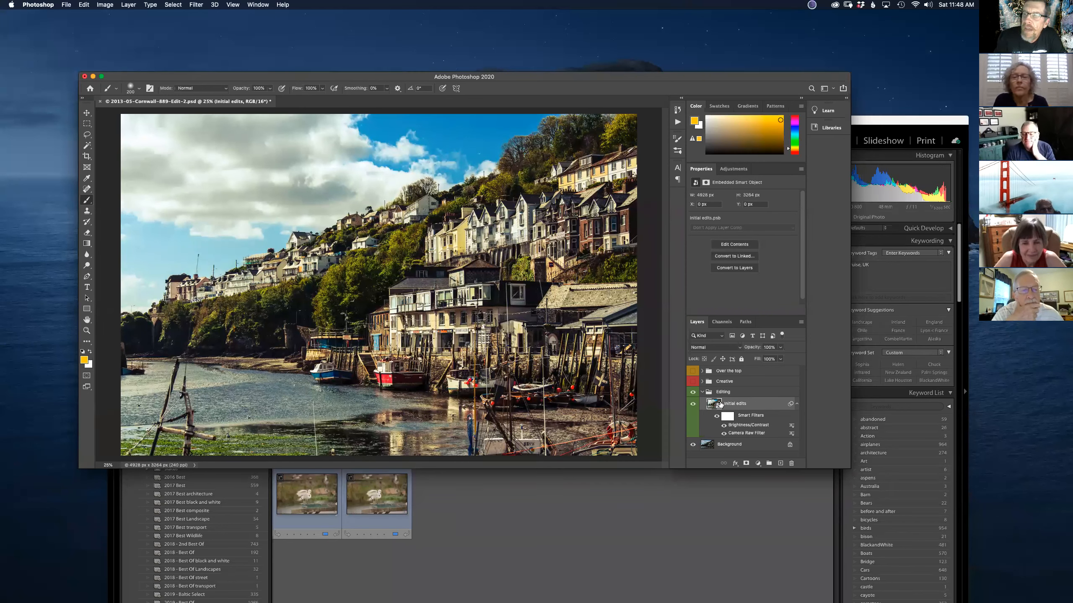
{"action": "left_click", "coordinate": [781, 463]}
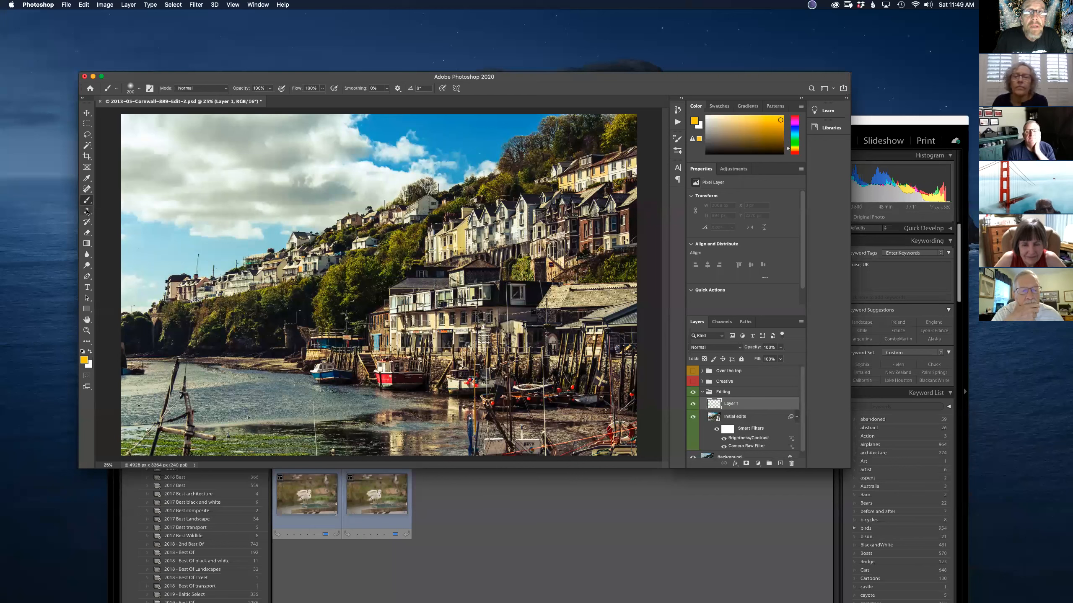
Step: Heal away the wooden post structure, the thin pole in the water and the small spot beside it with the Spot Healing Brush
{"action": "left_click", "coordinate": [87, 189]}
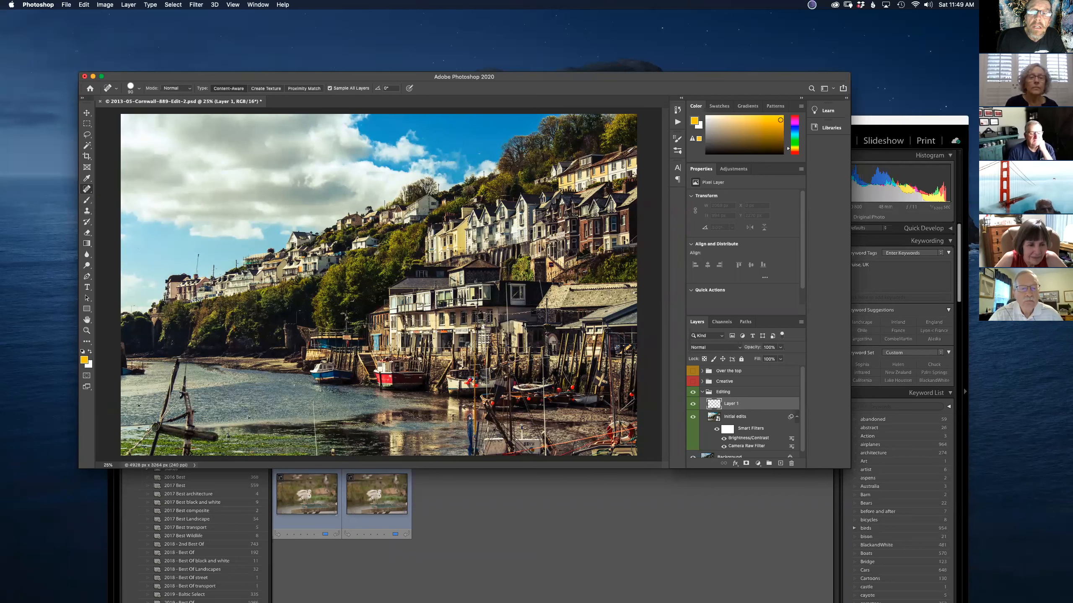
{"action": "mouse_move", "coordinate": [198, 434]}
{"action": "left_mouse_down"}
{"action": "mouse_move", "coordinate": [196, 411]}
{"action": "mouse_move", "coordinate": [153, 421]}
{"action": "mouse_move", "coordinate": [200, 432]}
{"action": "mouse_move", "coordinate": [185, 383]}
{"action": "mouse_move", "coordinate": [168, 396]}
{"action": "mouse_move", "coordinate": [176, 365]}
{"action": "mouse_move", "coordinate": [165, 416]}
{"action": "mouse_move", "coordinate": [185, 364]}
{"action": "left_mouse_up"}
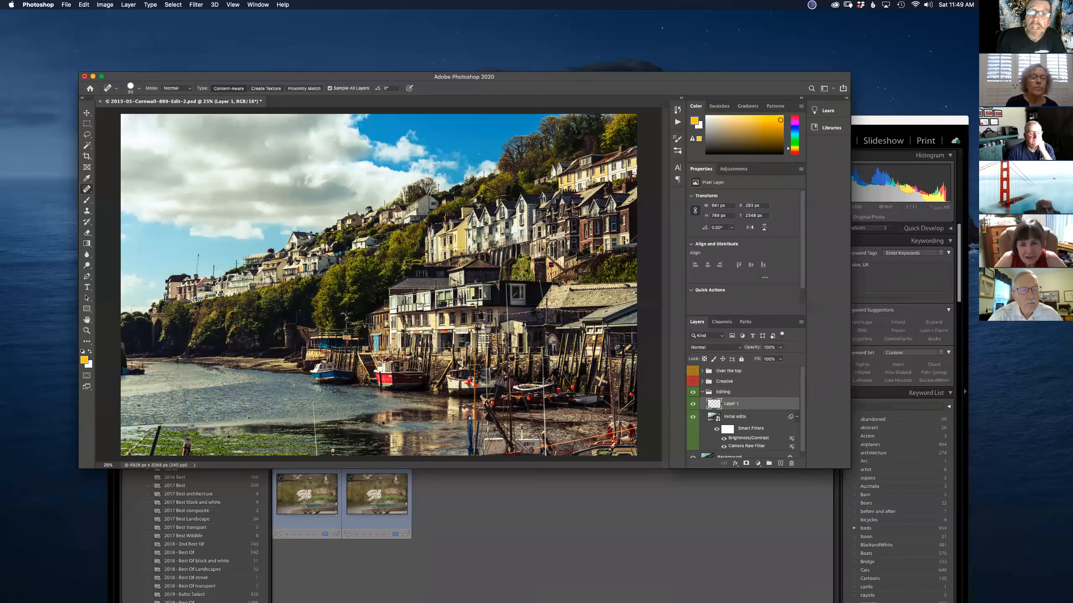
{"action": "left_click_drag", "start_coordinate": [312, 404], "coordinate": [313, 459]}
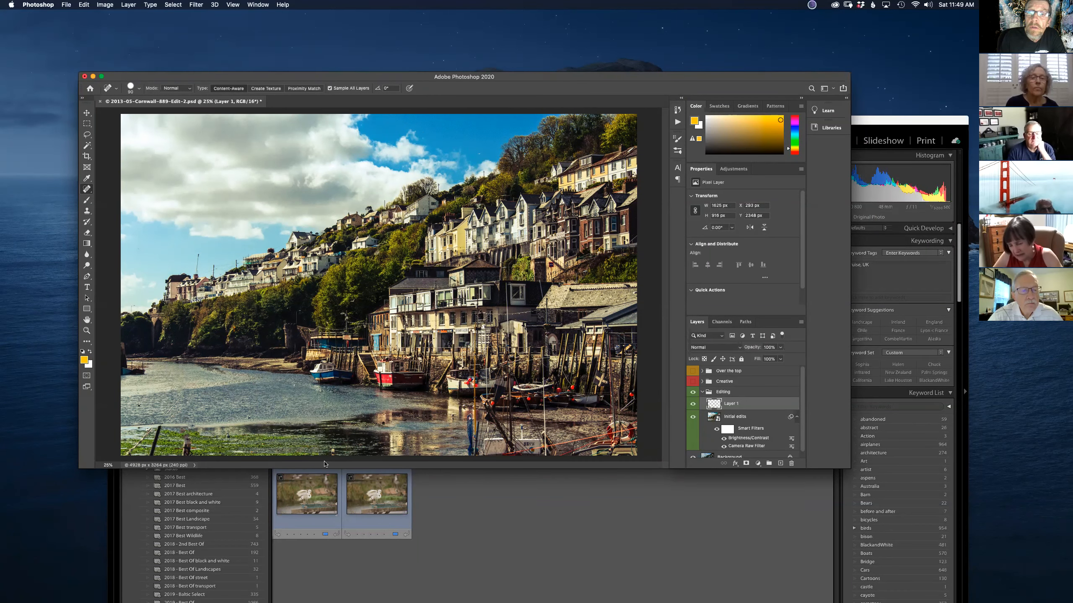
{"action": "left_click", "coordinate": [335, 451]}
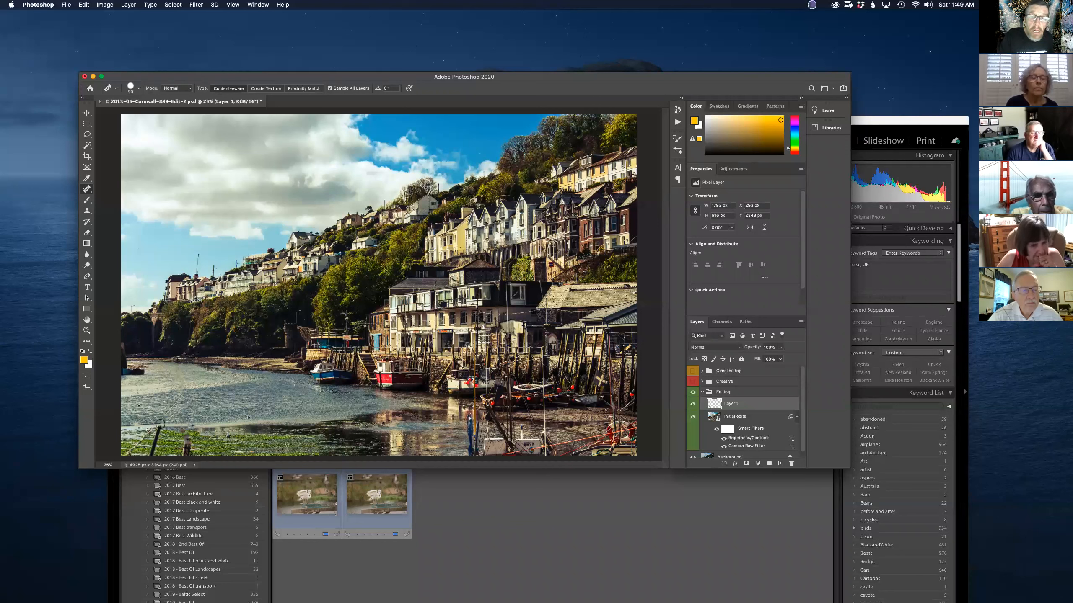
Step: Heal away the leftover slanted post and the short stump in the green weed along the photo's lower edge
{"action": "left_click_drag", "start_coordinate": [150, 455], "coordinate": [164, 422]}
{"action": "left_click", "coordinate": [148, 431]}
{"action": "left_click", "coordinate": [128, 453], "text": "shift"}
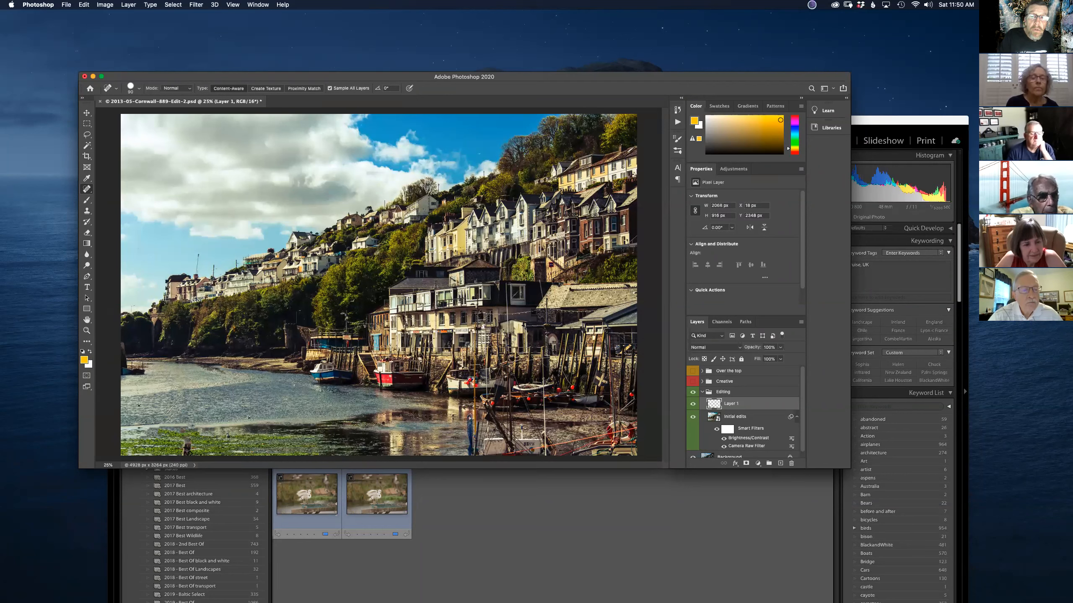
{"action": "left_click_drag", "start_coordinate": [187, 452], "coordinate": [183, 458]}
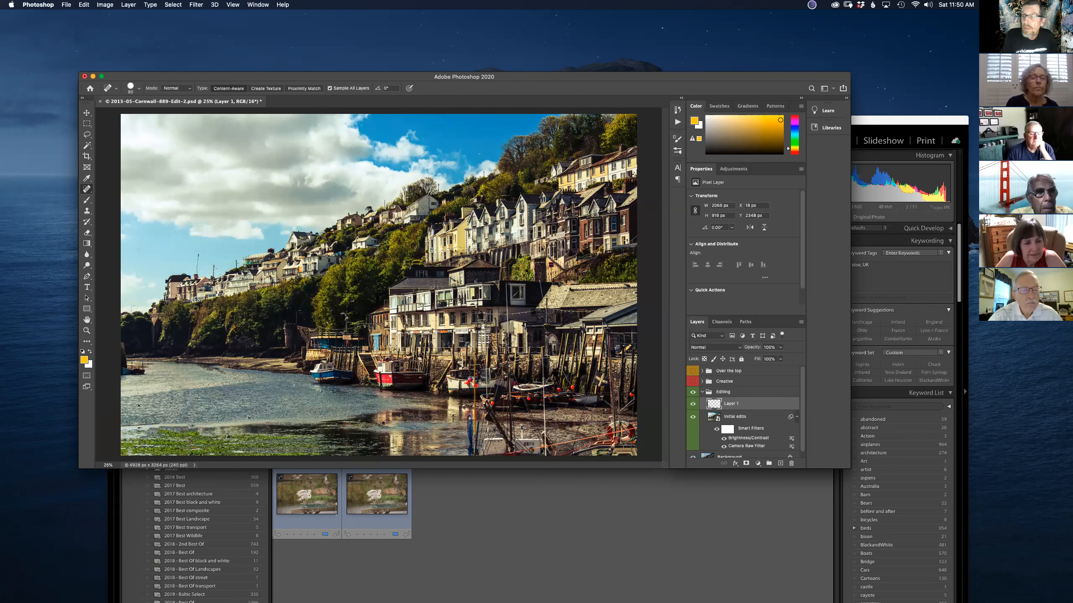
Step: Toggle the visibility of the healing layer to compare the harbour with and without the distractions
{"action": "left_click", "coordinate": [693, 406]}
{"action": "left_click", "coordinate": [693, 405]}
{"action": "left_click", "coordinate": [693, 405]}
{"action": "left_click", "coordinate": [693, 406]}
{"action": "left_click", "coordinate": [693, 405]}
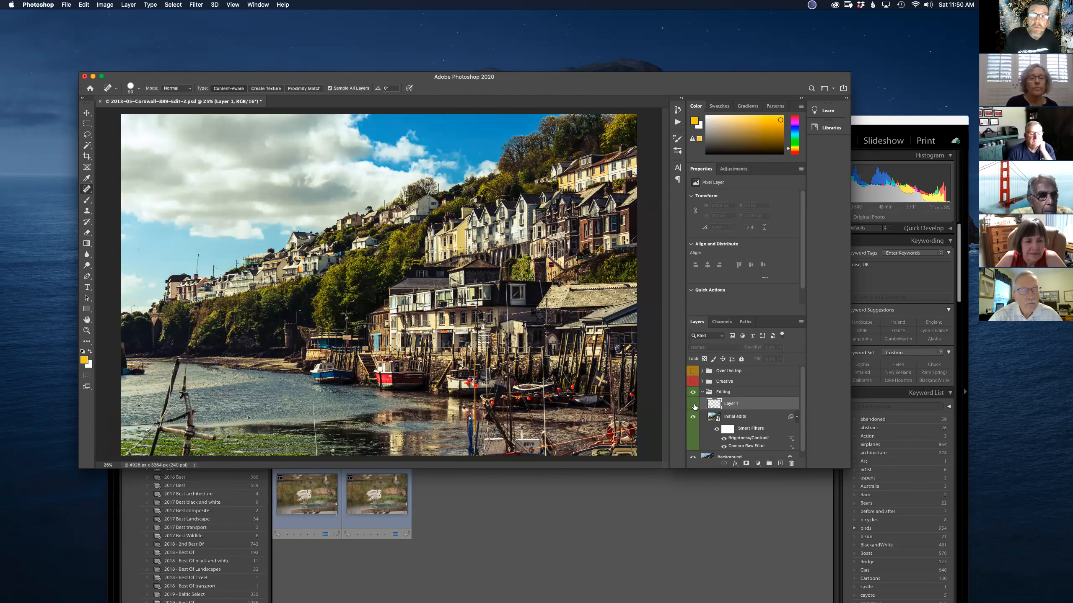
{"action": "left_click", "coordinate": [693, 406]}
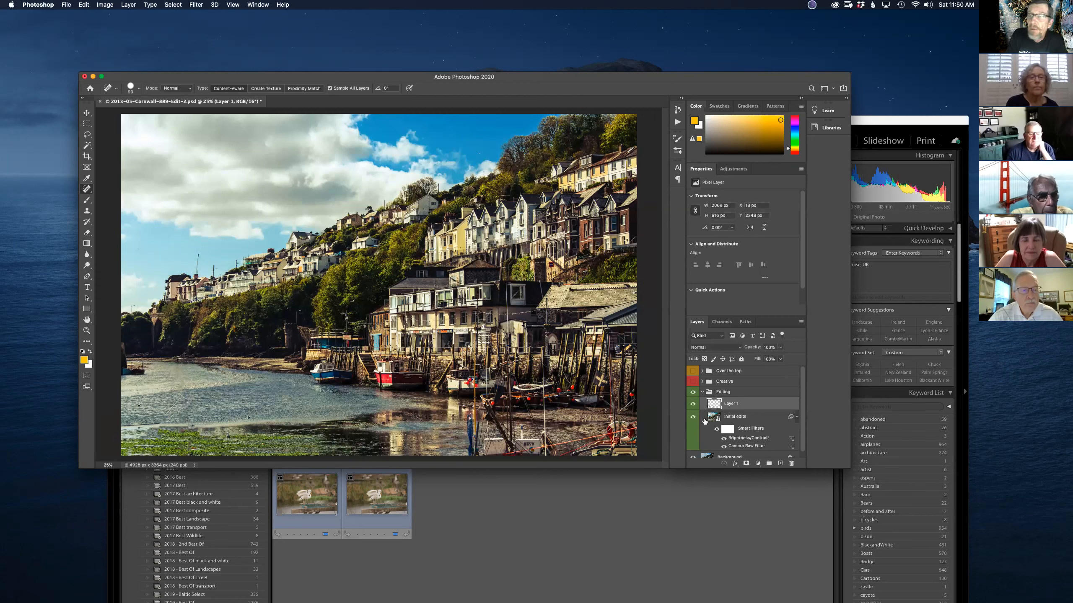
Step: Collapse the Editing group, expand the Creative group and toggle the reflection layer to compare the water with and without it
{"action": "left_click", "coordinate": [702, 392]}
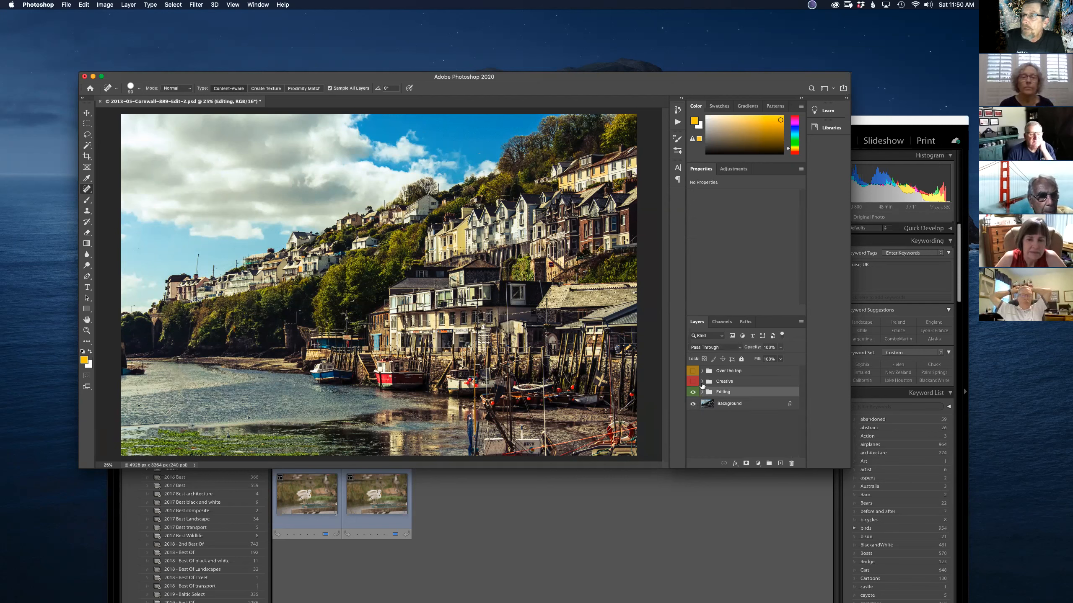
{"action": "left_click", "coordinate": [702, 382]}
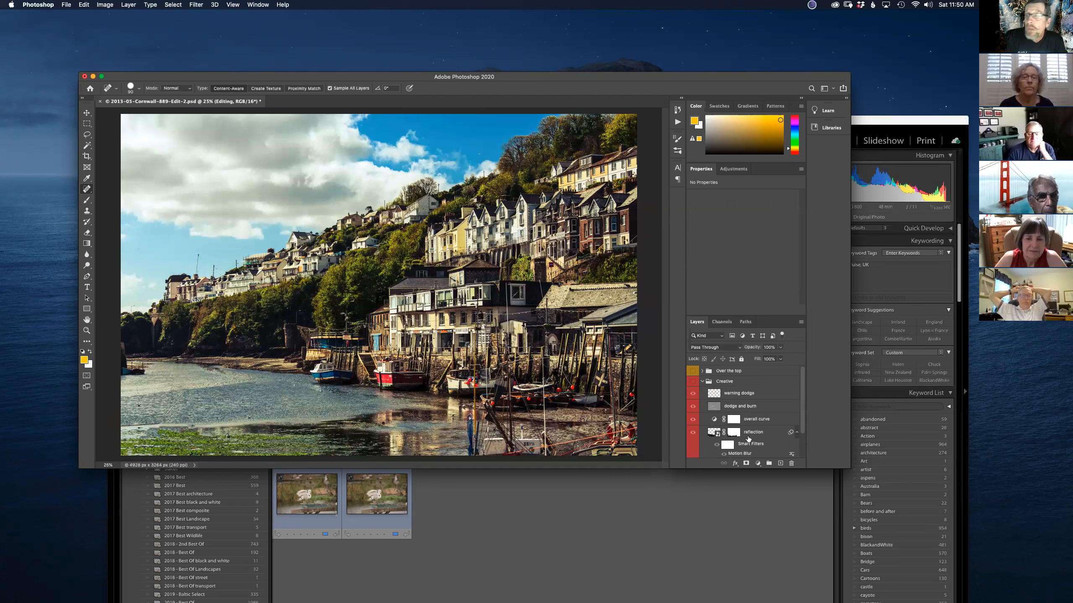
{"action": "scroll", "coordinate": [802, 435], "scroll_direction": "down", "scroll_amount": 2}
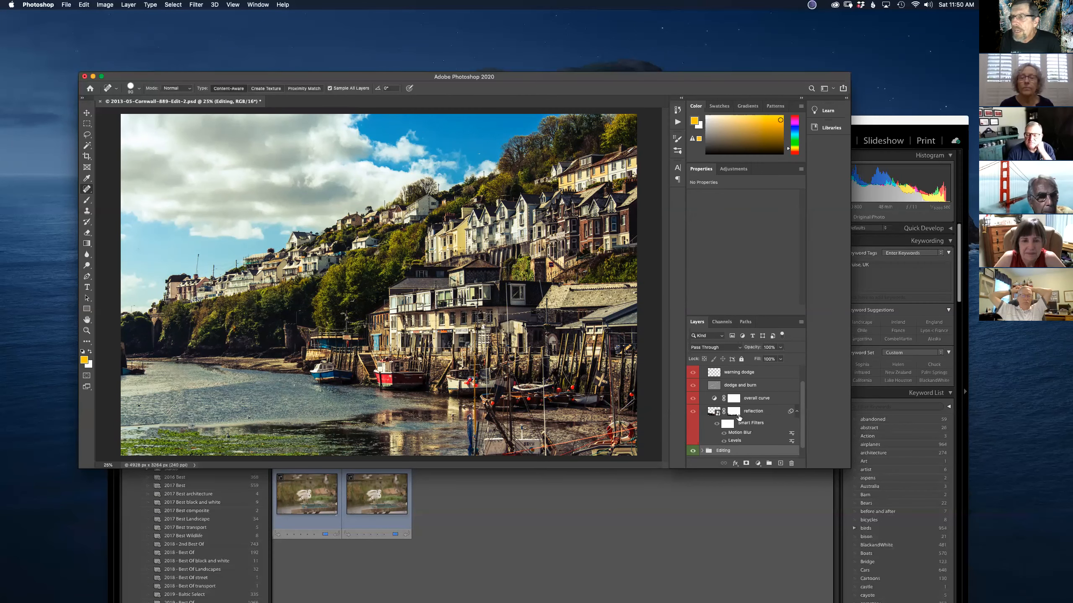
{"action": "left_click", "coordinate": [693, 415]}
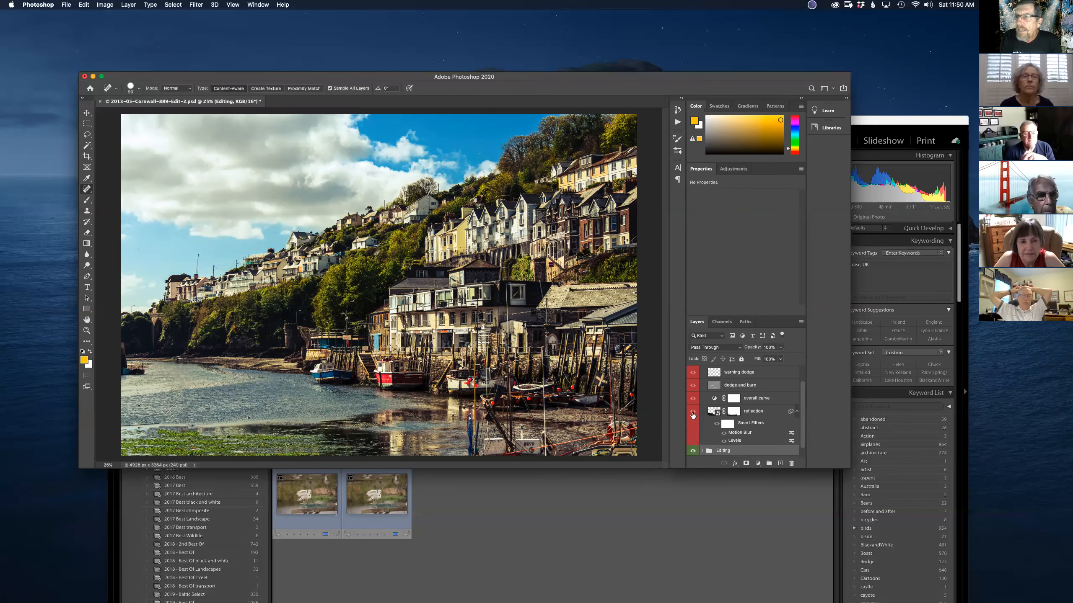
{"action": "left_click", "coordinate": [693, 415]}
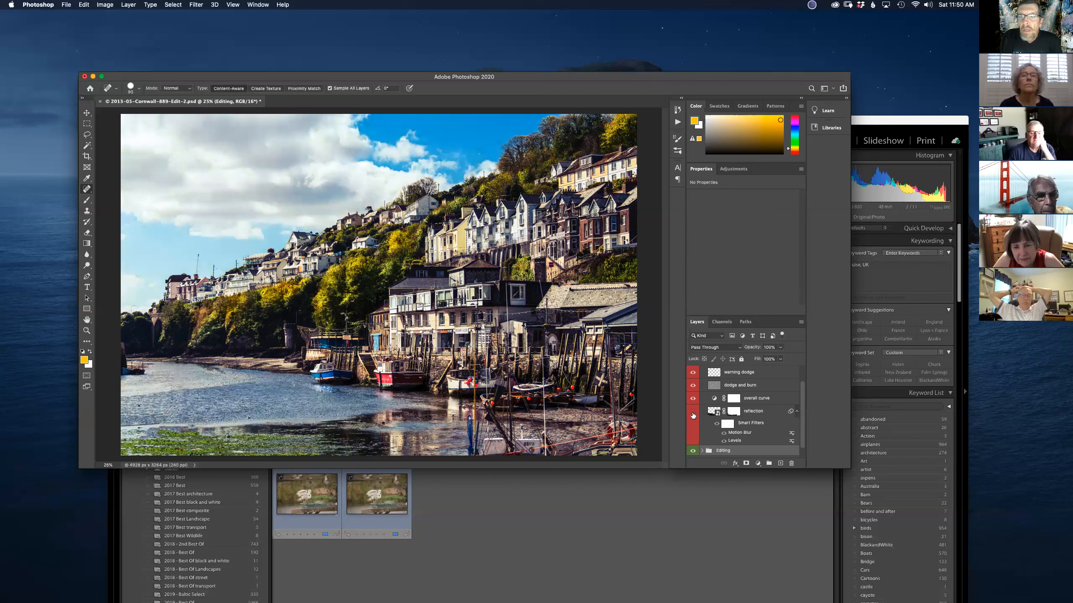
{"action": "left_click", "coordinate": [692, 415]}
{"action": "left_click", "coordinate": [693, 415]}
{"action": "left_click", "coordinate": [692, 414]}
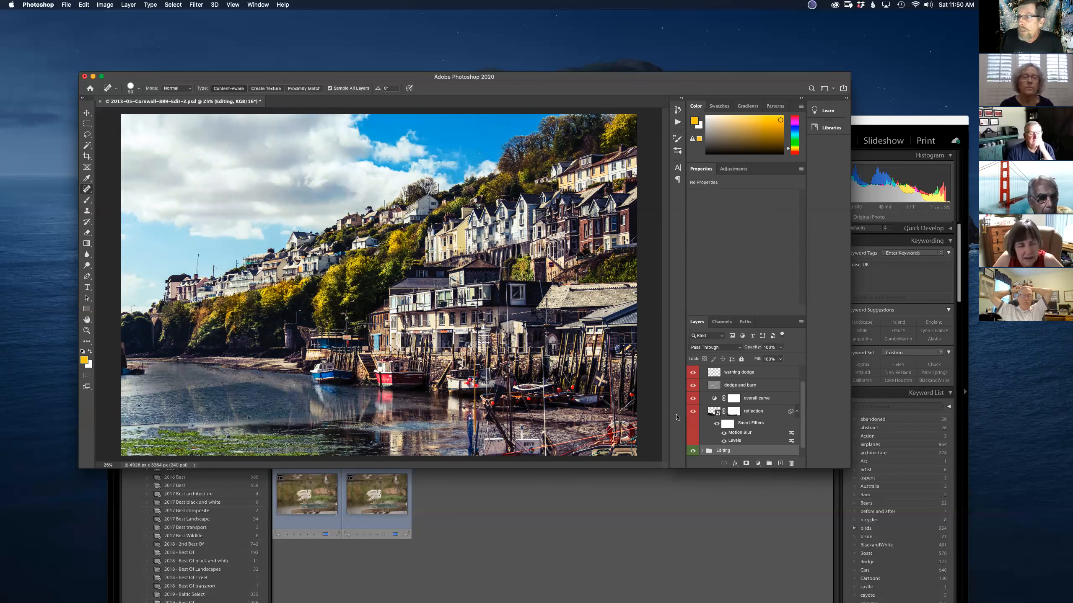
Step: Look over the layers in the Creative group, collapse the group and hide it
{"action": "scroll", "coordinate": [693, 419], "scroll_direction": "up", "scroll_amount": 2}
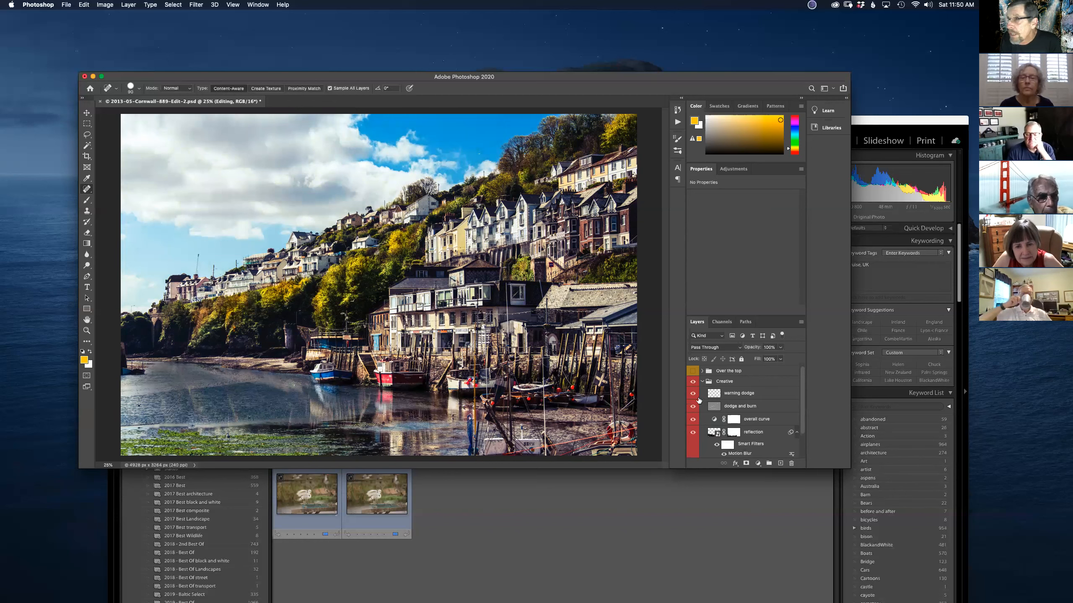
{"action": "scroll", "coordinate": [726, 429], "scroll_direction": "down", "scroll_amount": 2}
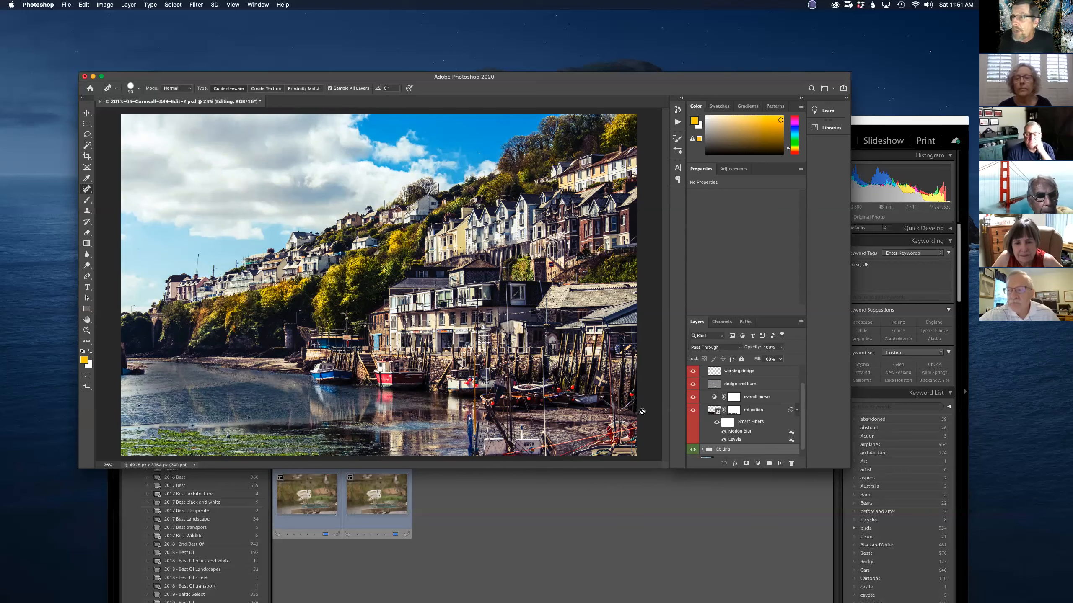
{"action": "scroll", "coordinate": [699, 392], "scroll_direction": "up", "scroll_amount": 1}
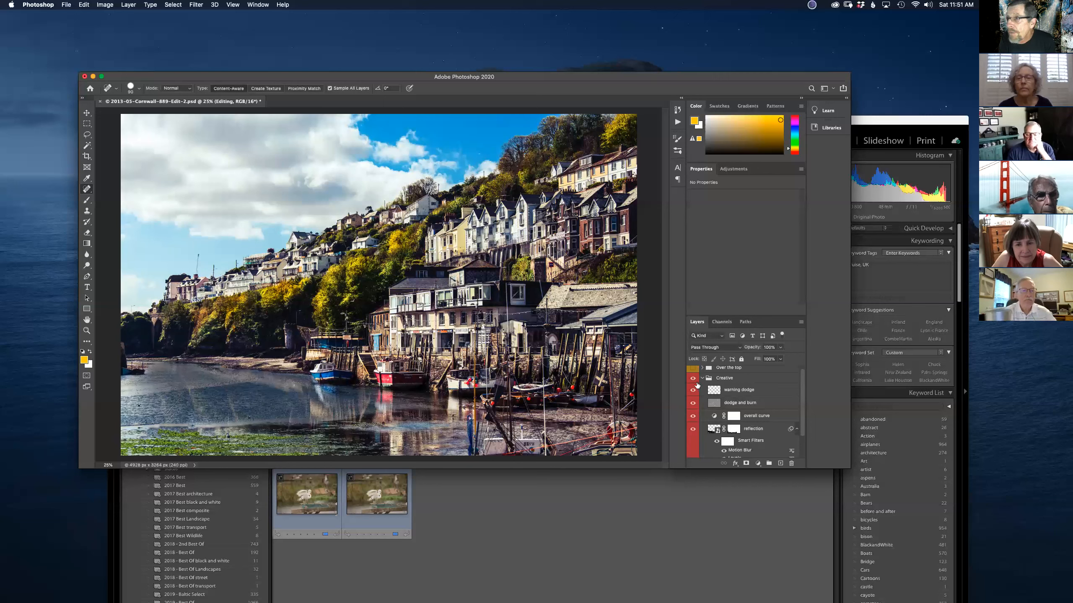
{"action": "left_click", "coordinate": [701, 379]}
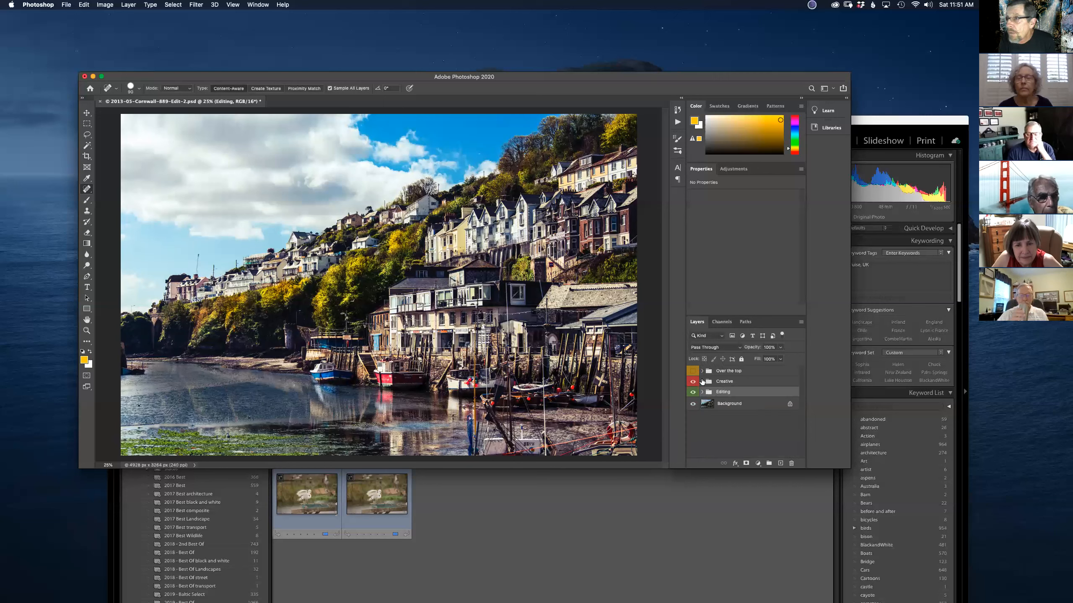
{"action": "left_click", "coordinate": [693, 382]}
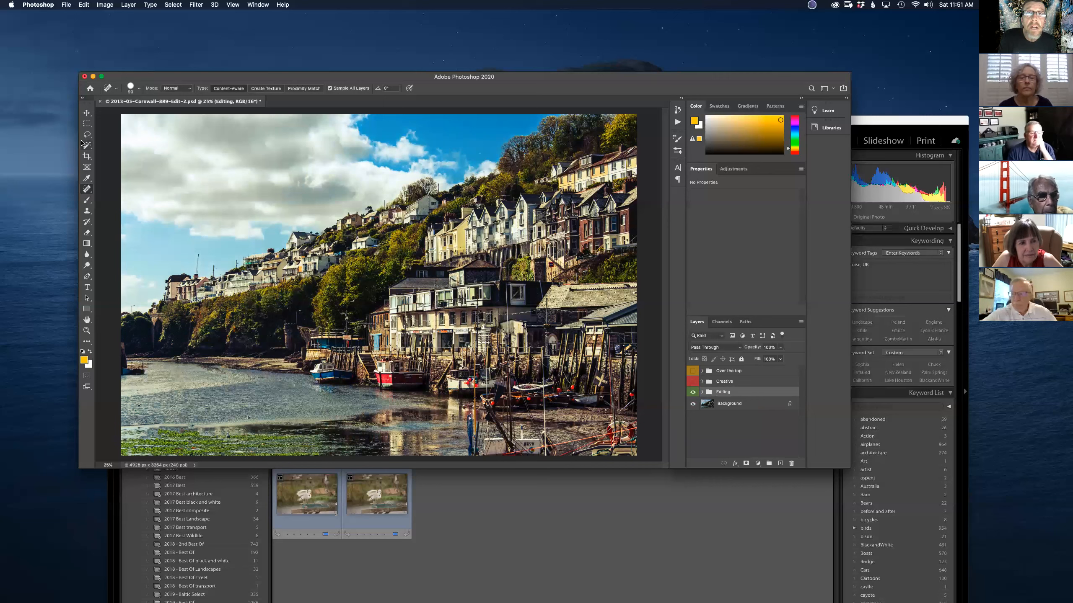
Step: Draw a freehand Lasso selection around the sky, hillside, houses and boats above the waterline
{"action": "left_click_drag", "start_coordinate": [87, 135], "coordinate": [127, 146]}
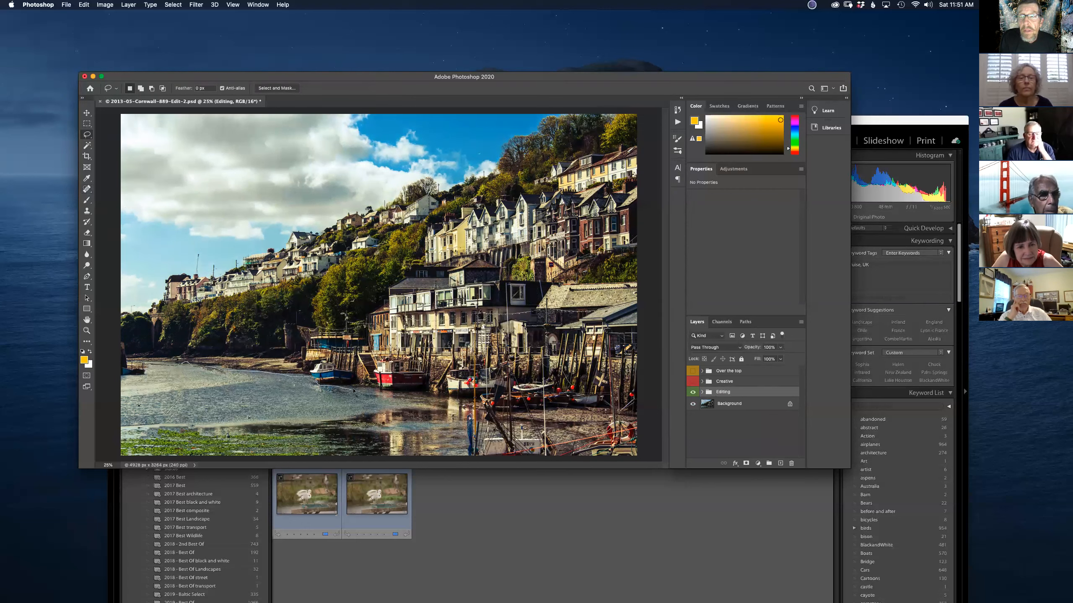
{"action": "left_click_drag", "start_coordinate": [415, 393], "coordinate": [451, 399]}
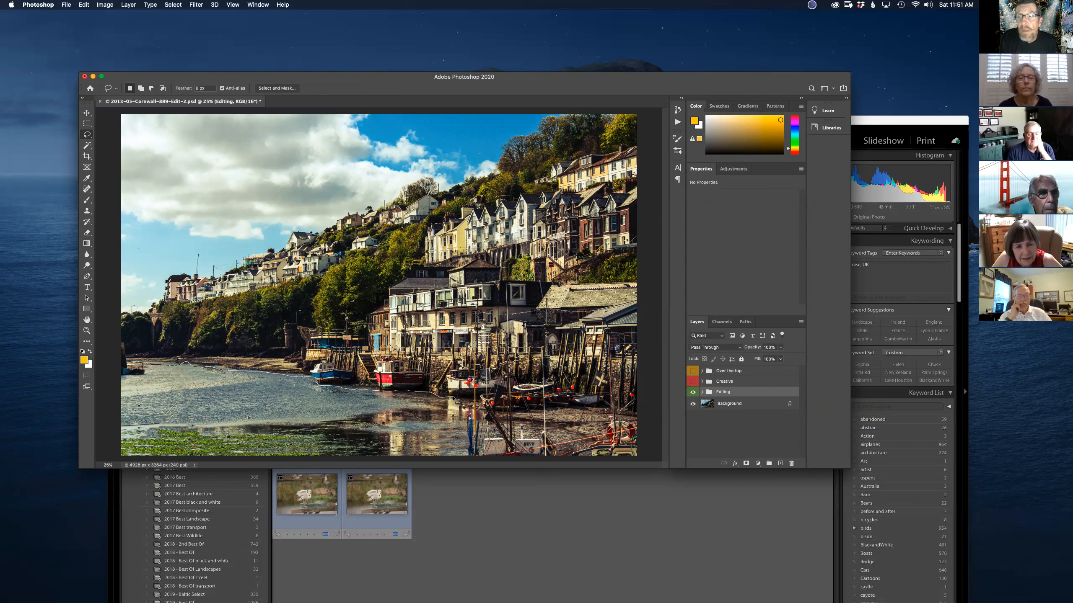
{"action": "left_click_drag", "start_coordinate": [470, 396], "coordinate": [472, 355]}
{"action": "mouse_move", "coordinate": [485, 205]}
{"action": "left_mouse_down"}
{"action": "mouse_move", "coordinate": [459, 137]}
{"action": "mouse_move", "coordinate": [236, 115]}
{"action": "mouse_move", "coordinate": [120, 145]}
{"action": "mouse_move", "coordinate": [123, 360]}
{"action": "left_mouse_up"}
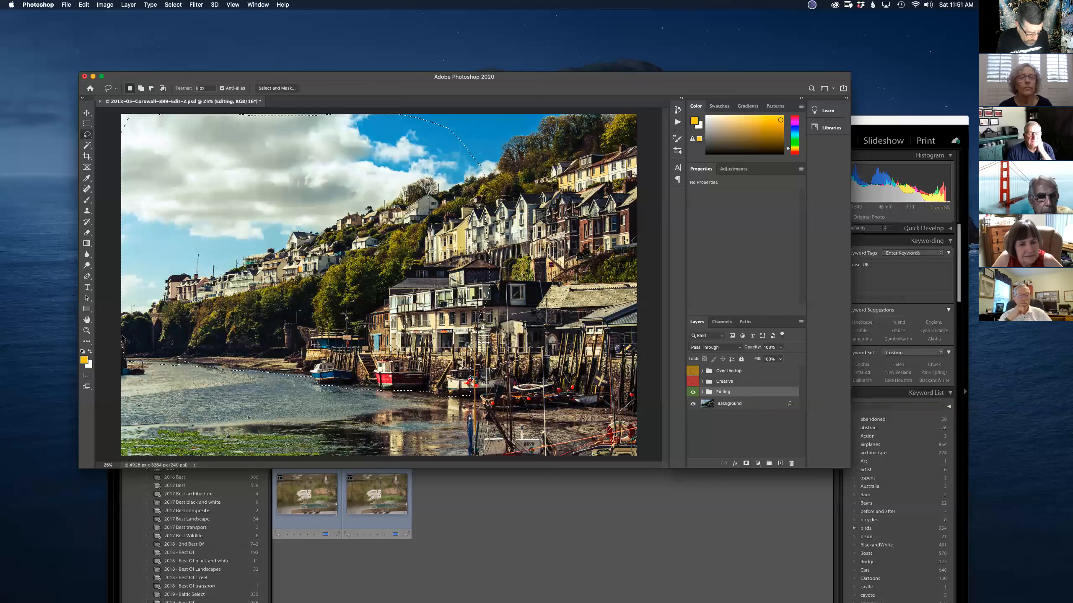
Step: Copy the selected area from the Background layer and paste it as a new layer
{"action": "key", "text": "super+c"}
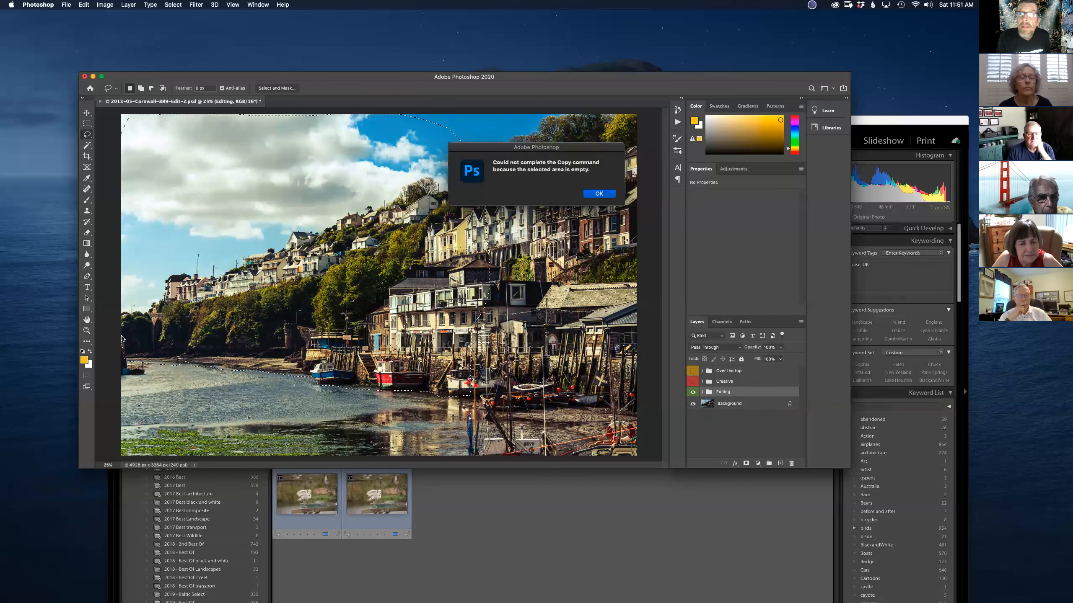
{"action": "left_click", "coordinate": [602, 193]}
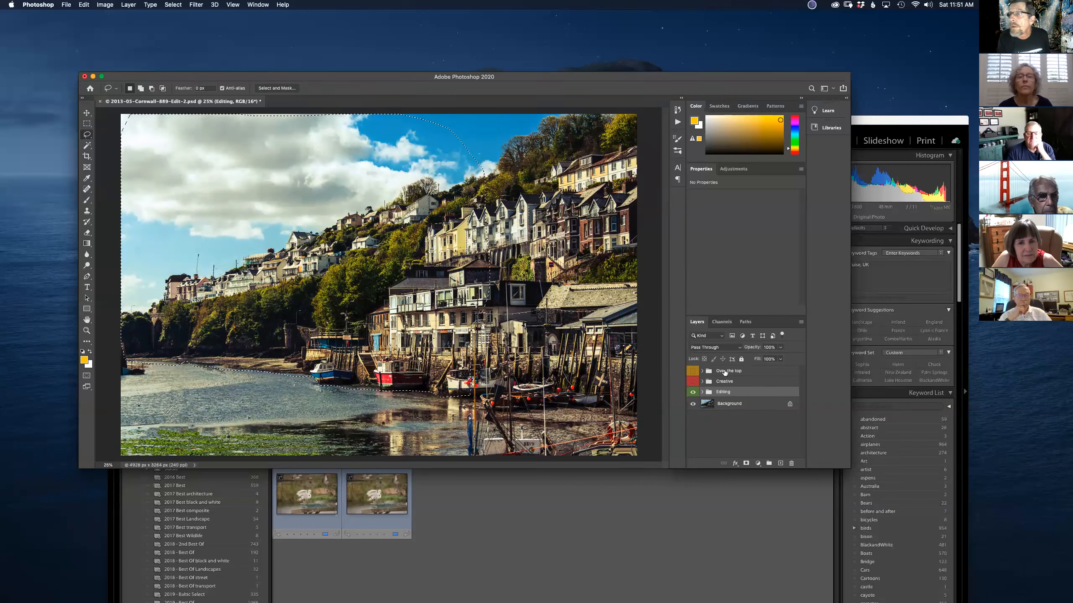
{"action": "left_click", "coordinate": [724, 405]}
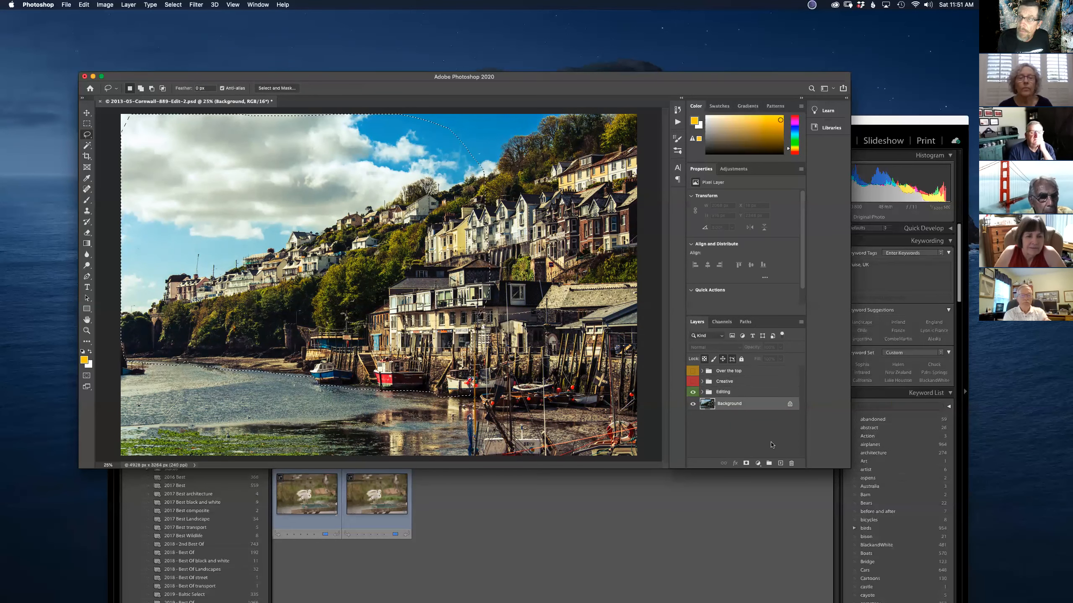
{"action": "key", "text": "super+c"}
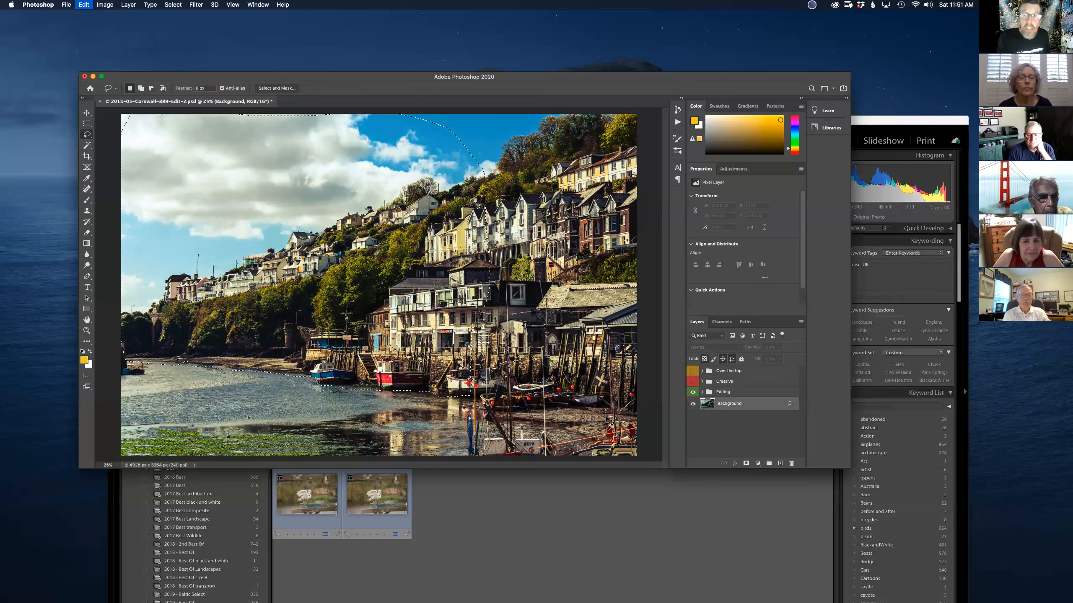
{"action": "key", "text": "super+v"}
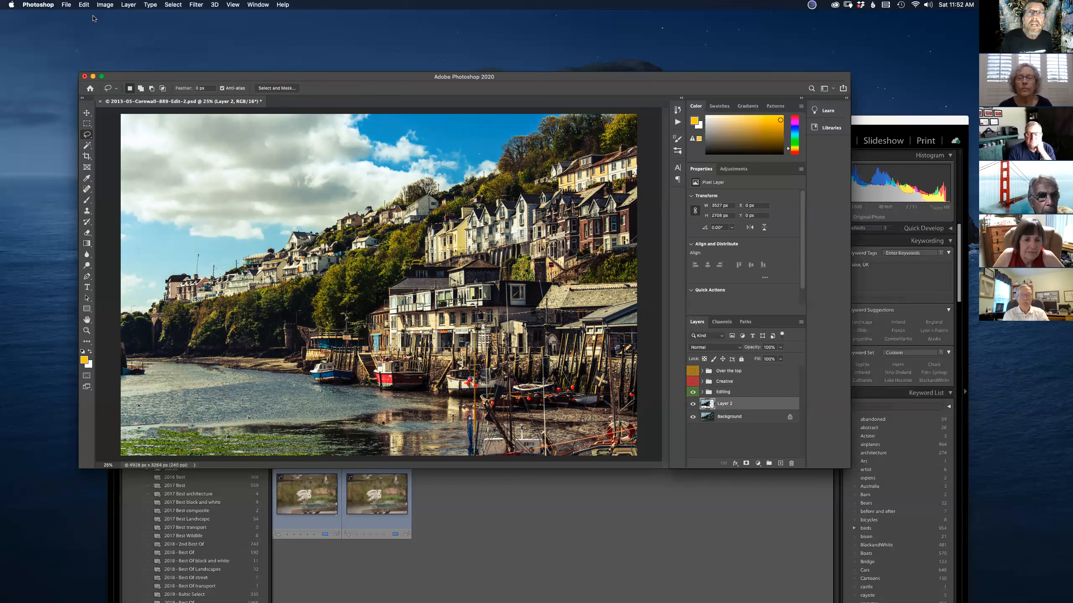
Step: Flip the pasted layer vertically and flip it back to its original orientation
{"action": "left_click", "coordinate": [84, 4]}
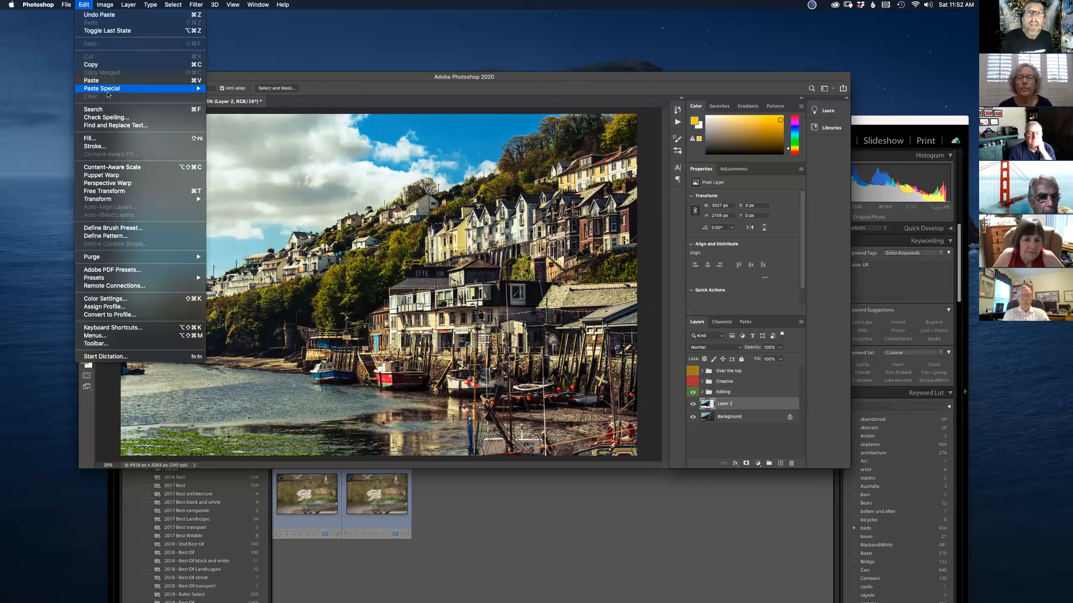
{"action": "mouse_move", "coordinate": [114, 200]}
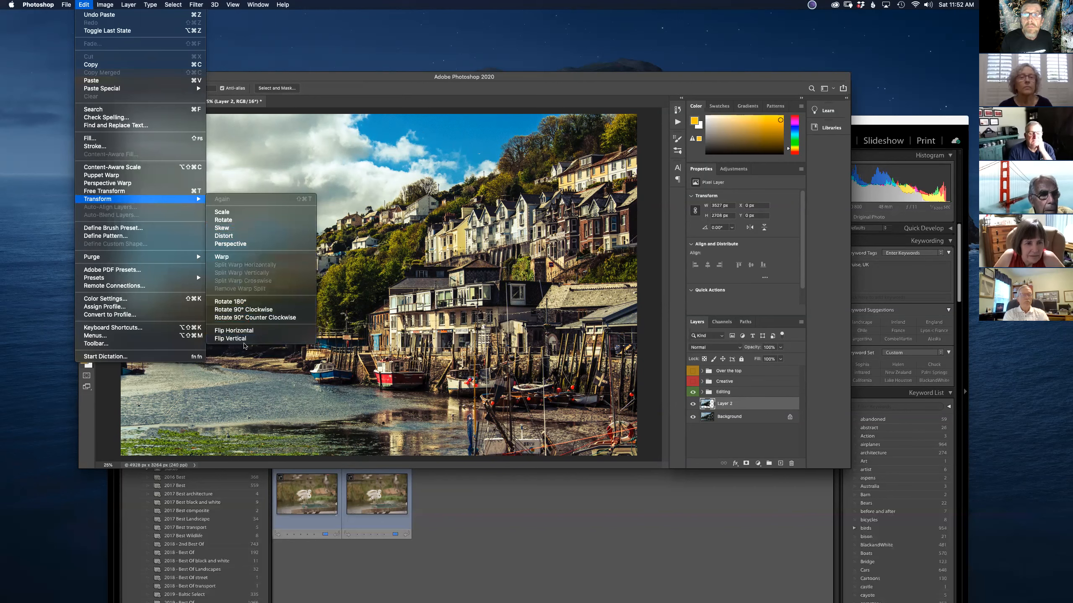
{"action": "left_click", "coordinate": [246, 339]}
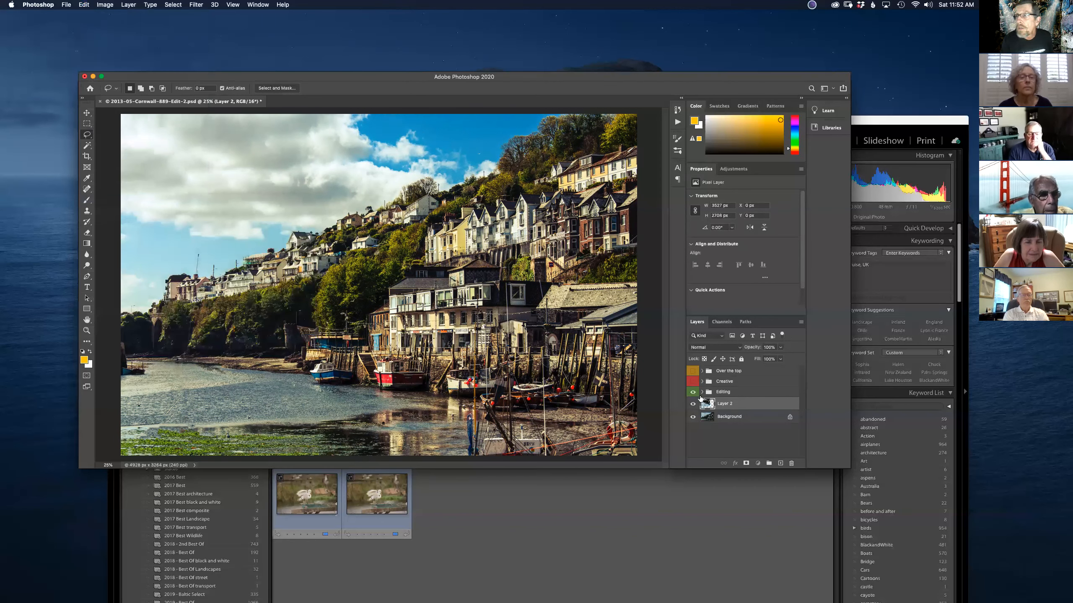
{"action": "left_click", "coordinate": [84, 4]}
{"action": "mouse_move", "coordinate": [132, 199]}
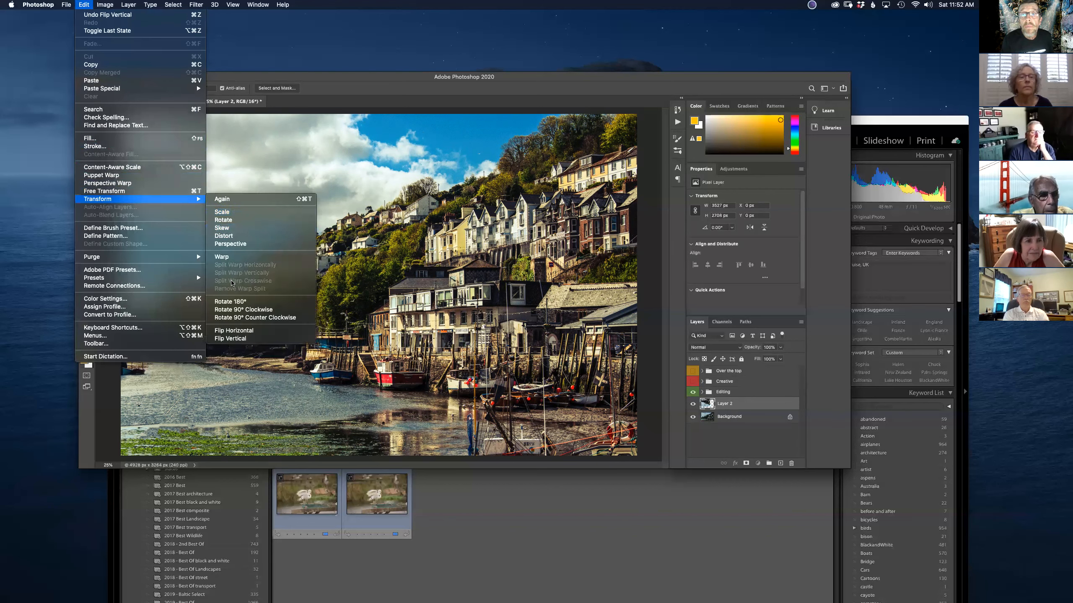
{"action": "left_click", "coordinate": [234, 339]}
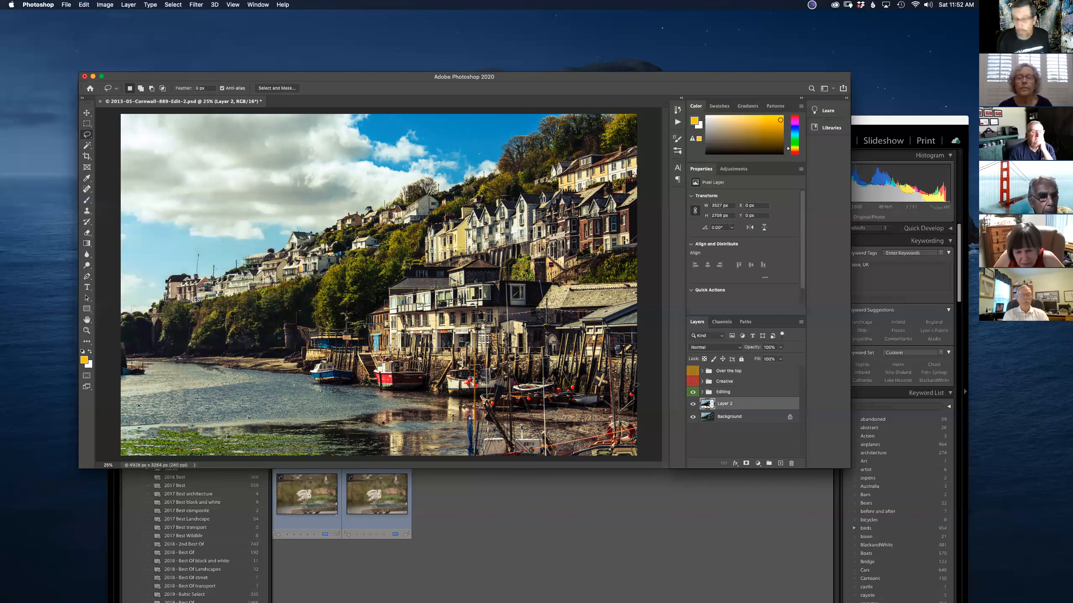
Step: Load the outline of the pasted layer as a selection and flip the layer's contents vertically
{"action": "left_click", "coordinate": [706, 404], "text": "super"}
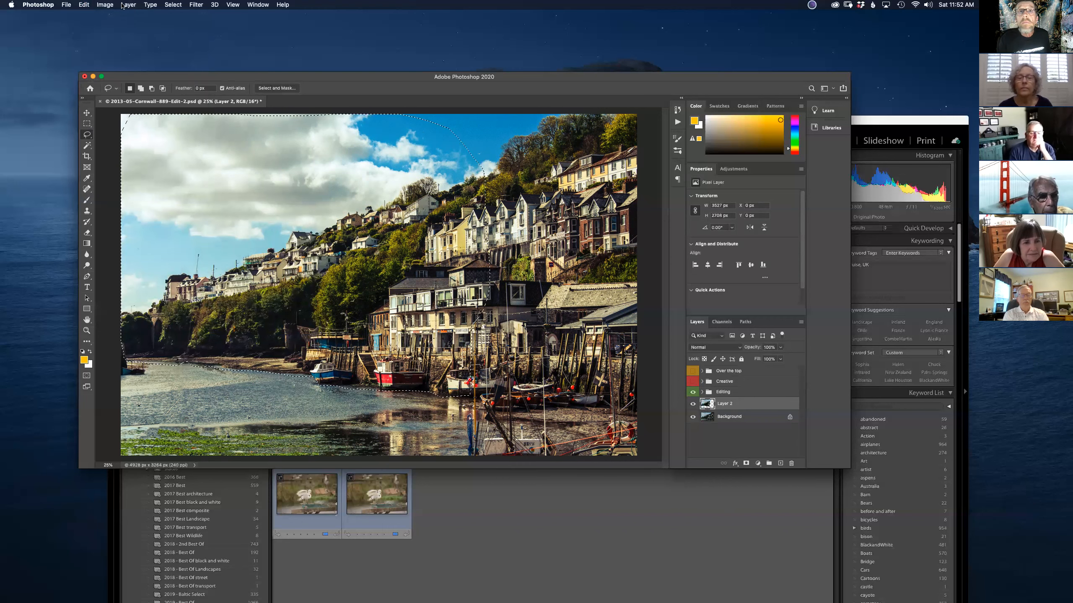
{"action": "left_click", "coordinate": [84, 5]}
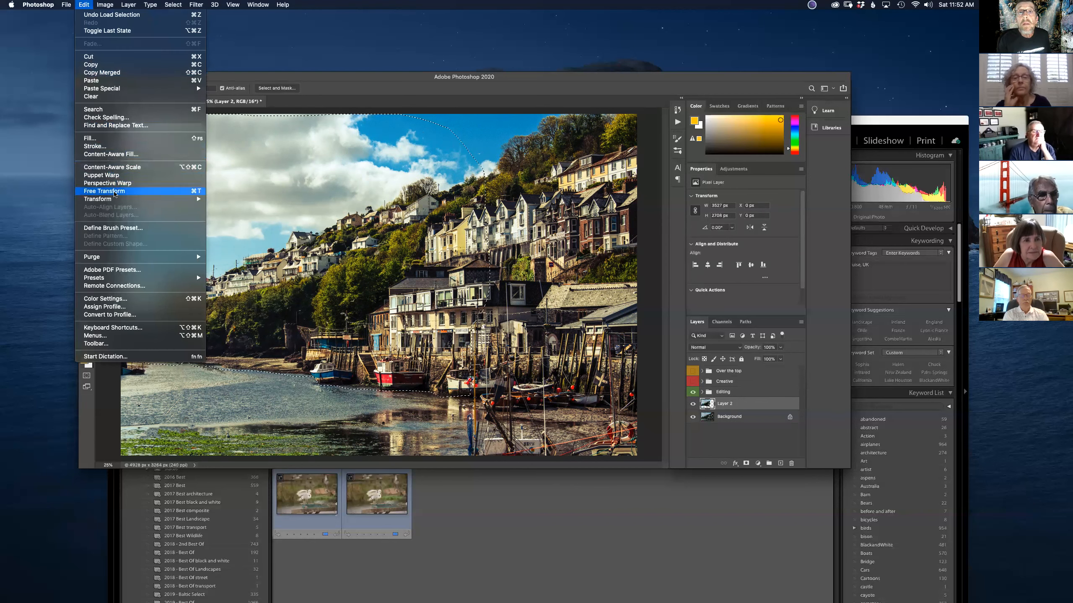
{"action": "mouse_move", "coordinate": [177, 199]}
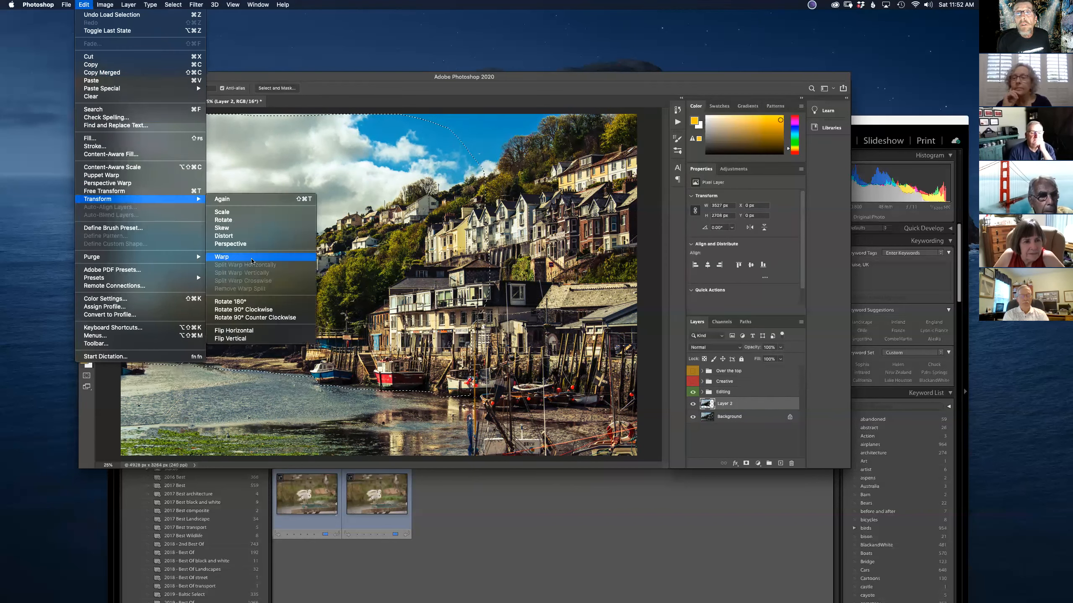
{"action": "left_click", "coordinate": [230, 339]}
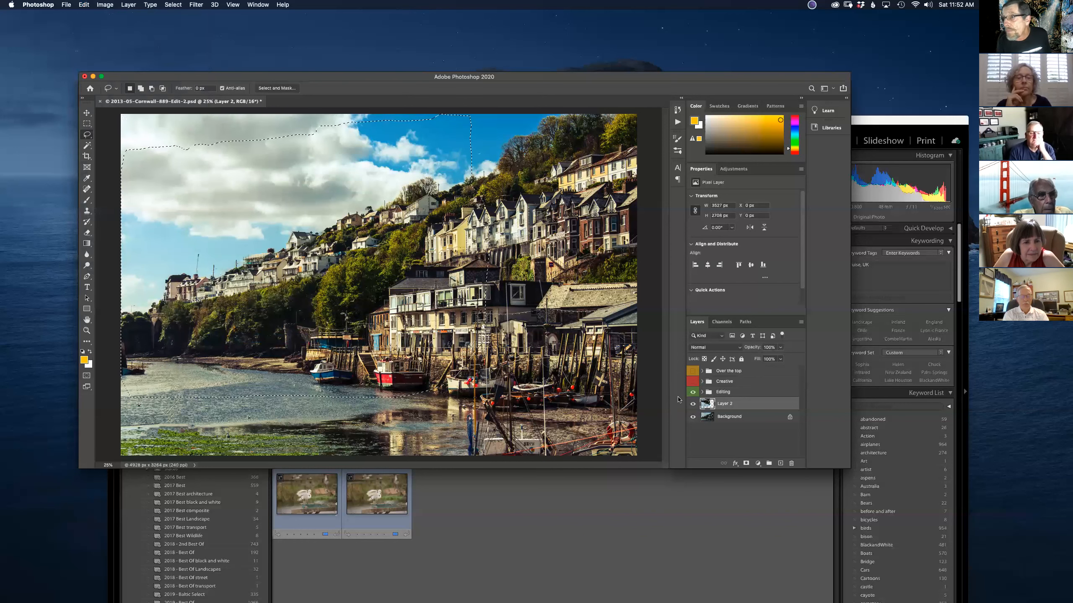
Step: Hide the Editing group and move the flipped layer down over the water, with its upper edge near the waterline
{"action": "left_click", "coordinate": [693, 394]}
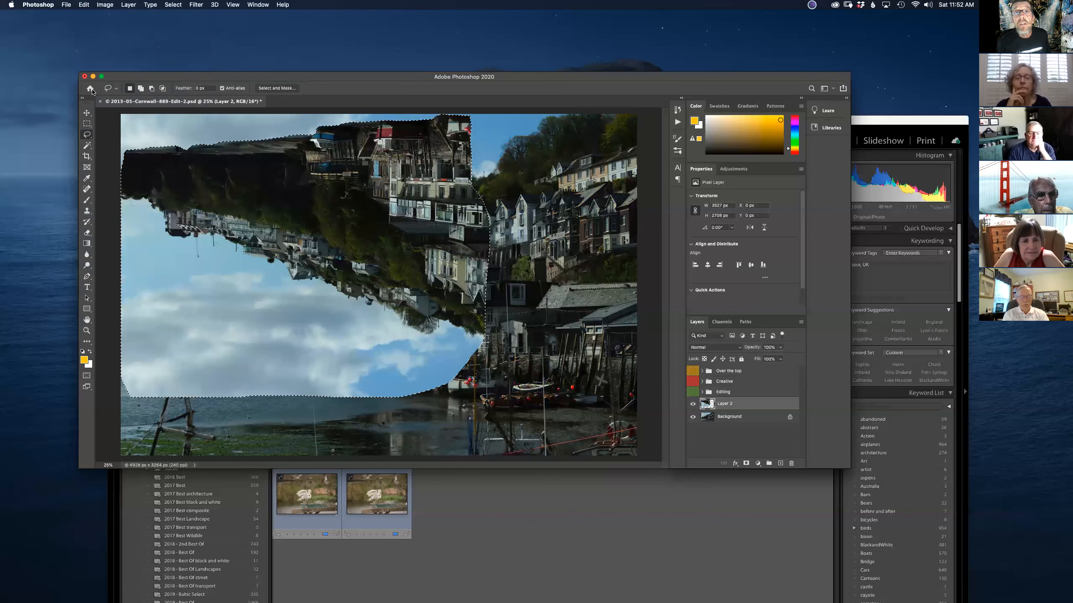
{"action": "left_click", "coordinate": [87, 113]}
{"action": "left_click_drag", "start_coordinate": [218, 185], "coordinate": [225, 464]}
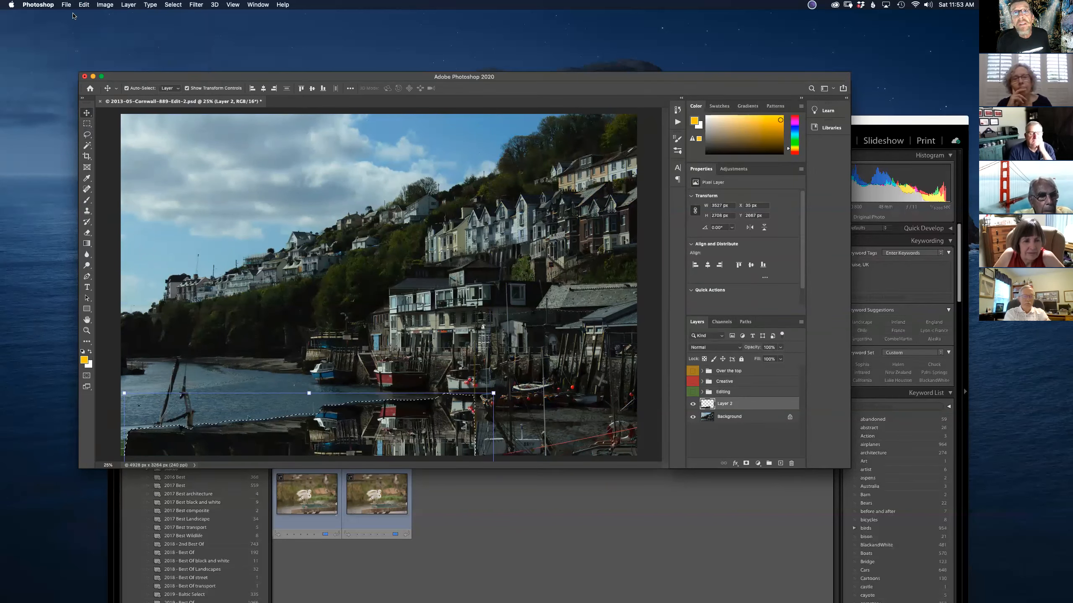
Step: Warp the flipped layer by pulling its upper-left corner and upper edge upward to follow the shoreline, and apply the warp
{"action": "left_click", "coordinate": [84, 5]}
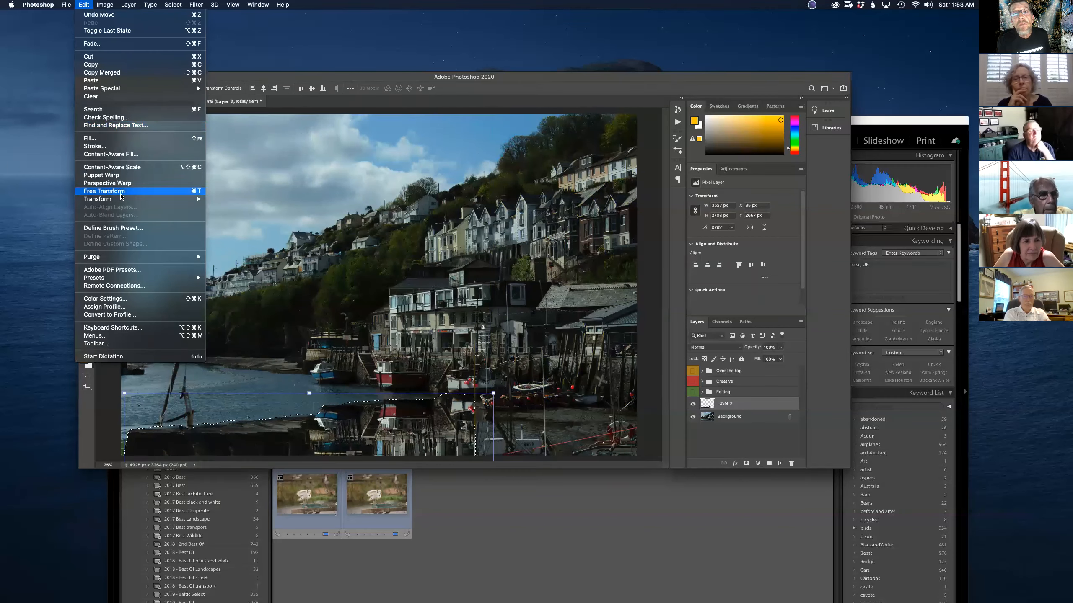
{"action": "mouse_move", "coordinate": [122, 199]}
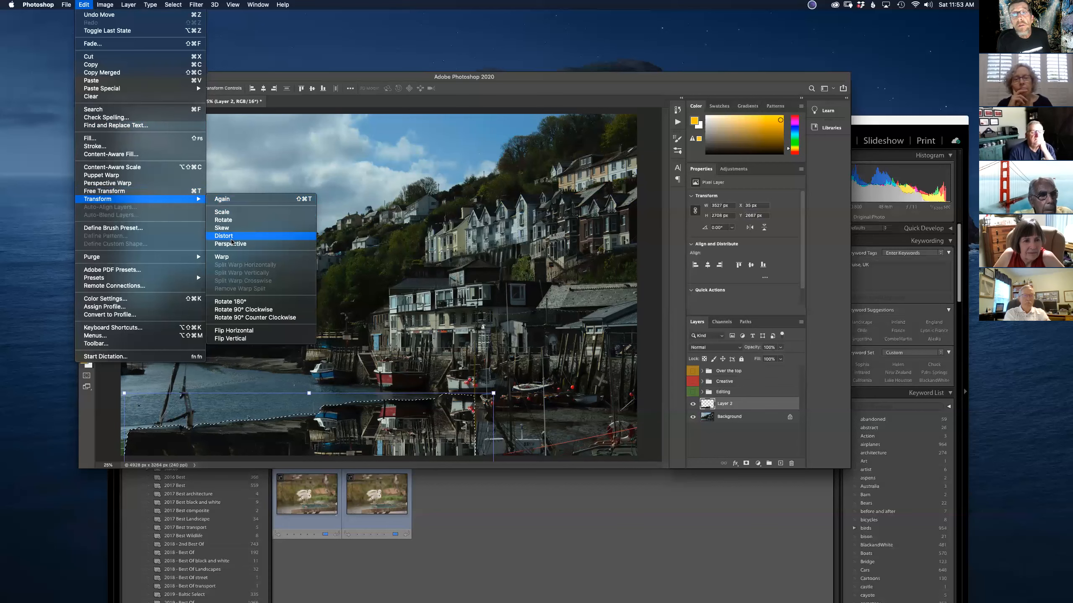
{"action": "left_click", "coordinate": [228, 257]}
{"action": "left_click_drag", "start_coordinate": [122, 392], "coordinate": [118, 308]}
{"action": "left_click_drag", "start_coordinate": [247, 393], "coordinate": [256, 294]}
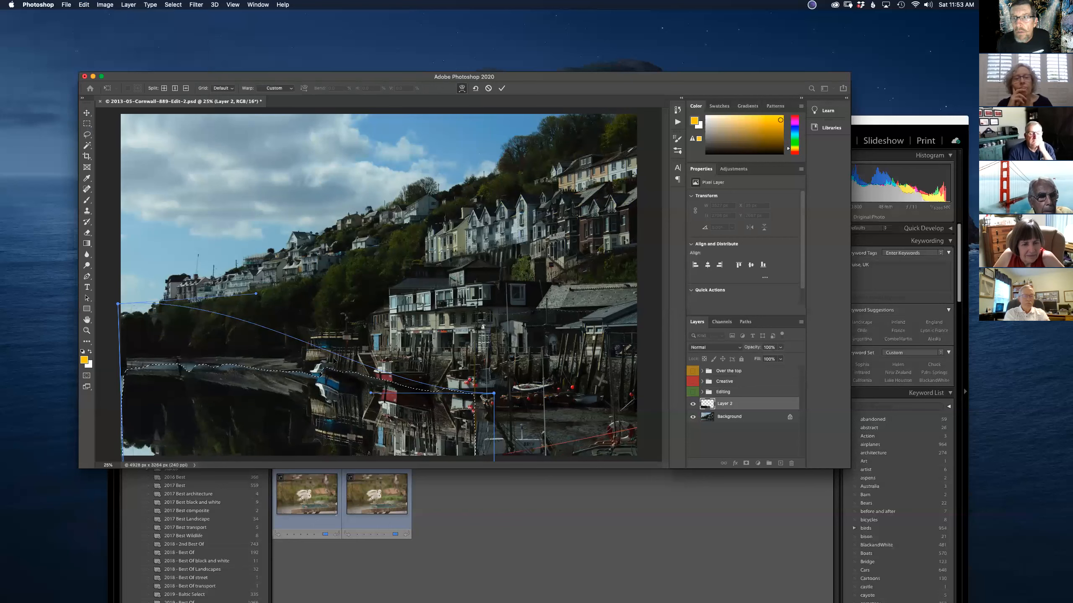
{"action": "left_click_drag", "start_coordinate": [373, 396], "coordinate": [365, 396]}
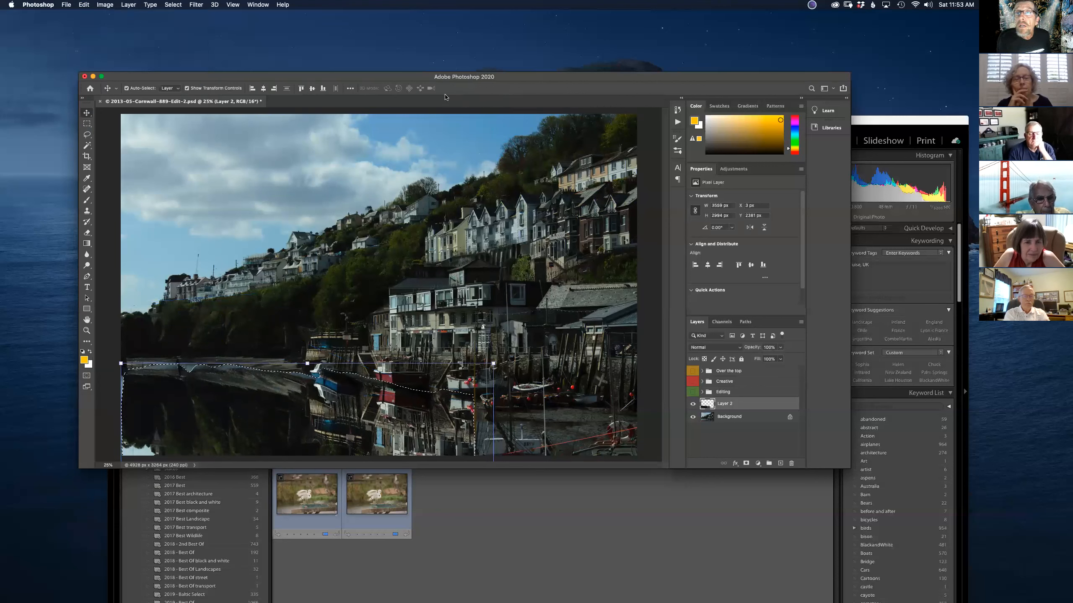
Step: Puppet Warp the flipped layer with pins along its upper edge, shifting them to fit the shoreline and boats, and apply it
{"action": "left_click", "coordinate": [84, 5]}
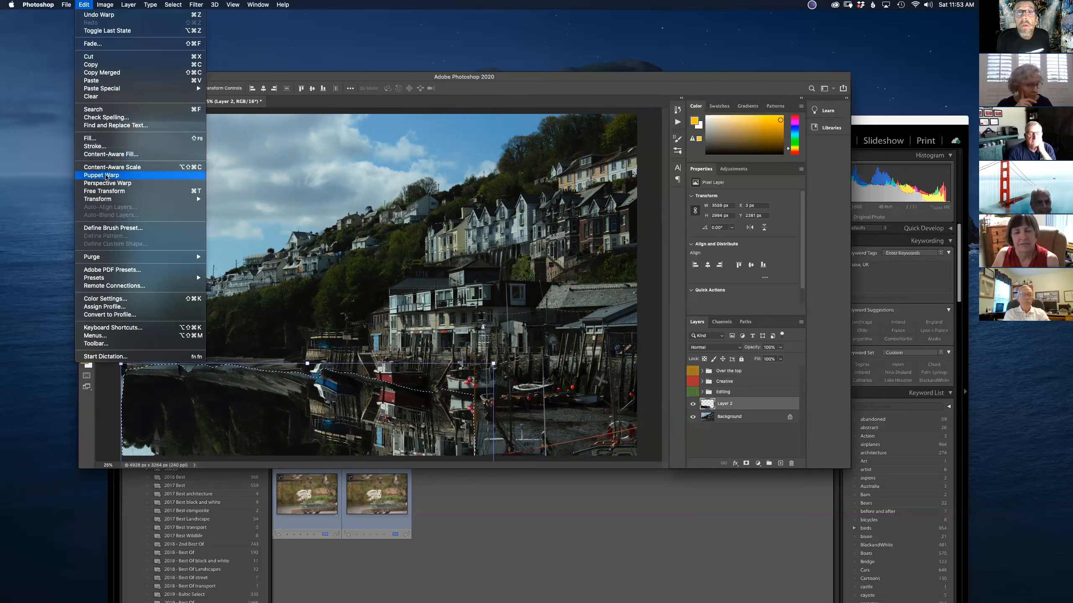
{"action": "left_click", "coordinate": [102, 174]}
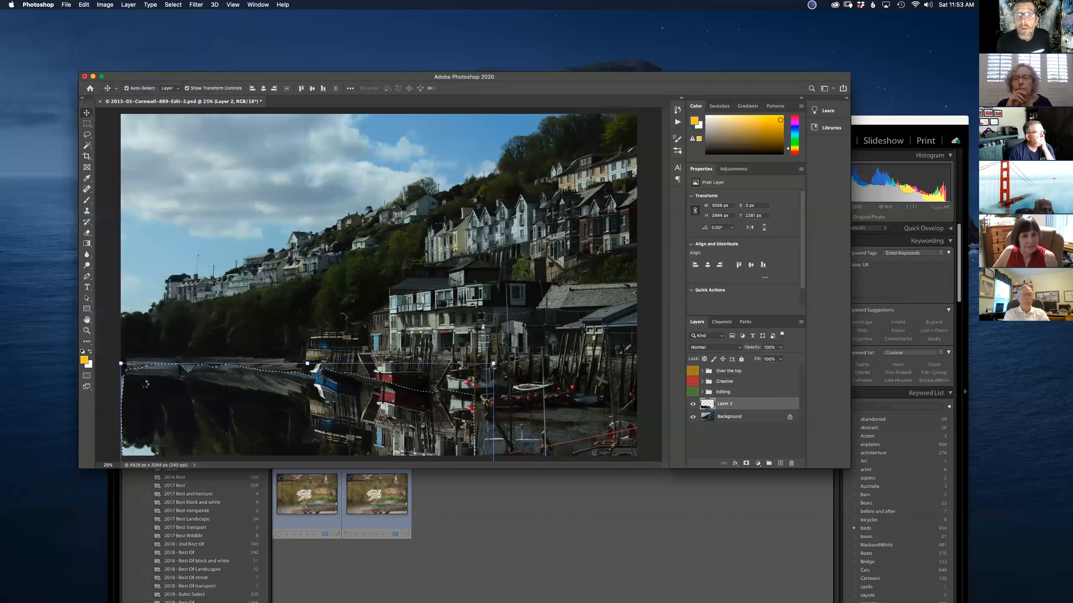
{"action": "left_click", "coordinate": [131, 370]}
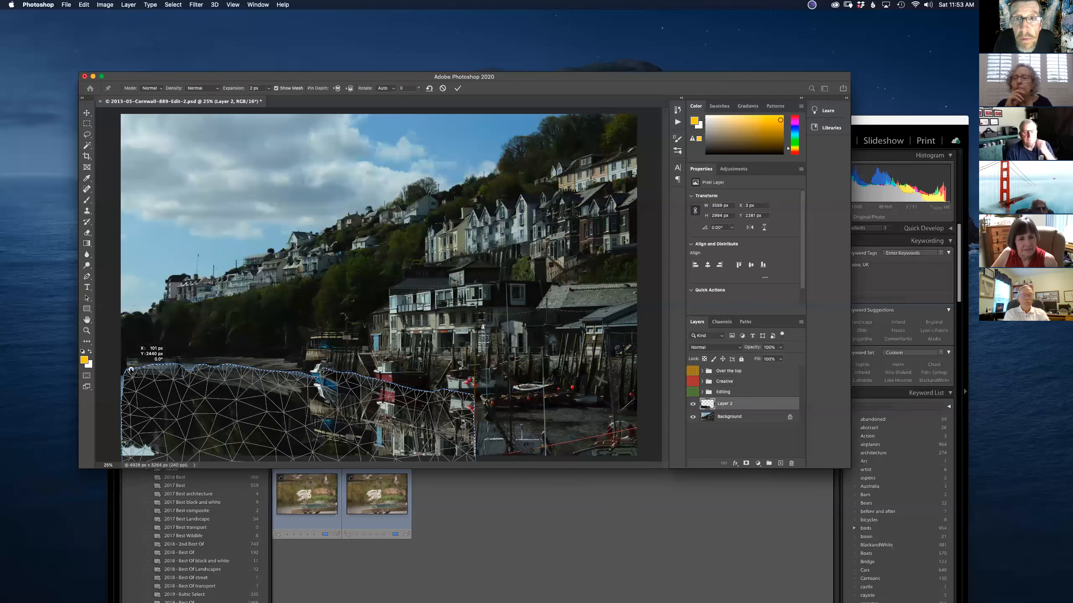
{"action": "left_click", "coordinate": [189, 372]}
{"action": "left_click", "coordinate": [268, 372]}
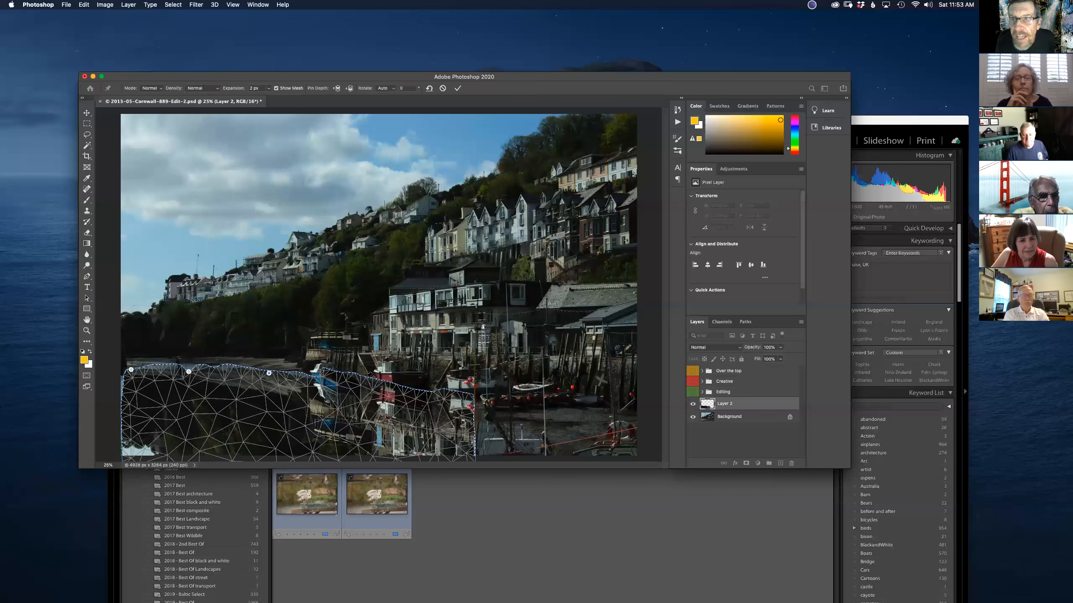
{"action": "left_click_drag", "start_coordinate": [368, 379], "coordinate": [364, 388]}
{"action": "left_click_drag", "start_coordinate": [475, 404], "coordinate": [431, 393]}
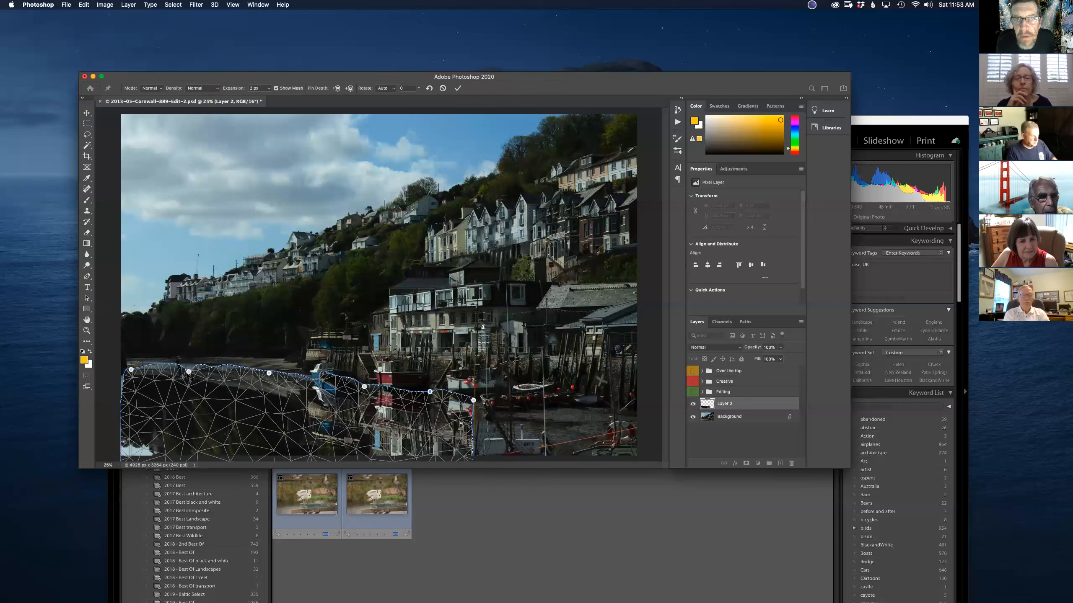
{"action": "left_click_drag", "start_coordinate": [190, 373], "coordinate": [130, 365]}
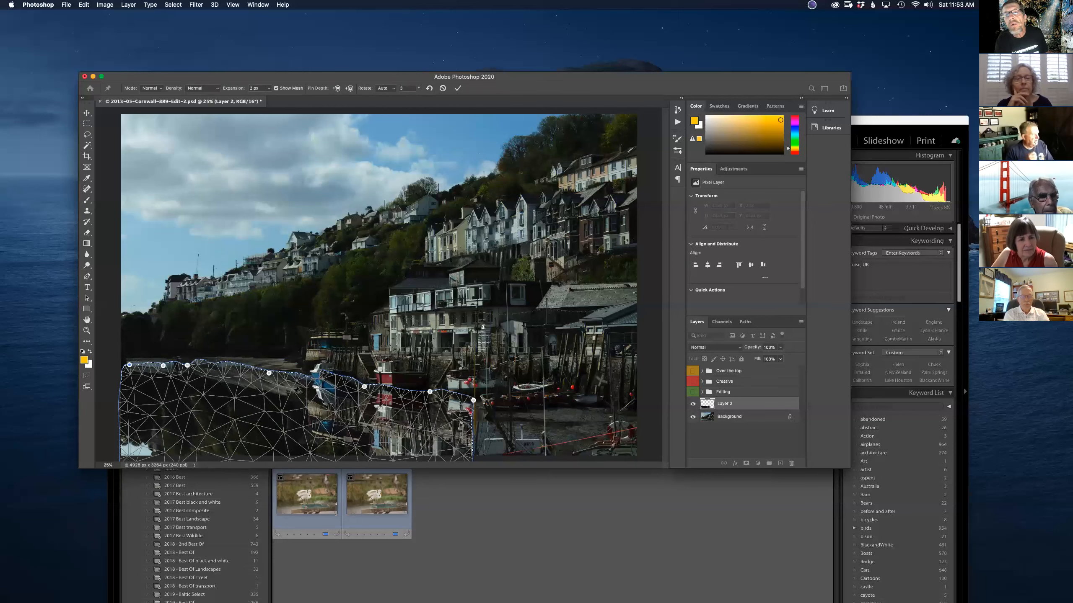
{"action": "left_click", "coordinate": [459, 88]}
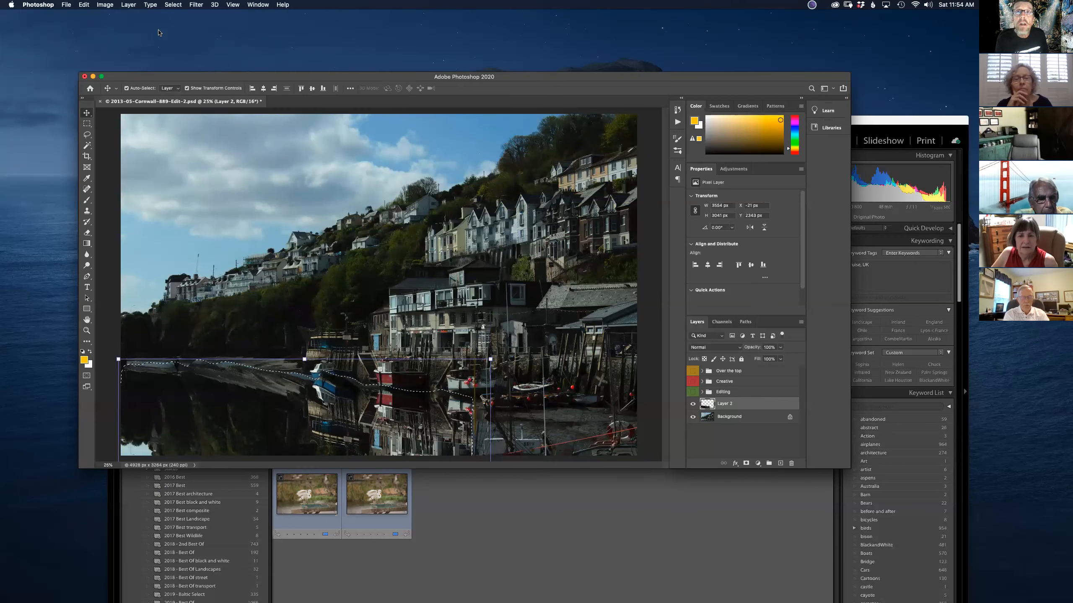
Step: Darken the reflection layer with a Levels adjustment, setting the white output level to 200
{"action": "left_click", "coordinate": [106, 6]}
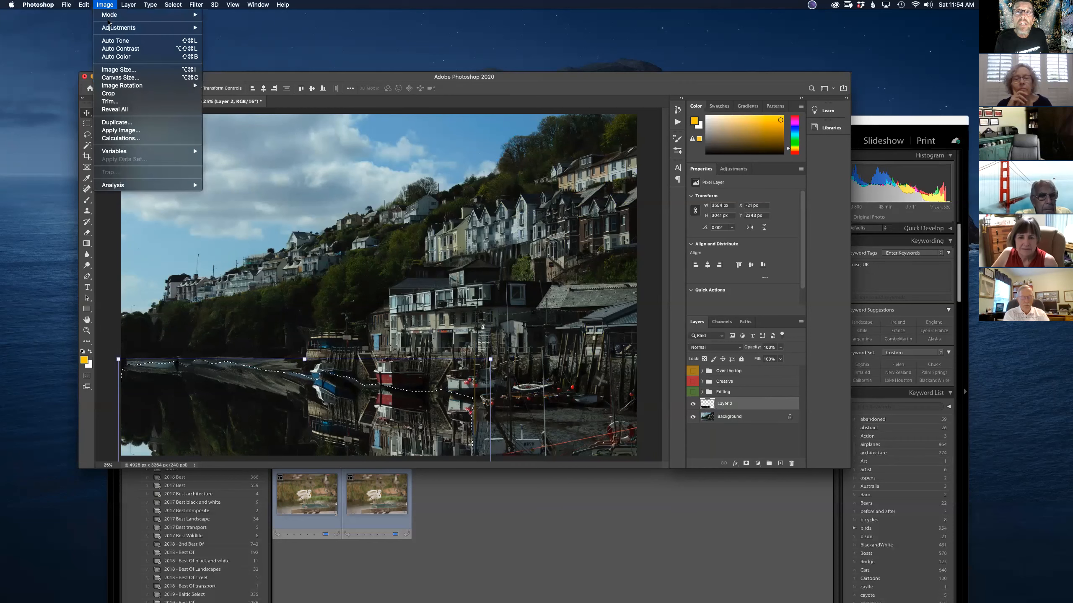
{"action": "mouse_move", "coordinate": [130, 29]}
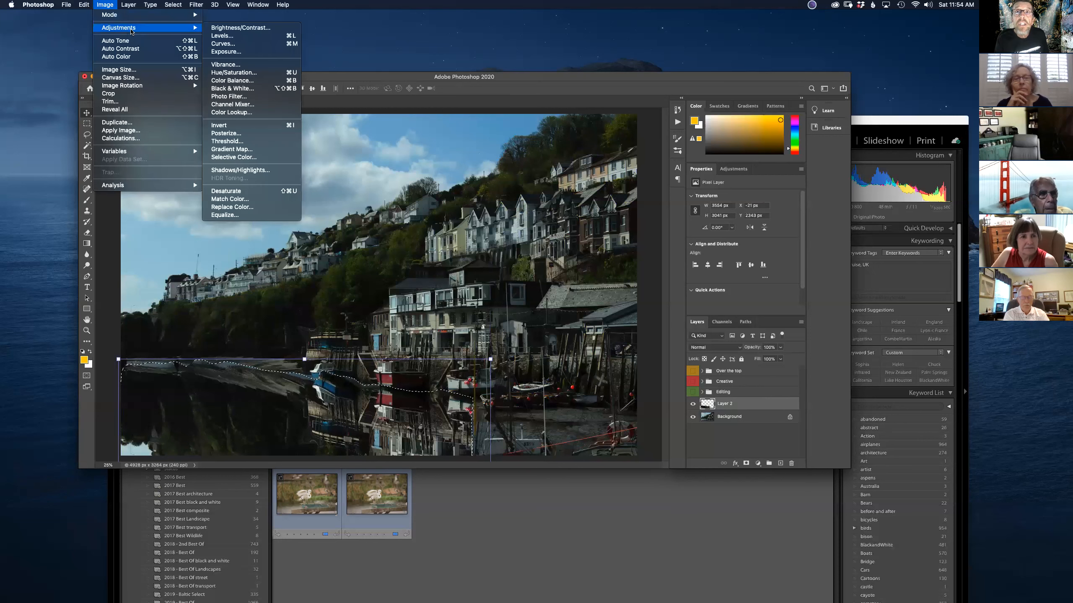
{"action": "left_click", "coordinate": [216, 37]}
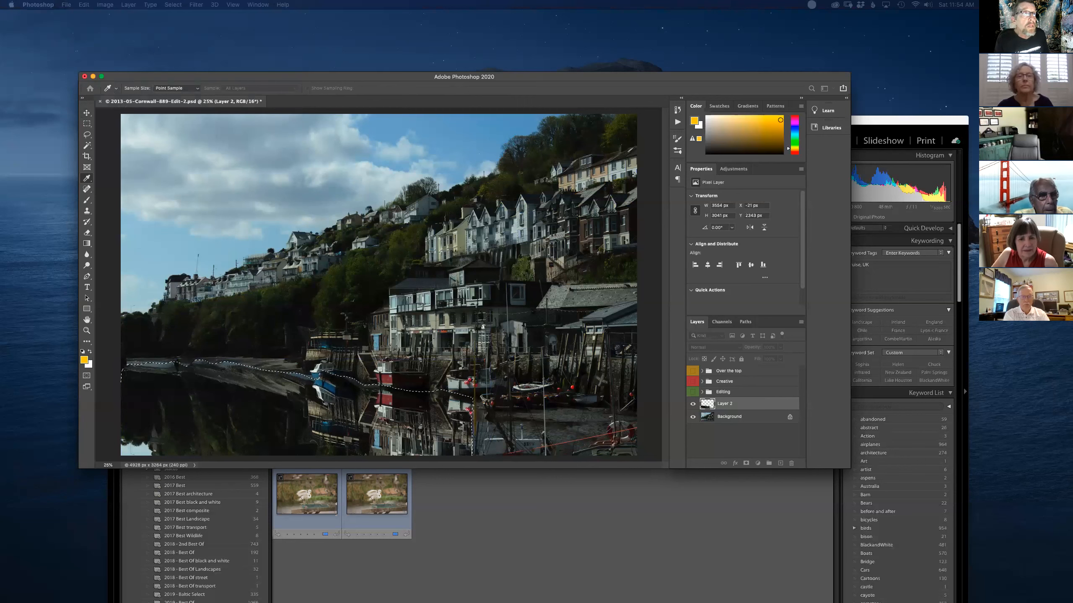
{"action": "left_click_drag", "start_coordinate": [541, 249], "coordinate": [522, 251]}
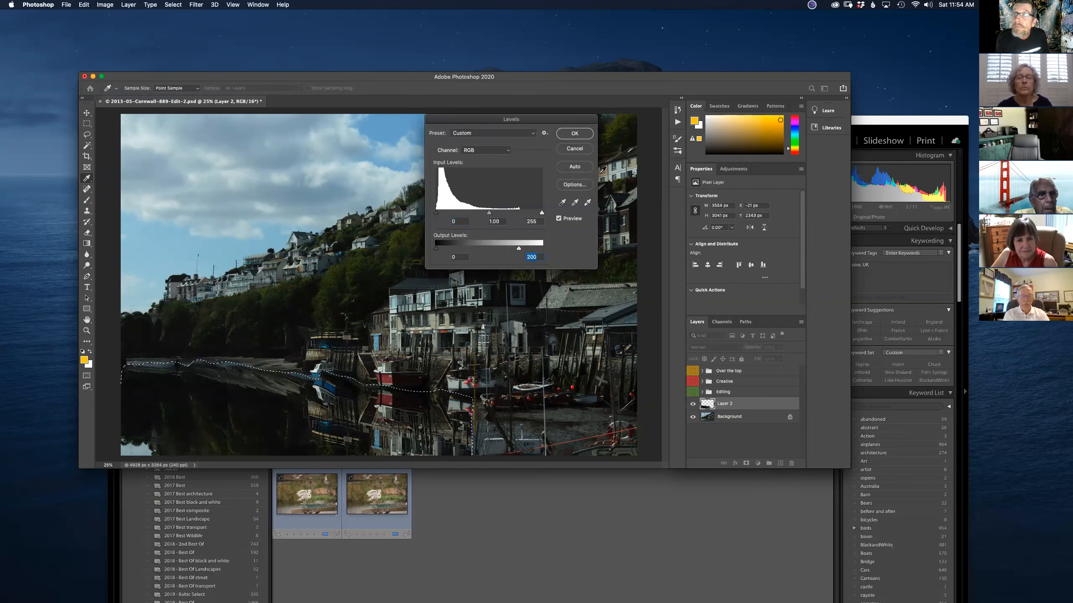
{"action": "left_click", "coordinate": [575, 133]}
{"action": "key", "text": "v"}
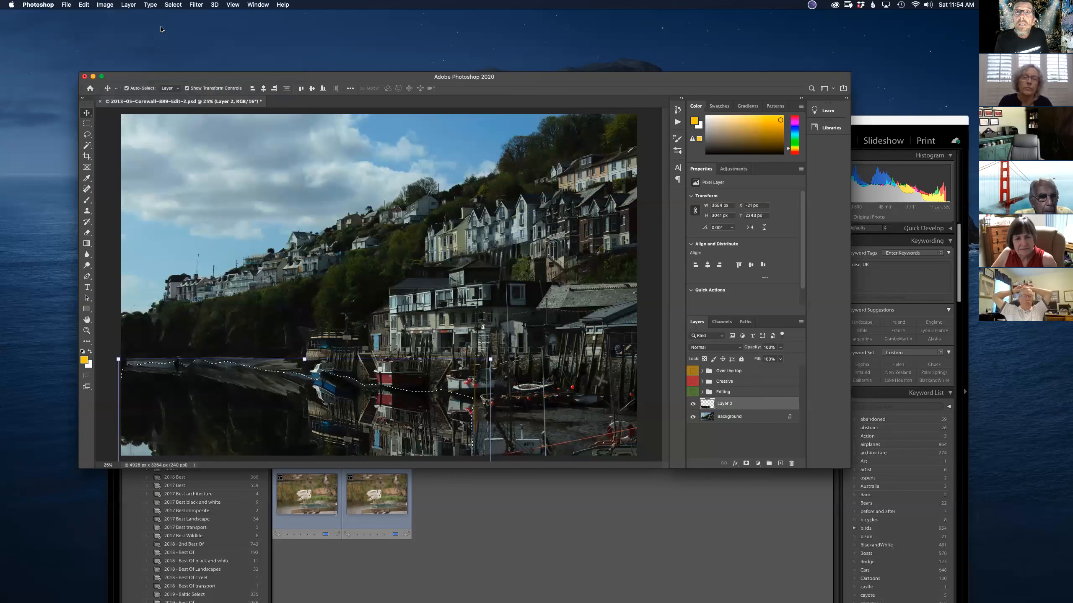
Step: Apply a Motion Blur to the reflection layer at a nearly vertical angle with a distance of about 86 pixels
{"action": "left_click", "coordinate": [193, 5]}
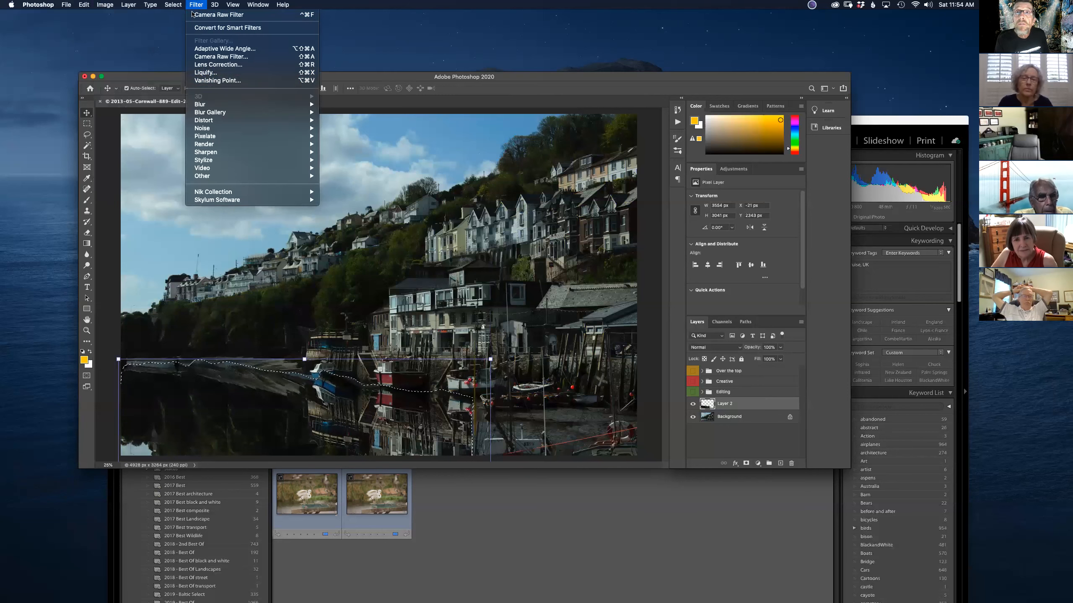
{"action": "mouse_move", "coordinate": [235, 107]}
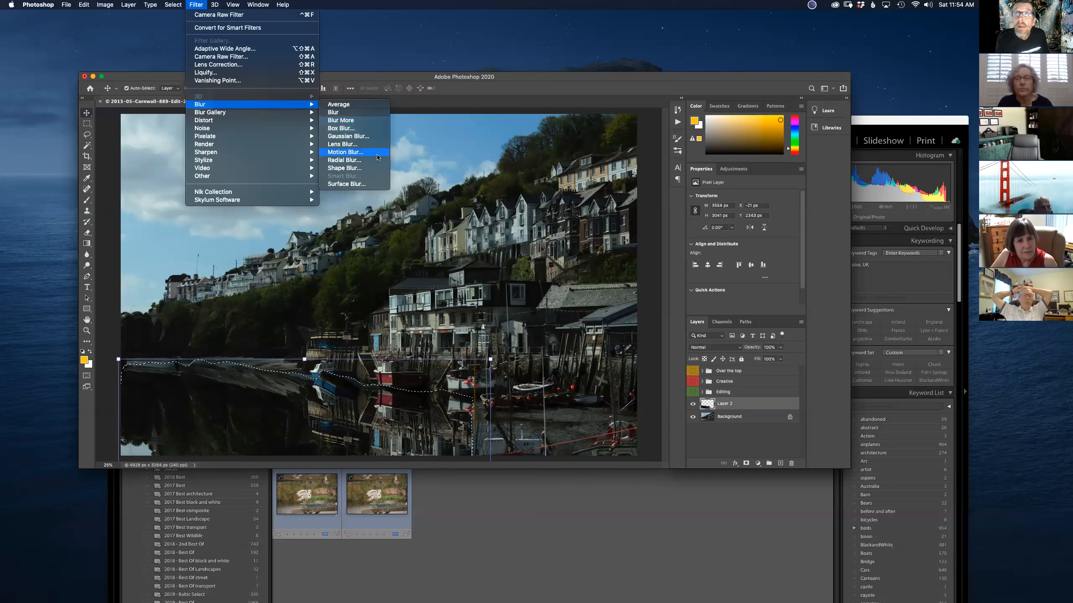
{"action": "left_click", "coordinate": [359, 152]}
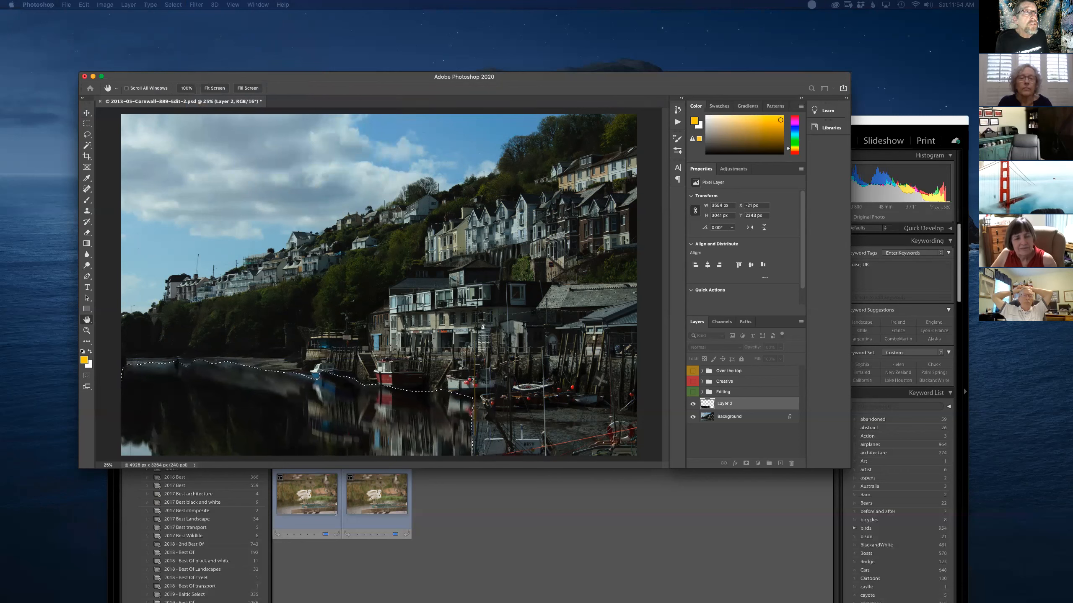
{"action": "left_click_drag", "start_coordinate": [560, 162], "coordinate": [545, 159]}
{"action": "left_click", "coordinate": [604, 283]}
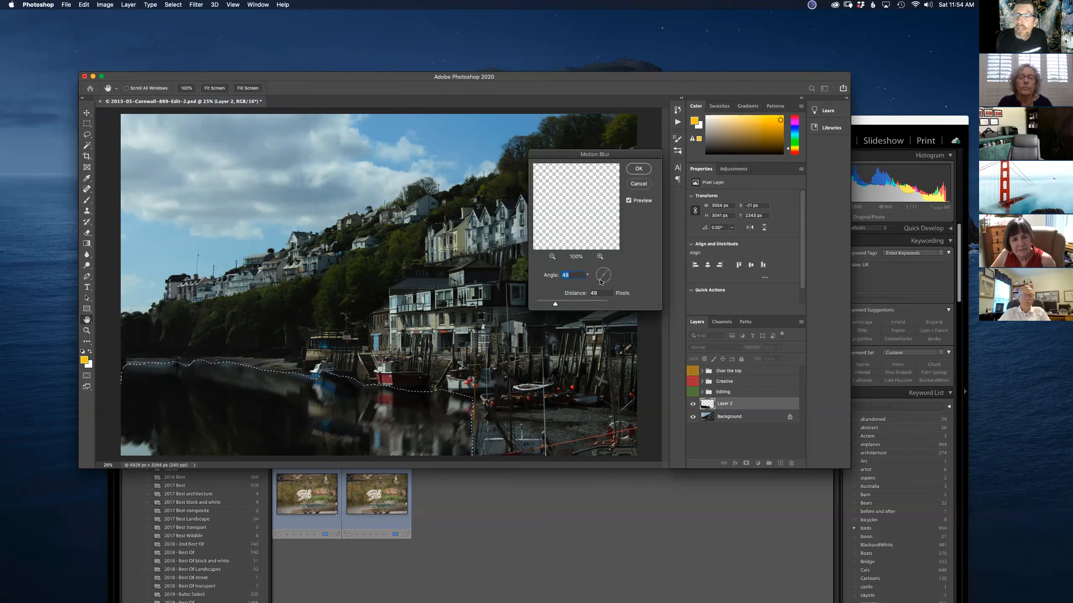
{"action": "left_click_drag", "start_coordinate": [602, 283], "coordinate": [559, 308]}
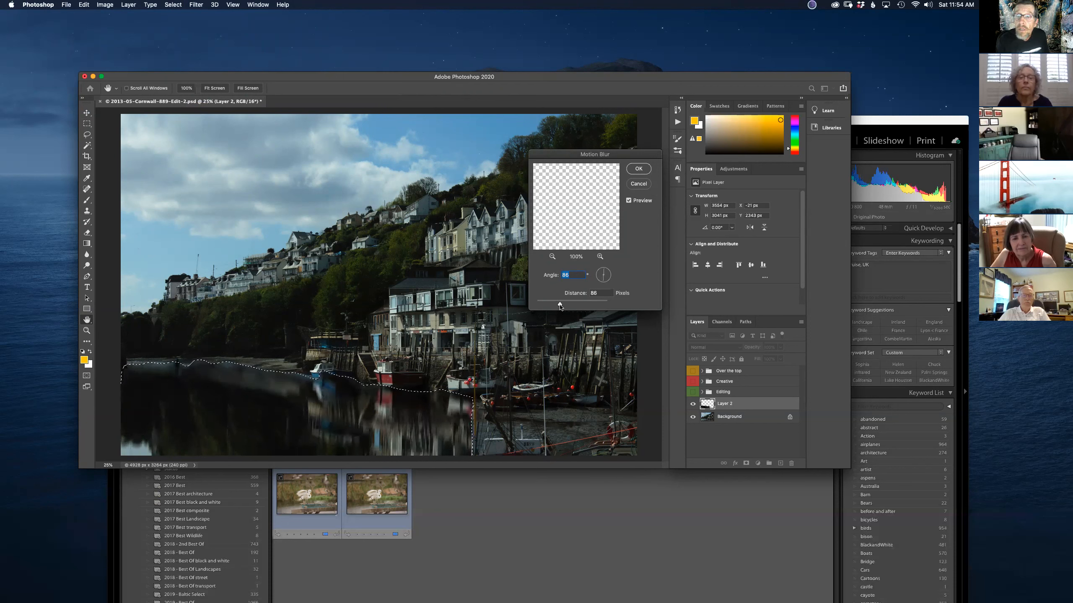
{"action": "left_click", "coordinate": [639, 169]}
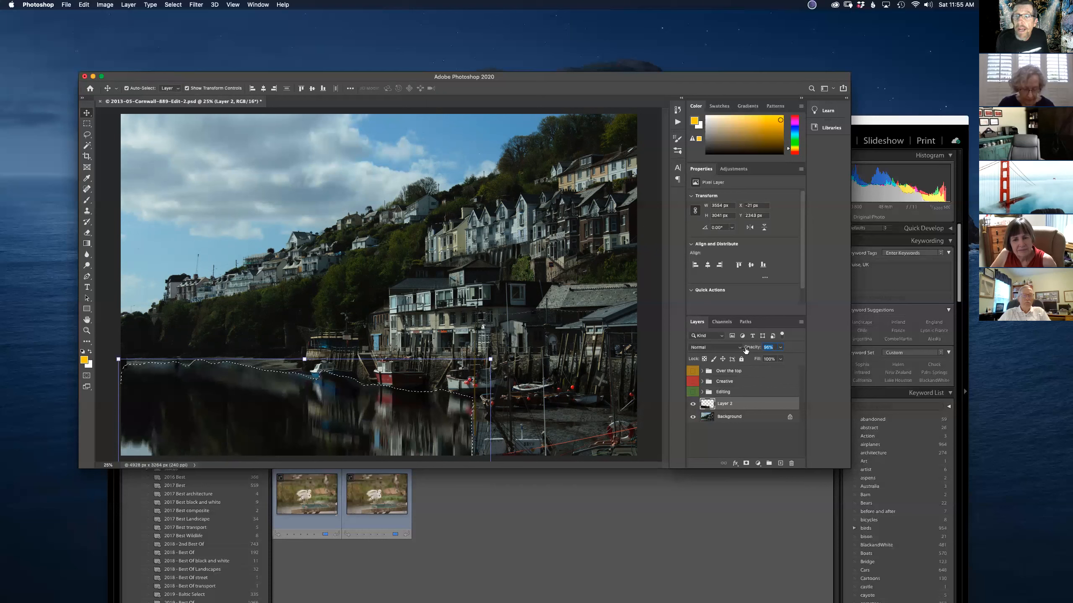
Step: Lower the reflection layer's opacity so the original water shows through, and toggle the layer's visibility to compare before and after
{"action": "key", "text": "Down"}
{"action": "key", "text": "Down"}
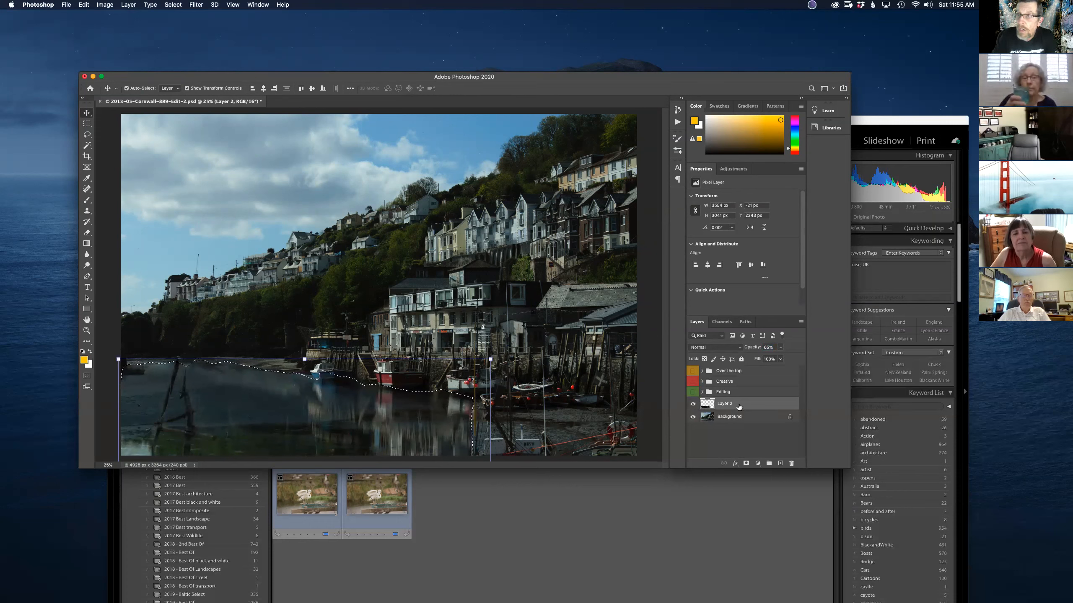
{"action": "left_click", "coordinate": [693, 404]}
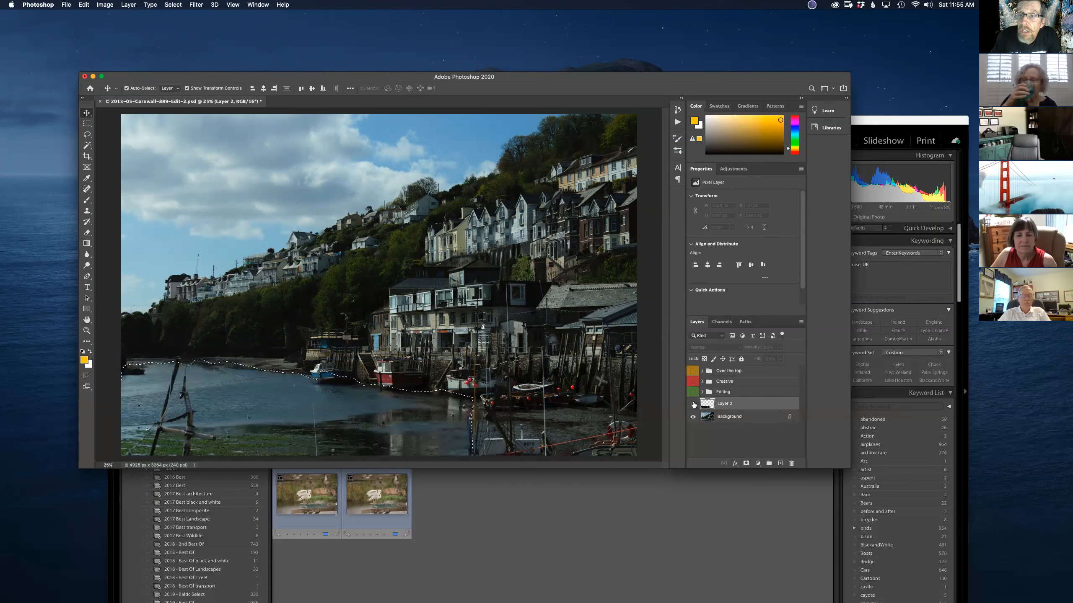
{"action": "left_click", "coordinate": [693, 404]}
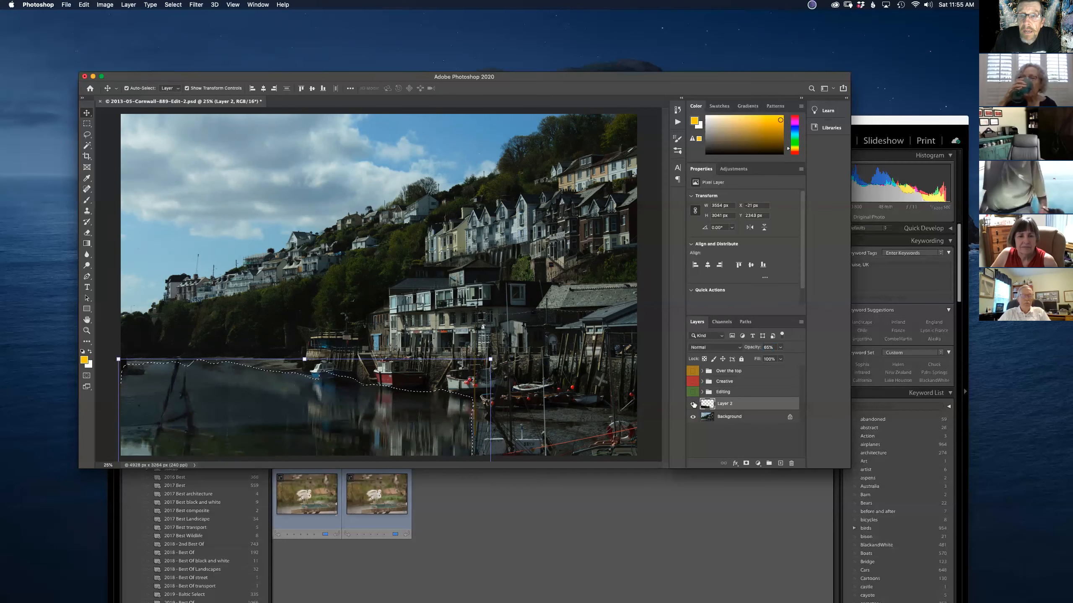
{"action": "left_click", "coordinate": [693, 405]}
{"action": "left_click", "coordinate": [693, 404]}
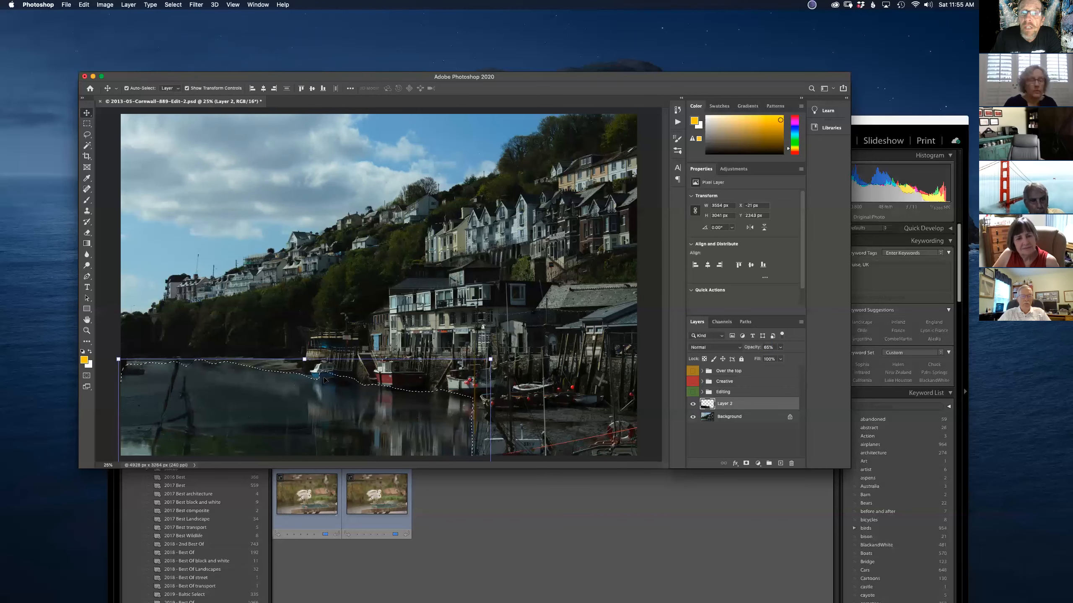
Step: Clear the selection, dismiss the clipboard export alert and switch to the Lightroom Classic library
{"action": "left_click", "coordinate": [456, 506]}
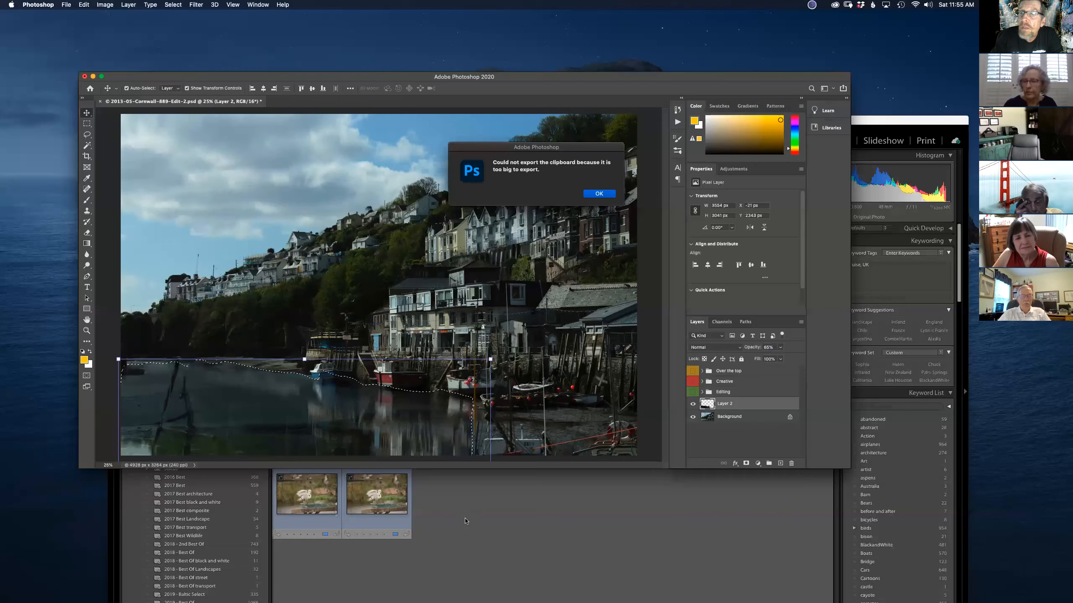
{"action": "left_click", "coordinate": [598, 194]}
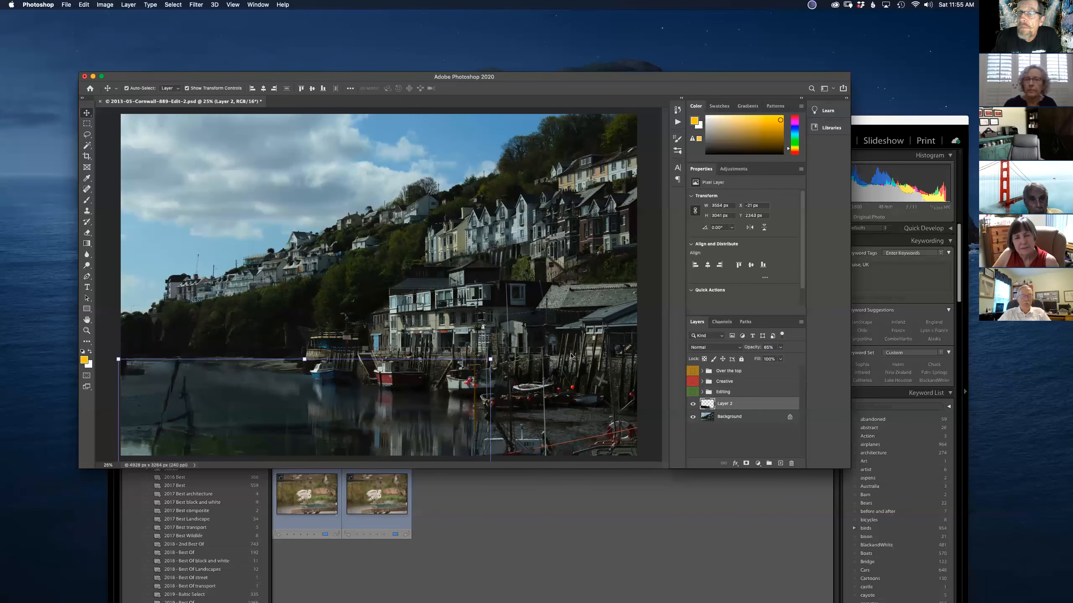
{"action": "left_click", "coordinate": [508, 499]}
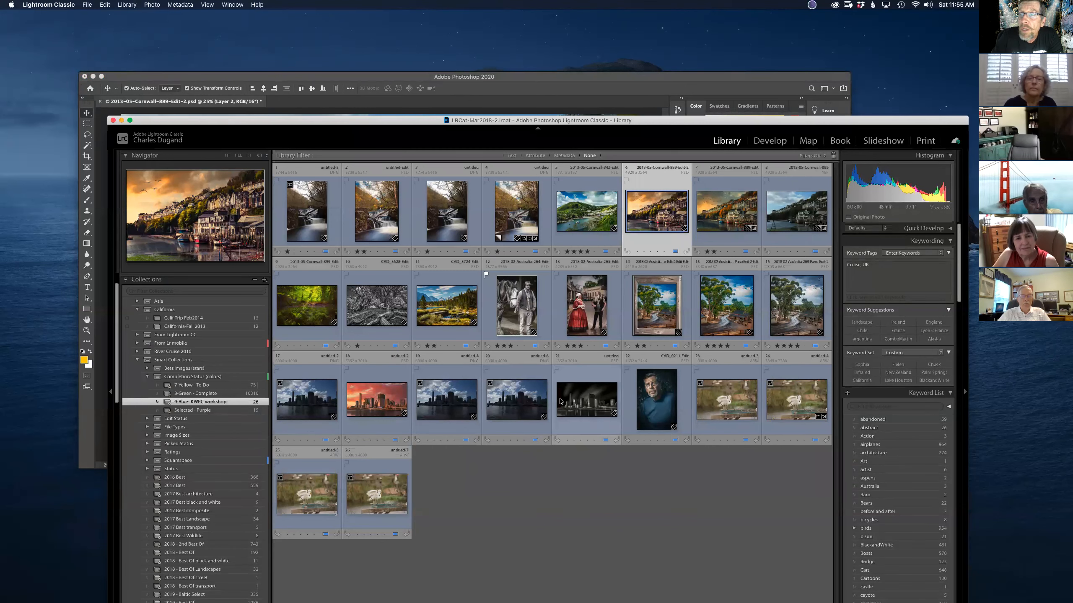
Step: View the city skyline photo enlarged and compare it with its black-and-white version
{"action": "double_click", "coordinate": [533, 406]}
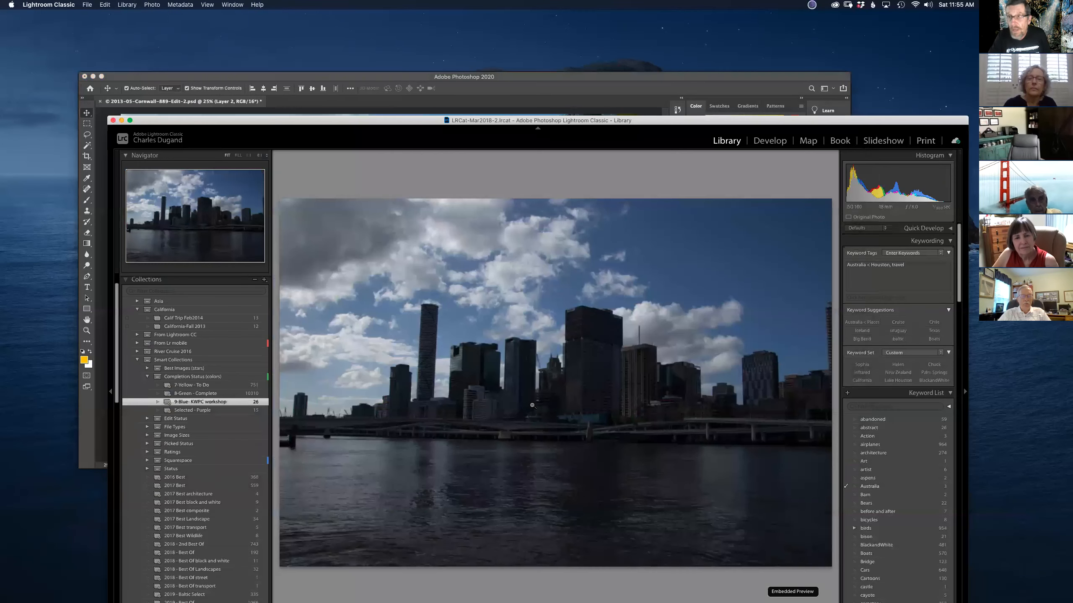
{"action": "key", "text": "Right"}
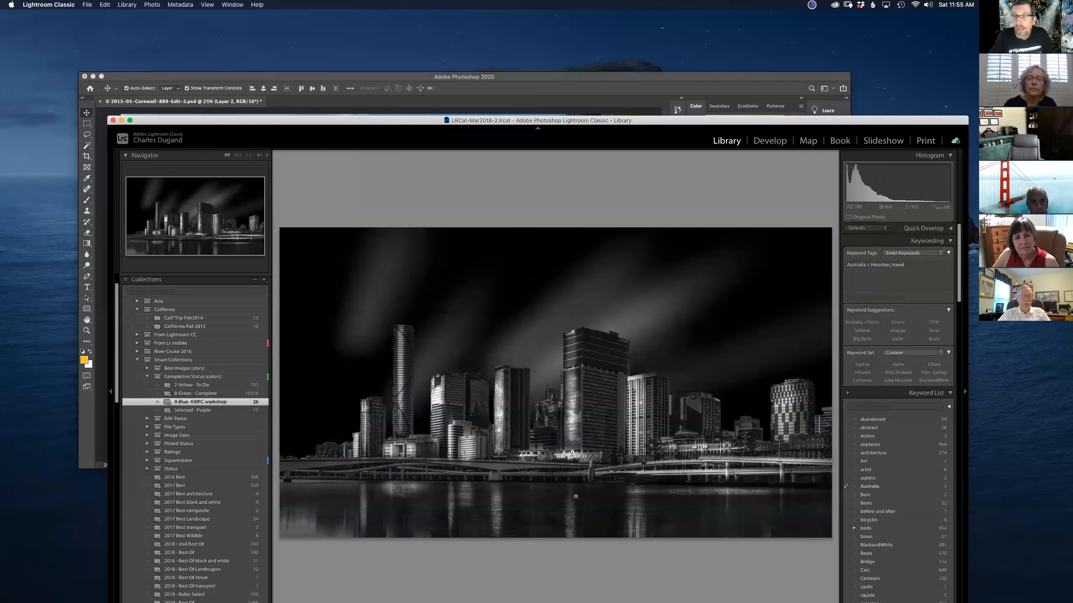
{"action": "key", "text": "ctrl+Up"}
{"action": "left_click", "coordinate": [721, 423]}
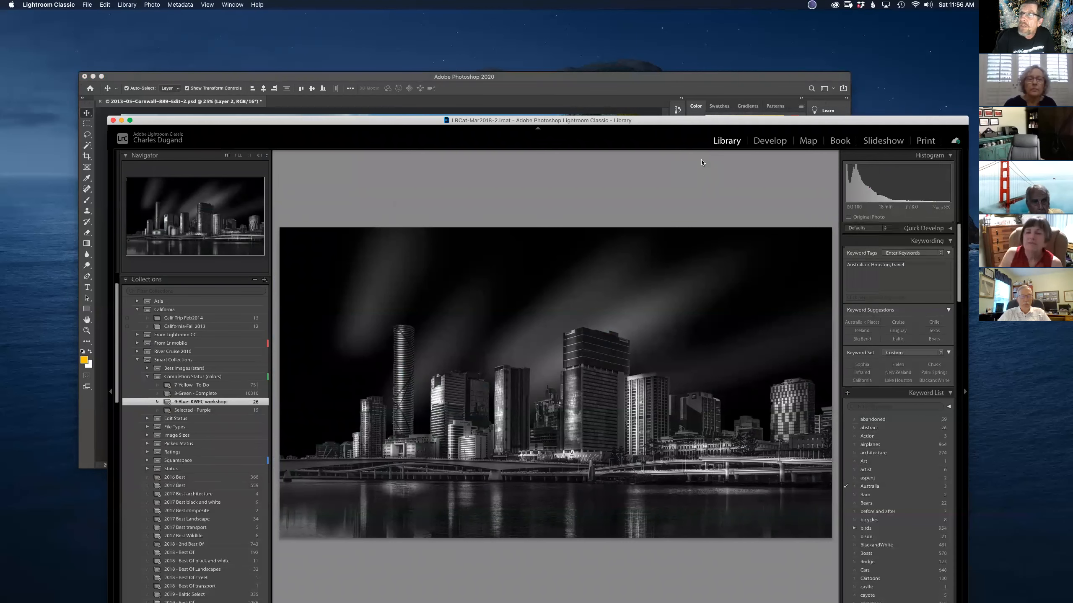
Step: Switch back to the Cornwall harbour document in Photoshop and review the available filter categories without applying any
{"action": "left_click", "coordinate": [666, 84]}
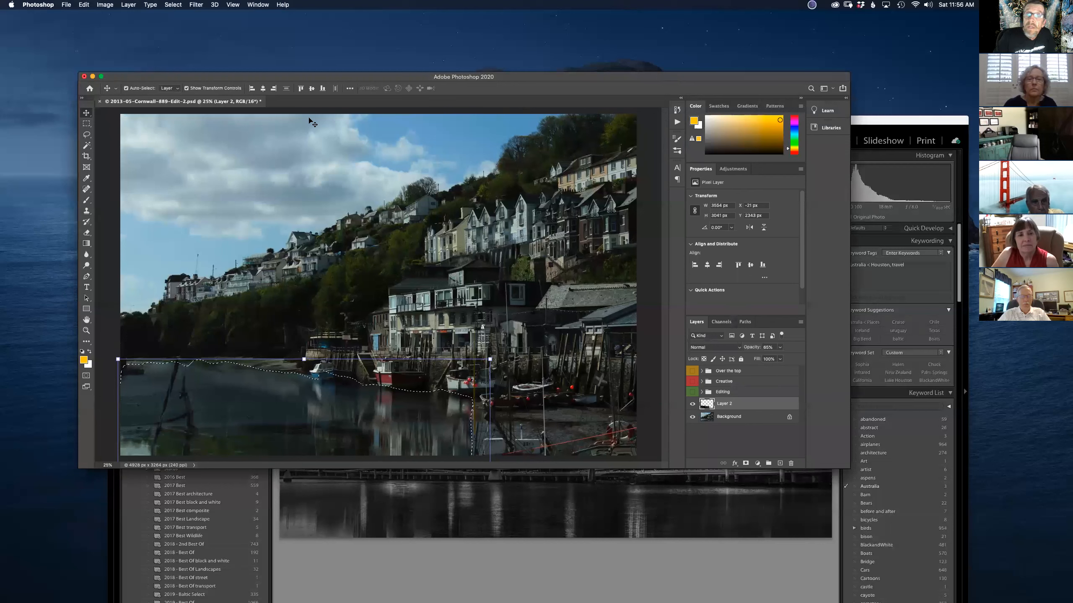
{"action": "left_click", "coordinate": [196, 5]}
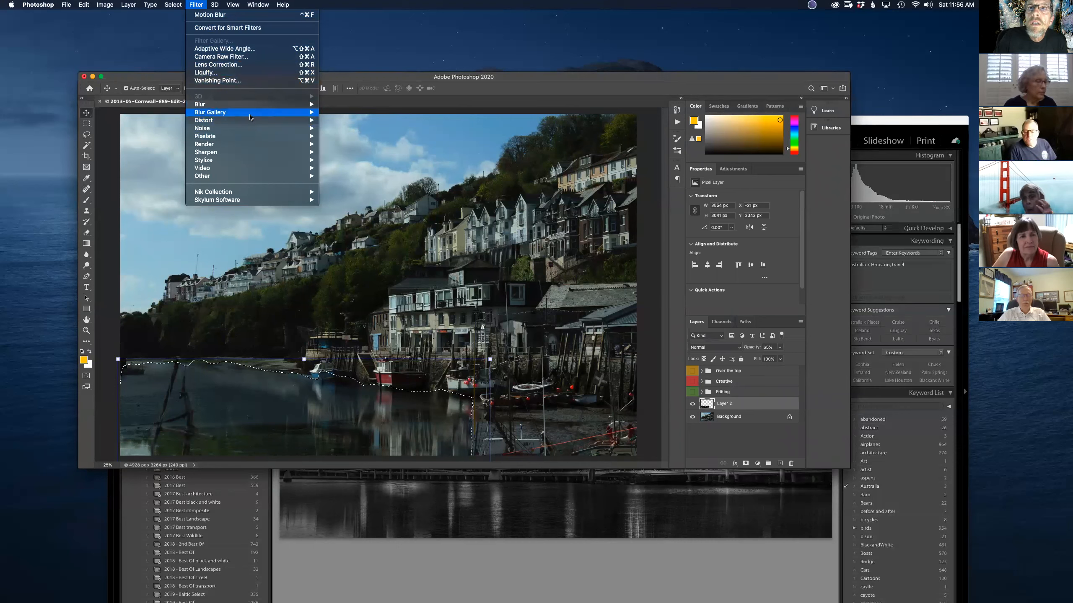
{"action": "mouse_move", "coordinate": [271, 119]}
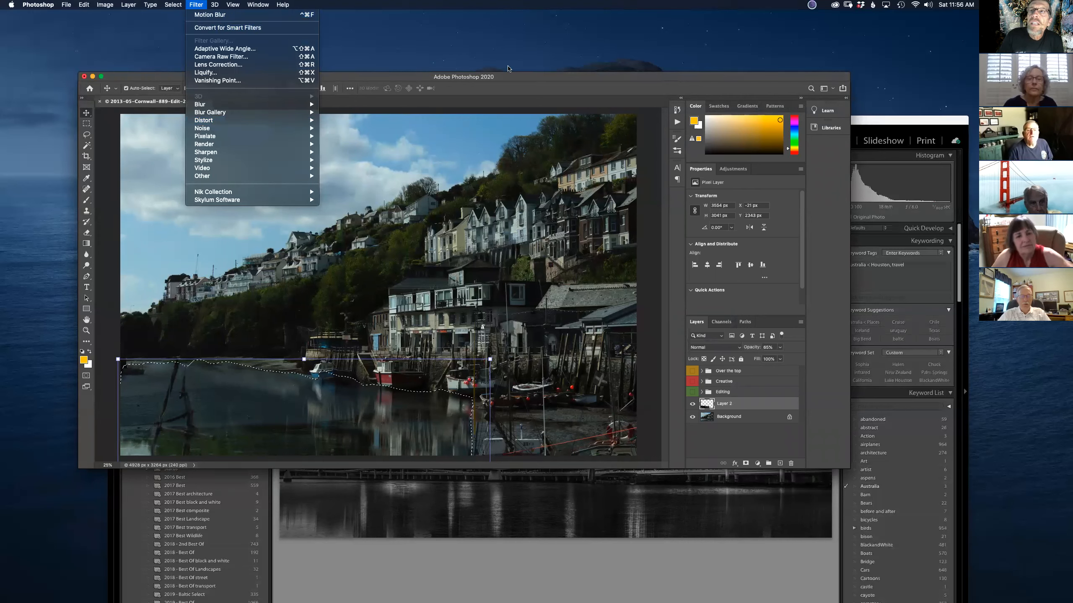
{"action": "left_click", "coordinate": [530, 80]}
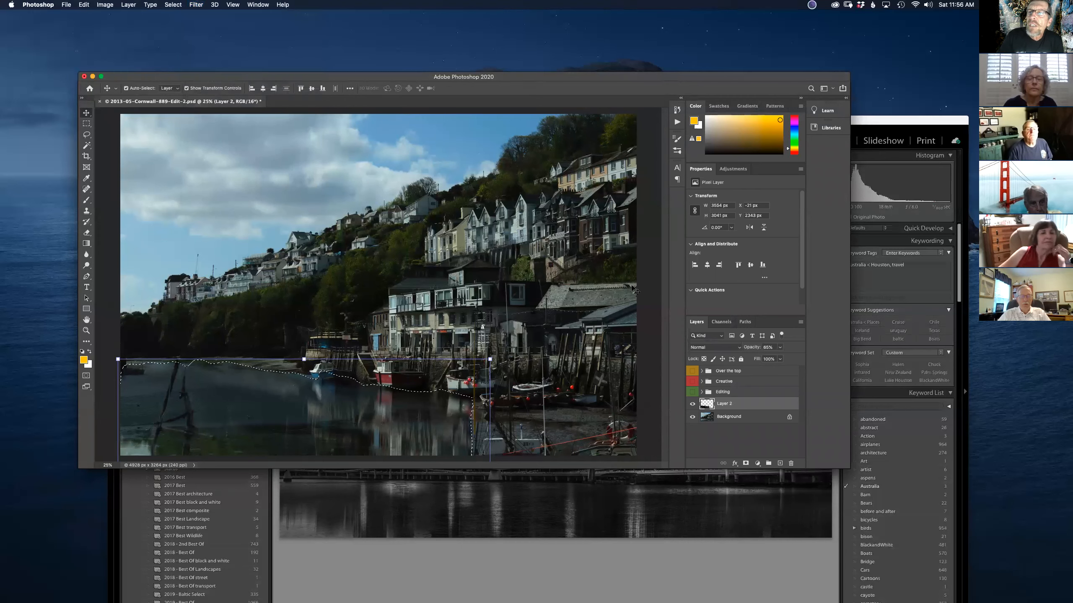
Step: Hide Layer 2 and make the Editing and Creative layer groups visible
{"action": "left_click", "coordinate": [692, 405]}
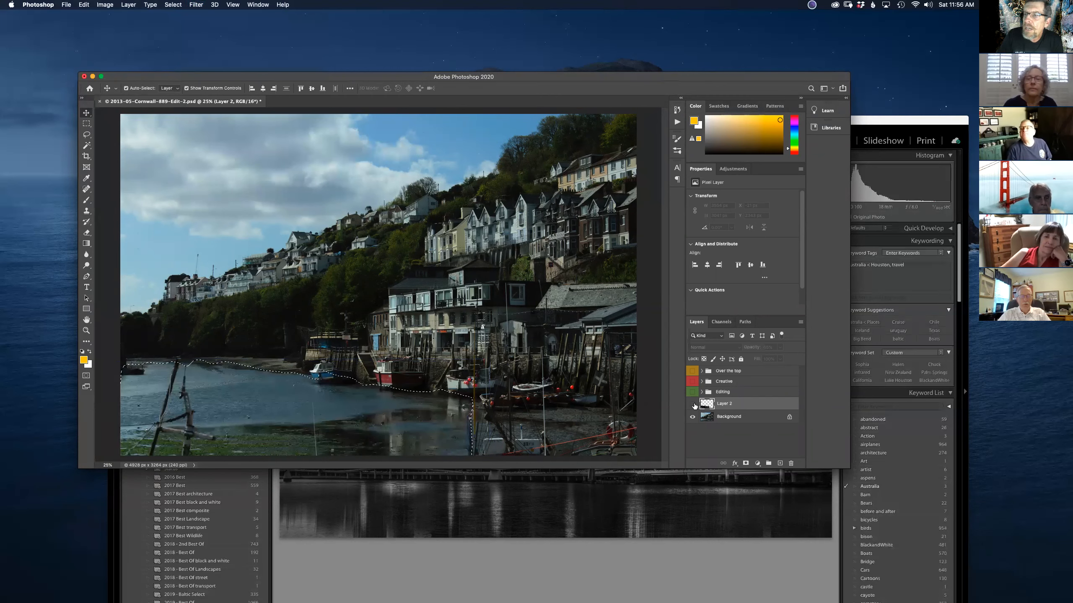
{"action": "left_click", "coordinate": [692, 392]}
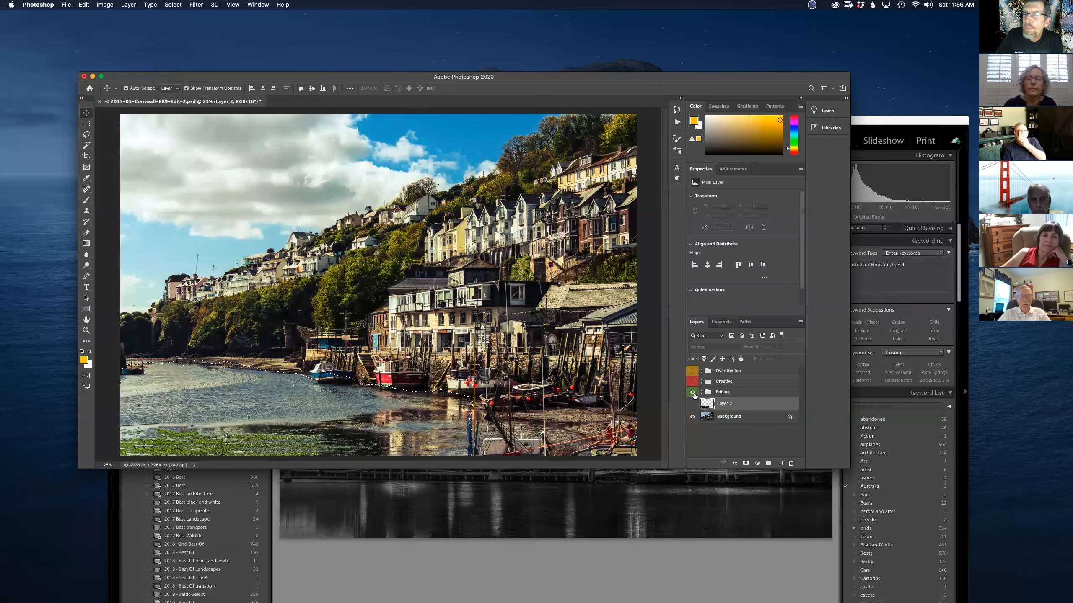
{"action": "left_click", "coordinate": [691, 383]}
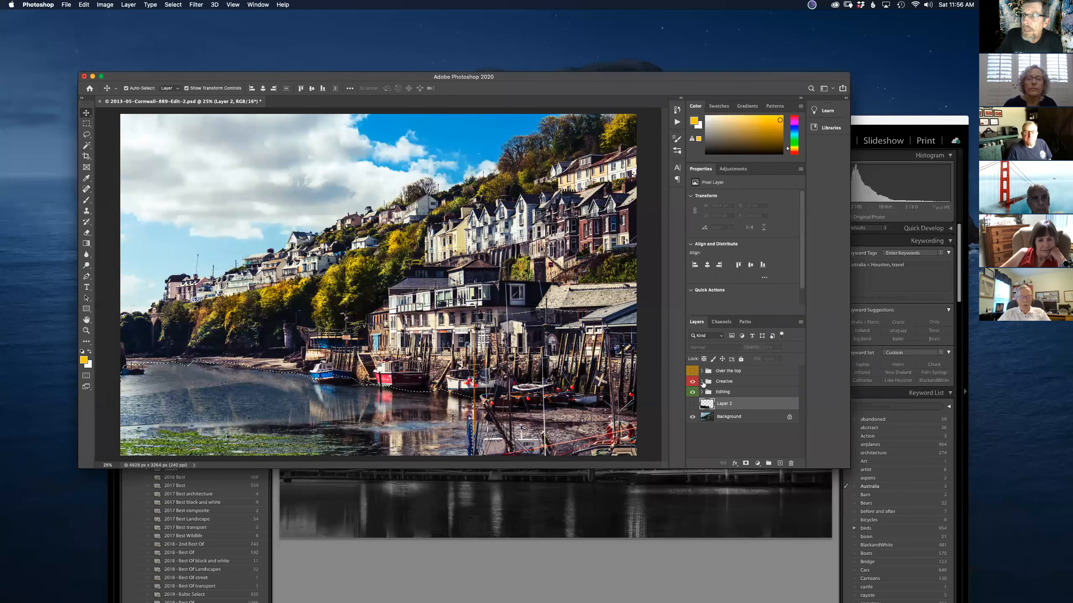
Step: Expand the Creative group and examine its reflection smart filters, overall curve adjustment and dodge and burn layer
{"action": "left_click", "coordinate": [702, 381]}
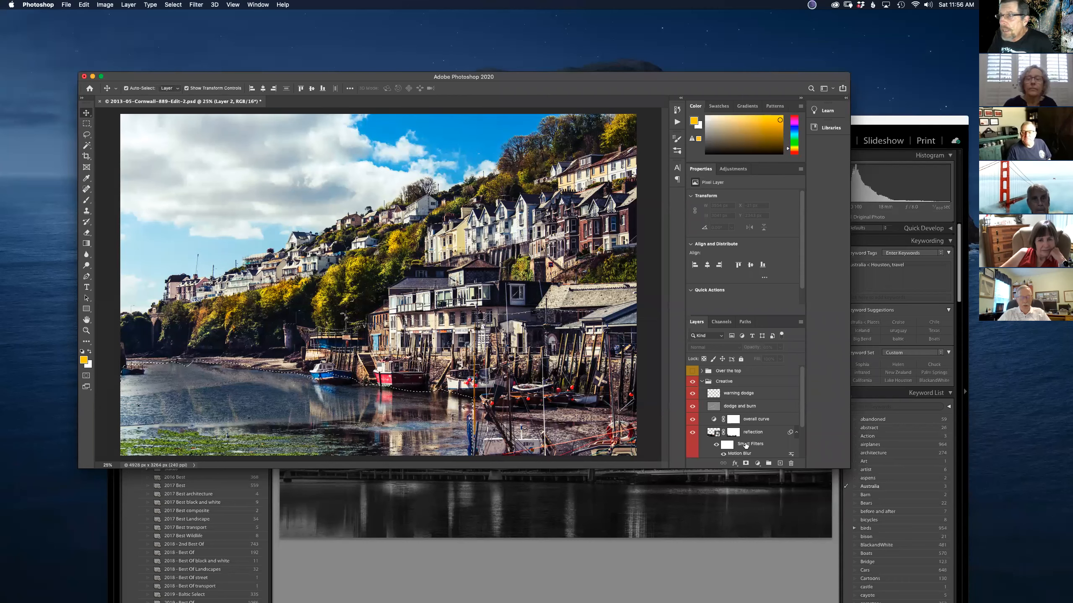
{"action": "scroll", "coordinate": [745, 446], "scroll_direction": "down", "scroll_amount": 2}
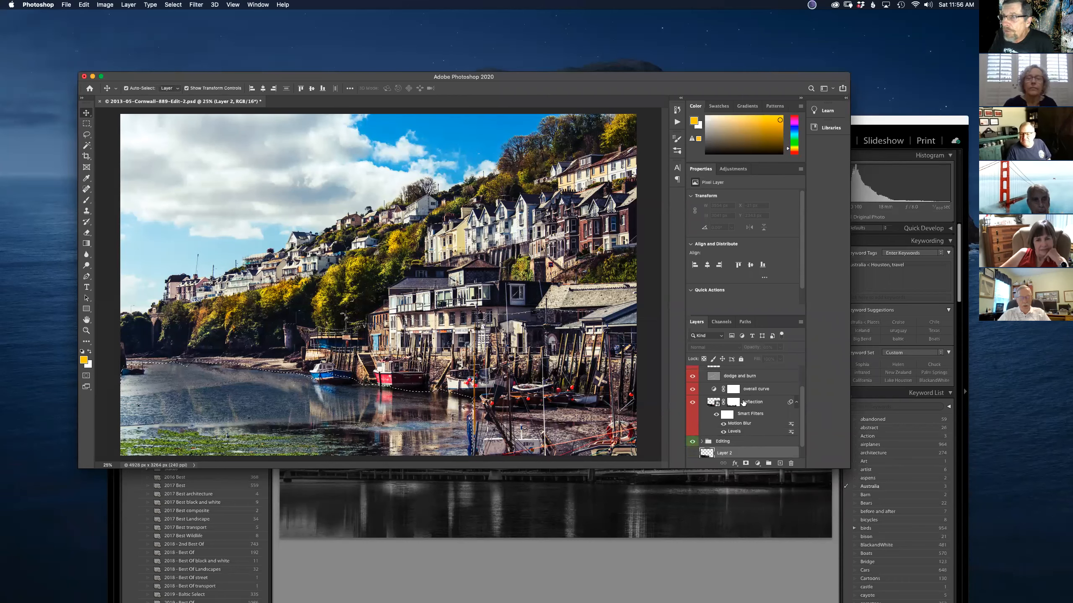
{"action": "scroll", "coordinate": [746, 402], "scroll_direction": "up", "scroll_amount": 2}
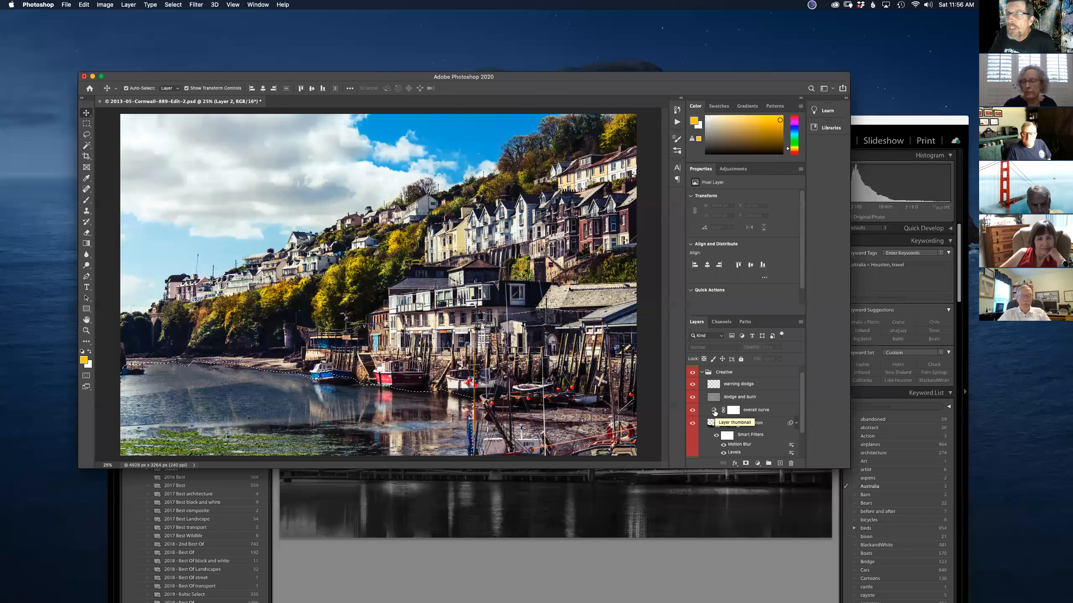
{"action": "left_click", "coordinate": [714, 411]}
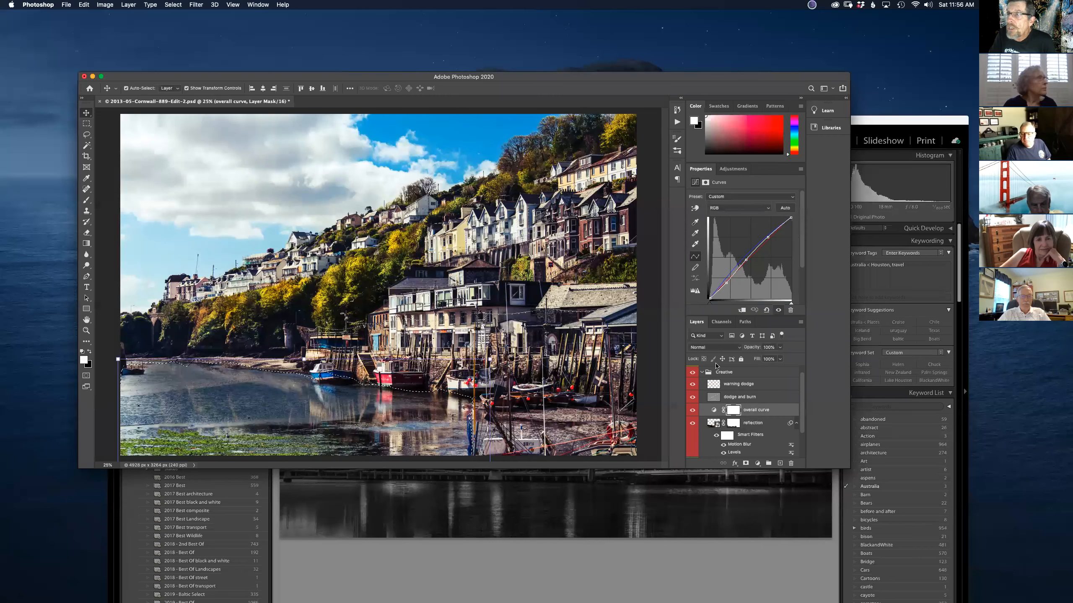
{"action": "left_click", "coordinate": [737, 399]}
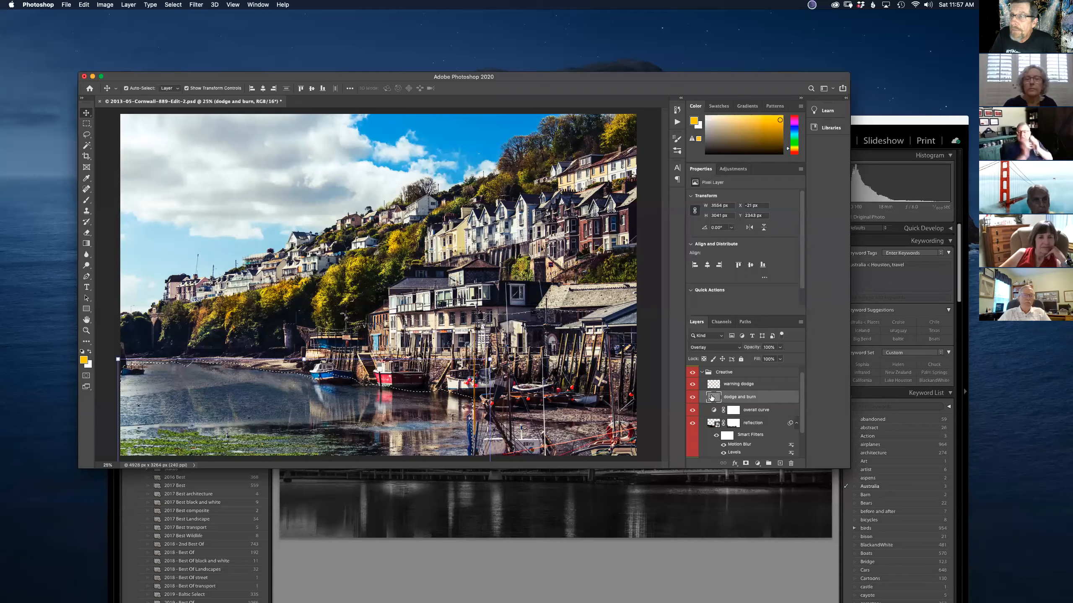
Step: Clear the water selection and toggle the dodge and burn layer's visibility to compare its effect
{"action": "key", "text": "ctrl+Up"}
{"action": "left_click", "coordinate": [399, 259]}
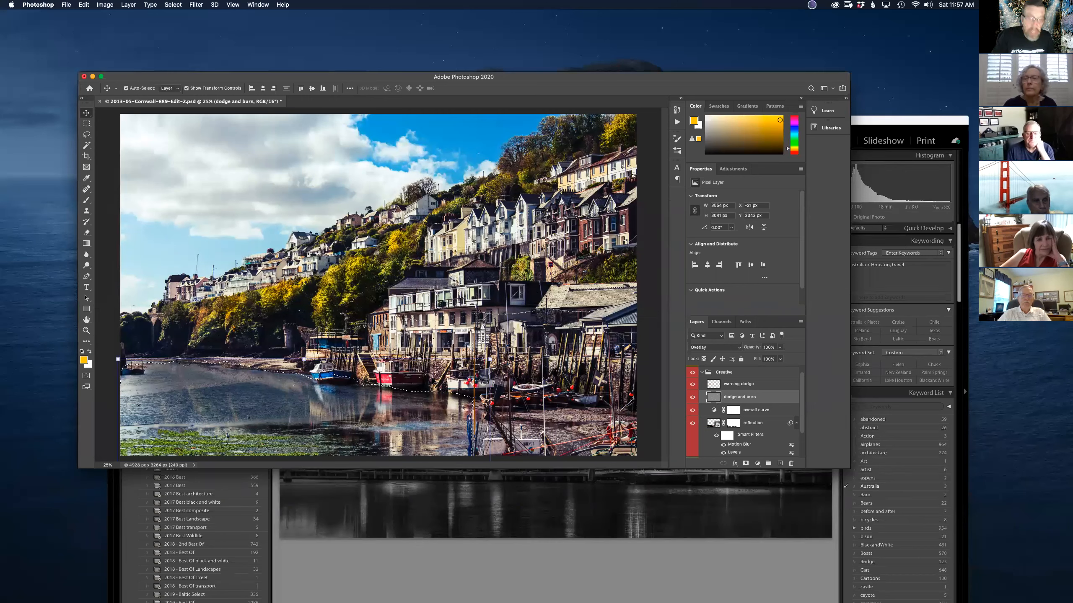
{"action": "key", "text": "super+d"}
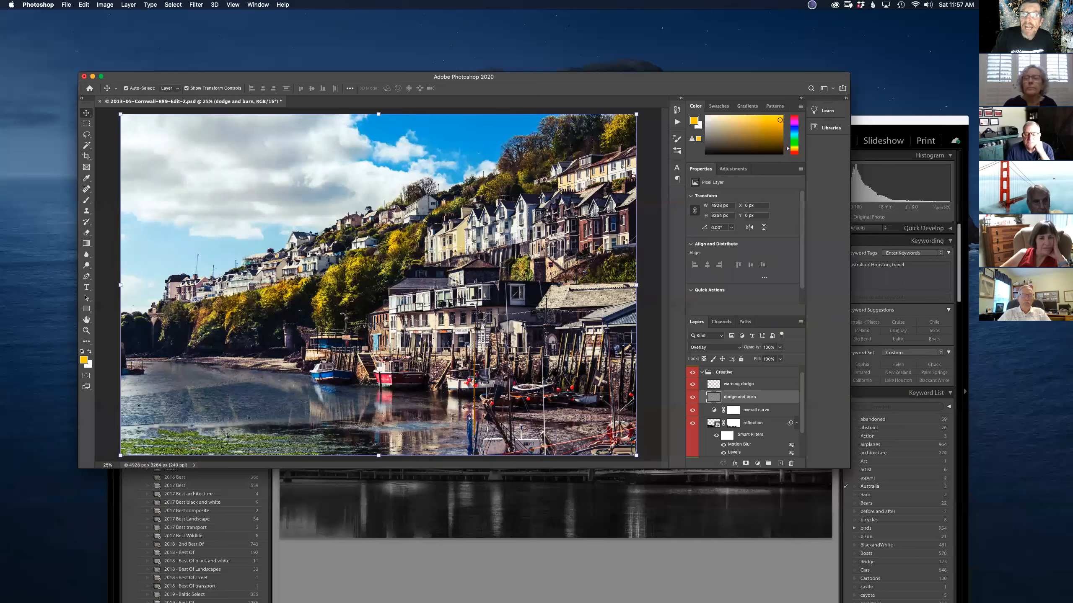
{"action": "left_click", "coordinate": [695, 400]}
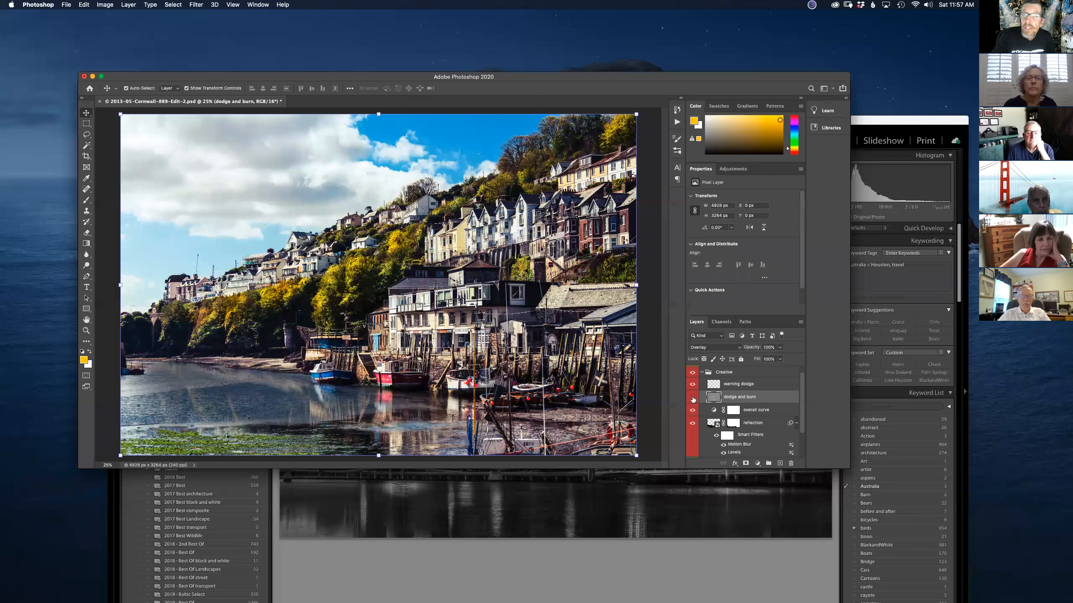
{"action": "left_click", "coordinate": [693, 400]}
{"action": "left_click", "coordinate": [693, 399]}
{"action": "left_click", "coordinate": [693, 399]}
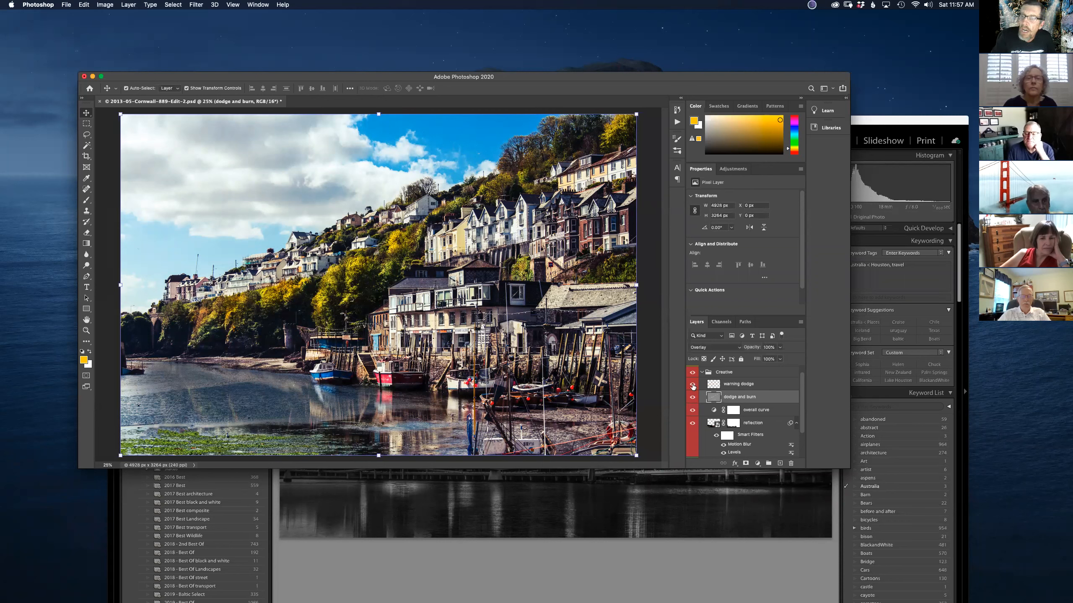
Step: Toggle the warming dodge layer's visibility to compare its effect, and leave both it and the dodge and burn layer hidden
{"action": "left_click", "coordinate": [694, 386]}
{"action": "left_click", "coordinate": [694, 387]}
{"action": "left_click", "coordinate": [694, 387]}
{"action": "left_click", "coordinate": [693, 387]}
{"action": "left_click", "coordinate": [693, 386]}
{"action": "left_click", "coordinate": [694, 387]}
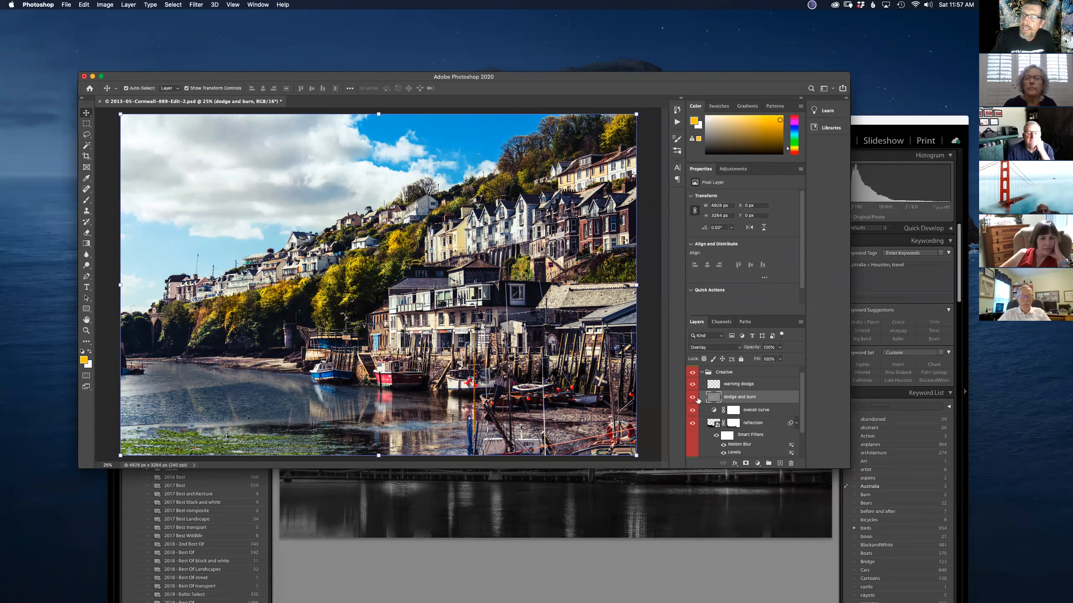
{"action": "left_click", "coordinate": [693, 397]}
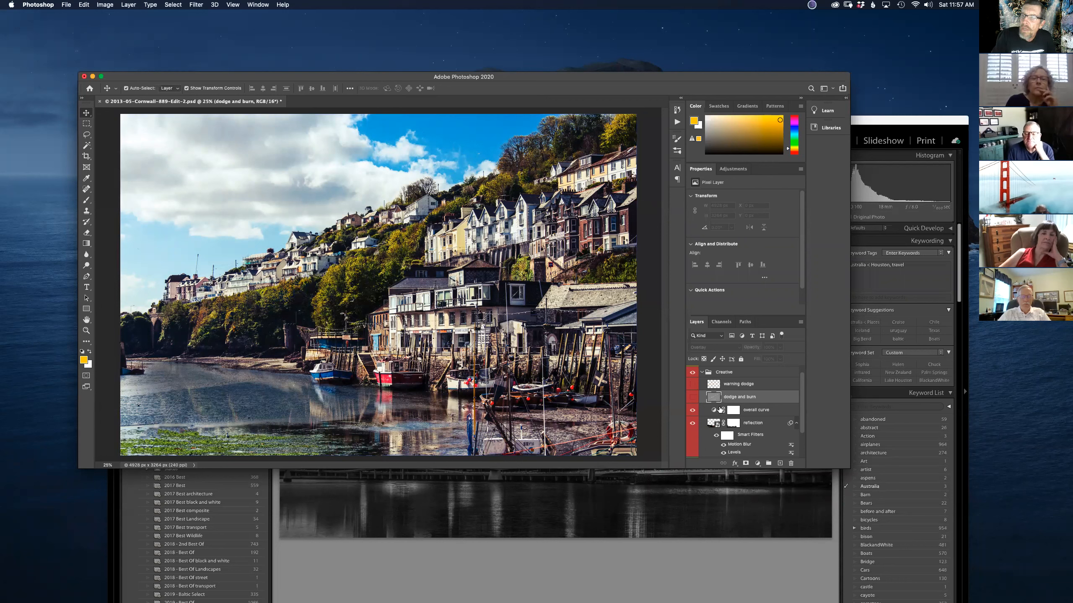
Step: Add a new layer above the dodge and burn layer and fill it with 50% Gray in Normal mode at 100% opacity
{"action": "scroll", "coordinate": [738, 426], "scroll_direction": "down", "scroll_amount": 2}
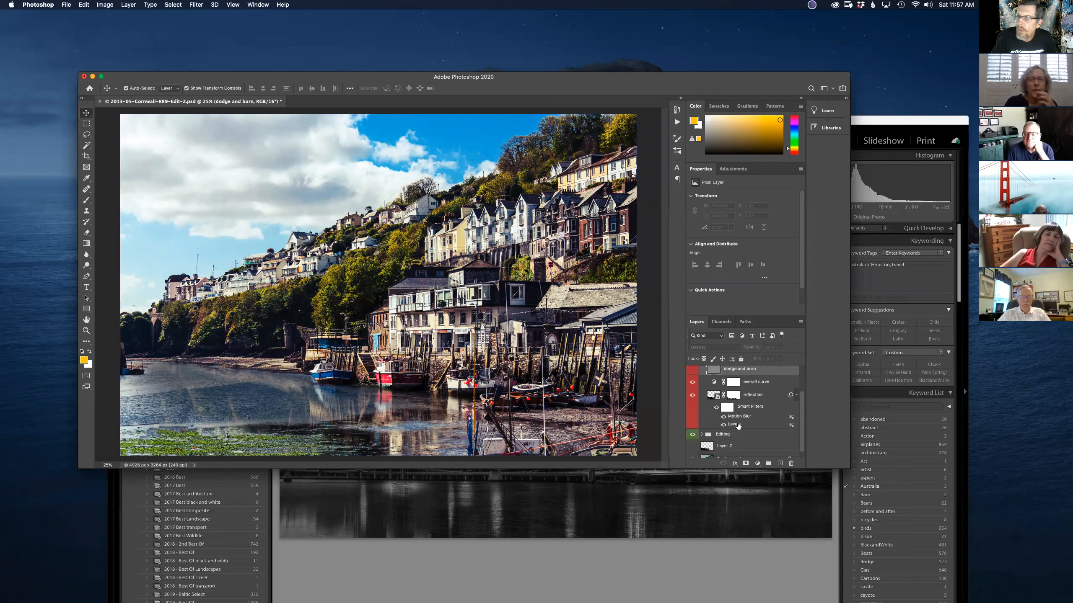
{"action": "scroll", "coordinate": [706, 408], "scroll_direction": "up", "scroll_amount": 2}
{"action": "scroll", "coordinate": [706, 408], "scroll_direction": "down", "scroll_amount": 2}
{"action": "scroll", "coordinate": [723, 420], "scroll_direction": "up", "scroll_amount": 2}
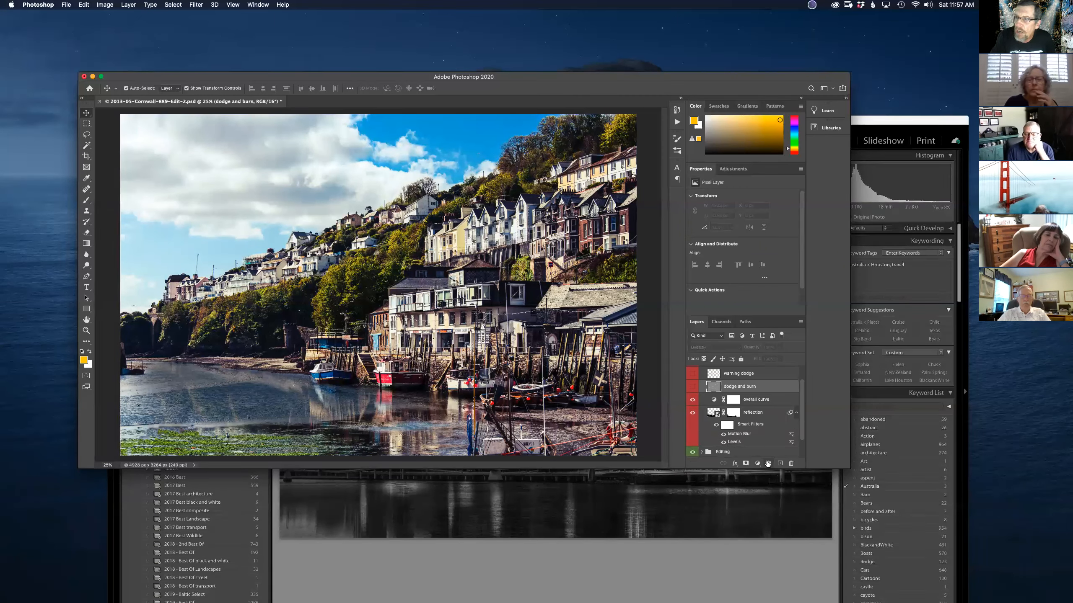
{"action": "left_click", "coordinate": [780, 463]}
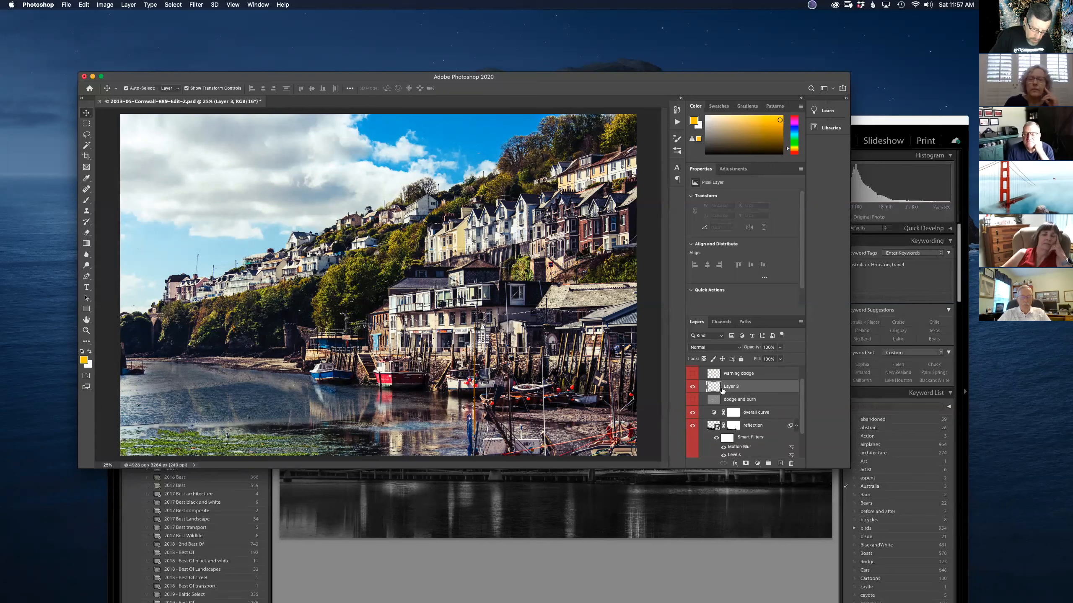
{"action": "key", "text": "i"}
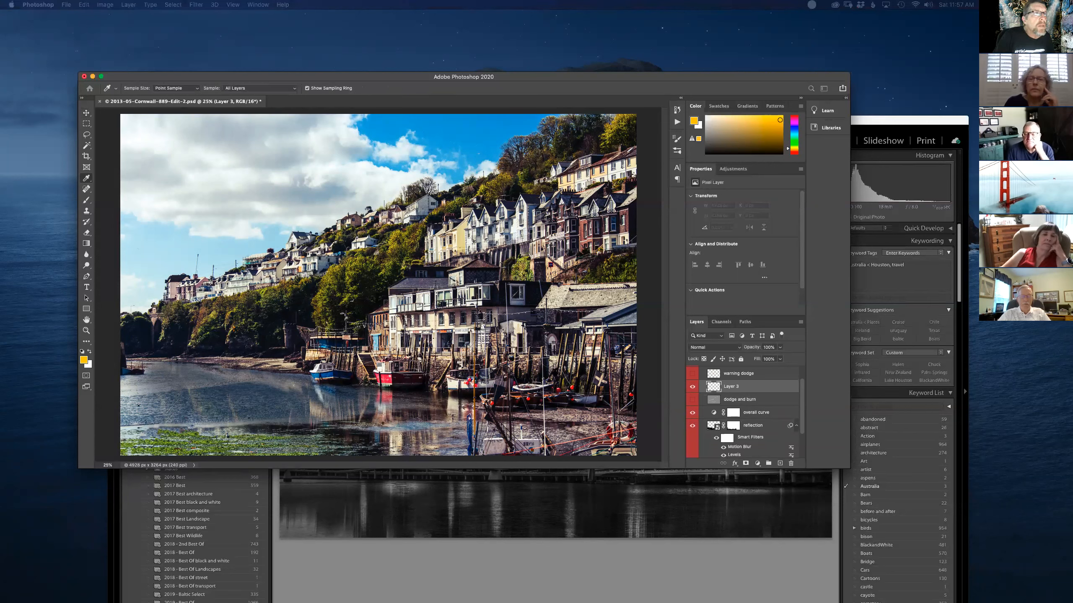
{"action": "key", "text": "shift+F5"}
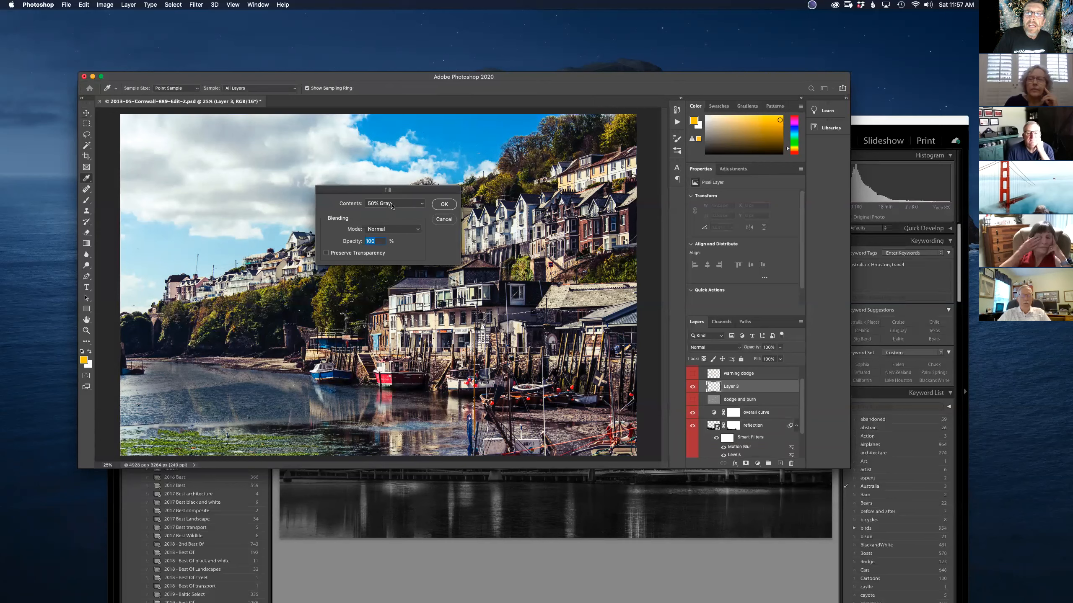
{"action": "left_click", "coordinate": [443, 206]}
{"action": "key", "text": "v"}
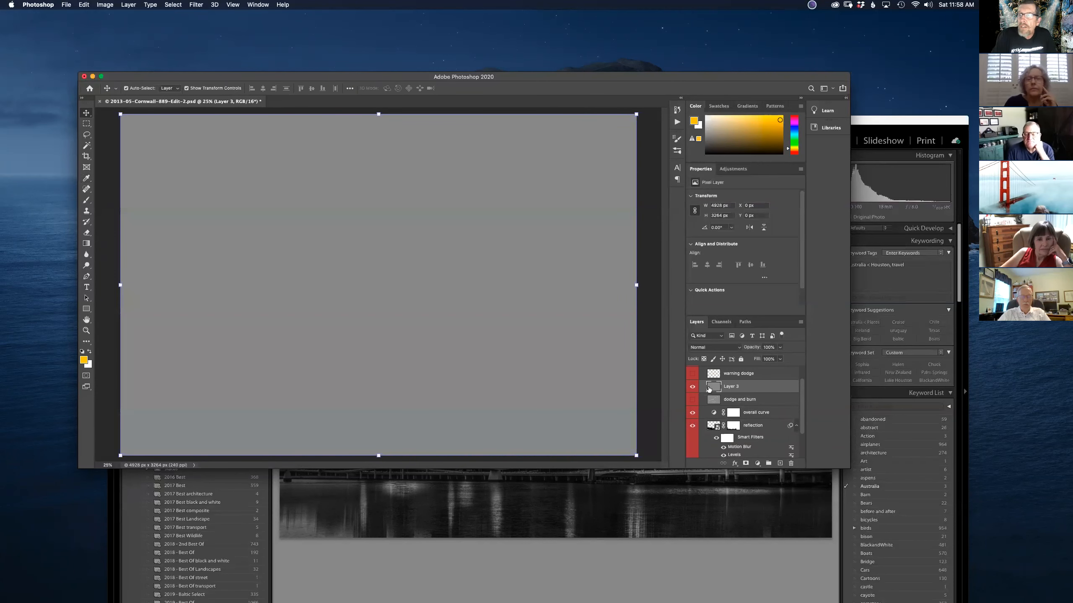
{"action": "left_click", "coordinate": [715, 347]}
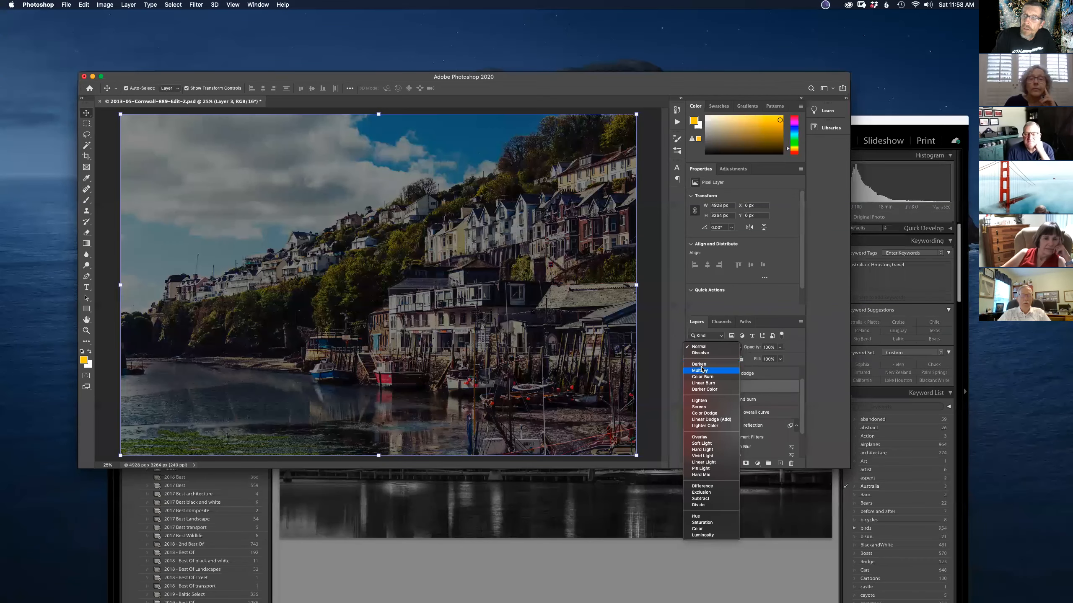
{"action": "key", "text": "ctrl+Up"}
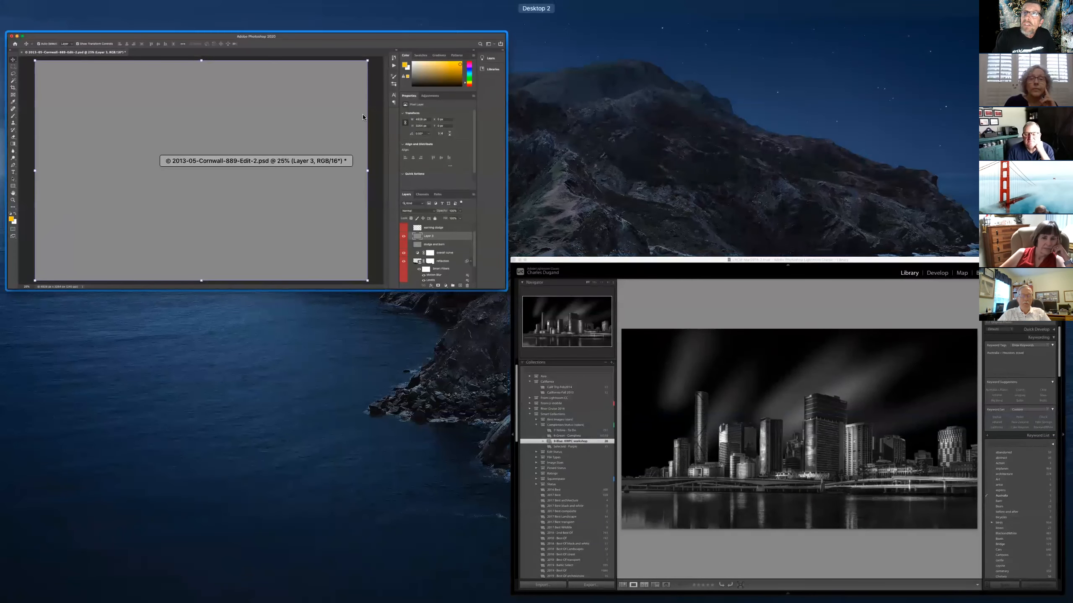
{"action": "left_click", "coordinate": [362, 112]}
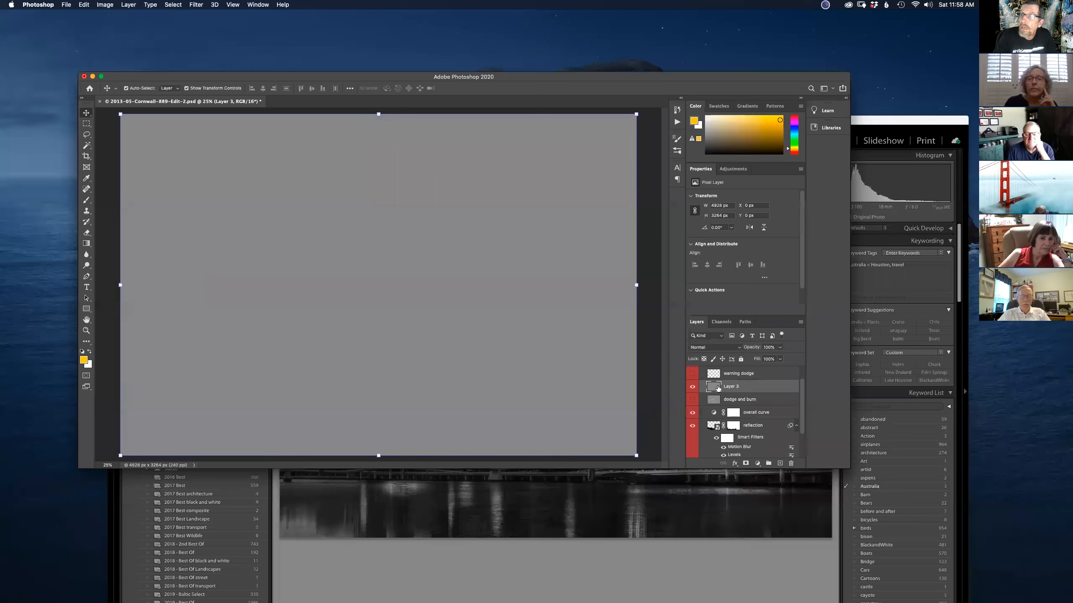
Step: Set the gray layer's blend mode to Overlay and toggle its visibility to compare the image with and without it
{"action": "left_click", "coordinate": [718, 348]}
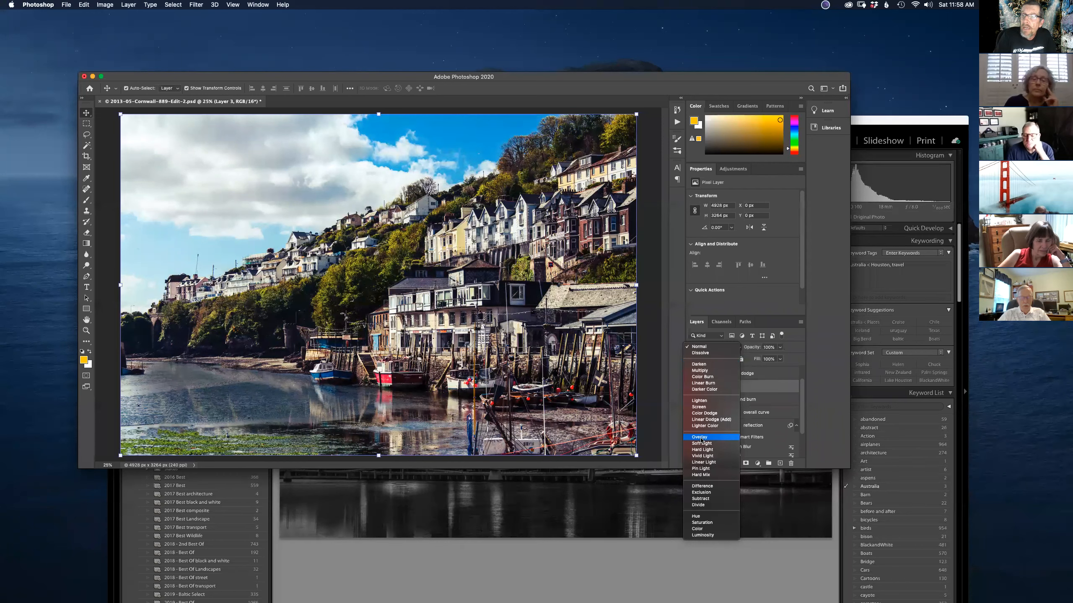
{"action": "left_click", "coordinate": [700, 438]}
{"action": "left_click", "coordinate": [692, 387]}
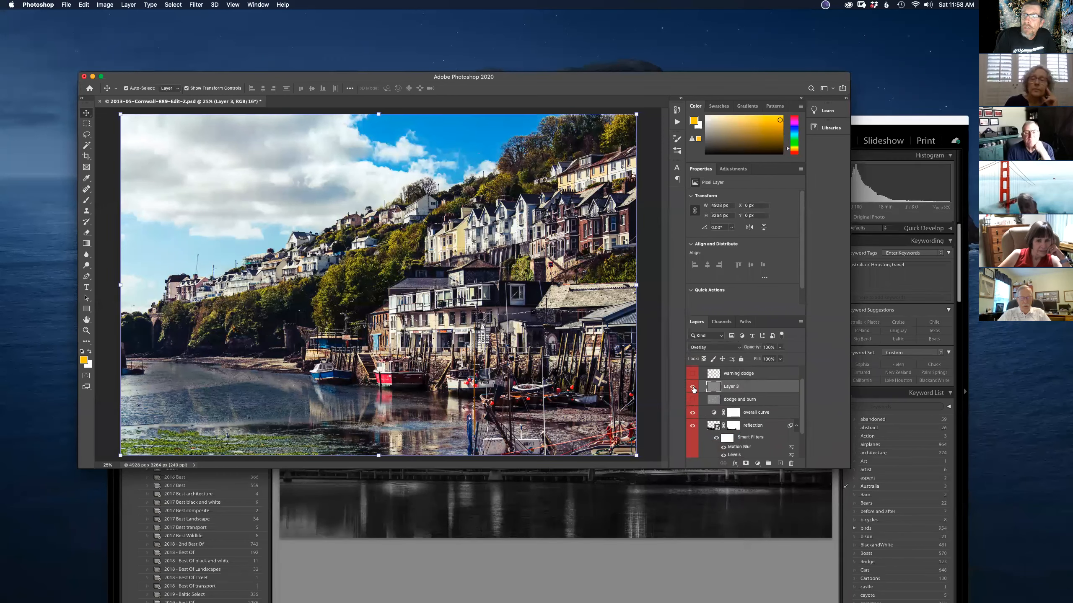
{"action": "left_click", "coordinate": [694, 389]}
{"action": "left_click", "coordinate": [694, 389]}
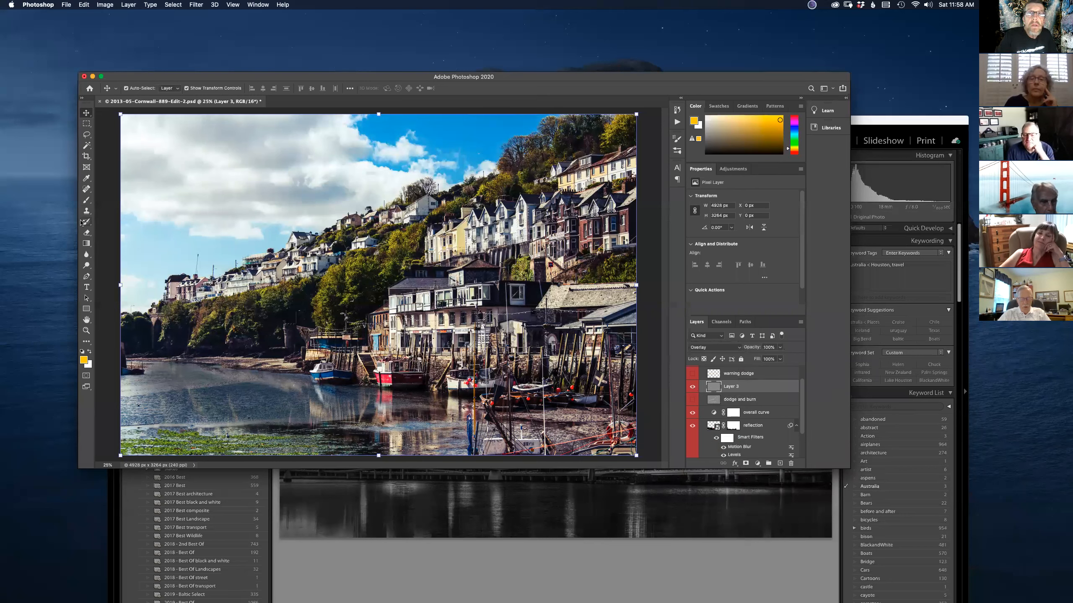
Step: Select the Dodge tool with the Midtones range and lower its exposure
{"action": "left_click", "coordinate": [86, 265]}
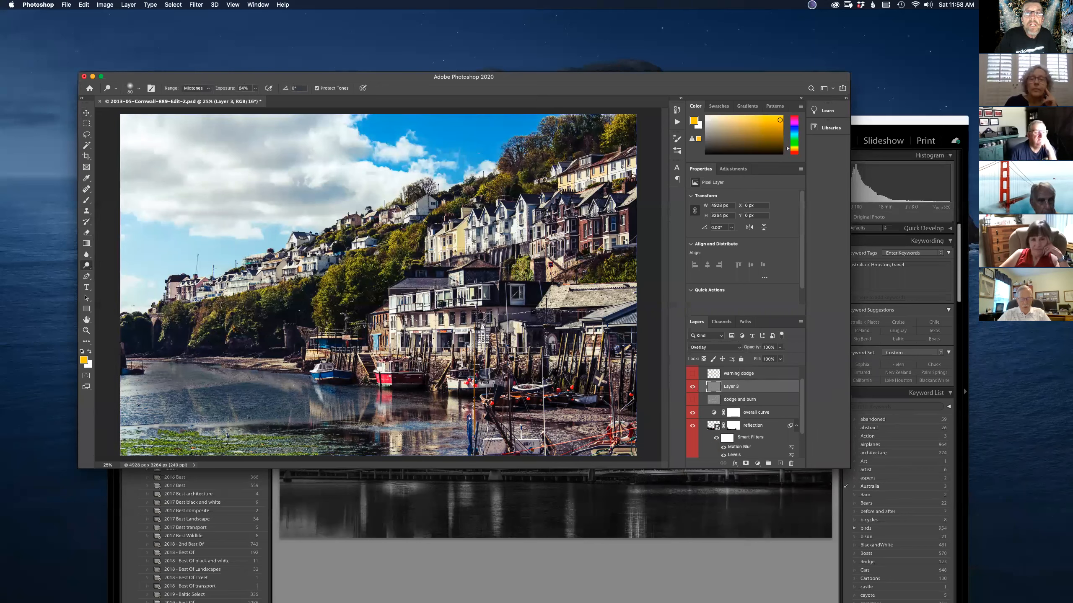
{"action": "right_click", "coordinate": [86, 266]}
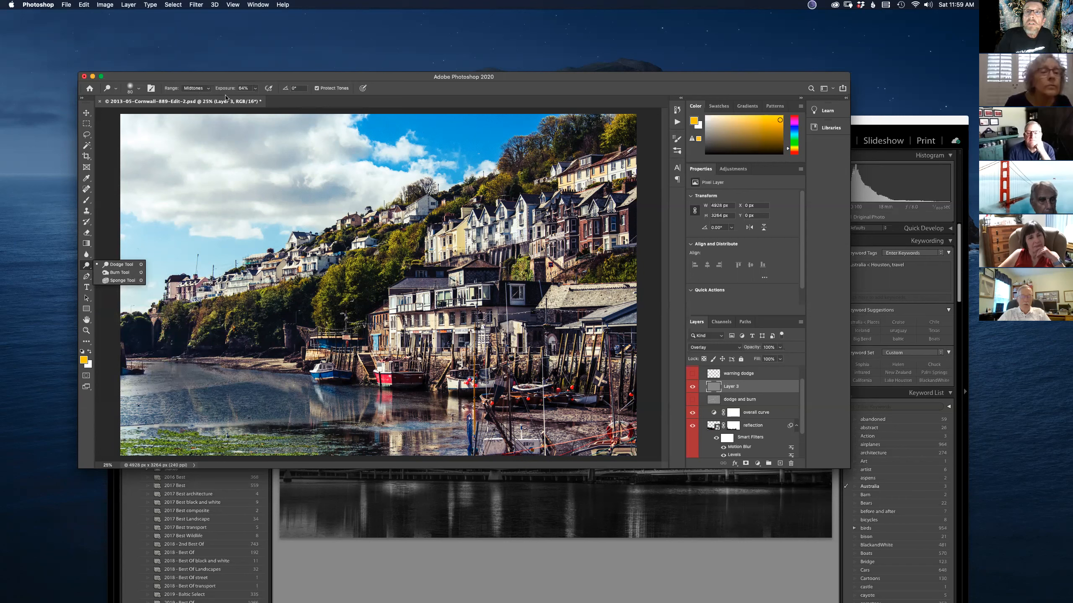
{"action": "left_click_drag", "start_coordinate": [227, 92], "coordinate": [221, 91]}
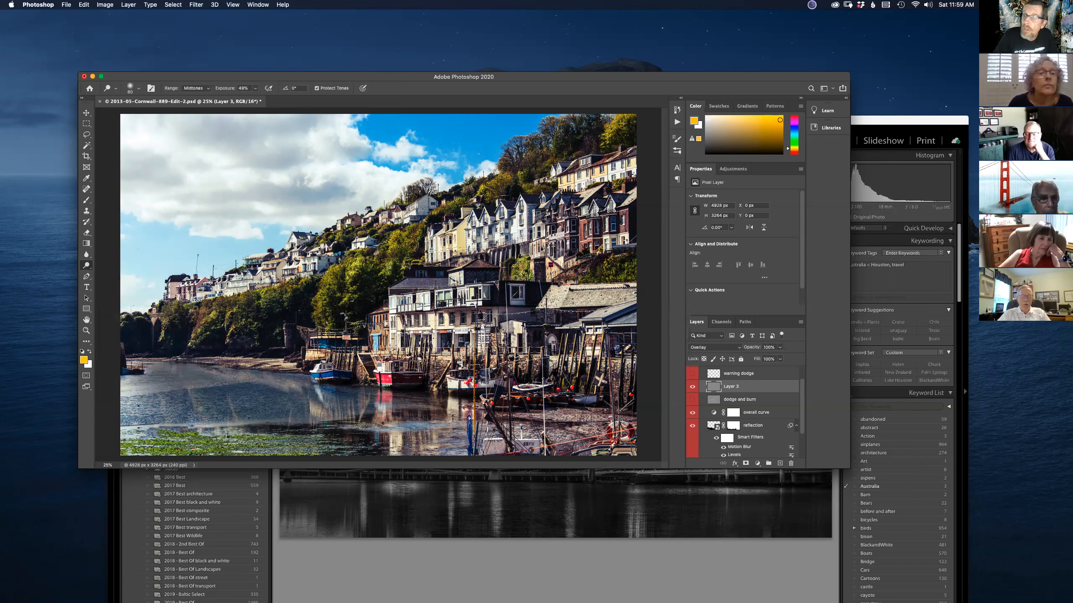
Step: Toggle the visibility of the gray Overlay layer to check its effect on the photo
{"action": "left_click", "coordinate": [692, 387]}
{"action": "left_click", "coordinate": [693, 387]}
{"action": "left_click", "coordinate": [693, 387]}
{"action": "left_click", "coordinate": [692, 387]}
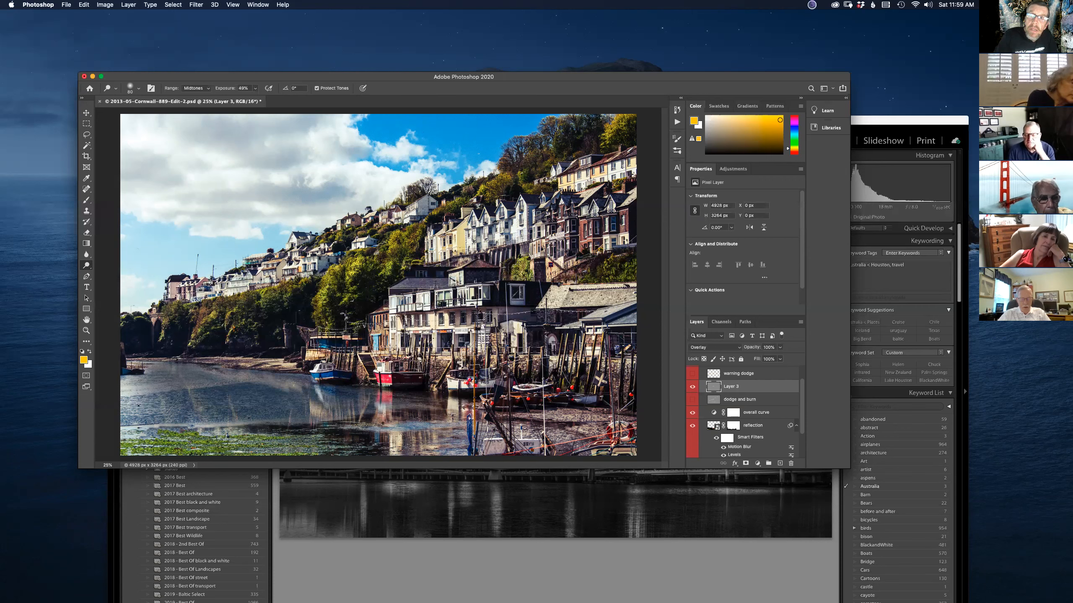
Step: Switch from the Dodge tool to the Burn tool and recheck the gray Overlay layer's visibility
{"action": "left_click", "coordinate": [87, 266]}
{"action": "left_click", "coordinate": [110, 273]}
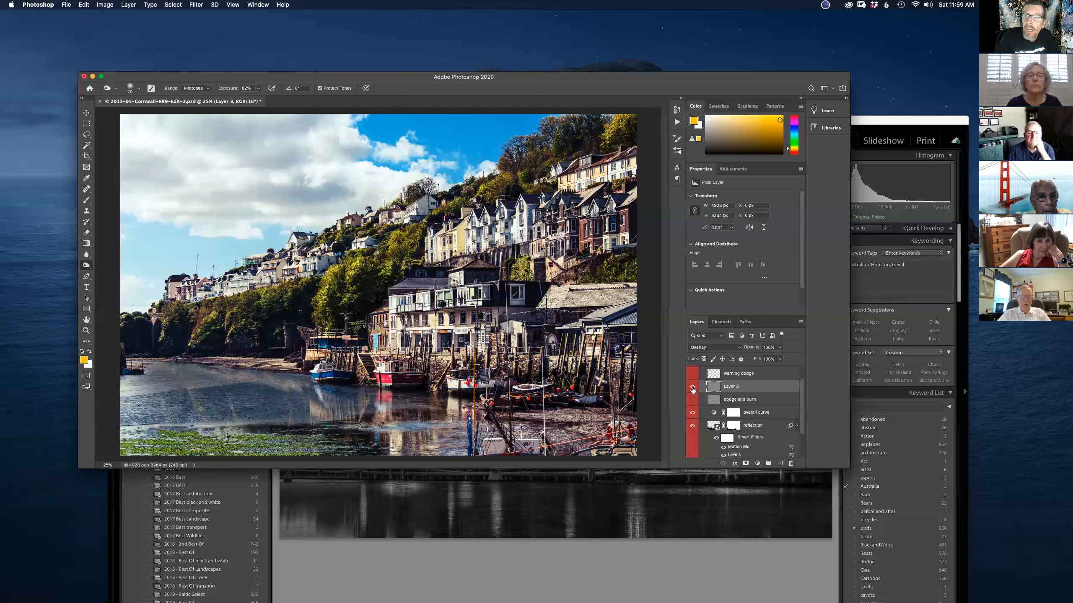
{"action": "left_click", "coordinate": [692, 390]}
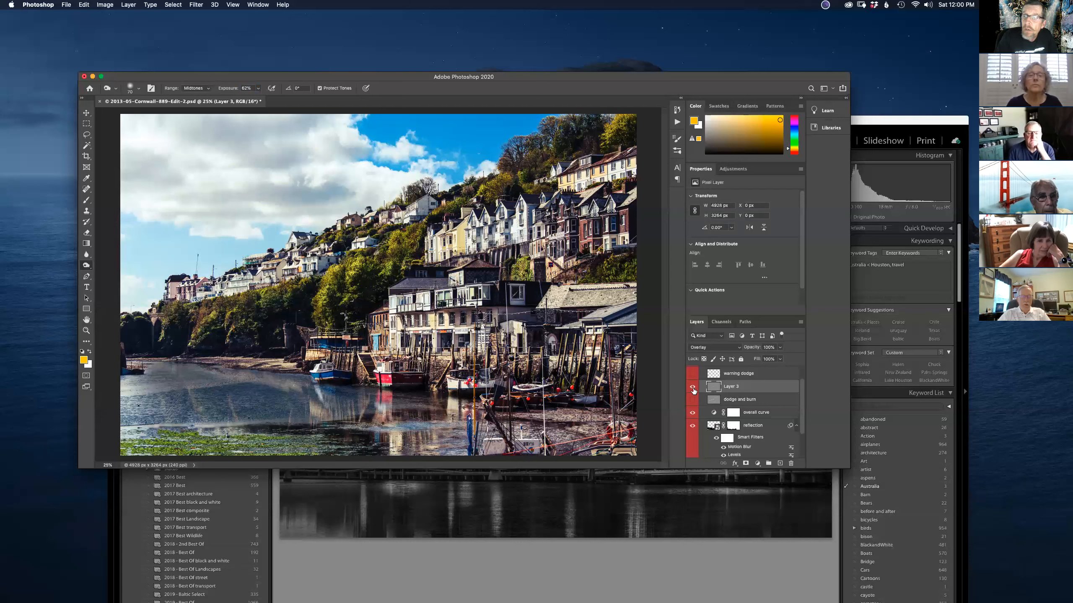
Step: Replace the gray layer with a new empty layer above the dodge and burn layer, set to Overlay mode
{"action": "left_click_drag", "start_coordinate": [726, 392], "coordinate": [790, 463]}
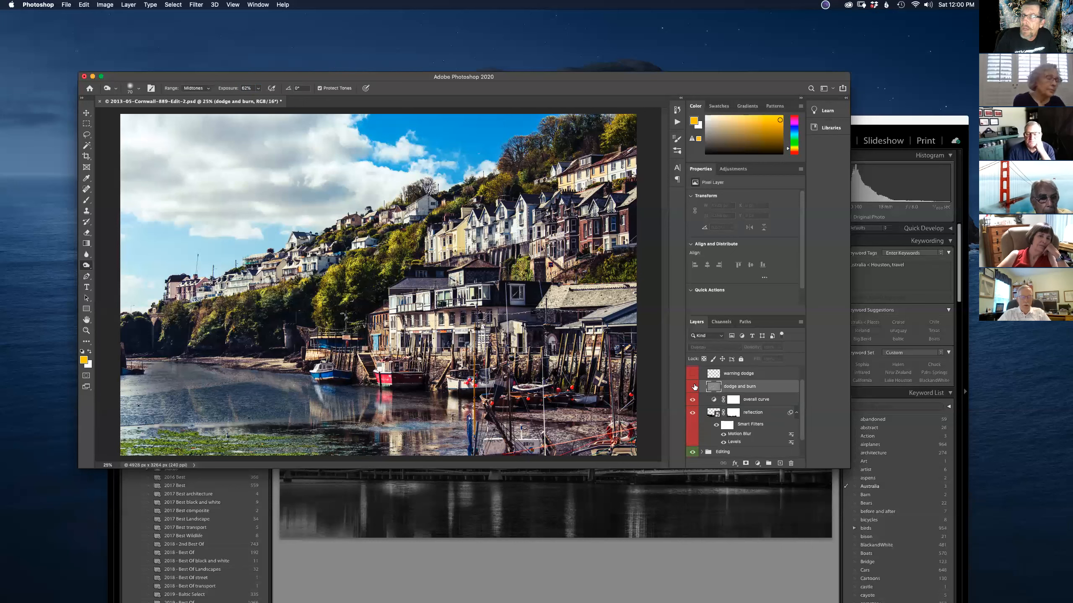
{"action": "left_click", "coordinate": [779, 462]}
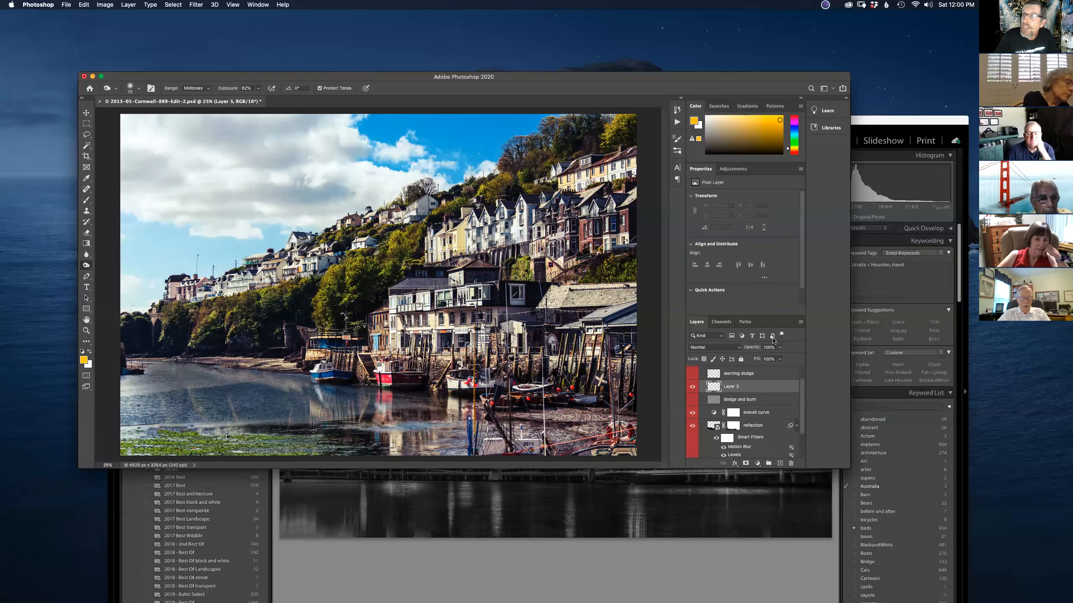
{"action": "left_click", "coordinate": [734, 347]}
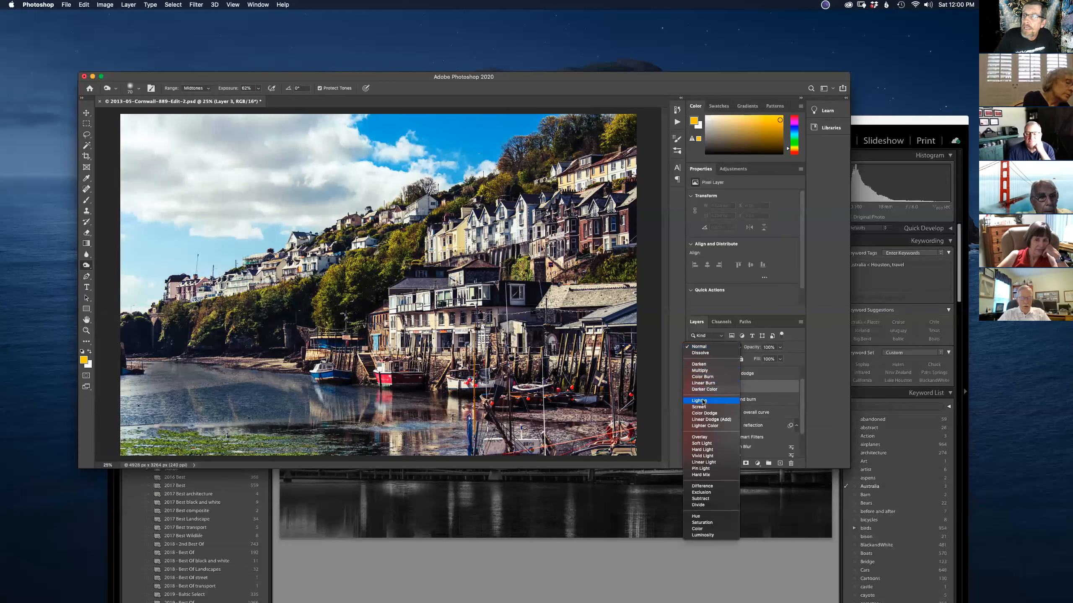
{"action": "left_click", "coordinate": [700, 438]}
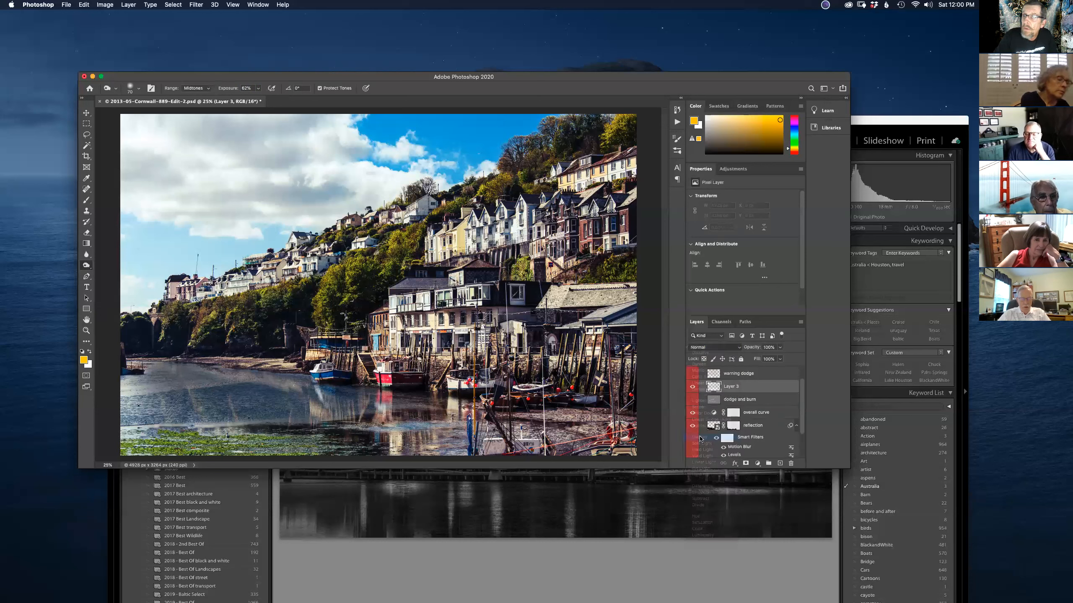
Step: Reset the colors to black and white and brush white at 100% opacity over the trees left of the waterfront building
{"action": "left_click", "coordinate": [87, 200]}
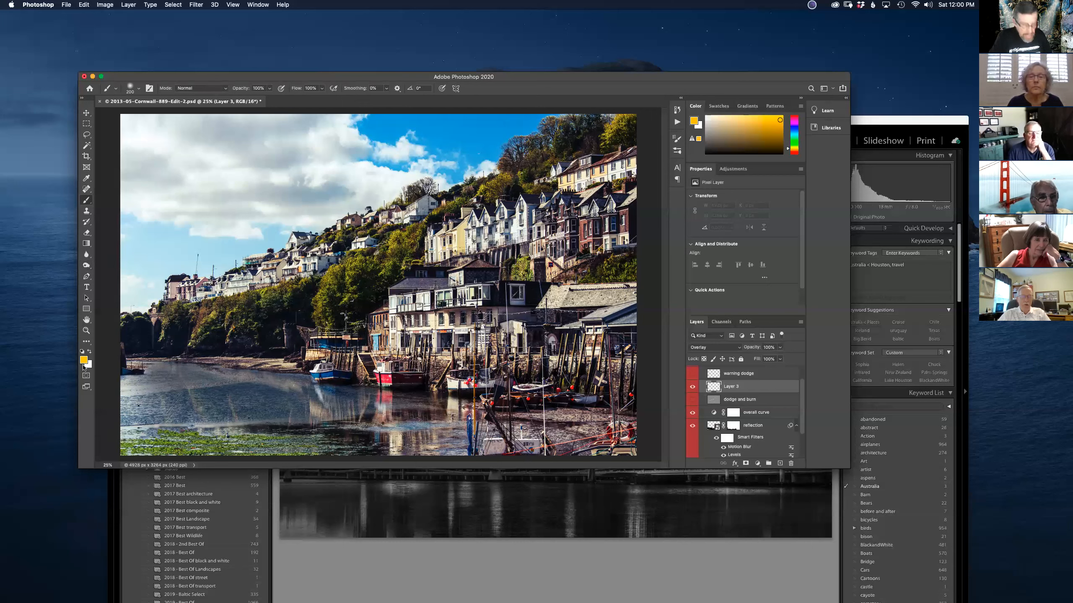
{"action": "key", "text": "d"}
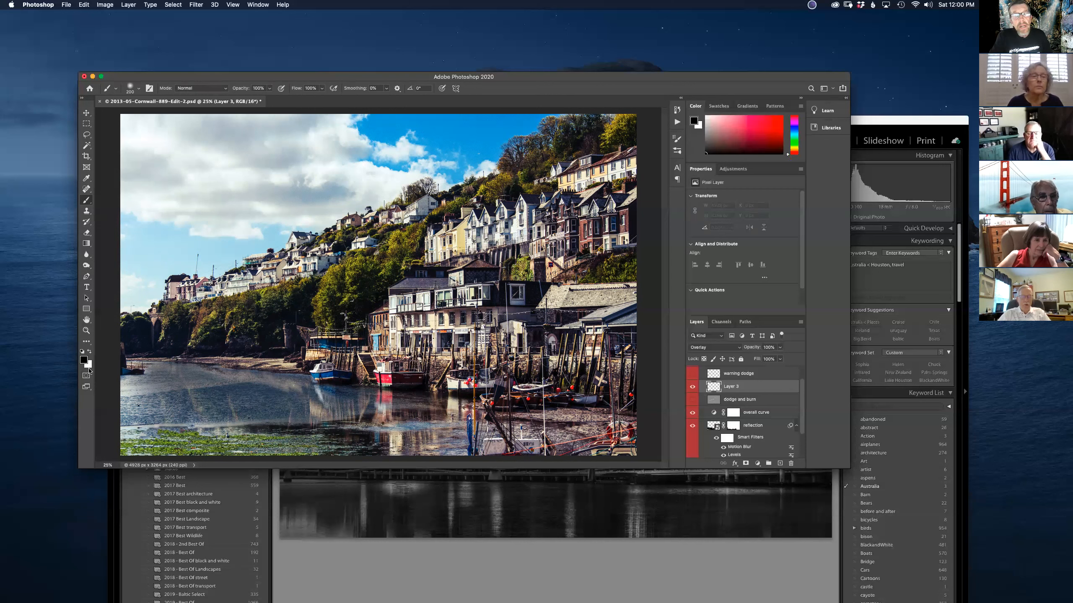
{"action": "key", "text": "x"}
{"action": "key", "text": "x"}
{"action": "key", "text": "x"}
{"action": "key", "text": "x"}
{"action": "key", "text": "x"}
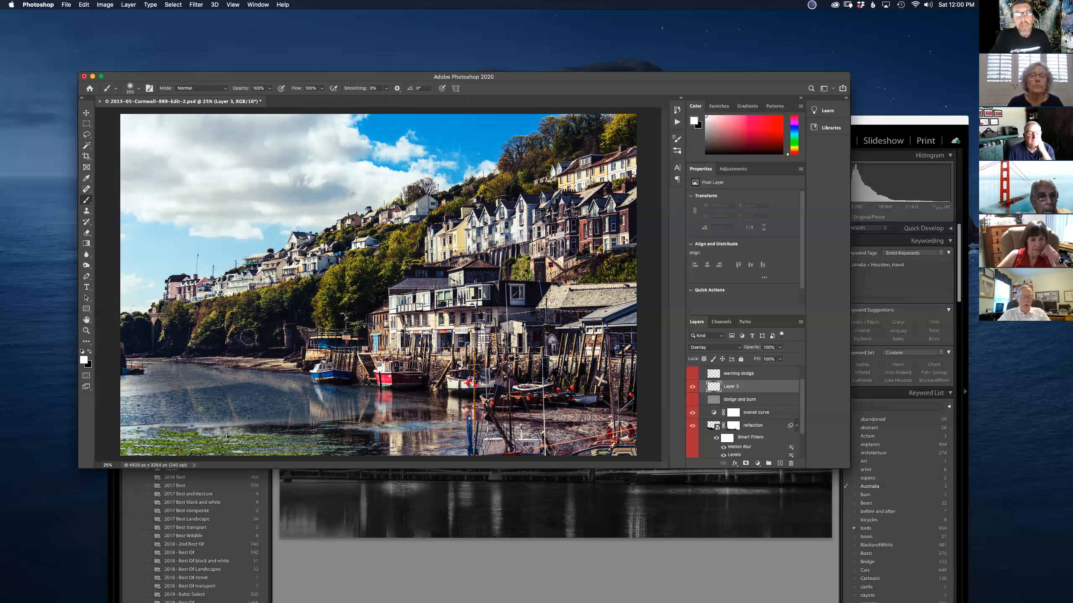
{"action": "left_click", "coordinate": [332, 274]}
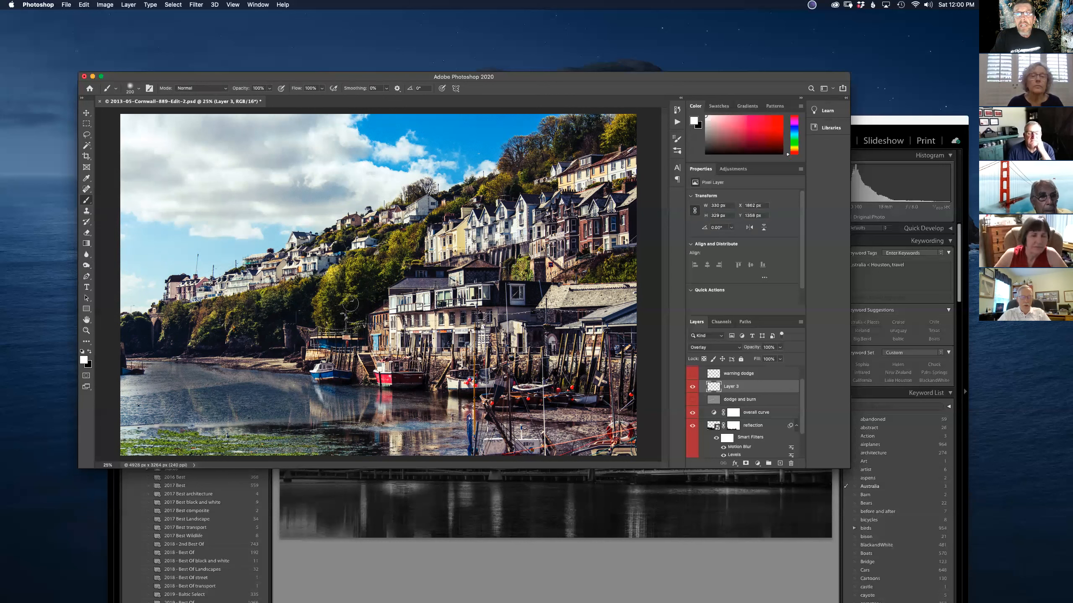
{"action": "left_click", "coordinate": [345, 300]}
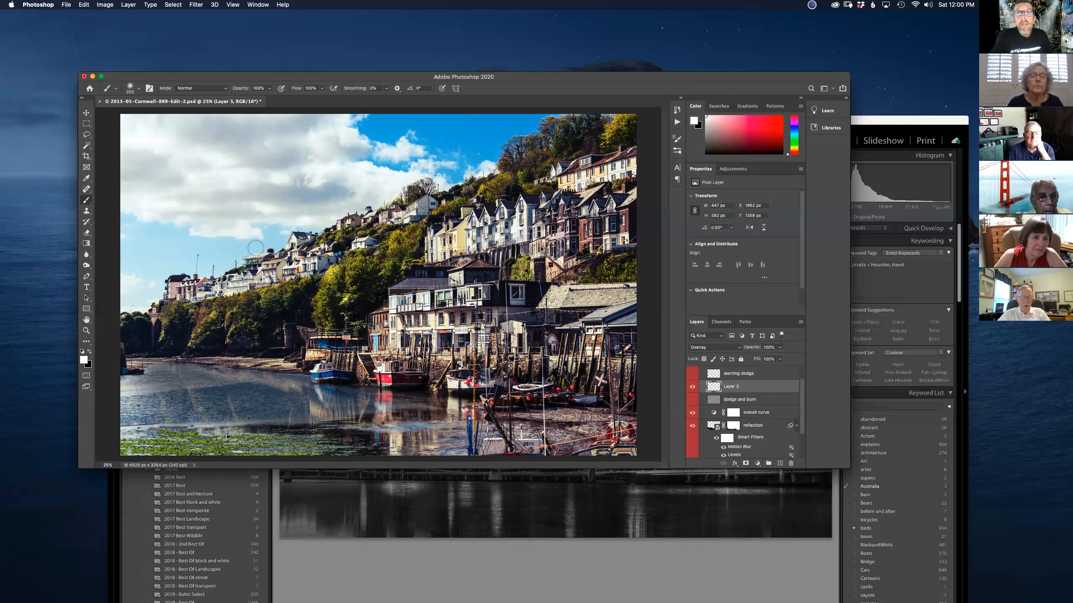
Step: Lower the brush opacity and dab white over more hillside trees, the wooded shoreline and the greenery at the photo's right edge
{"action": "left_click_drag", "start_coordinate": [238, 87], "coordinate": [228, 88]}
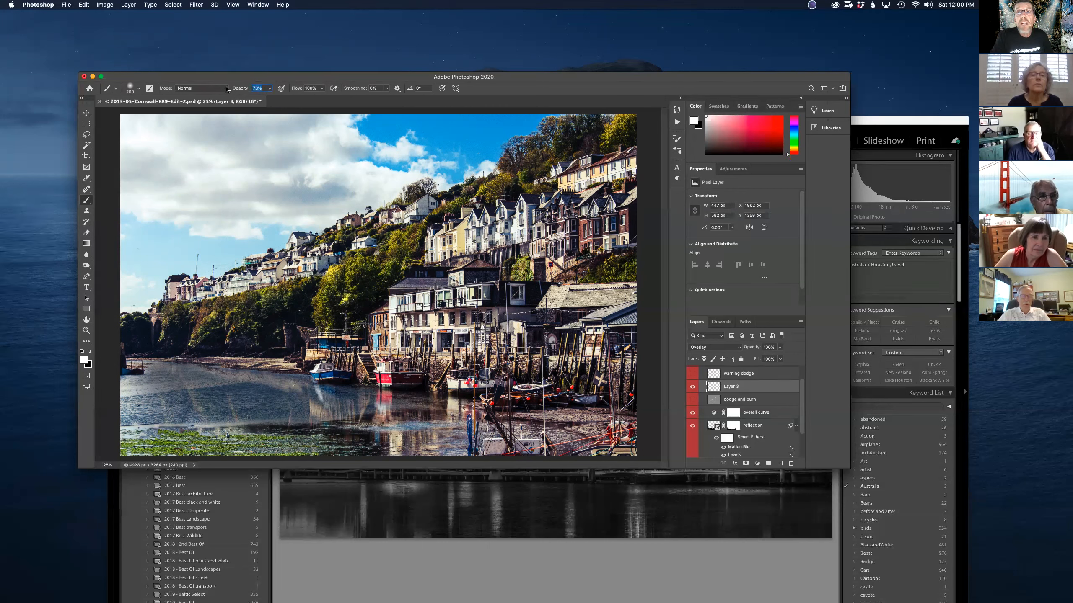
{"action": "left_click", "coordinate": [353, 270]}
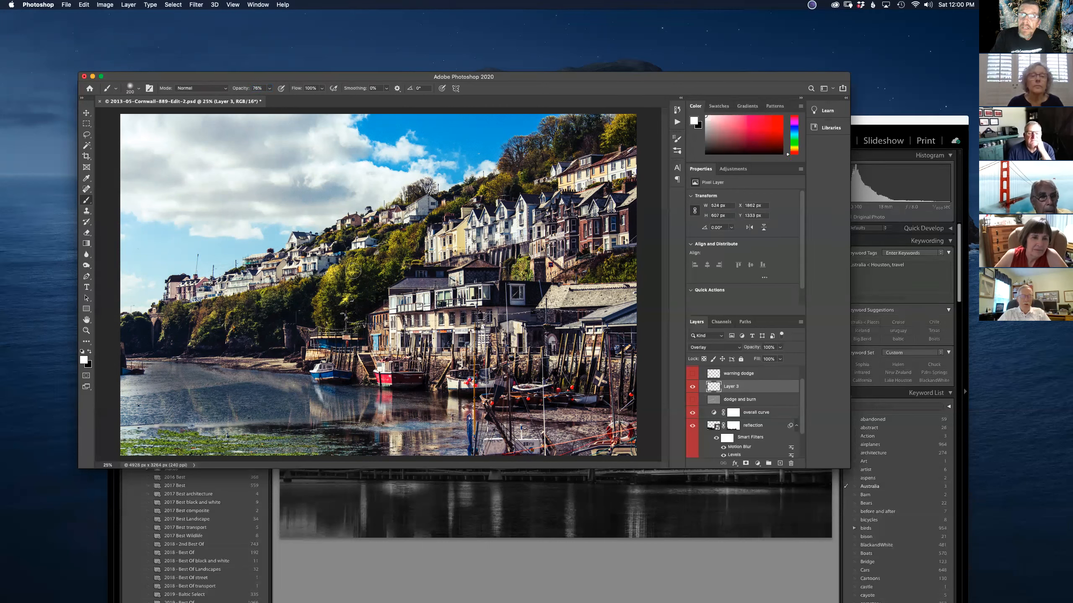
{"action": "left_click", "coordinate": [385, 274]}
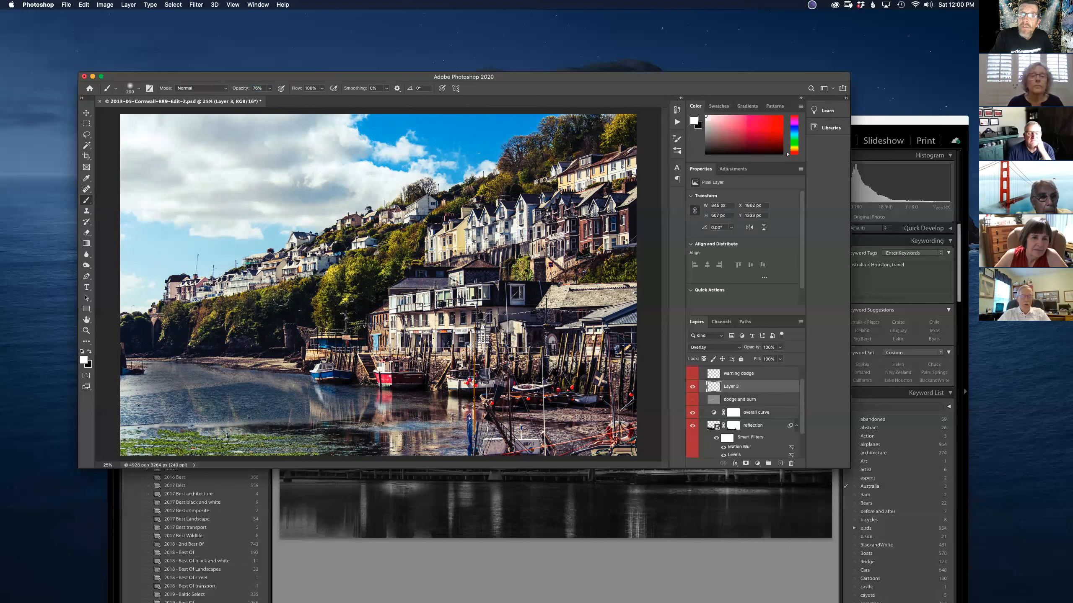
{"action": "left_click", "coordinate": [267, 300]}
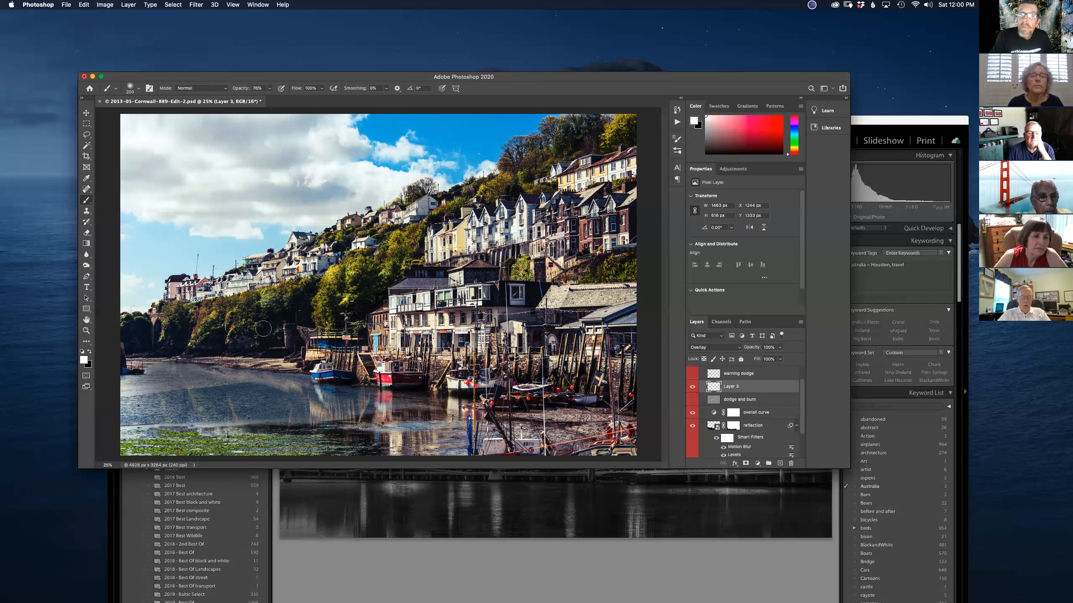
{"action": "left_click", "coordinate": [248, 323]}
{"action": "left_click", "coordinate": [214, 319]}
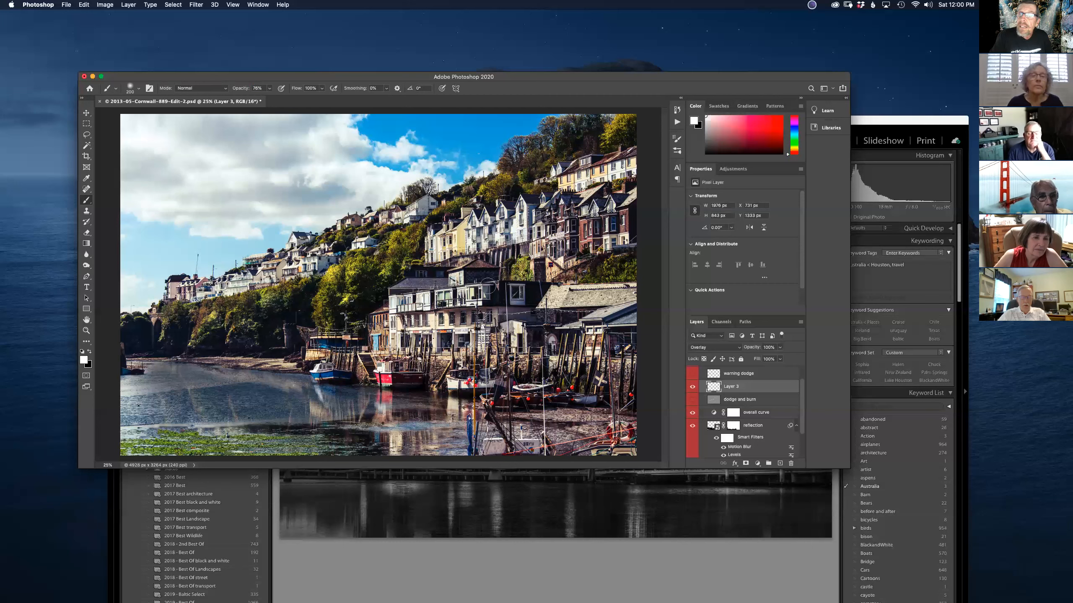
{"action": "left_click", "coordinate": [505, 183]}
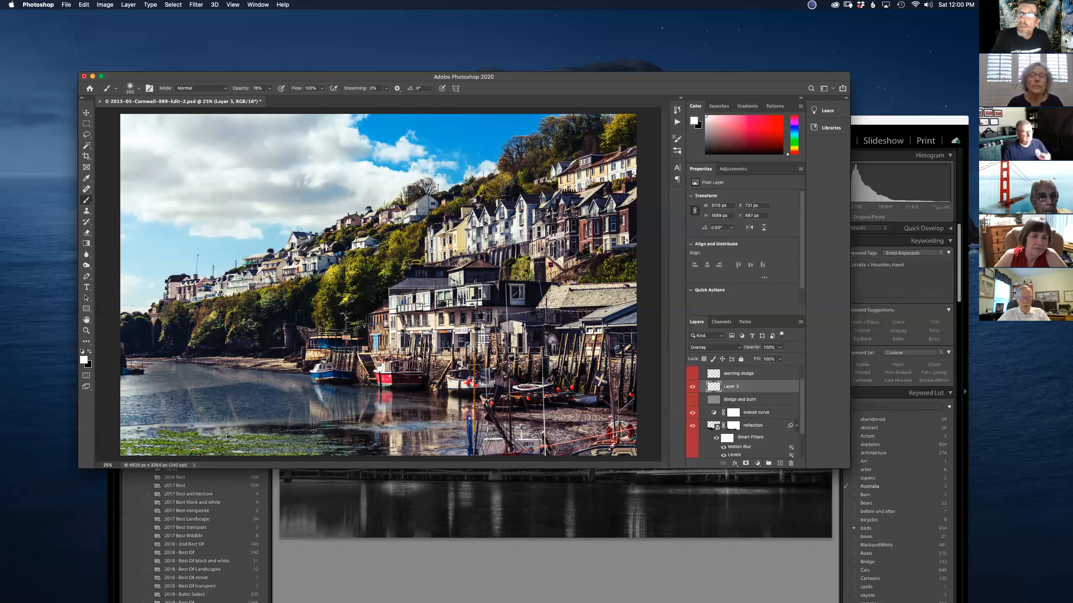
{"action": "left_click", "coordinate": [624, 273]}
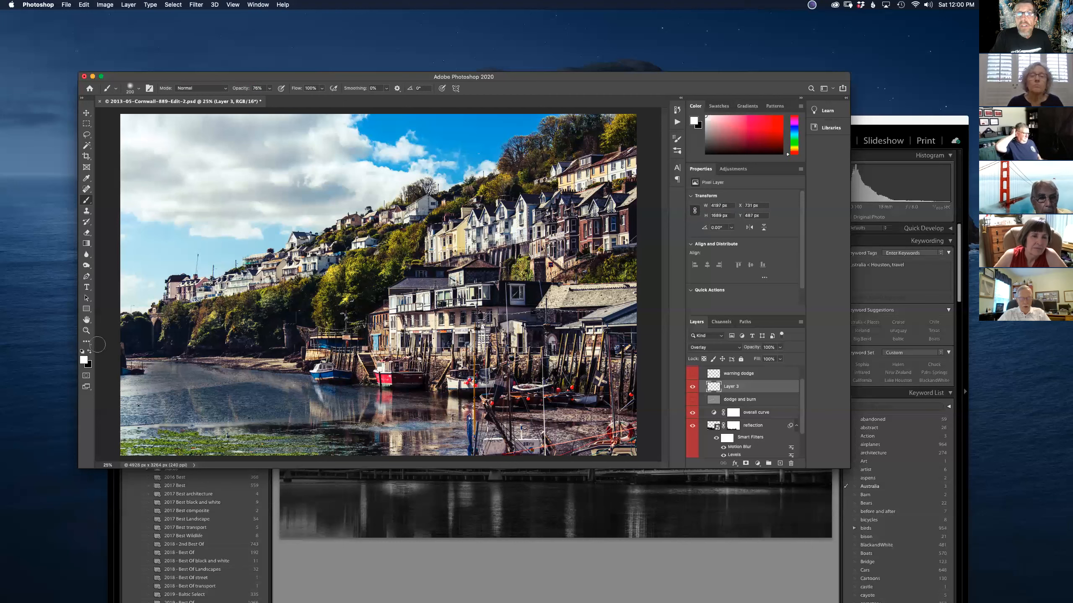
Step: Set the foreground color's hue to 58° in the Color Picker and return to the Brush tool
{"action": "key", "text": "i"}
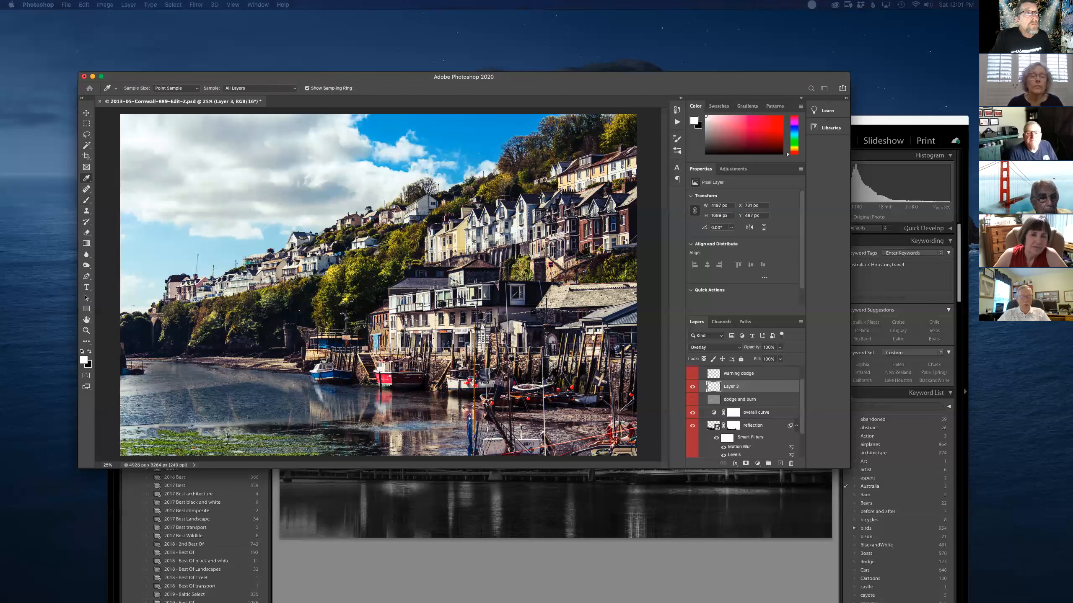
{"action": "left_click", "coordinate": [83, 360]}
{"action": "left_click", "coordinate": [243, 302]}
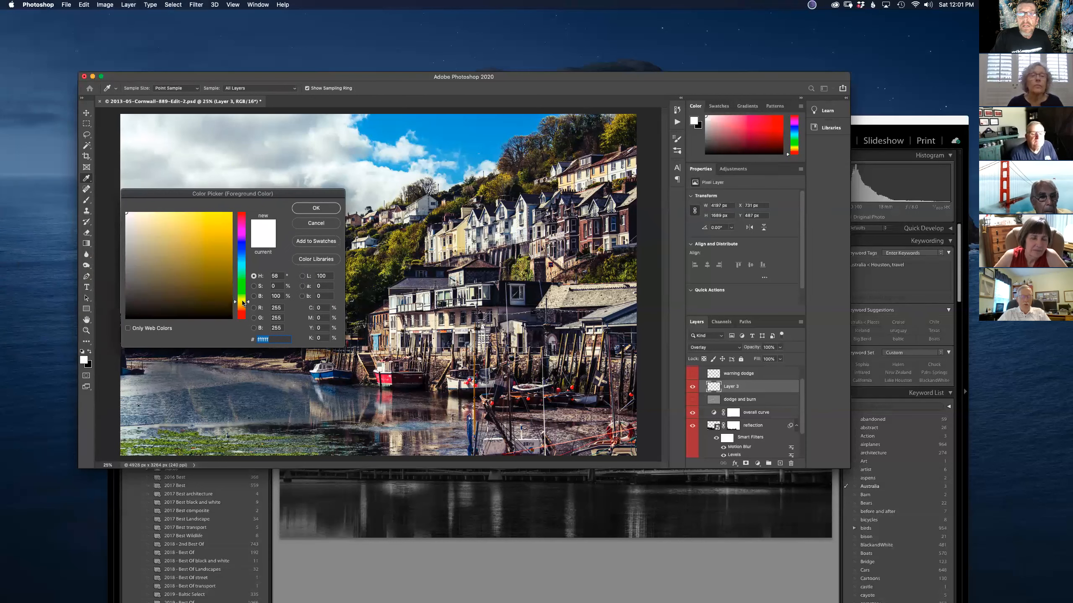
{"action": "left_click", "coordinate": [312, 210]}
{"action": "key", "text": "b"}
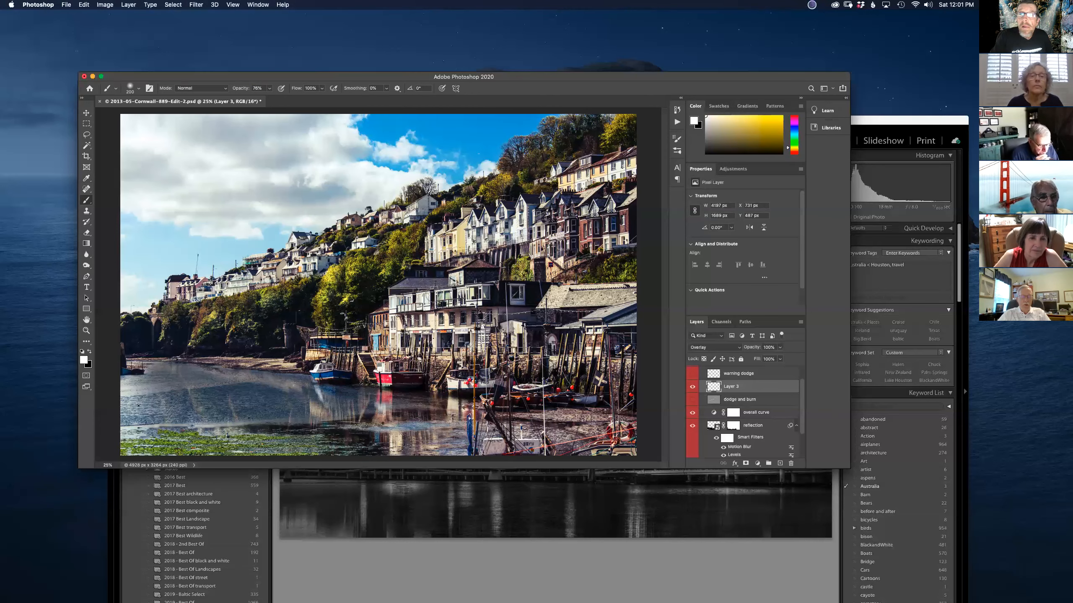
Step: Brush white over the shoreline below the wooded bank and over the trees at the top of the hillside
{"action": "key", "text": "ctrl+Up"}
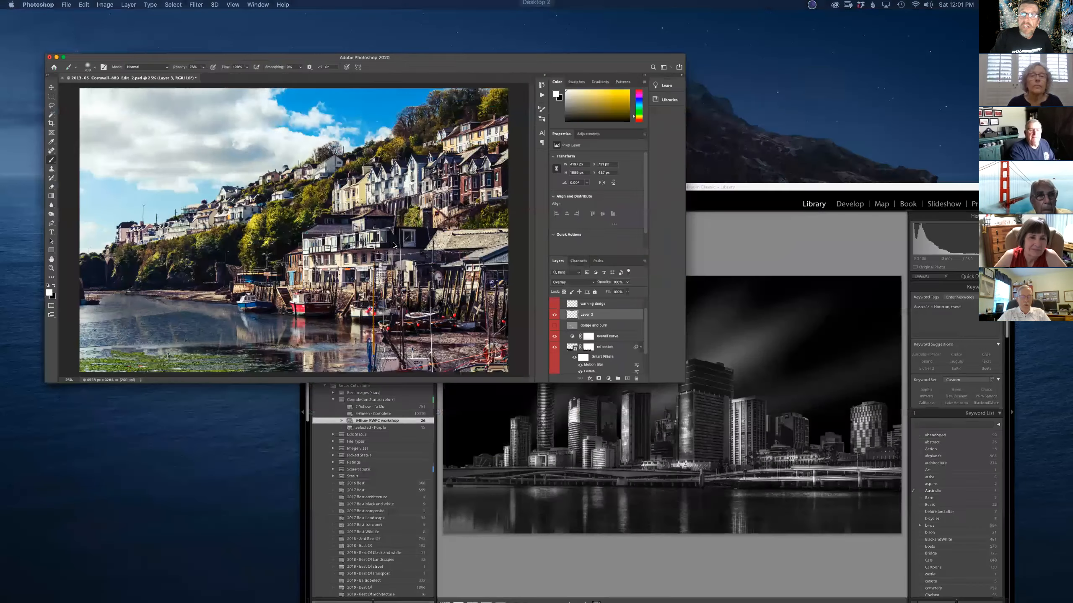
{"action": "left_click", "coordinate": [387, 271]}
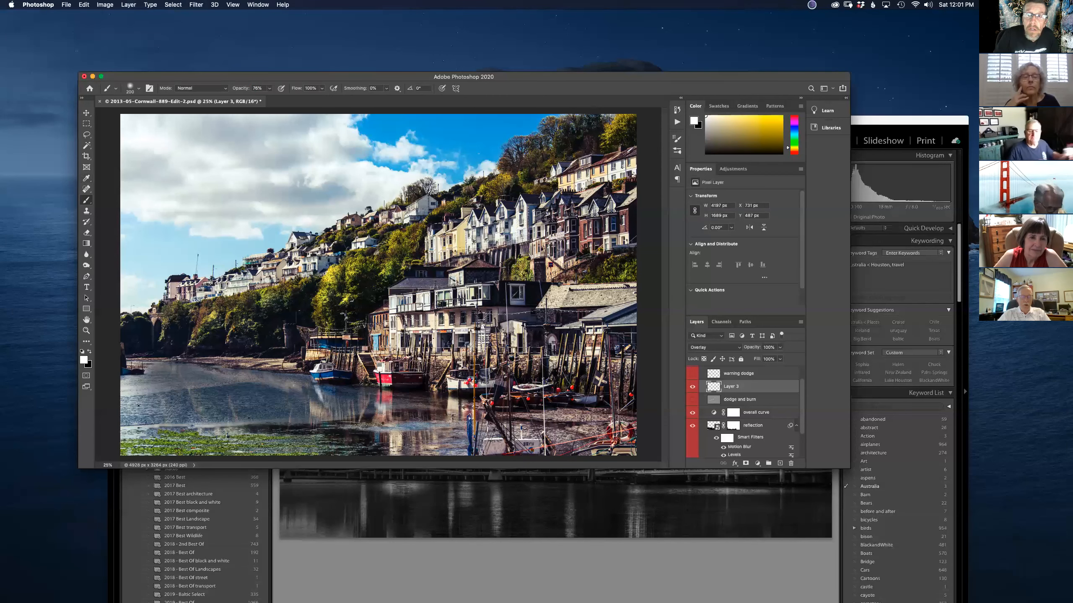
{"action": "left_click_drag", "start_coordinate": [212, 360], "coordinate": [197, 360]}
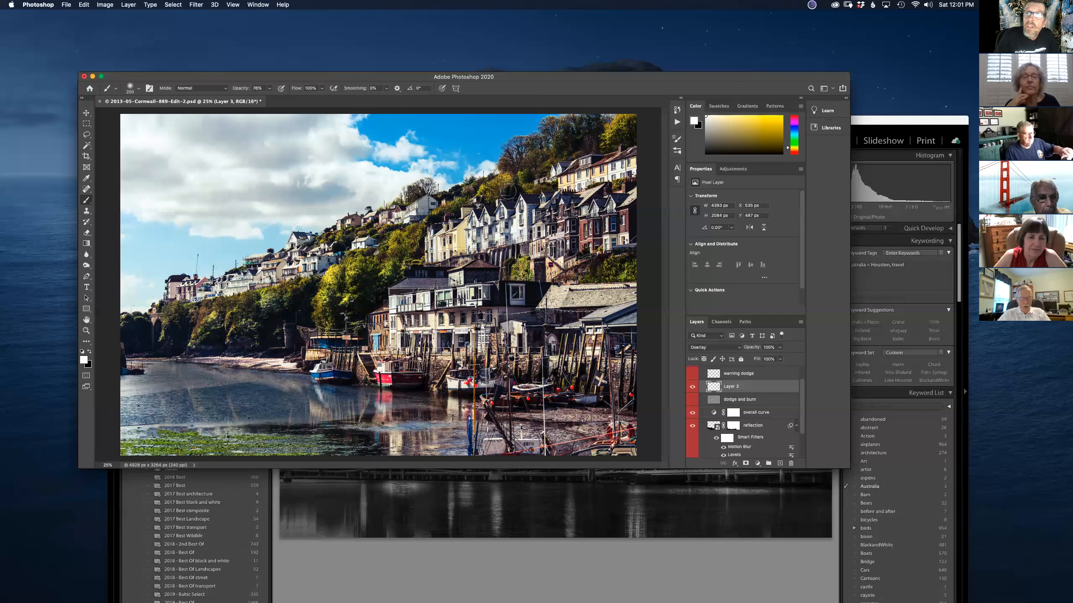
{"action": "left_click_drag", "start_coordinate": [596, 145], "coordinate": [611, 136]}
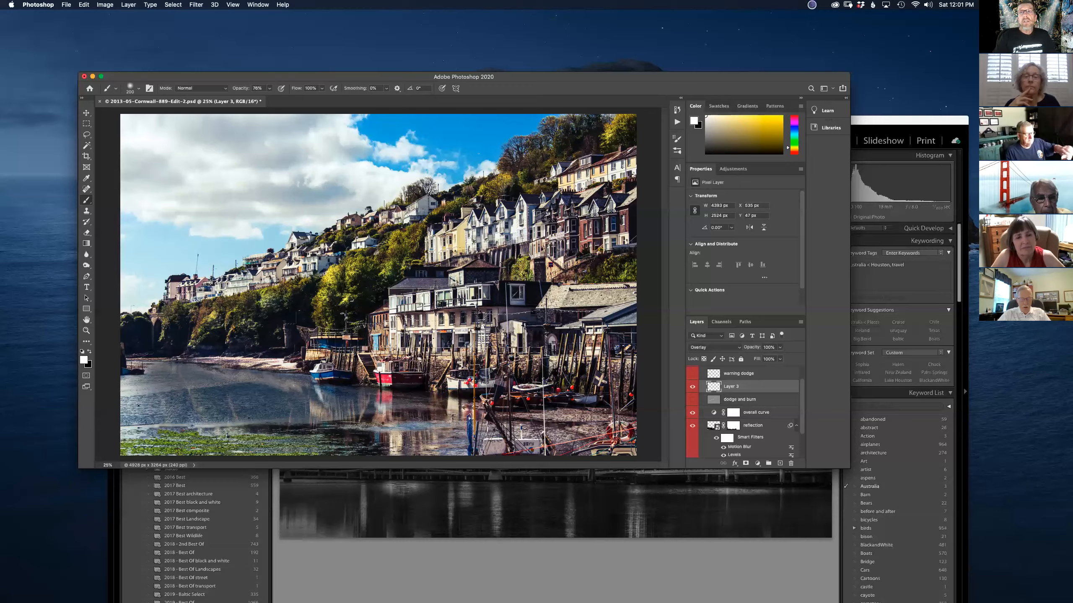
Step: Toggle the brushed Overlay layer's visibility to compare the photo with and without the white dodging
{"action": "key", "text": "ctrl+Up"}
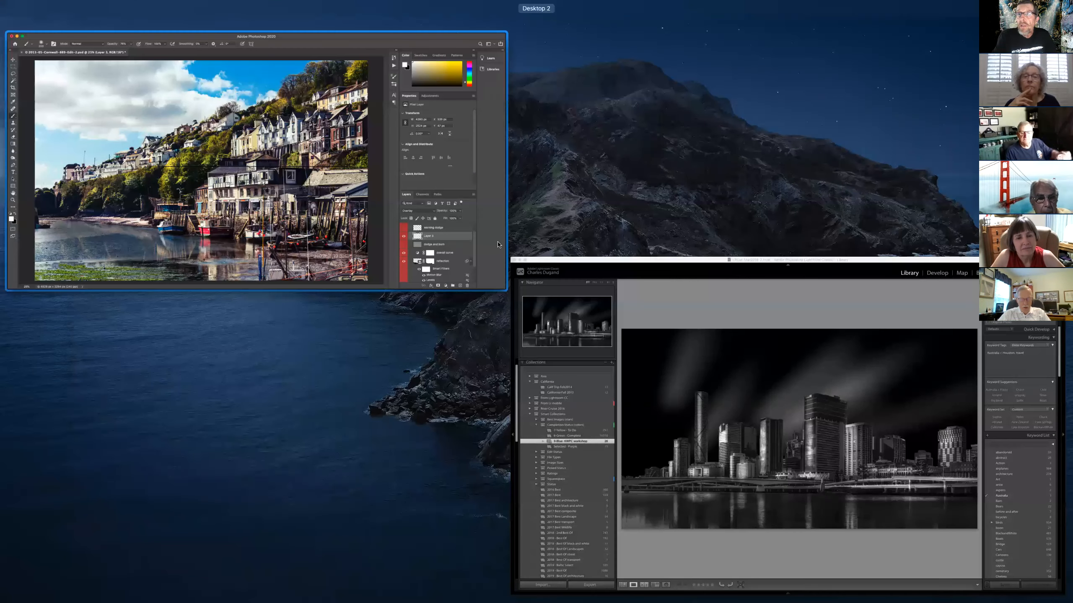
{"action": "left_click", "coordinate": [423, 233]}
{"action": "left_click", "coordinate": [692, 387]}
{"action": "left_click", "coordinate": [691, 387]}
{"action": "left_click", "coordinate": [692, 387]}
{"action": "left_click", "coordinate": [691, 387]}
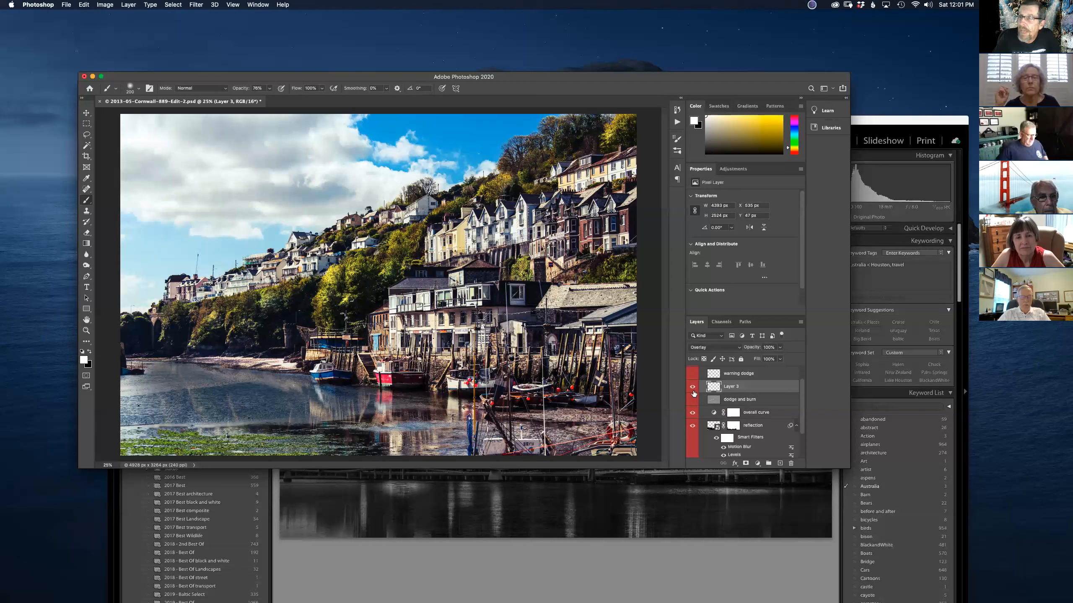
Step: Hide the brushed Overlay layer and show the dodge and burn and warming dodge layers
{"action": "left_click", "coordinate": [692, 386]}
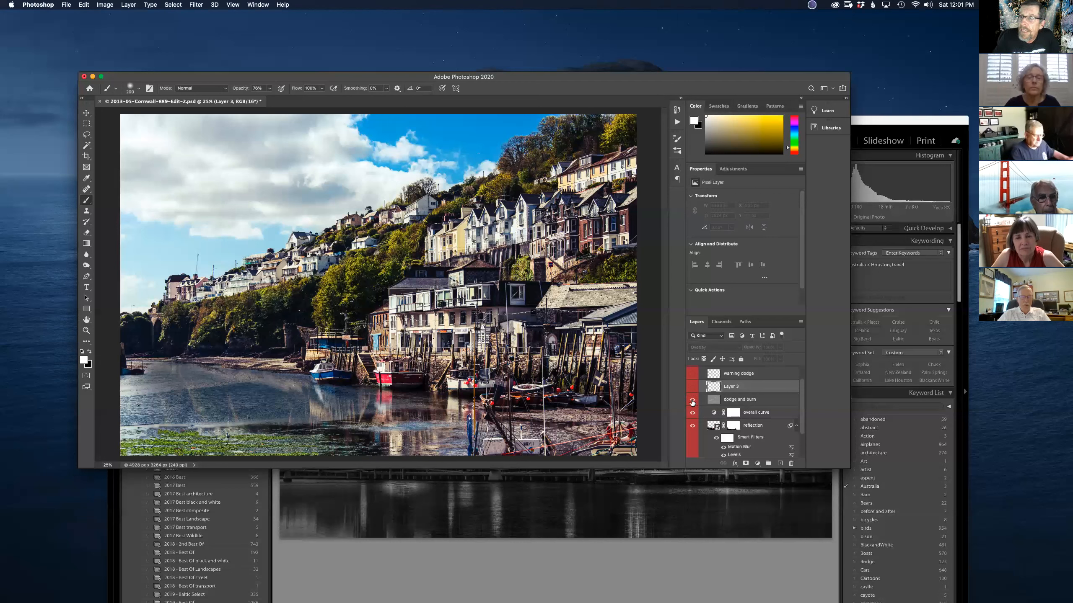
{"action": "left_click", "coordinate": [692, 399]}
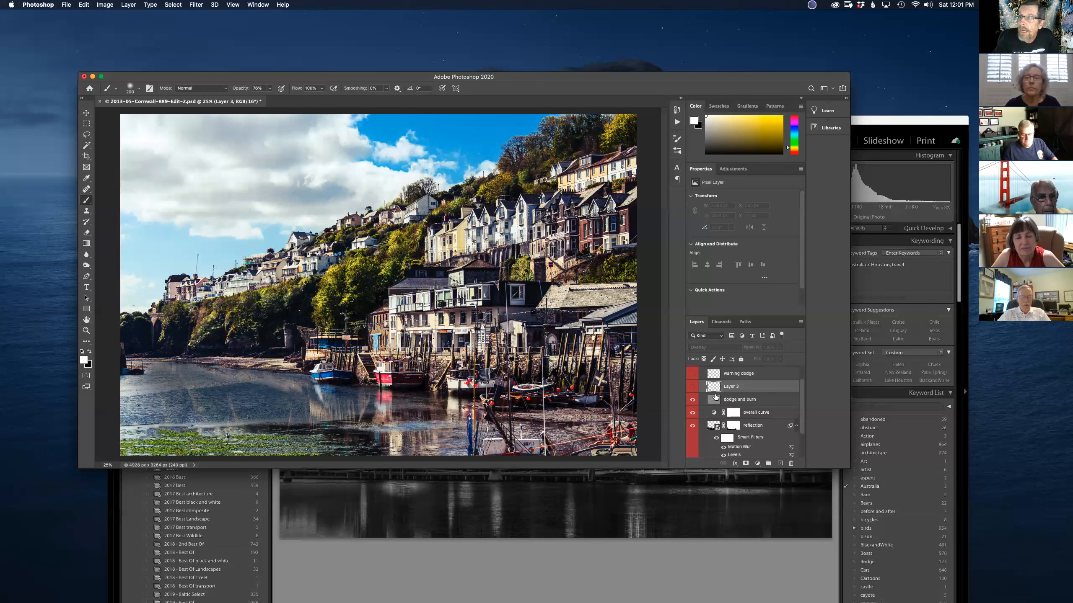
{"action": "scroll", "coordinate": [714, 395], "scroll_direction": "up", "scroll_amount": 1}
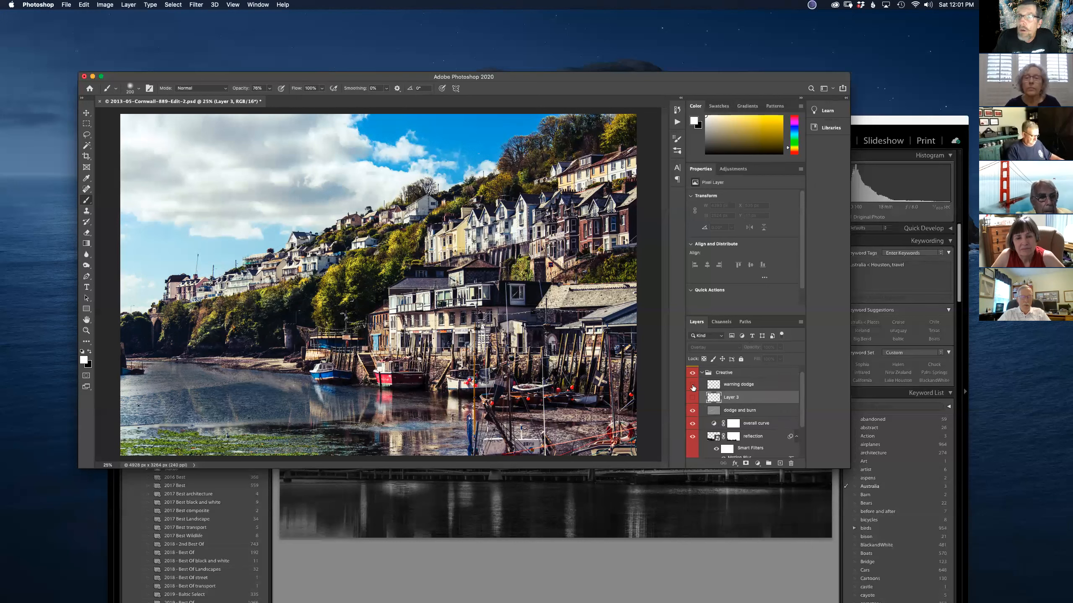
{"action": "left_click", "coordinate": [693, 387]}
{"action": "scroll", "coordinate": [697, 392], "scroll_direction": "up", "scroll_amount": 1}
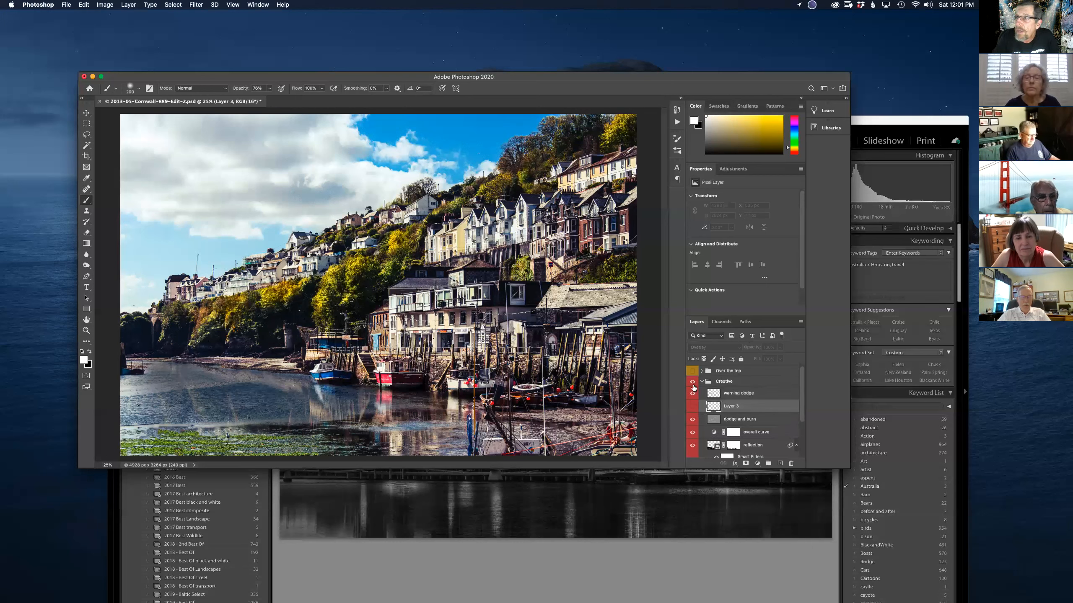
Step: Collapse the Creative group and inspect the birds and stamped effects layers inside the Over the top group
{"action": "left_click", "coordinate": [702, 382]}
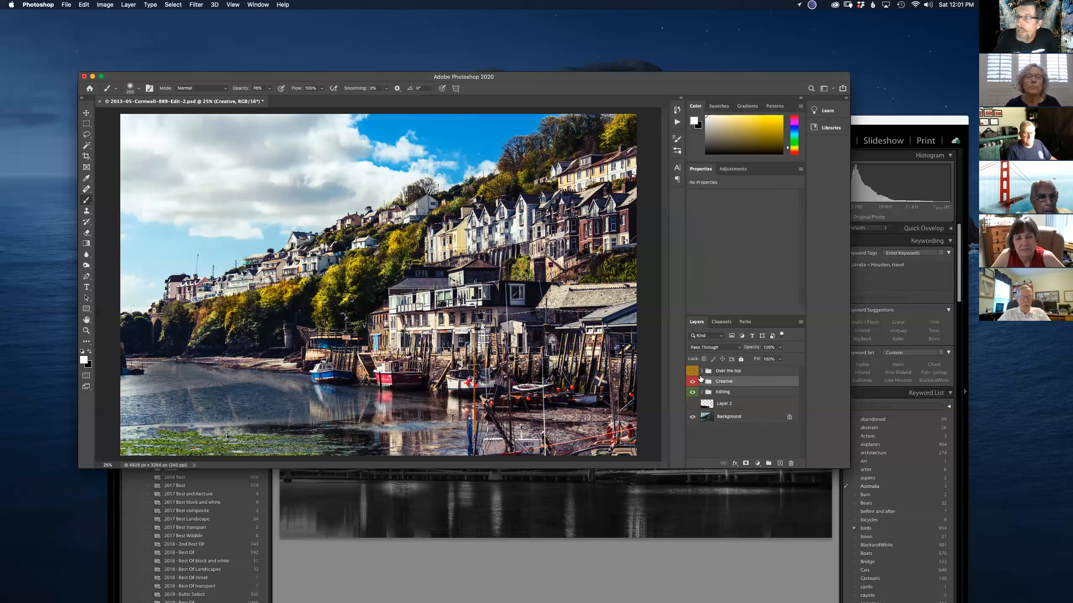
{"action": "left_click", "coordinate": [702, 371]}
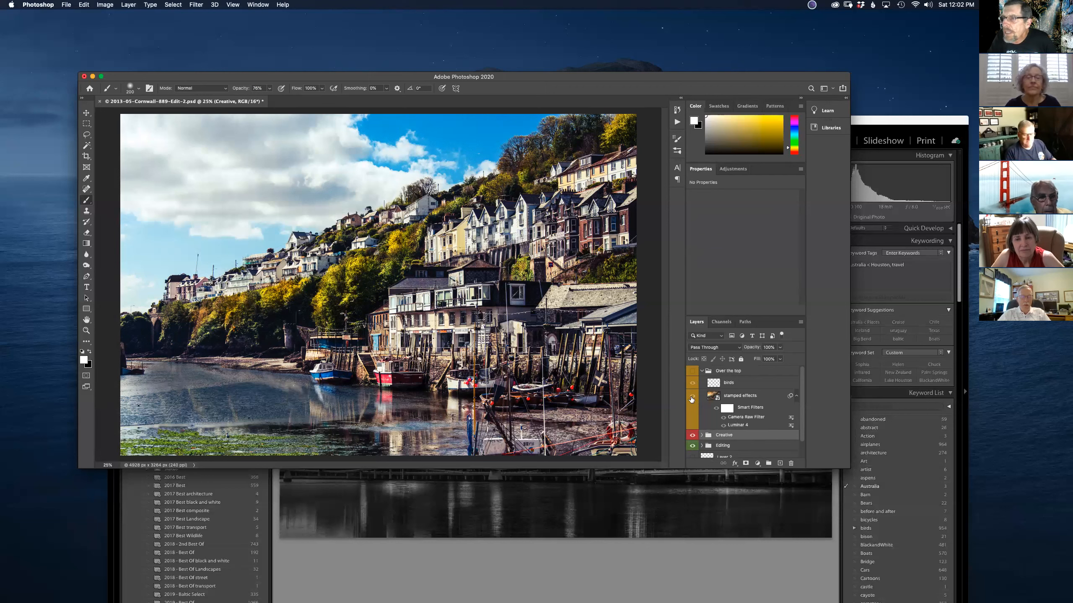
{"action": "left_click", "coordinate": [693, 372]}
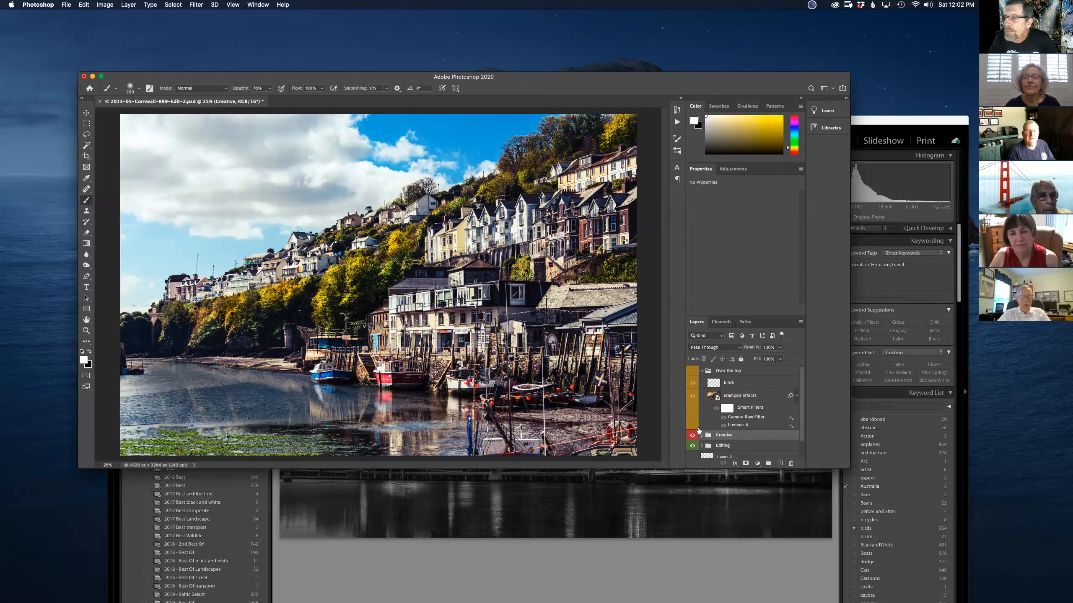
{"action": "left_click", "coordinate": [705, 372]}
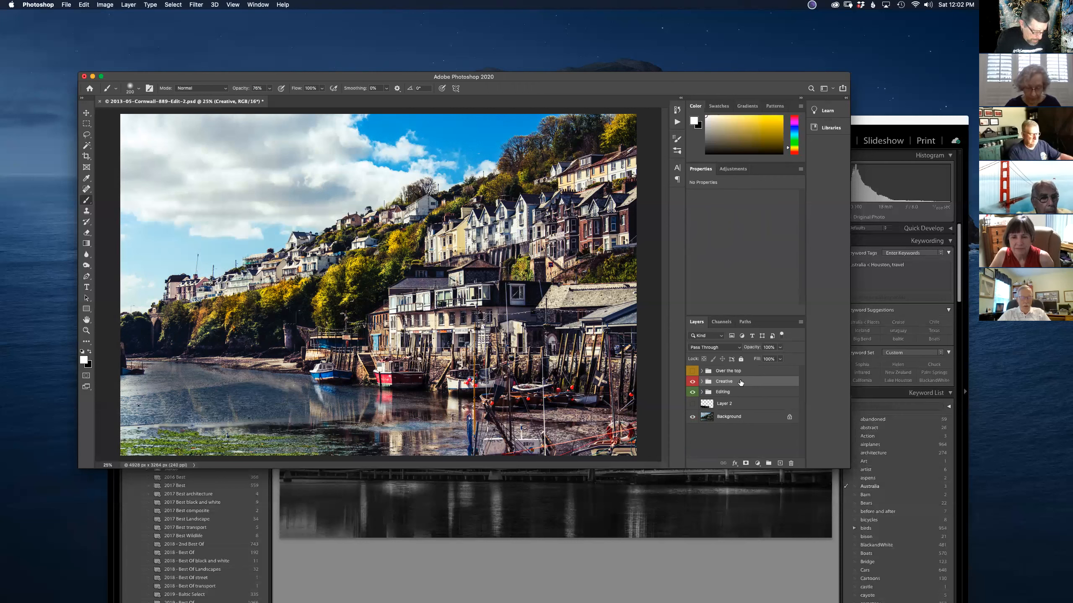
Step: Stamp all visible layers into a new layer above the Creative group, and hide the Creative and Editing groups
{"action": "key", "text": "super+alt+shift+e"}
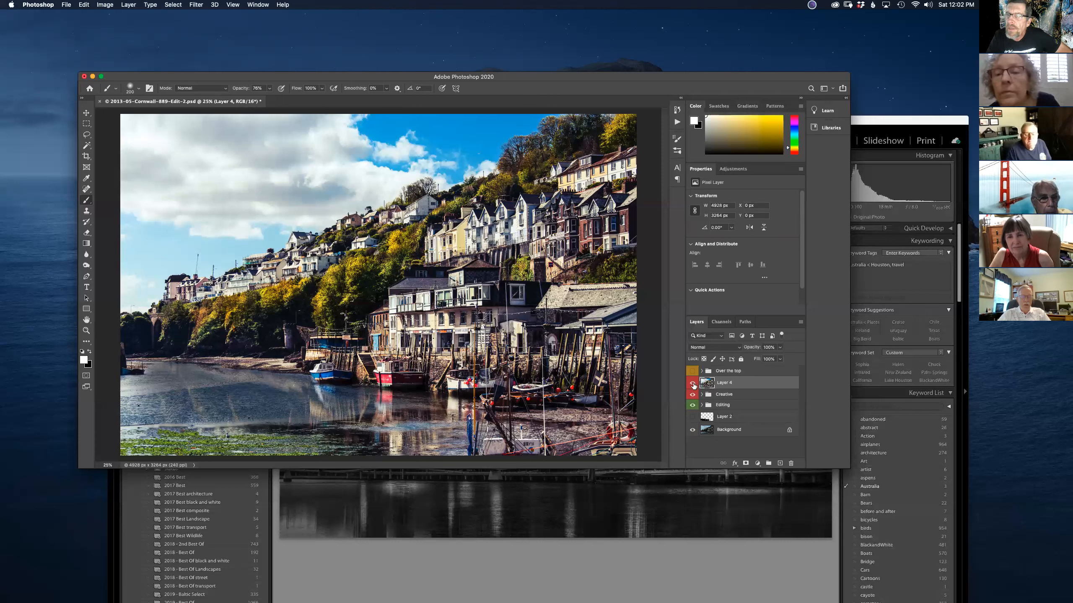
{"action": "left_click", "coordinate": [692, 395]}
{"action": "left_click", "coordinate": [692, 405]}
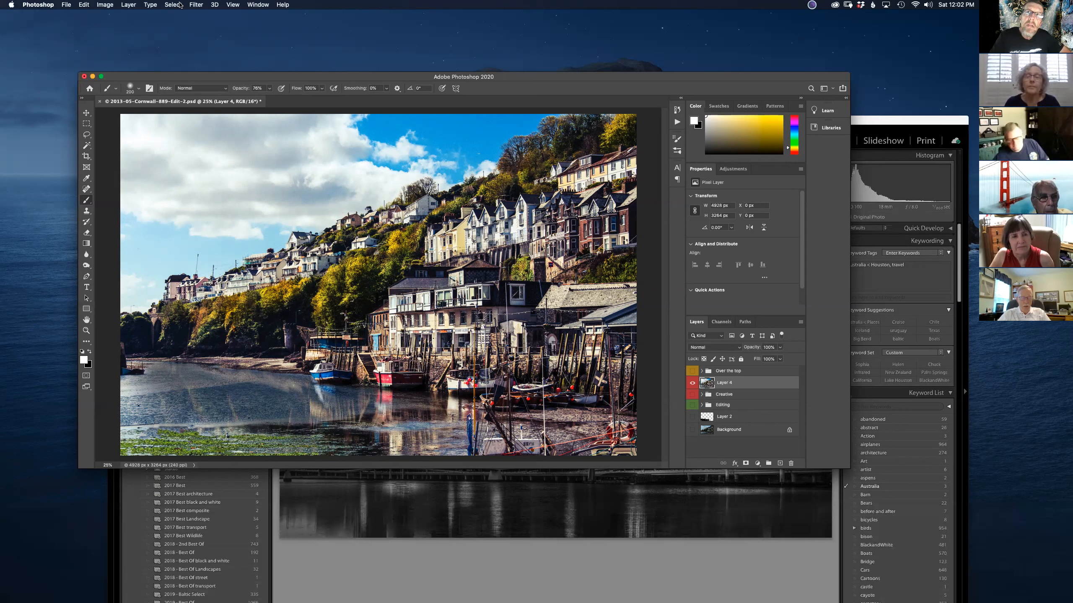
Step: Open the stamped layer in the Skylum Luminar 4 filter and move its window so the whole editor is in view
{"action": "left_click", "coordinate": [196, 5]}
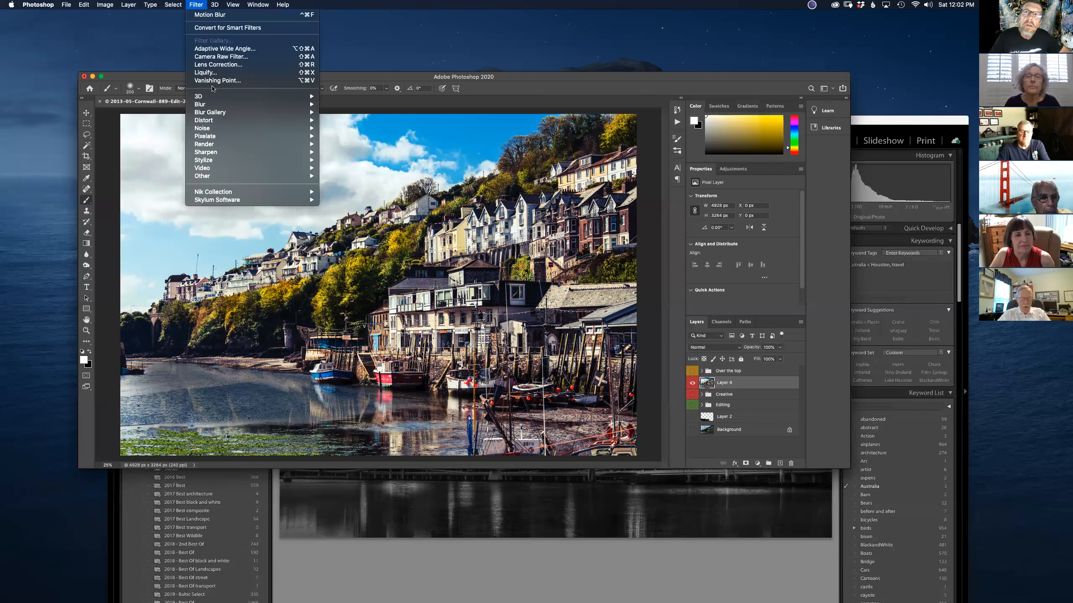
{"action": "mouse_move", "coordinate": [258, 197]}
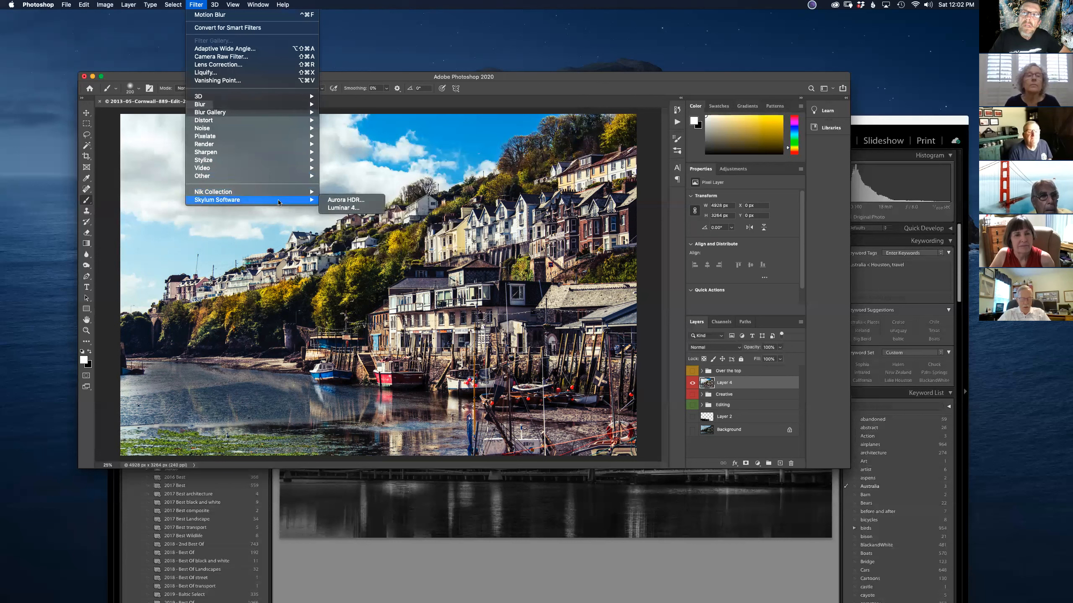
{"action": "left_click", "coordinate": [334, 208]}
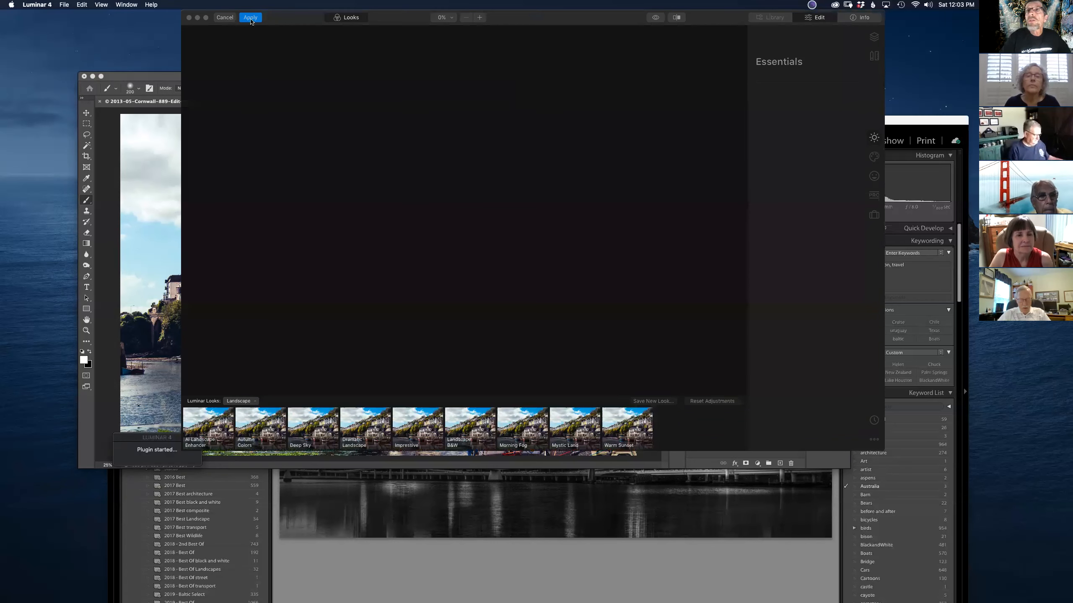
{"action": "left_click_drag", "start_coordinate": [292, 21], "coordinate": [206, 53]}
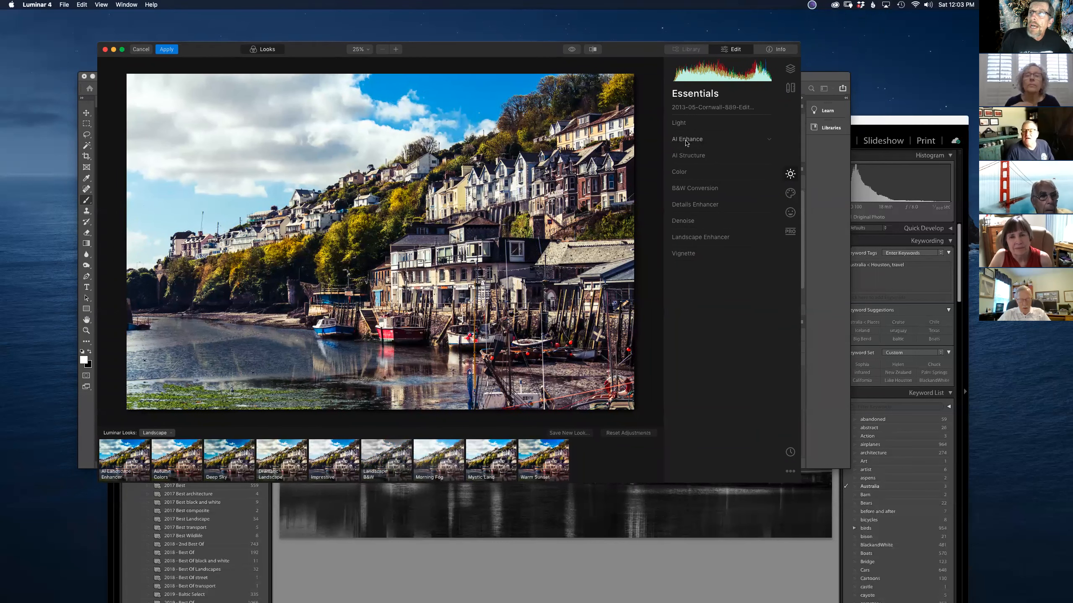
Step: Set AI Accent to 34 in the AI Enhance tool and reset AI Sky Enhancer to 0
{"action": "left_click", "coordinate": [769, 142]}
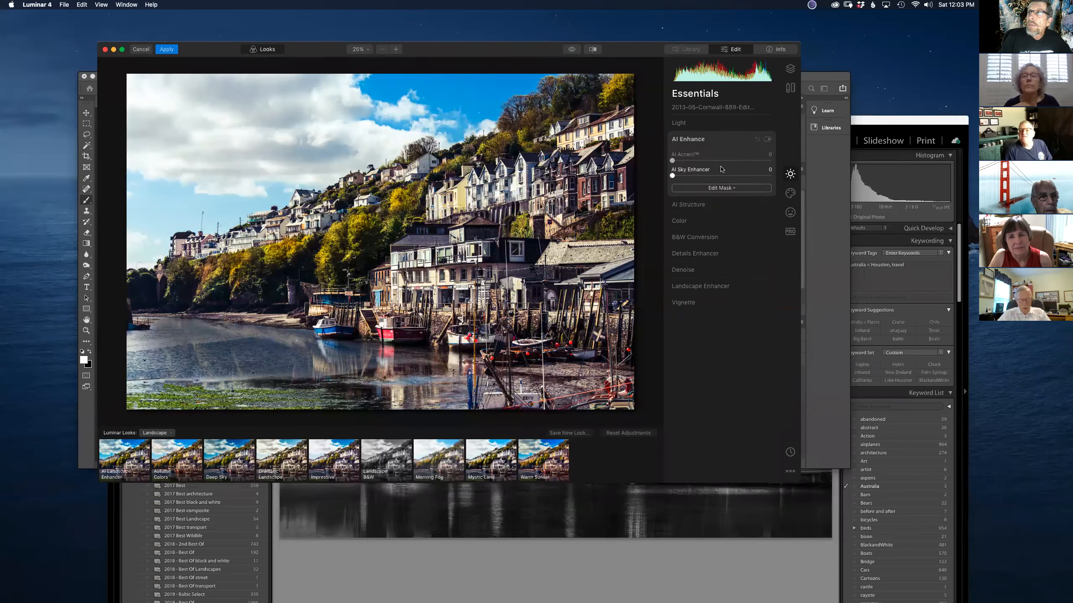
{"action": "left_click_drag", "start_coordinate": [672, 160], "coordinate": [719, 175]}
{"action": "double_click", "coordinate": [719, 175]}
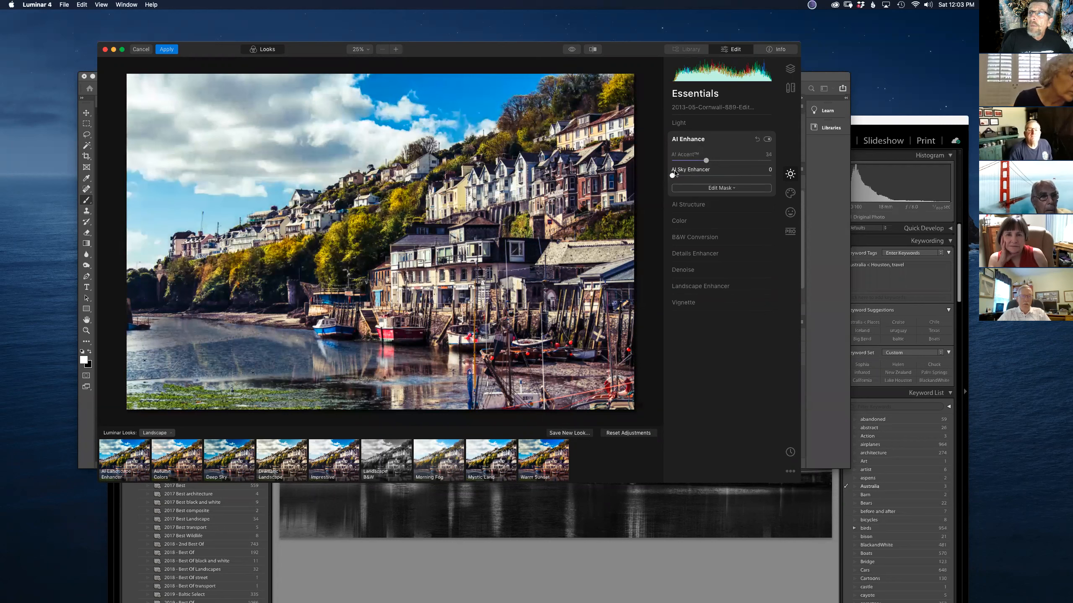
Step: Replace the photo's sky with Dramatic Sunset 3 using the creative AI Sky Replacement tool
{"action": "left_click", "coordinate": [790, 194]}
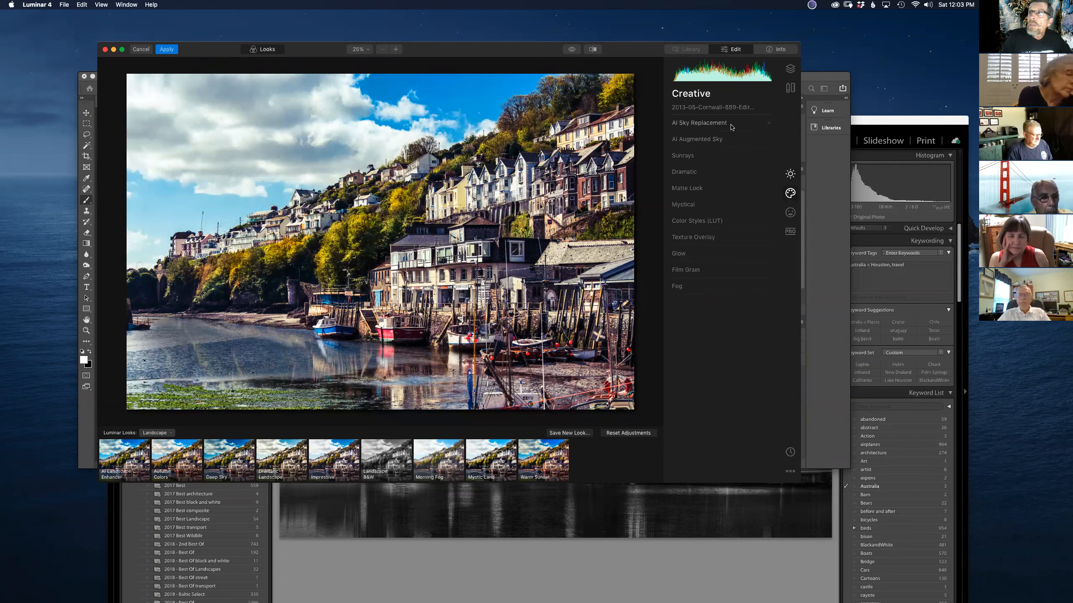
{"action": "left_click", "coordinate": [768, 123]}
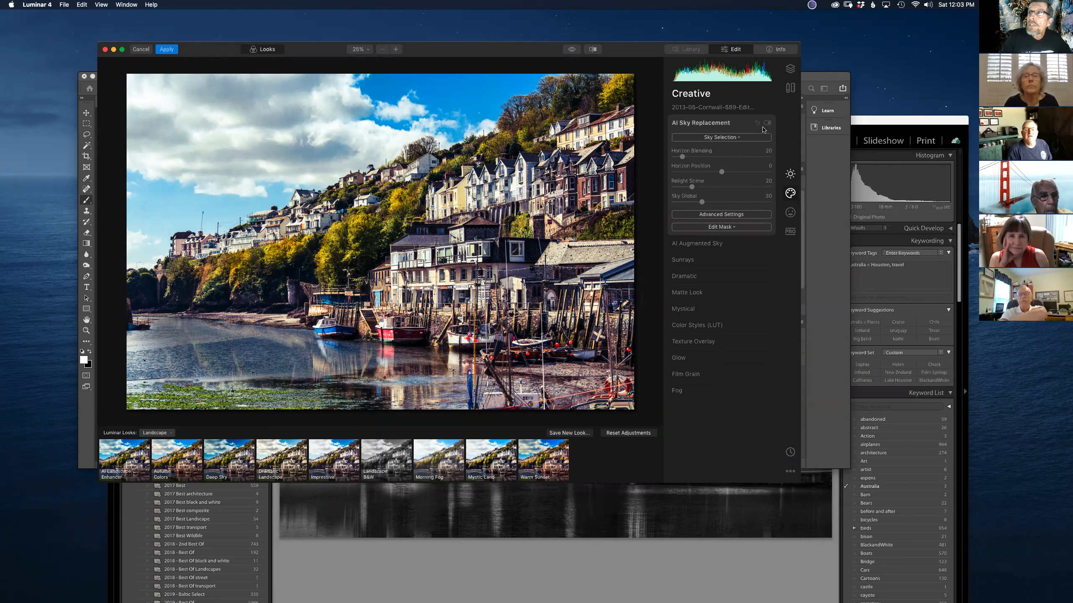
{"action": "left_click", "coordinate": [716, 138]}
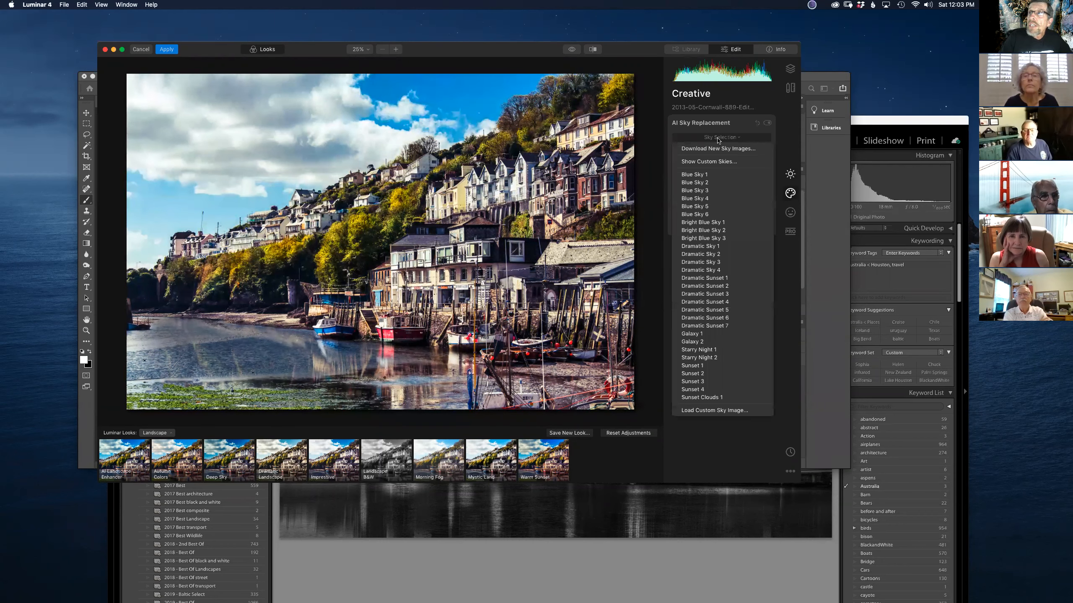
{"action": "left_click", "coordinate": [699, 294]}
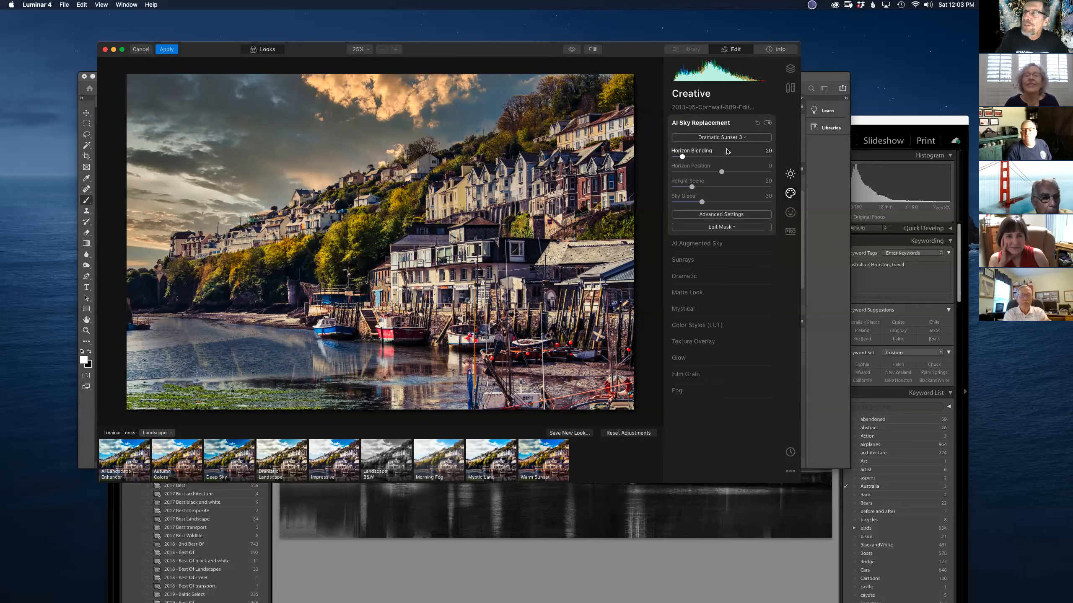
Step: Toggle AI Sky Replacement off and on to compare the original sky with the replaced one
{"action": "left_click", "coordinate": [767, 123]}
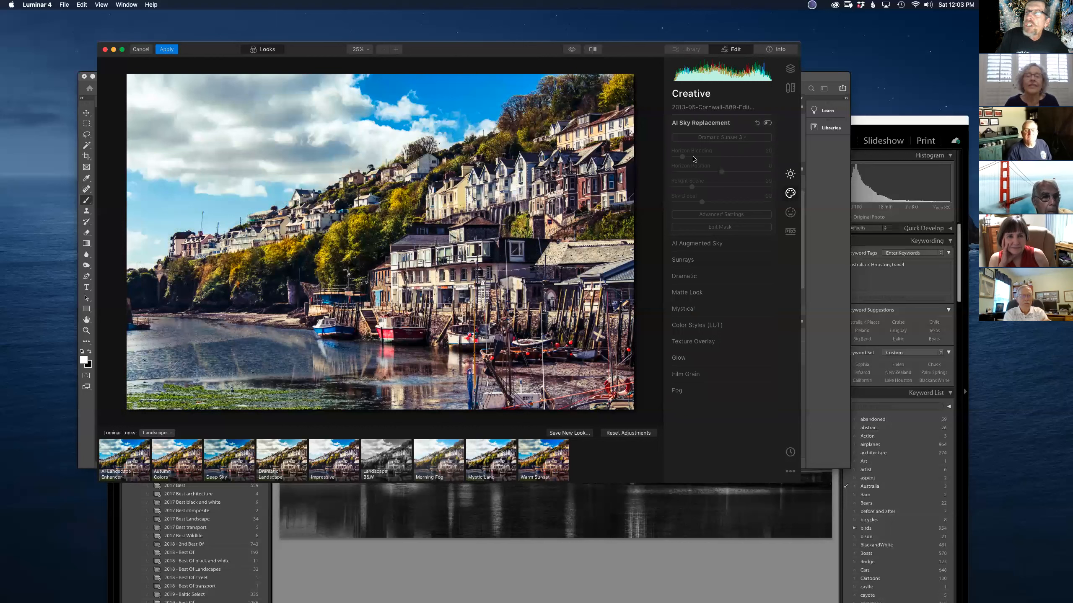
{"action": "left_click", "coordinate": [767, 123]}
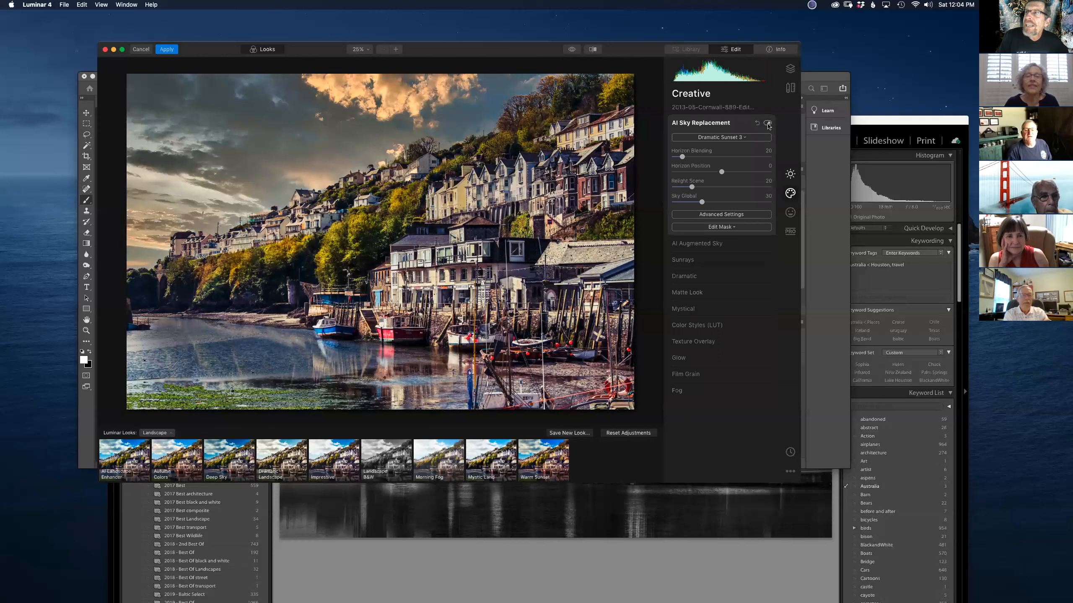
{"action": "left_click", "coordinate": [767, 123]}
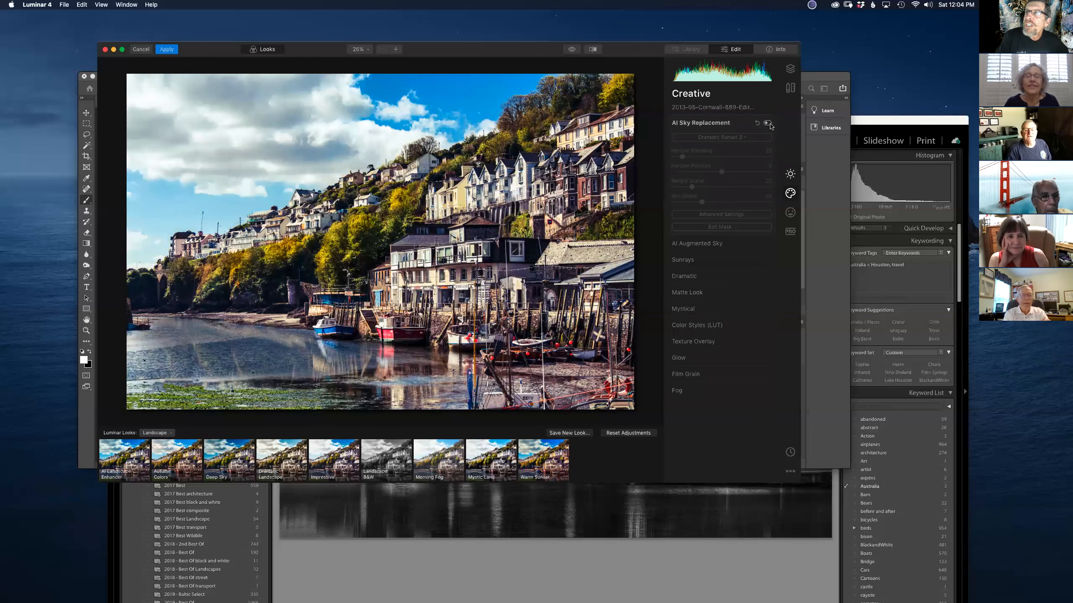
{"action": "left_click", "coordinate": [767, 123]}
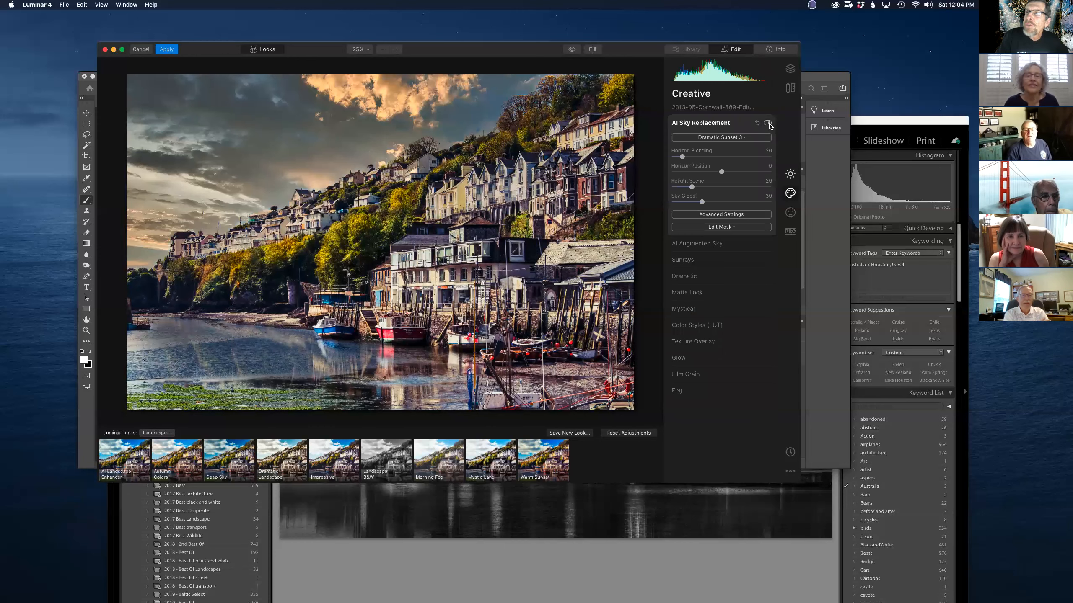
Step: Try the Dramatic Sunset 7 sky in AI Sky Replacement
{"action": "left_click", "coordinate": [725, 139]}
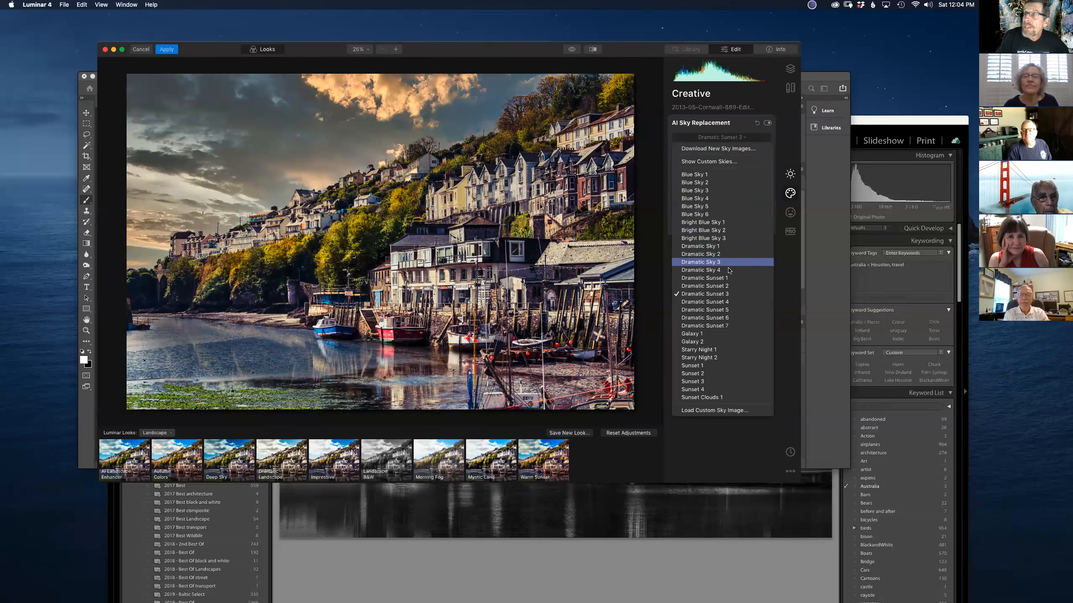
{"action": "left_click", "coordinate": [716, 326]}
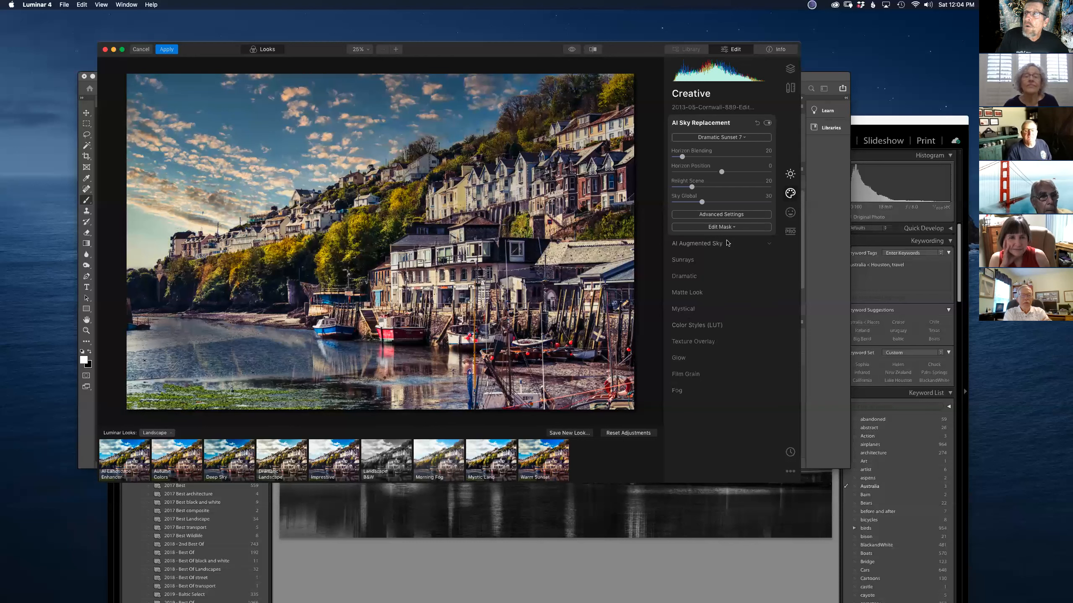
Step: Load the custom sky image 2018-03-Australia-783-Edit from the Sunsets folder and enable Flip Sky in the advanced settings
{"action": "left_click", "coordinate": [728, 137]}
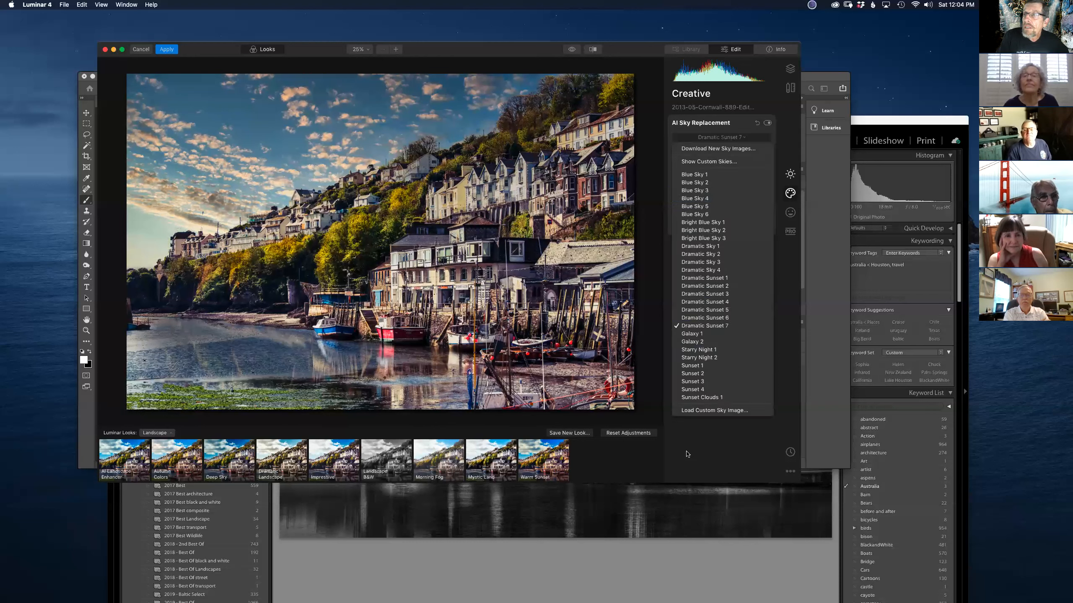
{"action": "left_click", "coordinate": [696, 412]}
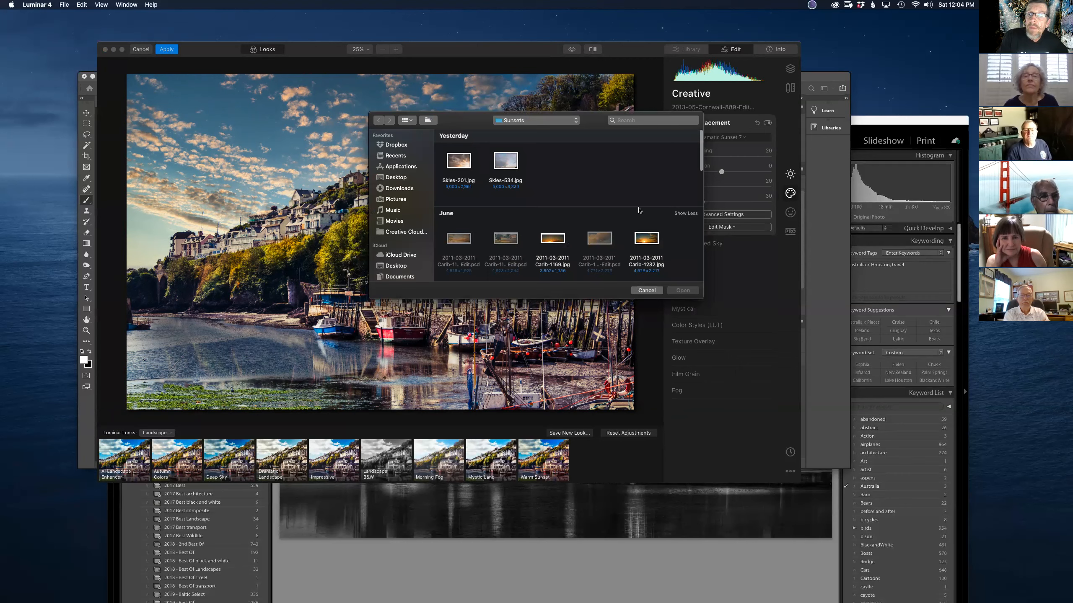
{"action": "scroll", "coordinate": [641, 212], "scroll_direction": "down", "scroll_amount": 5}
{"action": "scroll", "coordinate": [644, 216], "scroll_direction": "up", "scroll_amount": 5}
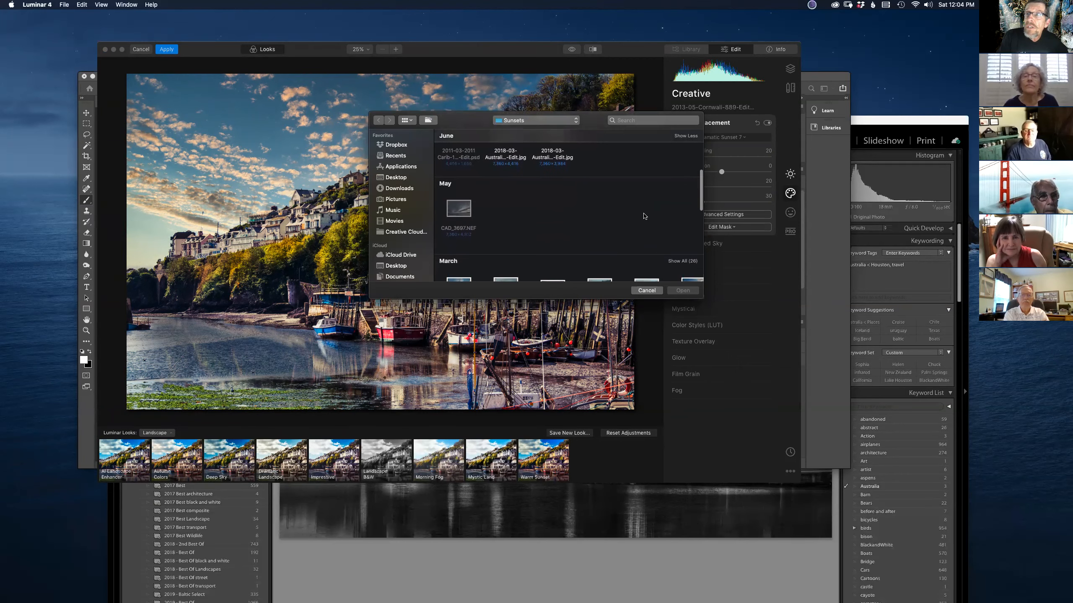
{"action": "left_click", "coordinate": [558, 276]}
{"action": "left_click", "coordinate": [676, 292]}
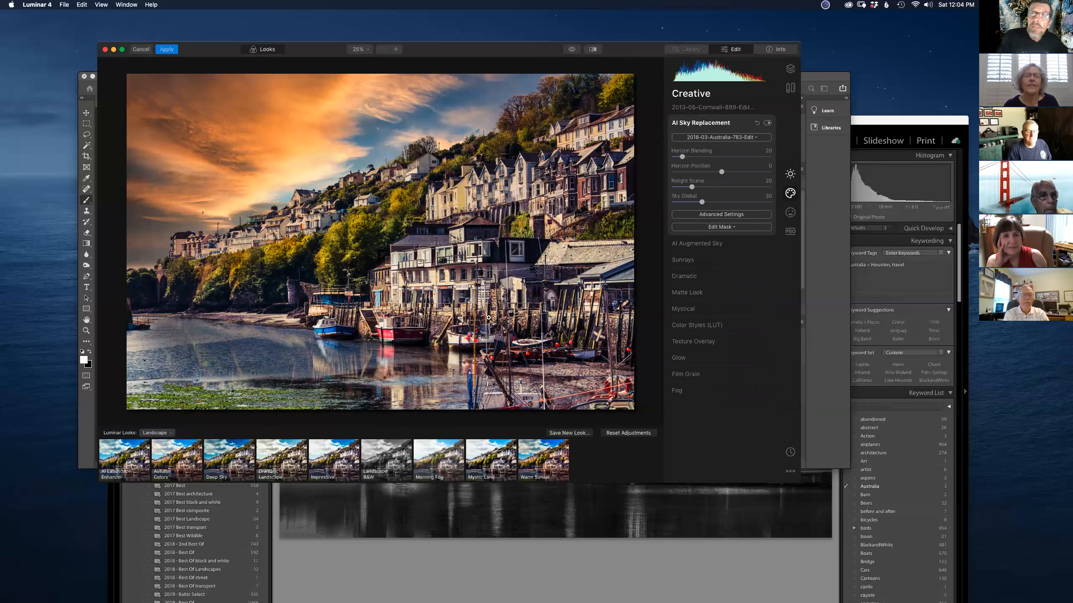
{"action": "left_click", "coordinate": [729, 215]}
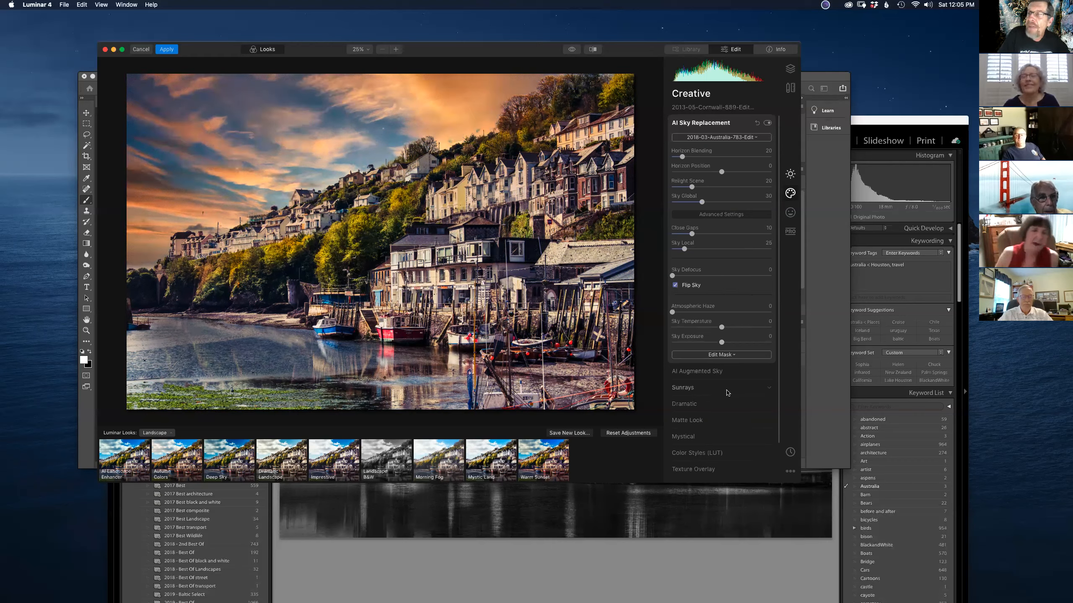
Step: Add Sunrays from just outside the photo's upper-left corner with amount 16, overall look 62, length 68 and penetration 44, and apply the Luminar edits
{"action": "left_click", "coordinate": [767, 391]}
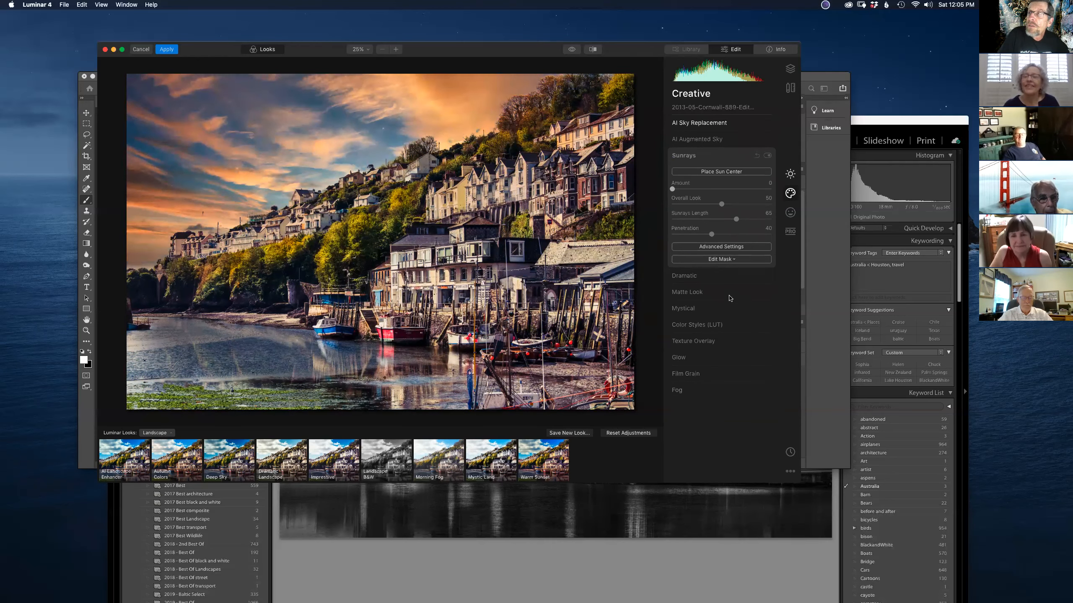
{"action": "left_click", "coordinate": [717, 172]}
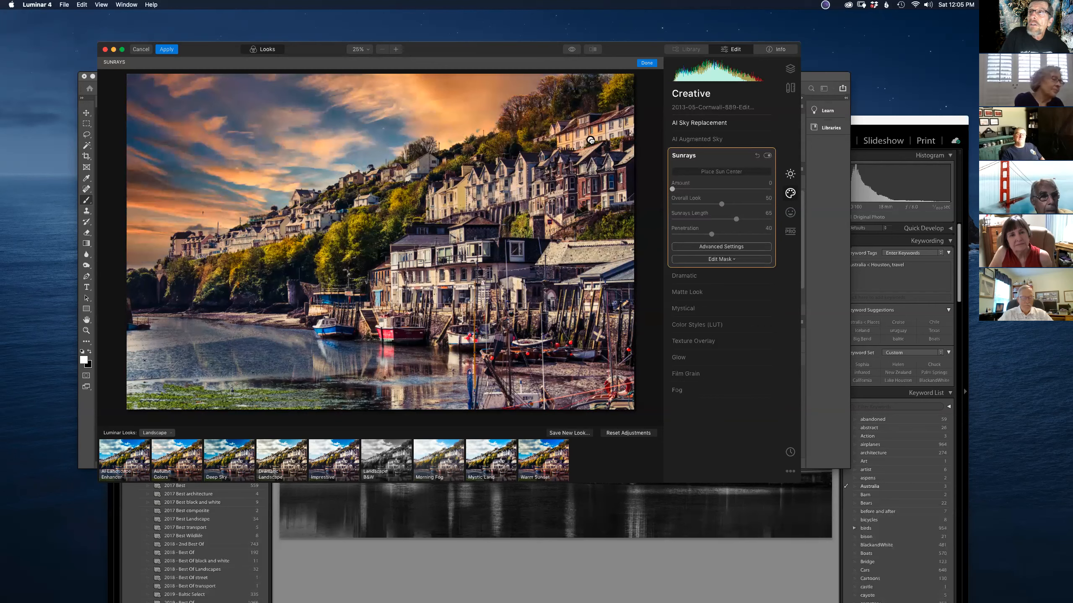
{"action": "left_click_drag", "start_coordinate": [673, 191], "coordinate": [721, 203]}
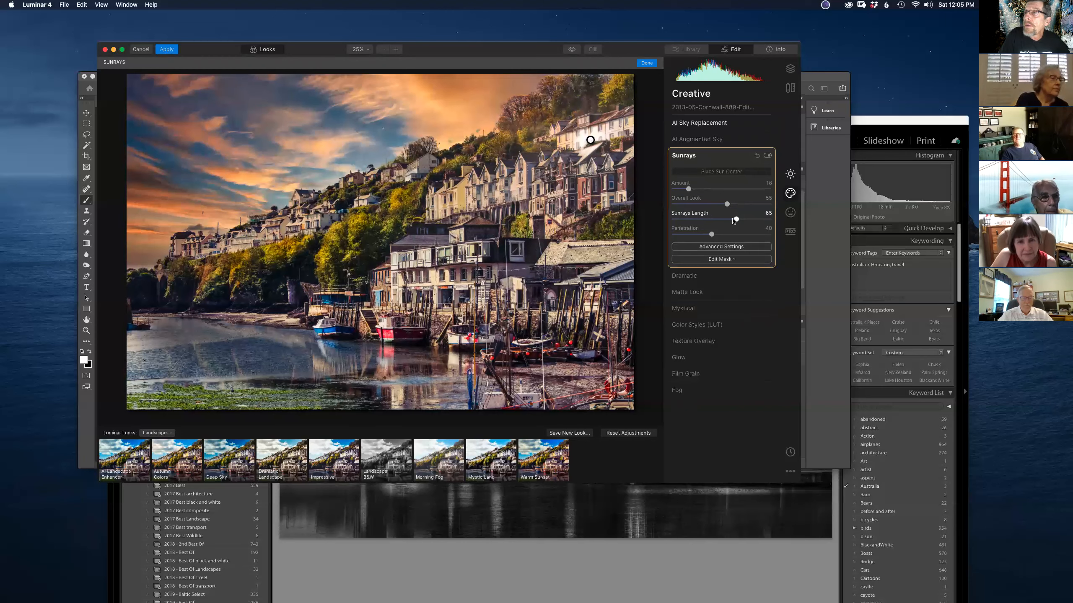
{"action": "left_click_drag", "start_coordinate": [737, 220], "coordinate": [735, 220]}
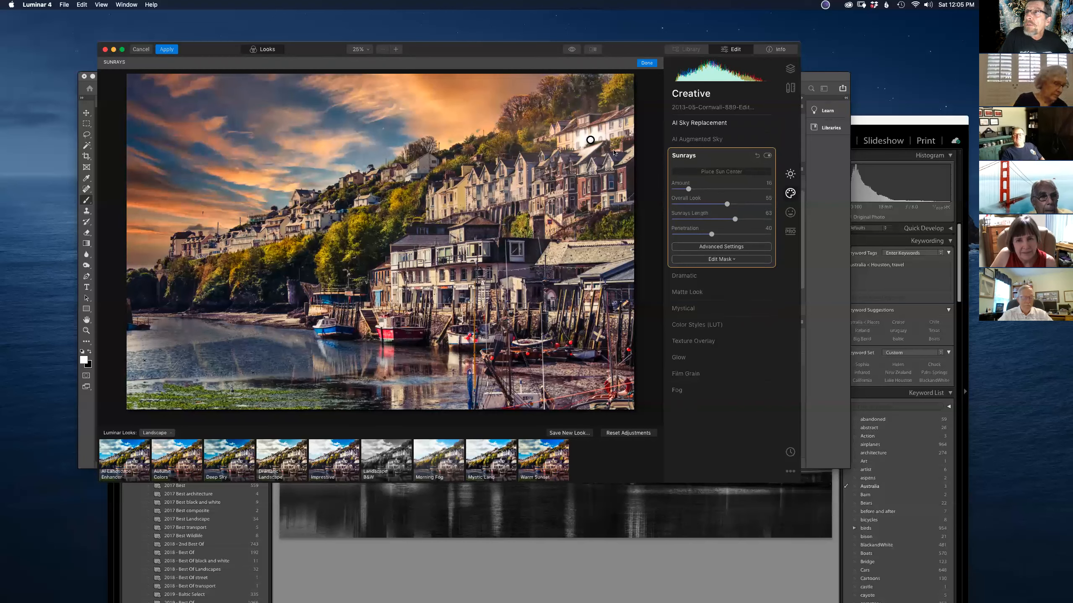
{"action": "left_click_drag", "start_coordinate": [589, 140], "coordinate": [113, 87]}
{"action": "left_click_drag", "start_coordinate": [111, 94], "coordinate": [113, 91]}
{"action": "left_click_drag", "start_coordinate": [711, 234], "coordinate": [735, 204]}
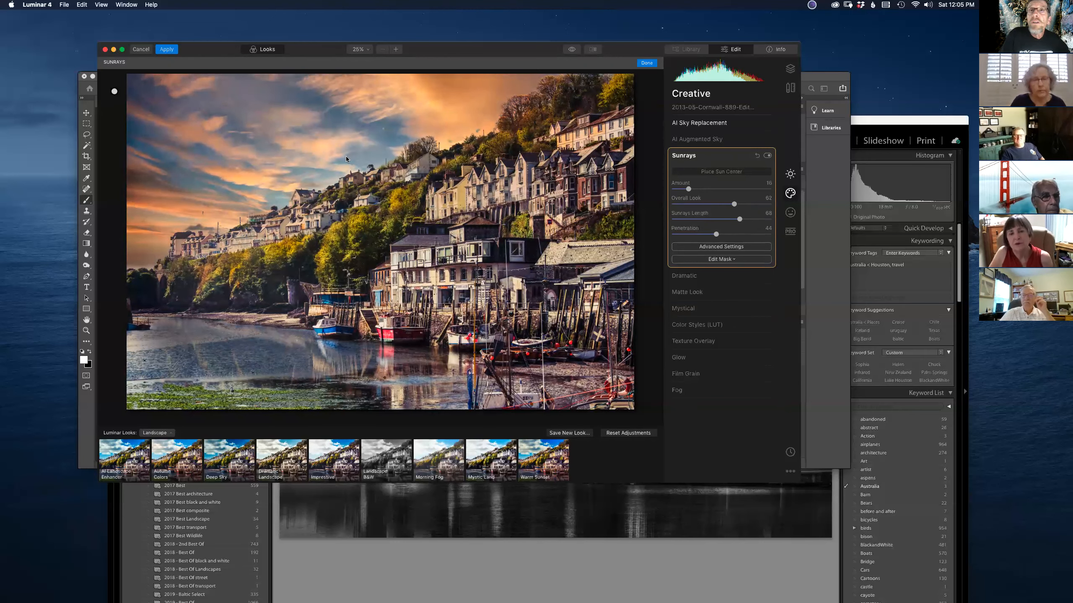
{"action": "left_click", "coordinate": [647, 63]}
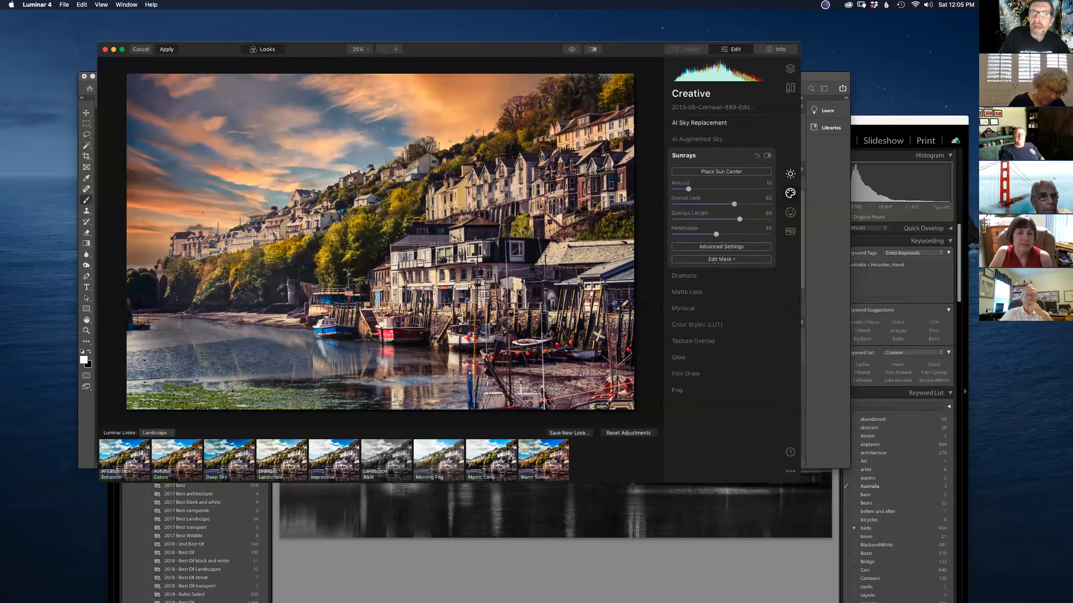
{"action": "key", "text": "Return"}
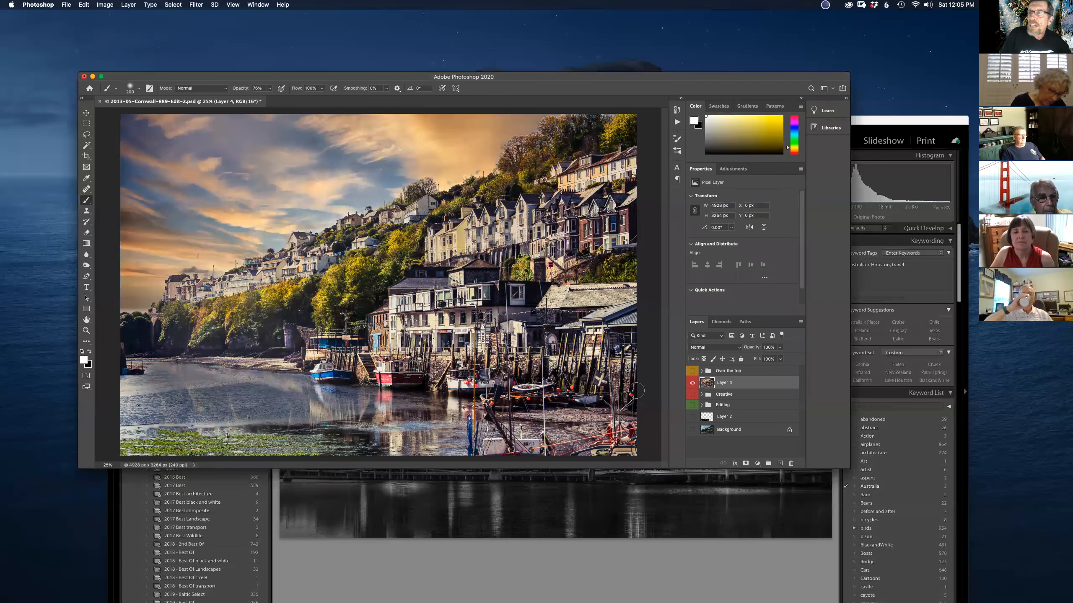
Step: Toggle the Luminar-edited stamped layer off and on, and show the Creative group again
{"action": "left_click", "coordinate": [692, 382]}
{"action": "left_click", "coordinate": [693, 383]}
{"action": "left_click", "coordinate": [692, 394]}
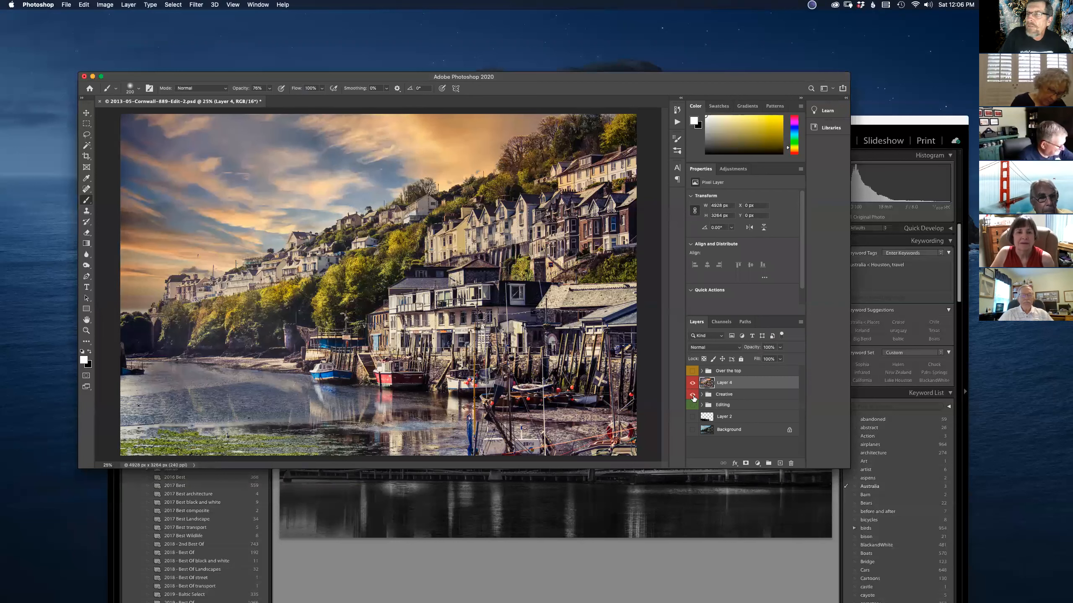
Step: Isolate the Creative group and turn the Editing group, Layer 2 and Background back on beneath it
{"action": "left_click", "coordinate": [692, 394], "text": "alt"}
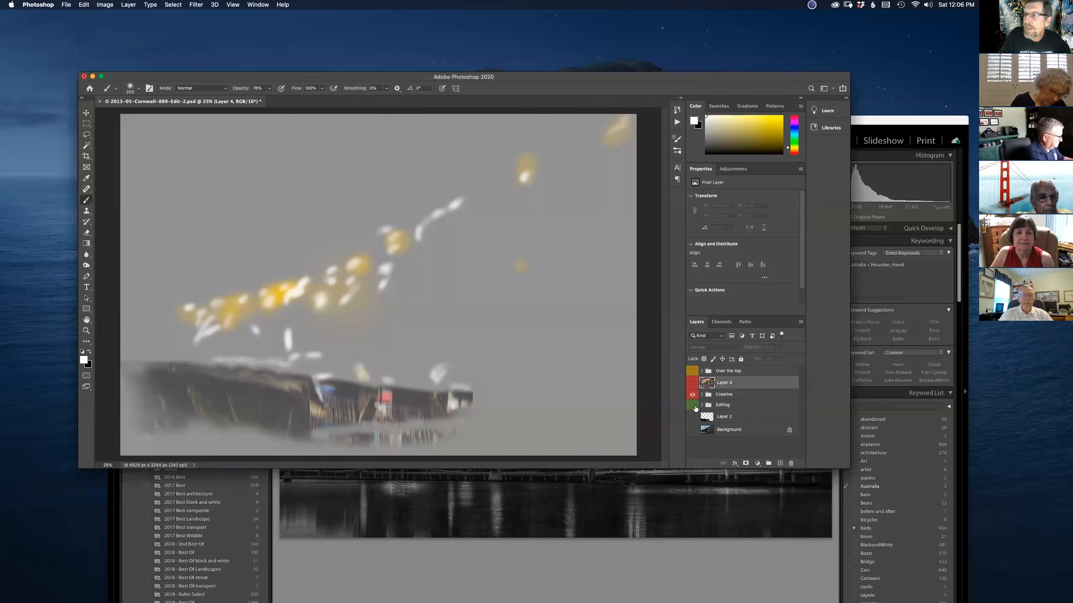
{"action": "left_click", "coordinate": [693, 405]}
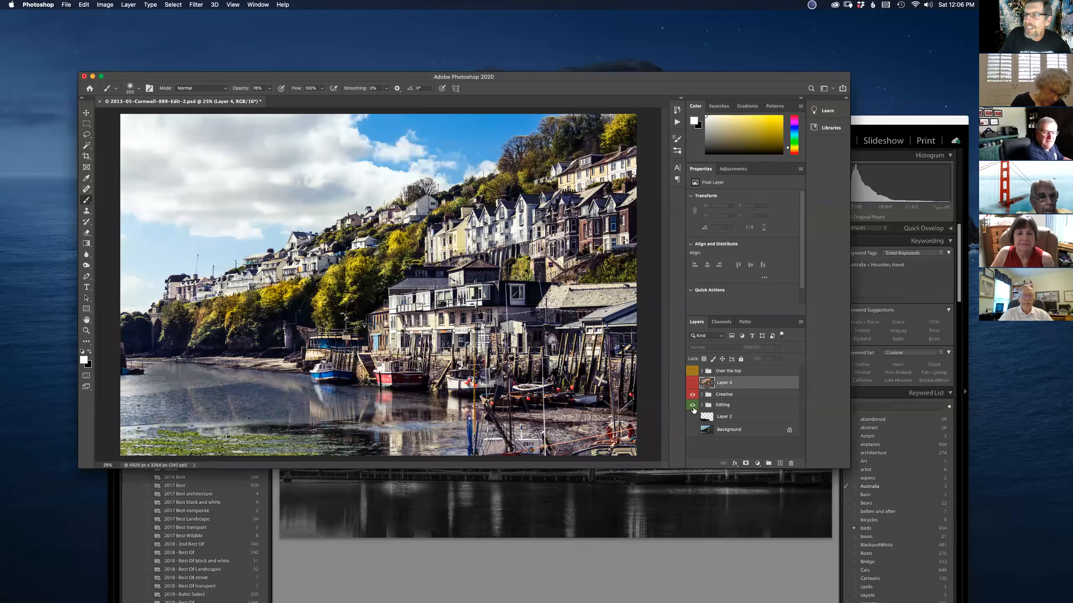
{"action": "left_click", "coordinate": [693, 417]}
{"action": "left_click", "coordinate": [693, 429]}
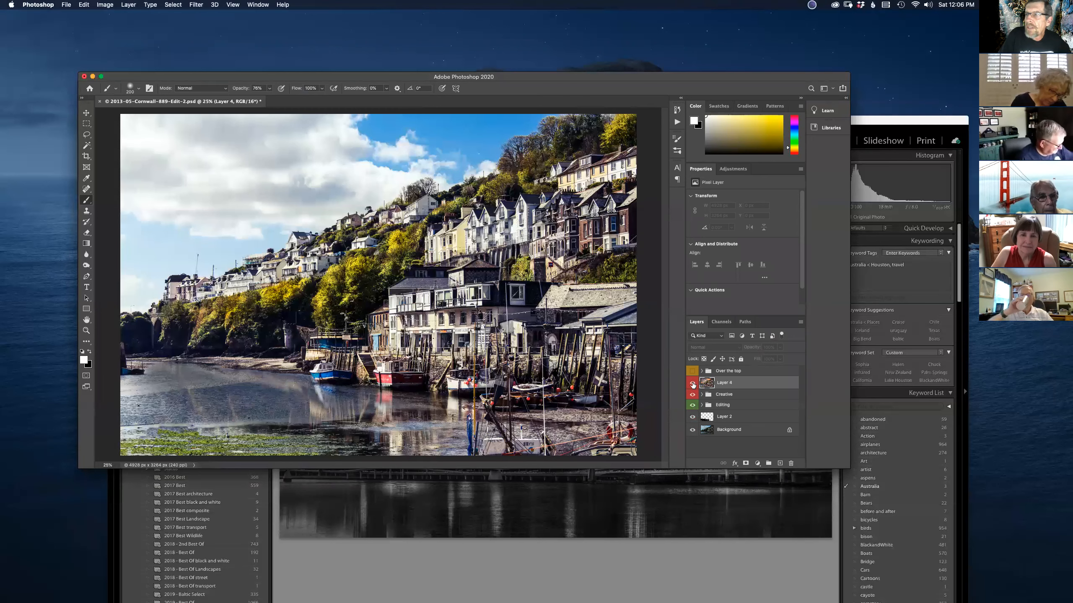
Step: Show Layer 4 and the Over the top group, and hide Layer 4 again
{"action": "left_click", "coordinate": [692, 383]}
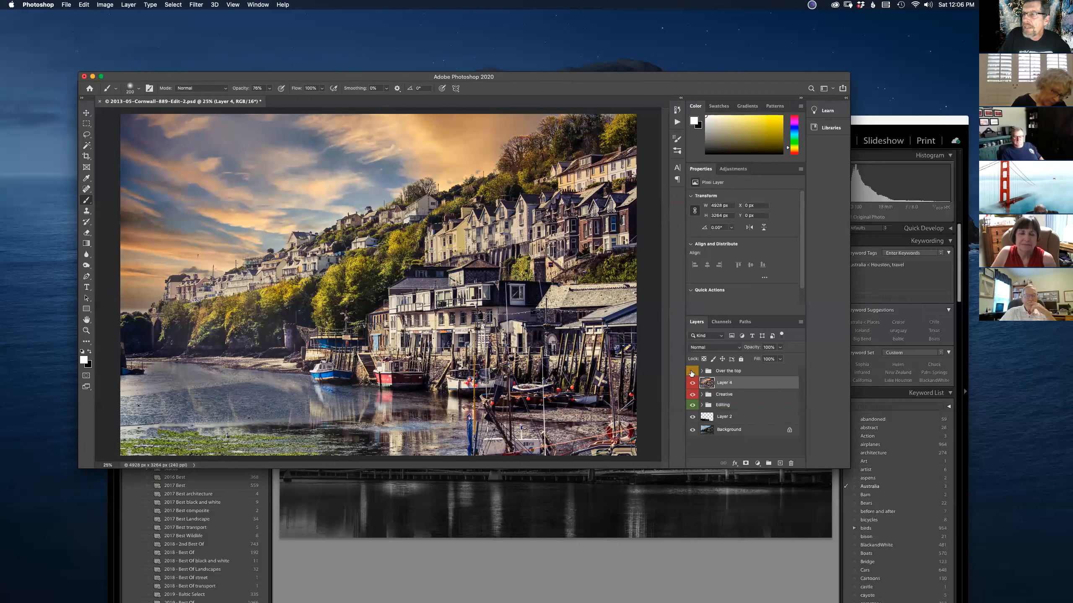
{"action": "left_click", "coordinate": [691, 372]}
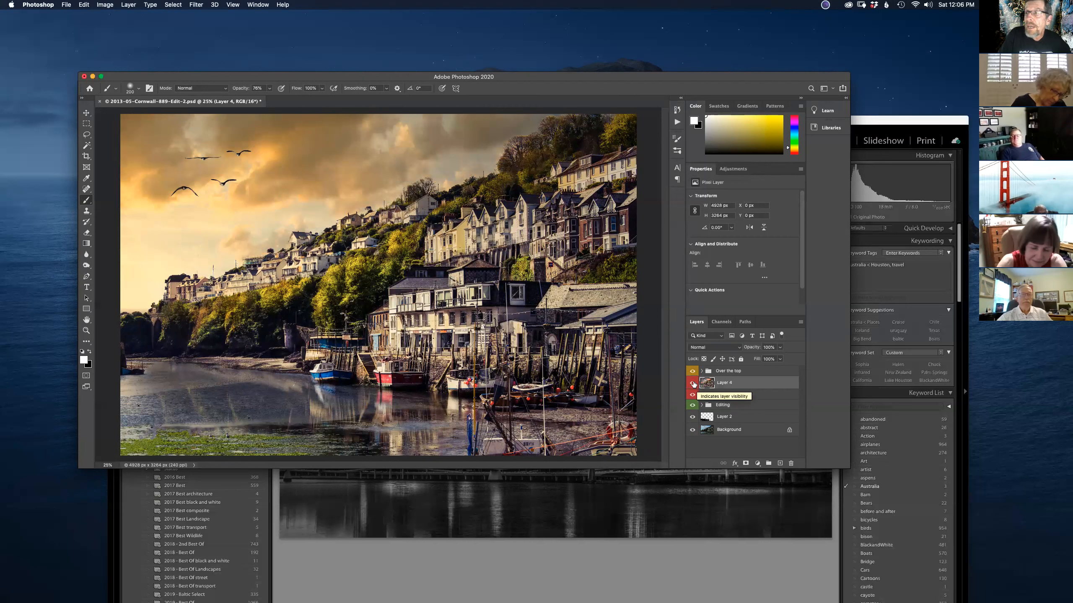
{"action": "left_click", "coordinate": [691, 383]}
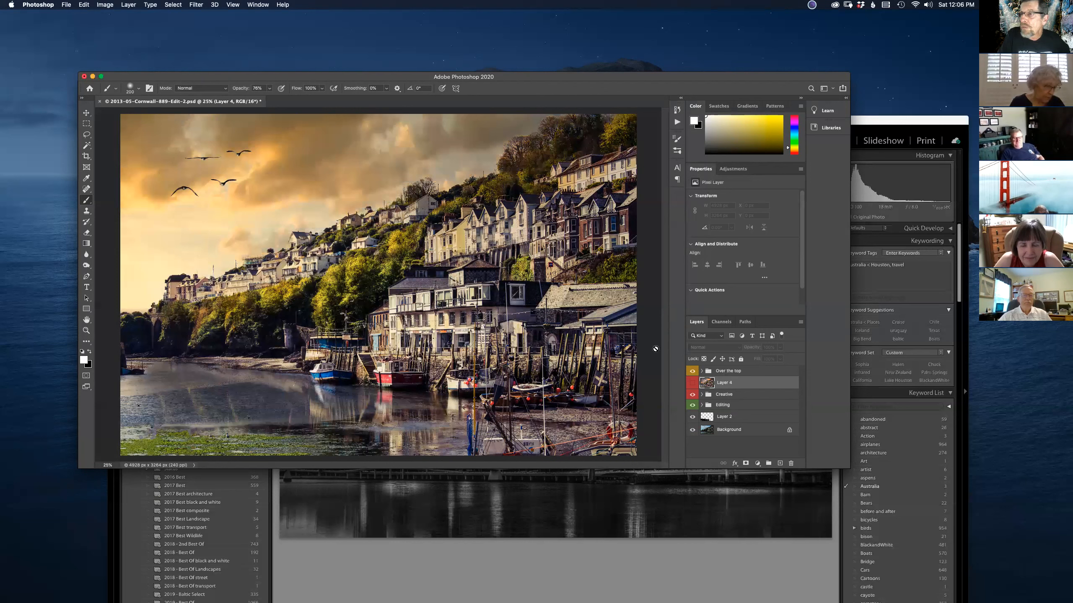
Step: Make Layer 4 visible, send it to the Luminar 4 filter and open the AI Augmented Sky tool
{"action": "left_click", "coordinate": [201, 6]}
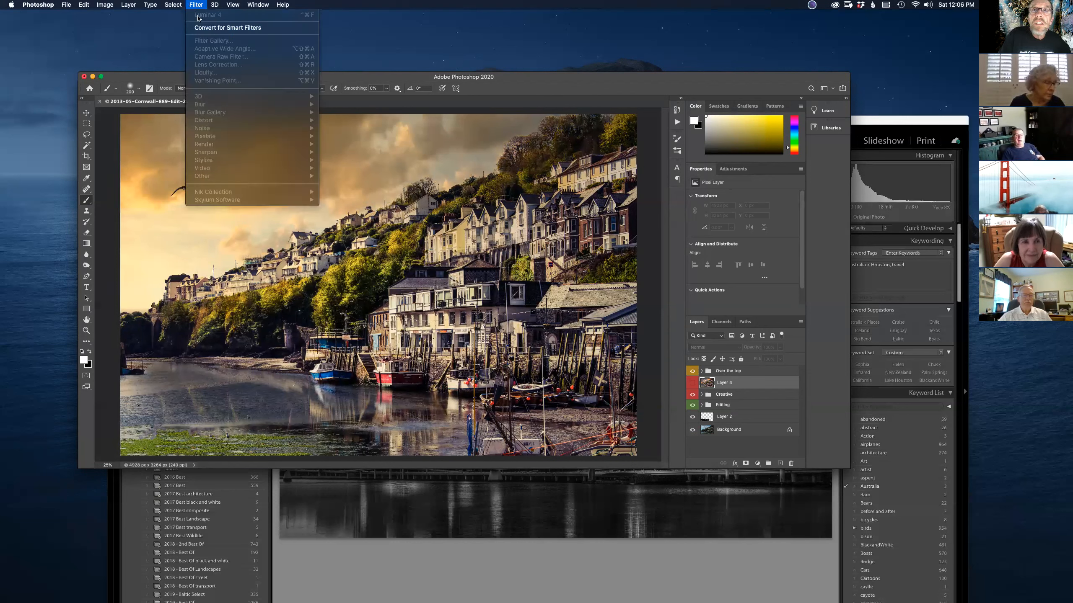
{"action": "left_click", "coordinate": [189, 6]}
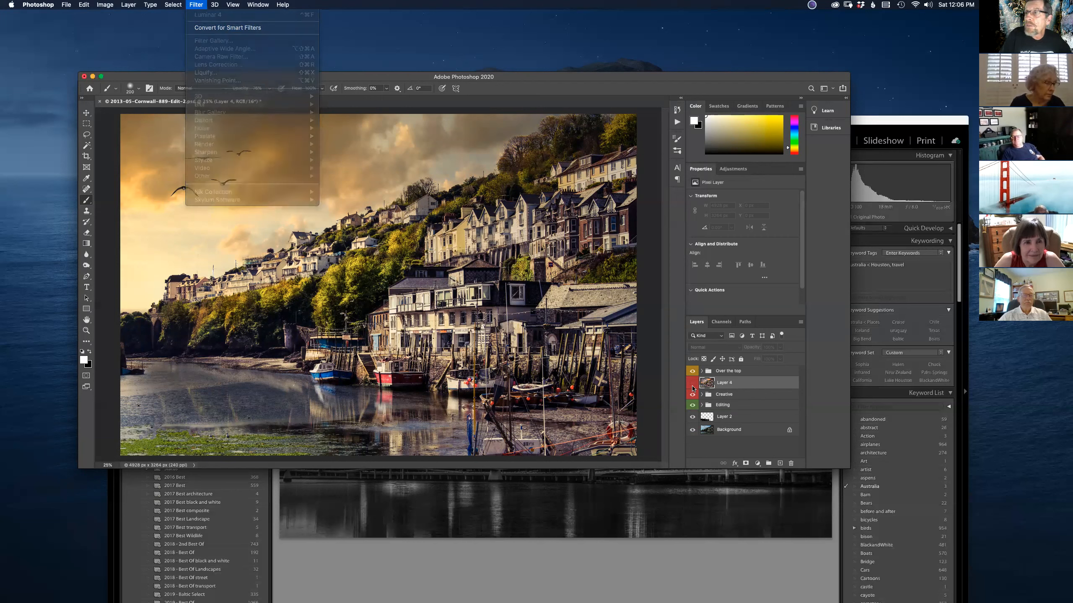
{"action": "left_click", "coordinate": [189, 5]}
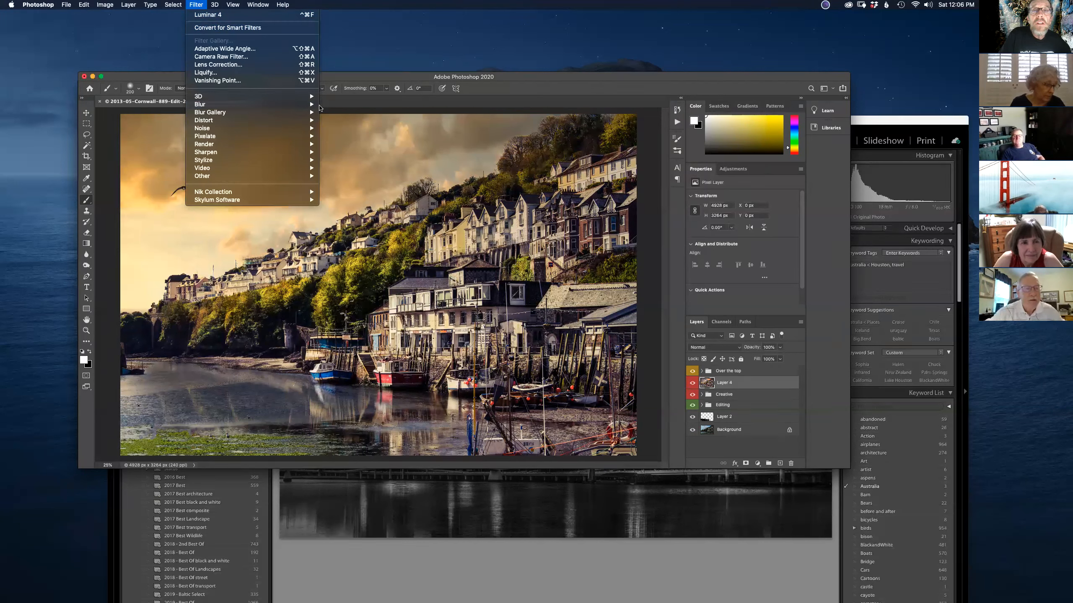
{"action": "mouse_move", "coordinate": [313, 96]}
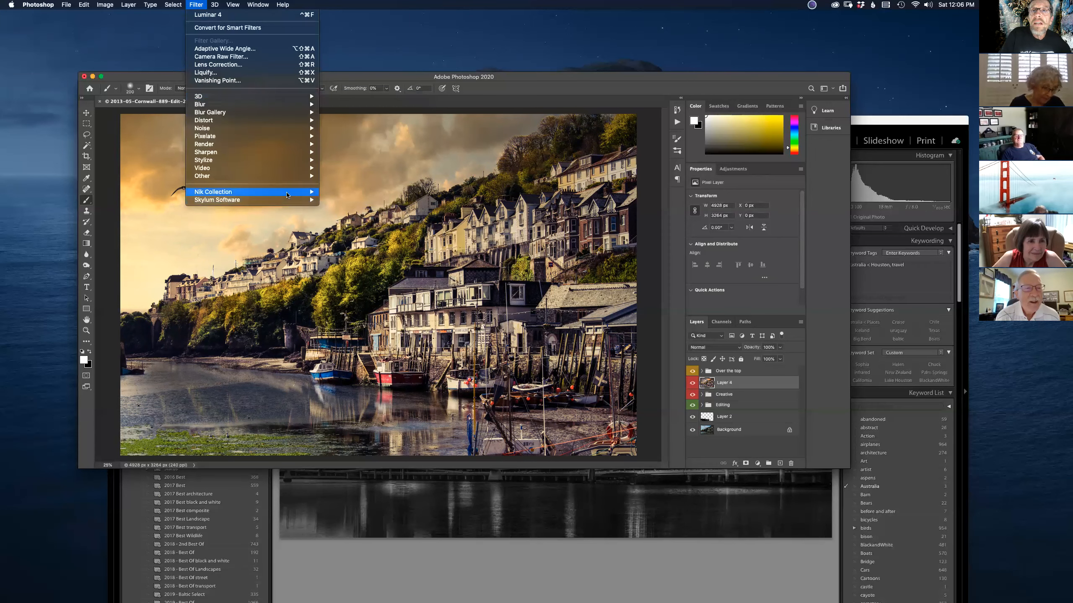
{"action": "mouse_move", "coordinate": [296, 200]}
{"action": "left_click", "coordinate": [340, 208]}
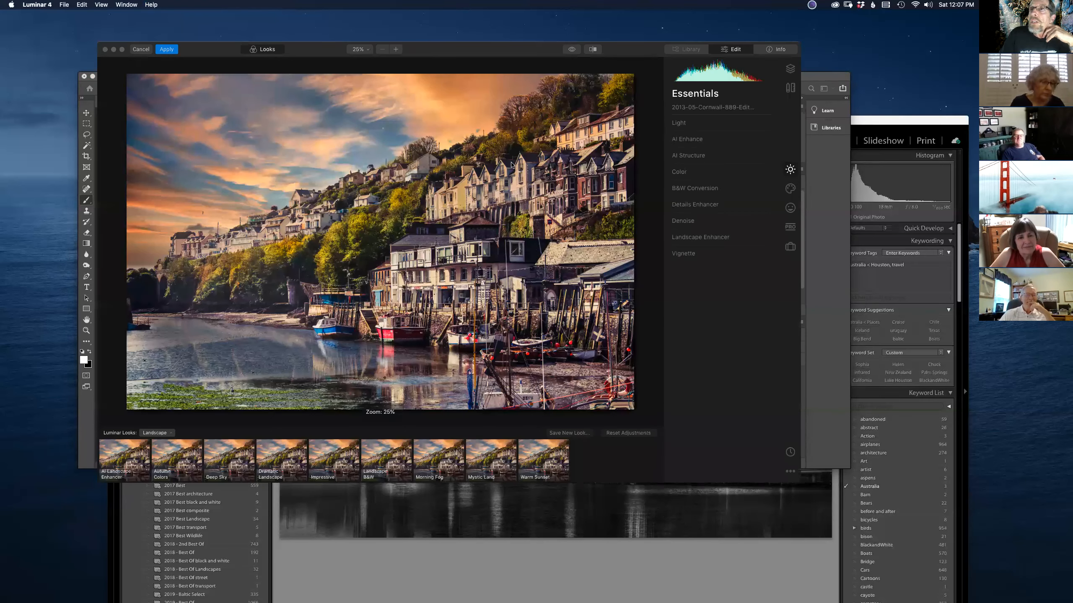
{"action": "left_click", "coordinate": [792, 196]}
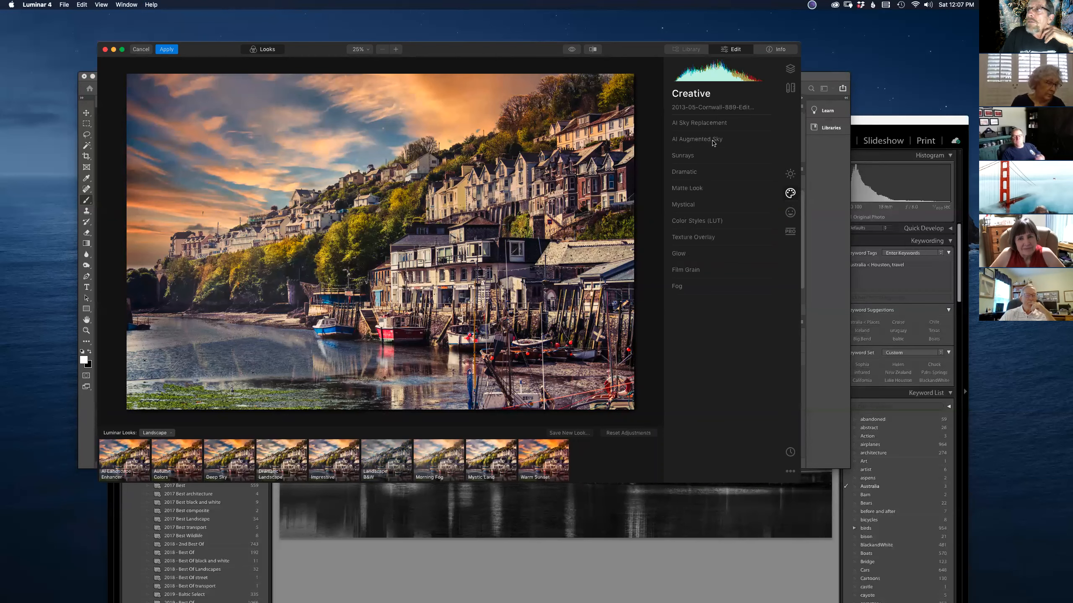
{"action": "left_click", "coordinate": [767, 142]}
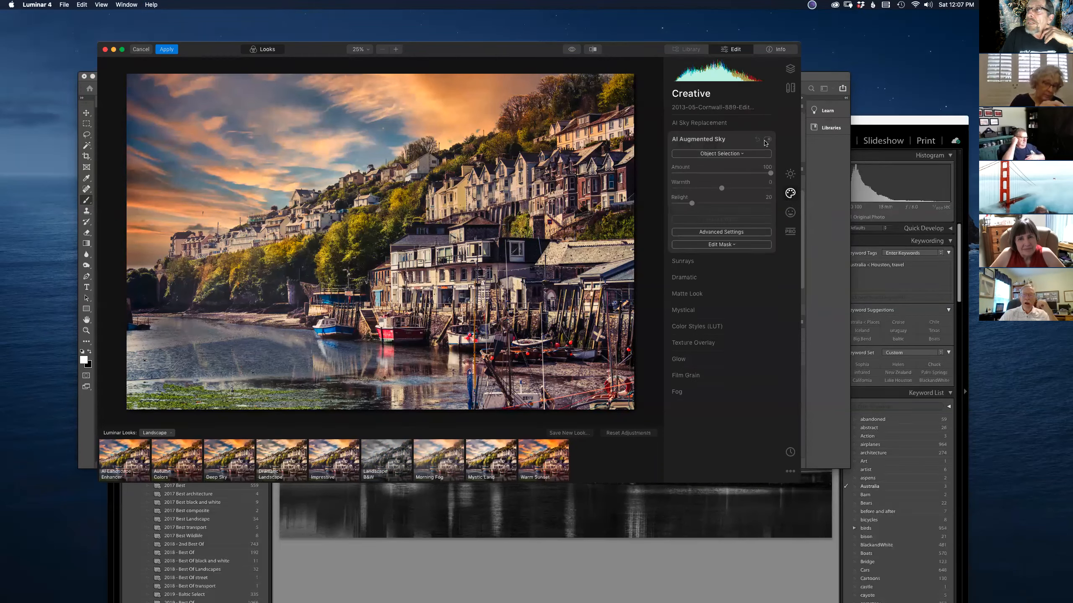
Step: Try the Fireworks 1 sky object, placing it over the open sky in the photo's upper-left area
{"action": "left_click", "coordinate": [721, 154]}
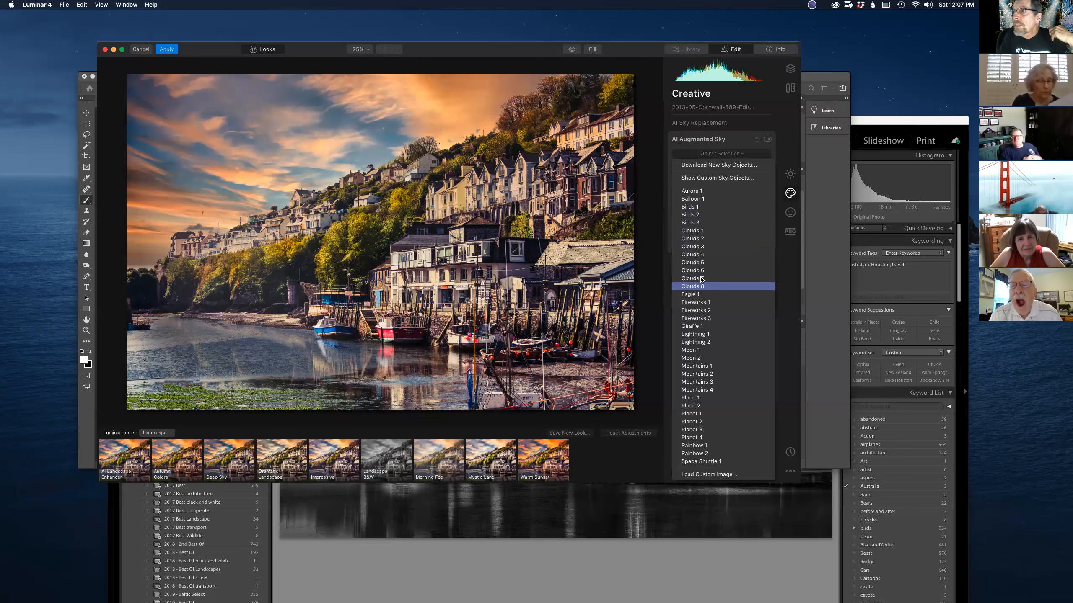
{"action": "left_click", "coordinate": [699, 303]}
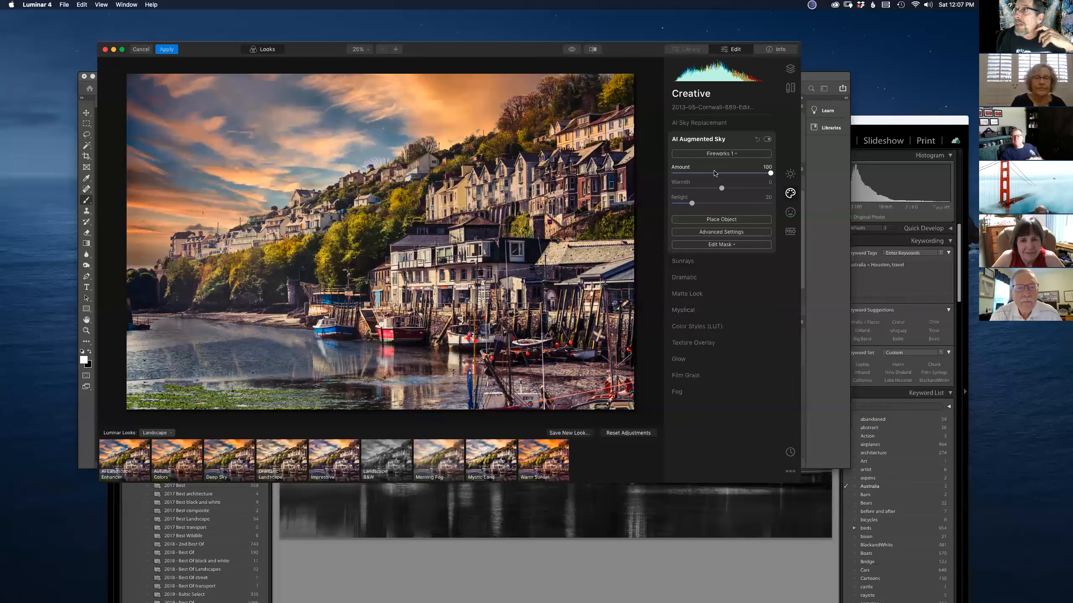
{"action": "left_click", "coordinate": [705, 221]}
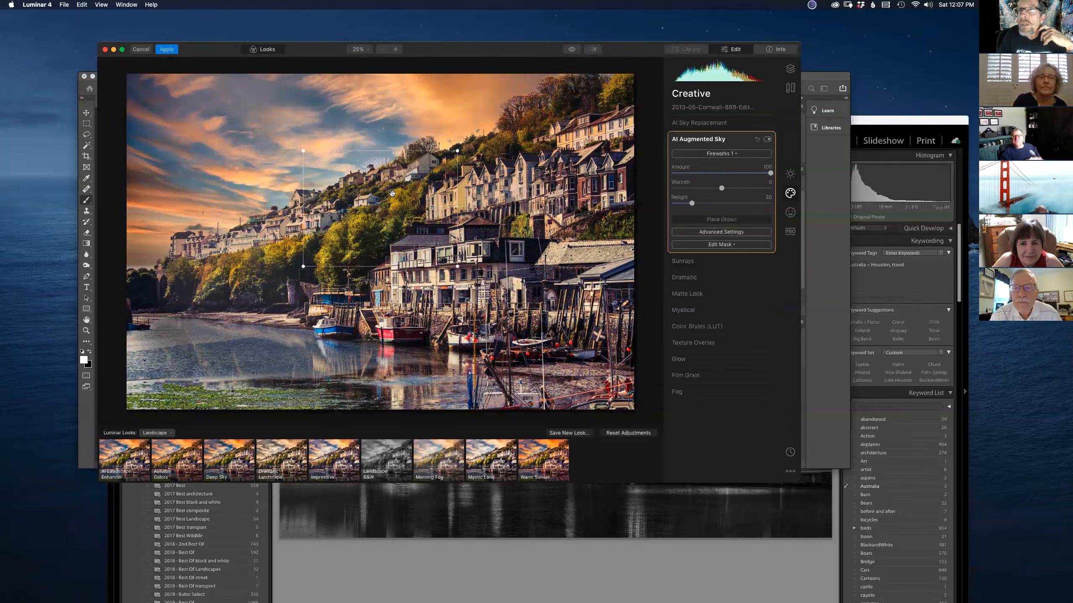
{"action": "left_click_drag", "start_coordinate": [373, 175], "coordinate": [265, 179]}
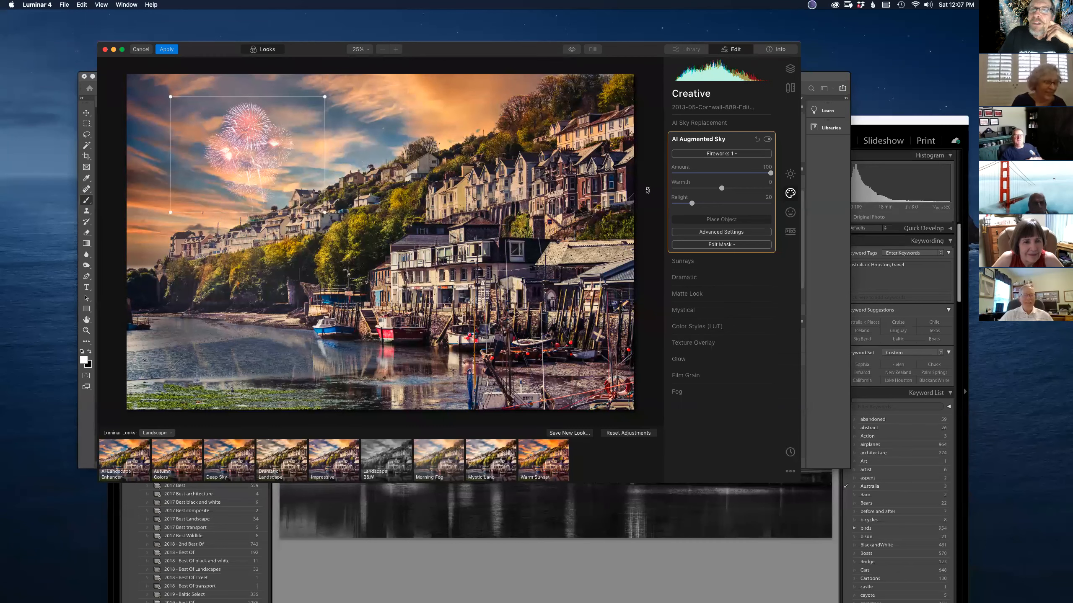
Step: Choose the Birds 3 sky object, position the flock in the photo's upper-left sky and apply the Luminar edits
{"action": "left_click", "coordinate": [725, 154]}
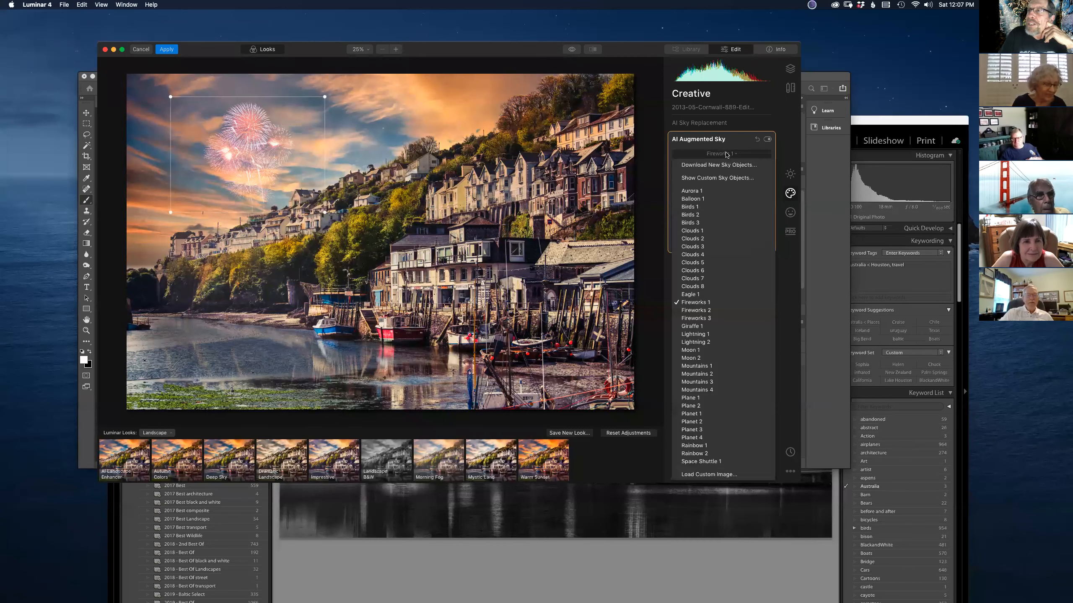
{"action": "left_click", "coordinate": [690, 222]}
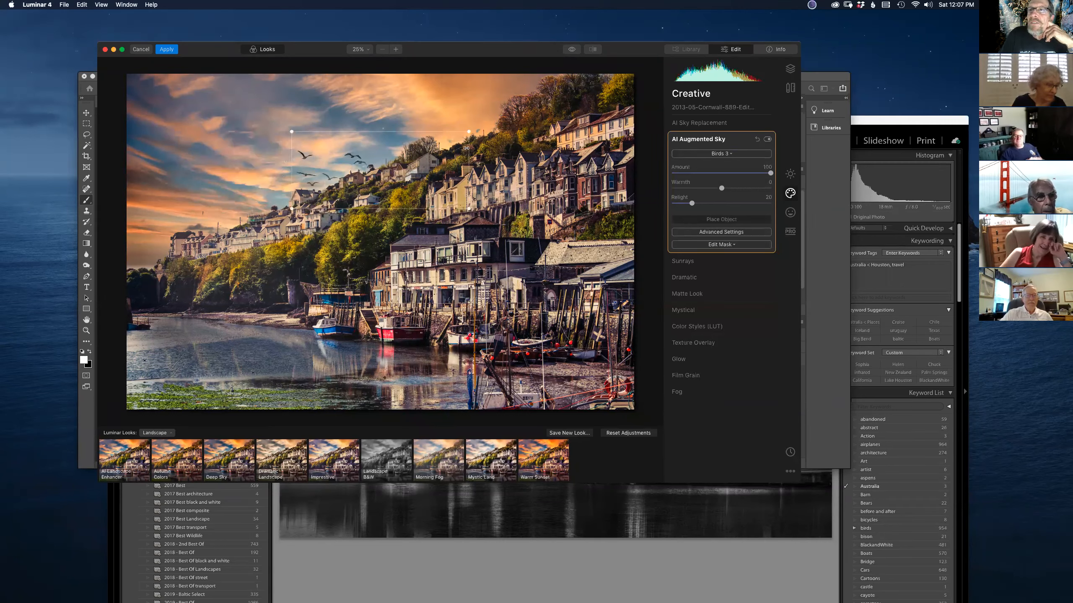
{"action": "left_click_drag", "start_coordinate": [453, 158], "coordinate": [331, 125]}
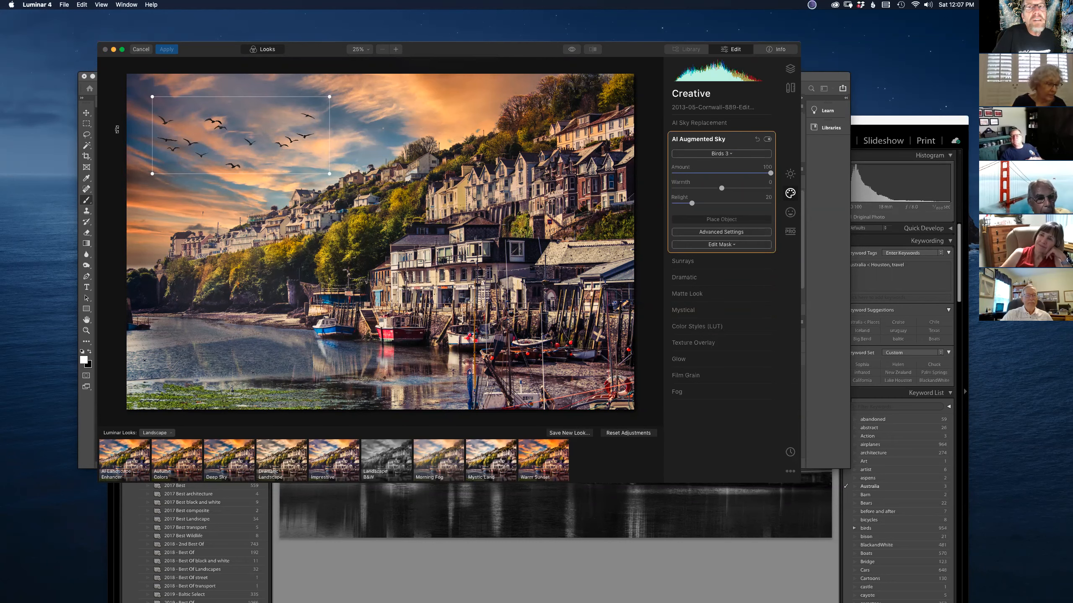
{"action": "left_click", "coordinate": [177, 50]}
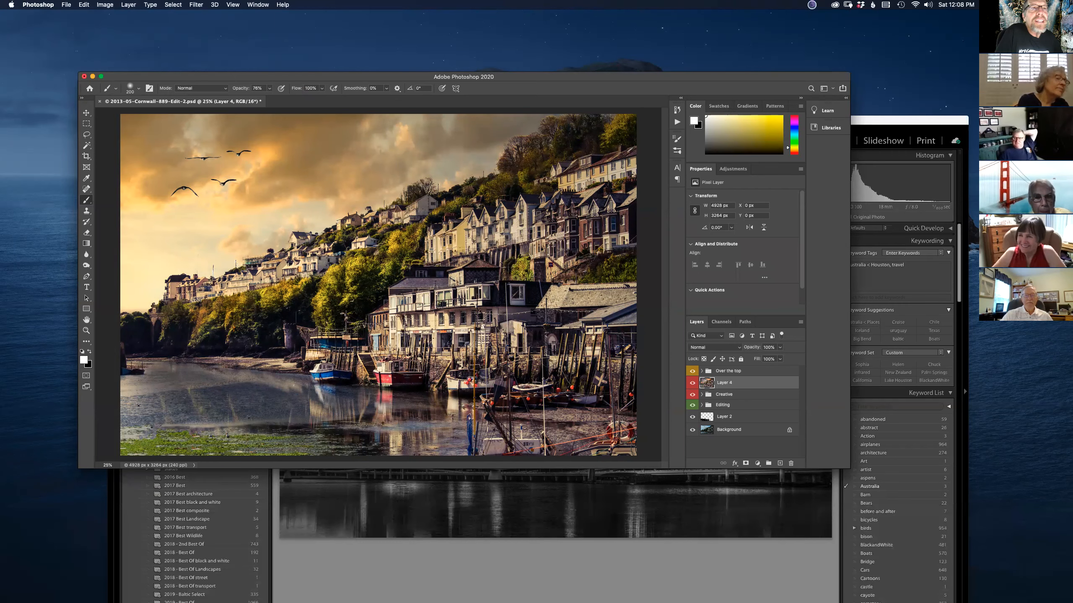
Step: Switch to Lightroom Classic, show the workshop collection as a grid and go to the library folder of the black-and-white tree roots photo
{"action": "left_click", "coordinate": [464, 561]}
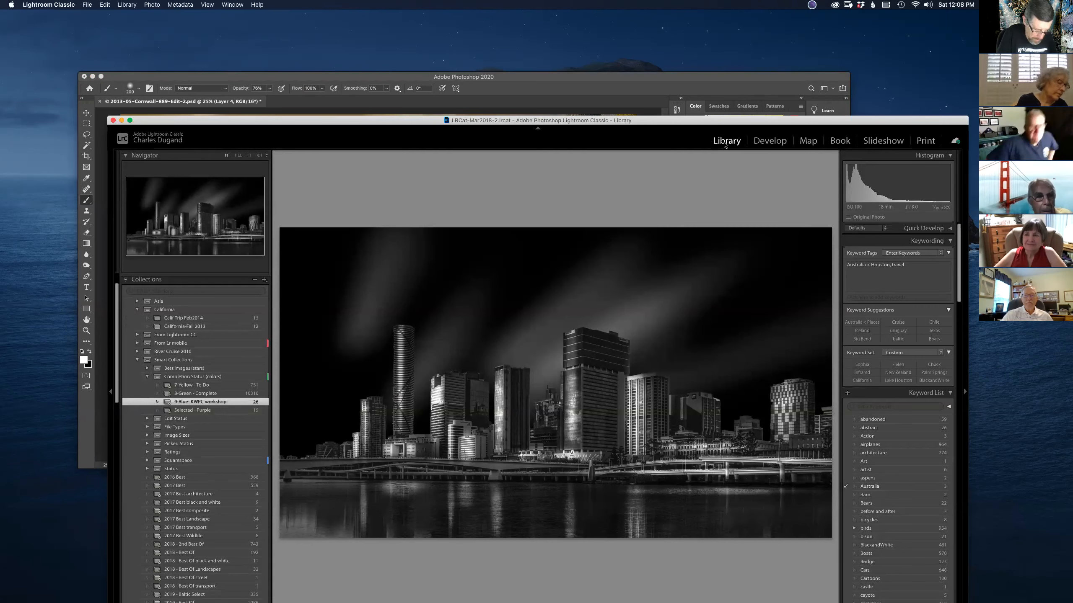
{"action": "key", "text": "g"}
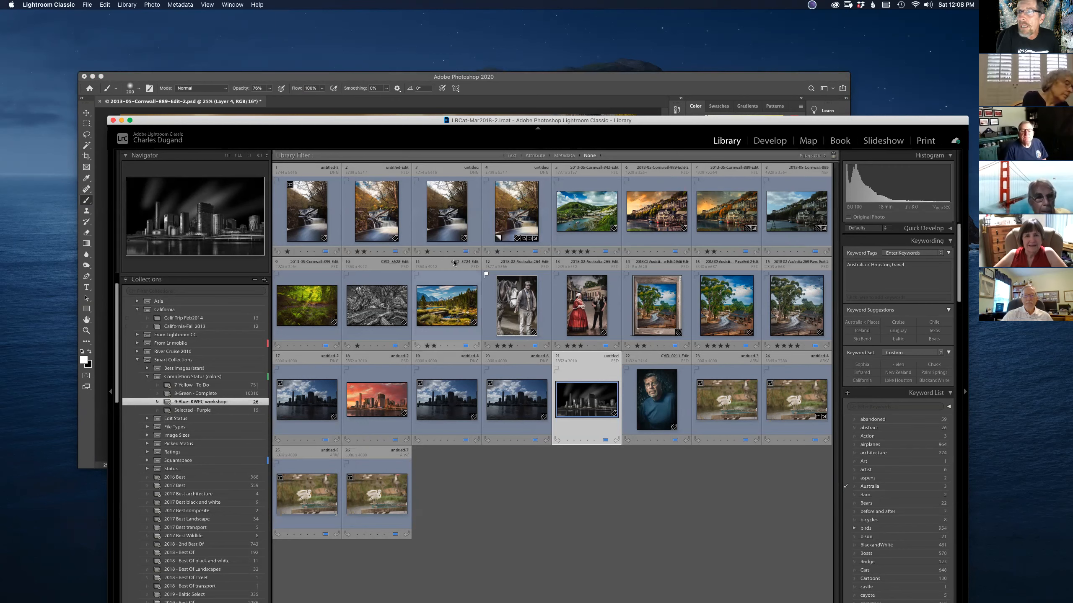
{"action": "left_click", "coordinate": [389, 311]}
{"action": "right_click", "coordinate": [391, 307]}
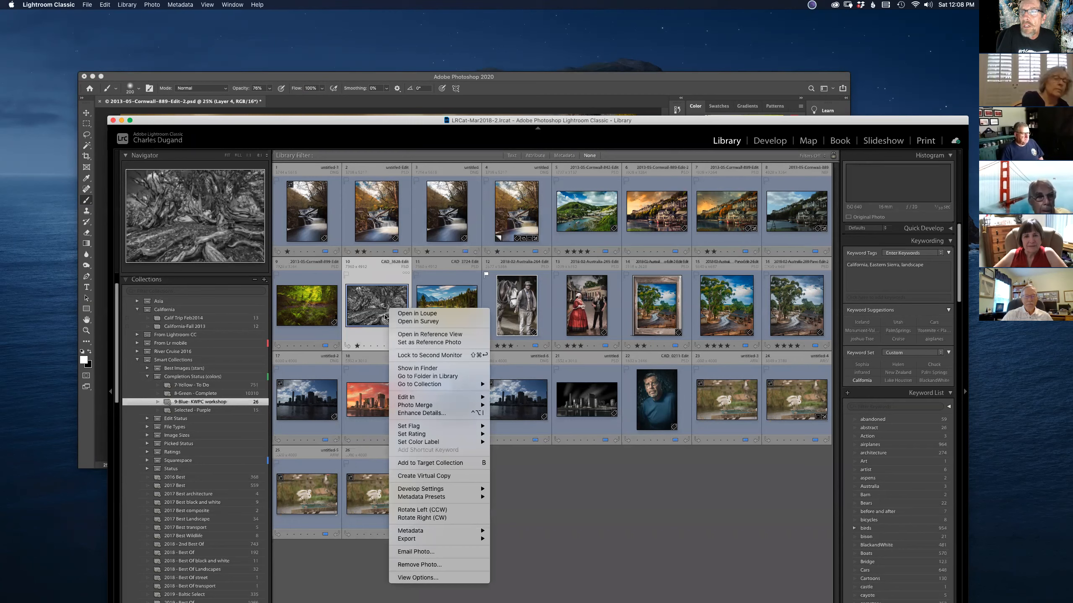
{"action": "right_click", "coordinate": [377, 310]}
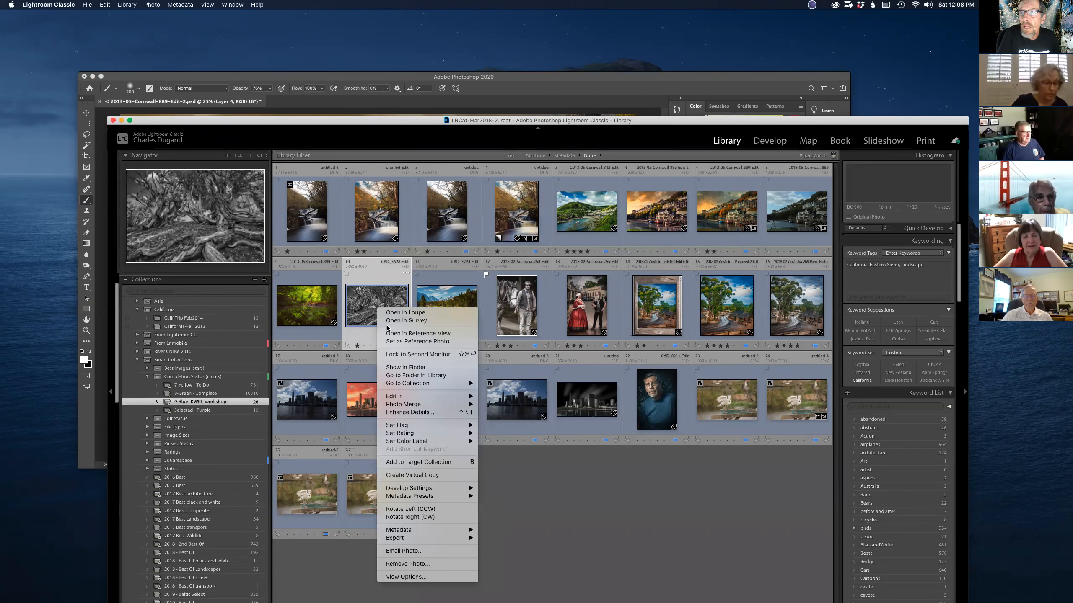
{"action": "left_click", "coordinate": [418, 375]}
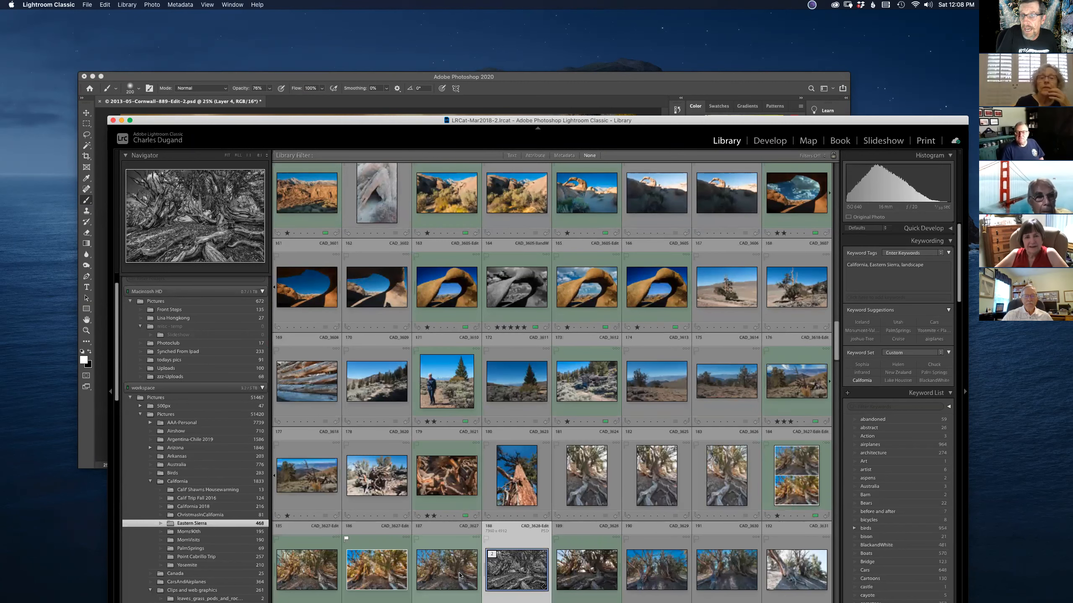
Step: View the edited colour bristlecone photo CAD_3627-Edit in Loupe and return to the thumbnail grid
{"action": "left_click", "coordinate": [460, 575]}
{"action": "scroll", "coordinate": [385, 570], "scroll_direction": "down", "scroll_amount": 1}
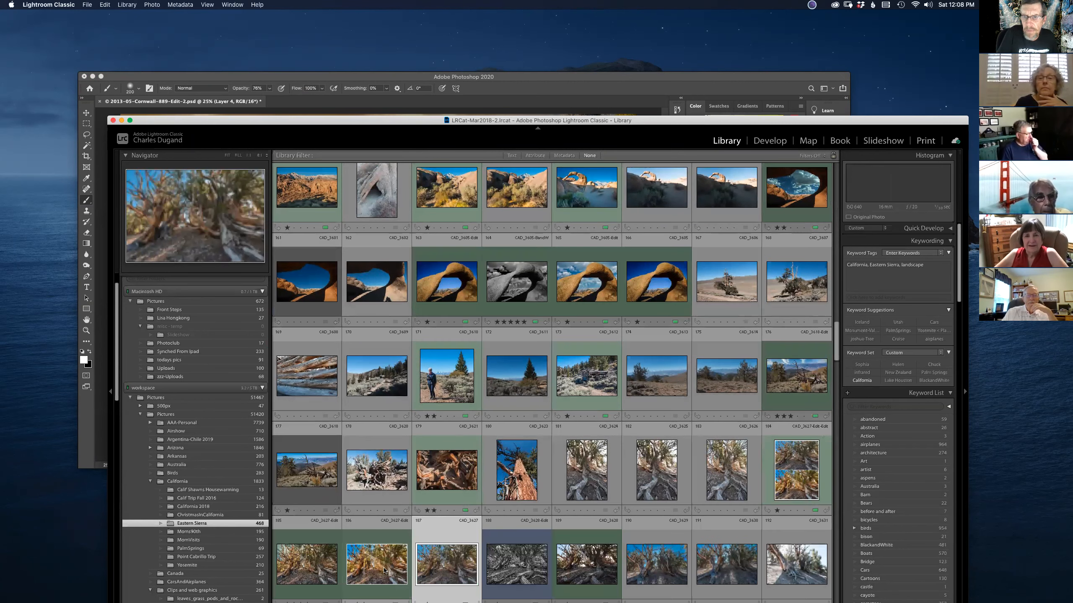
{"action": "scroll", "coordinate": [384, 564], "scroll_direction": "down", "scroll_amount": 1}
{"action": "double_click", "coordinate": [381, 554]}
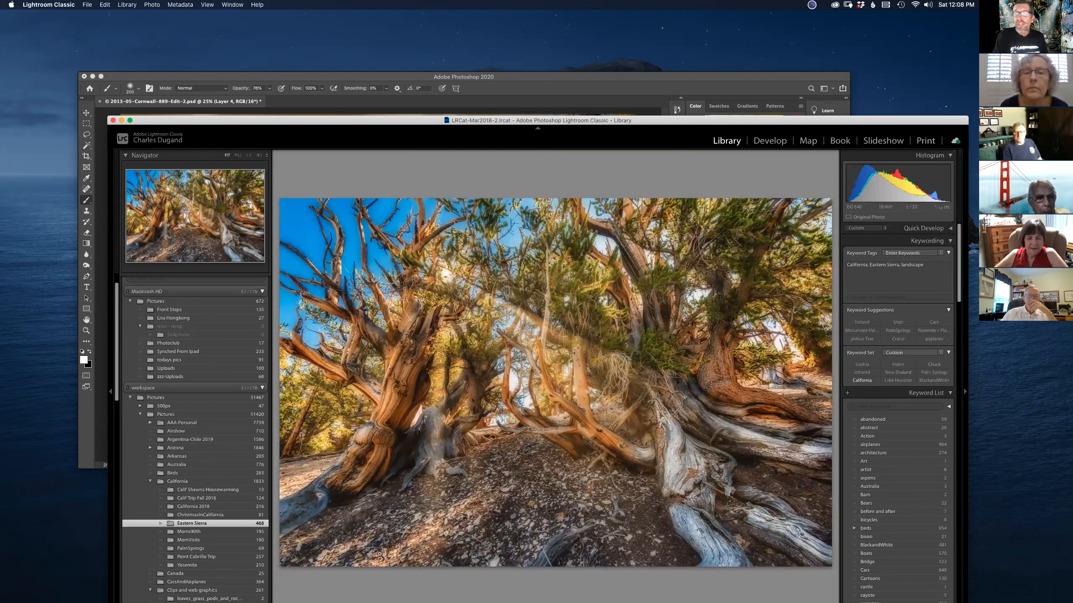
{"action": "key", "text": "g"}
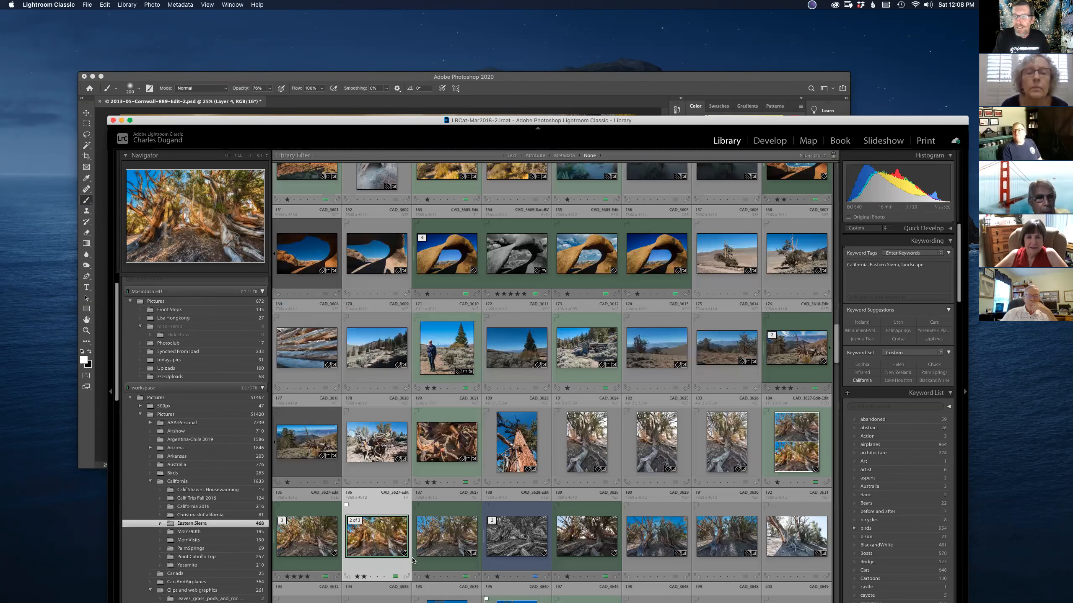
Step: Open the bristlecone photo CAD_3627 in Luminar 4 as a copy with Lightroom adjustments
{"action": "left_click", "coordinate": [436, 554]}
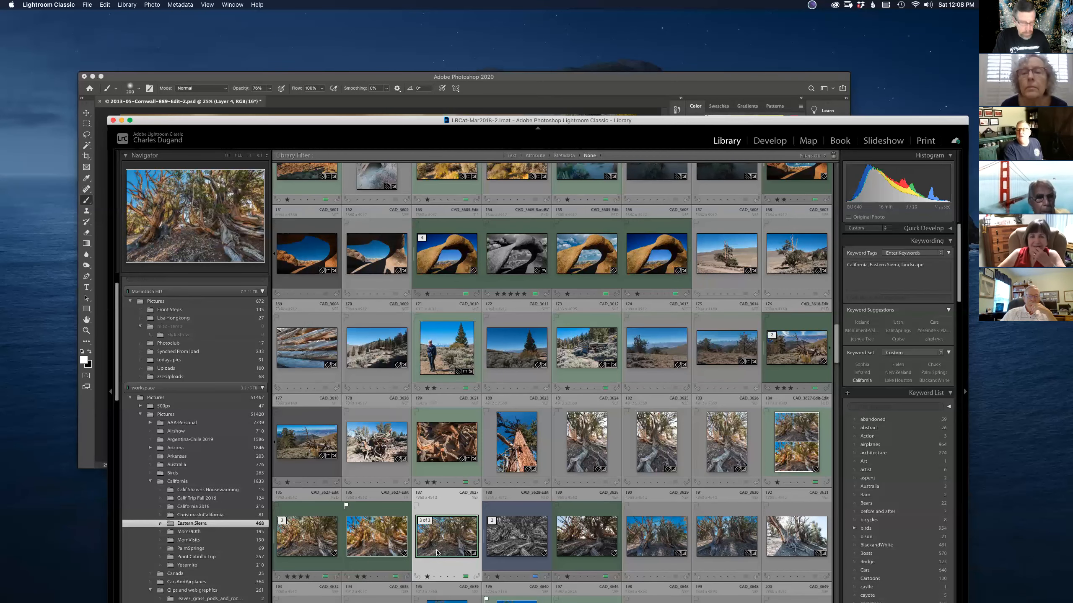
{"action": "right_click", "coordinate": [439, 551]}
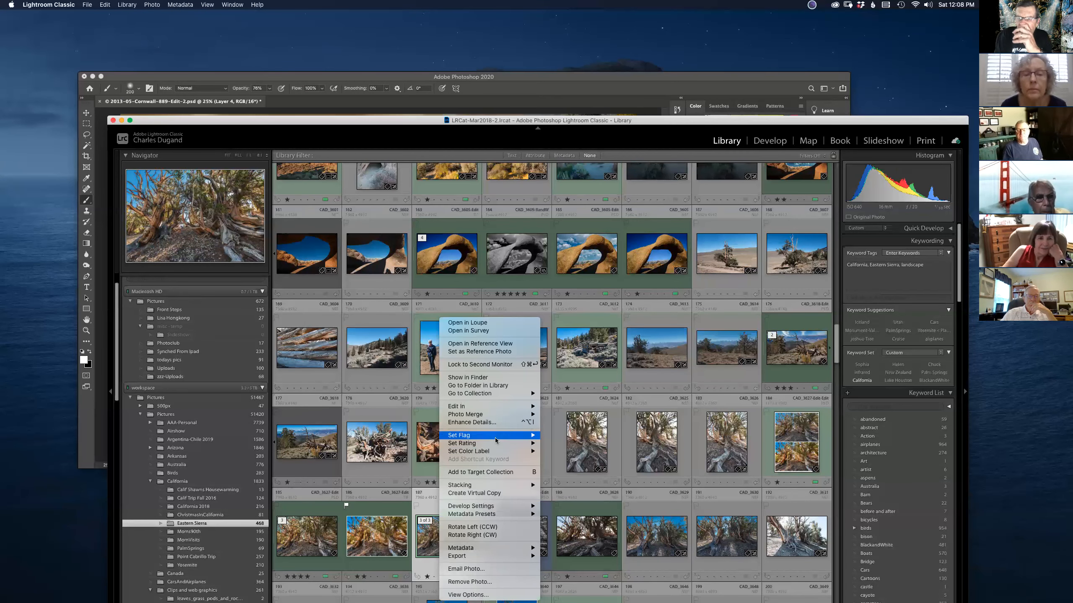
{"action": "mouse_move", "coordinate": [518, 407]}
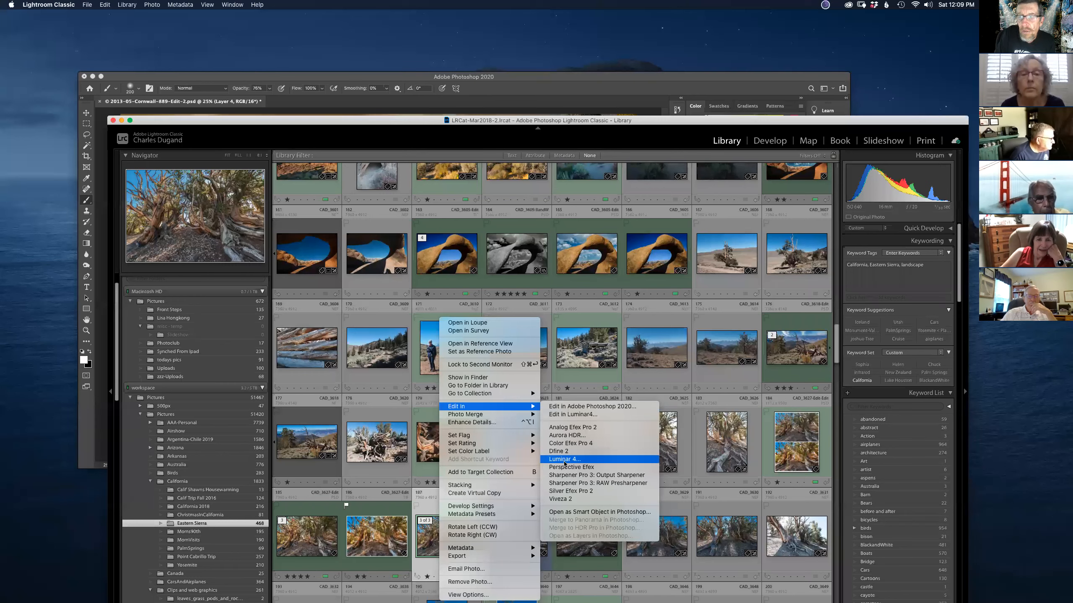
{"action": "left_click", "coordinate": [564, 459]}
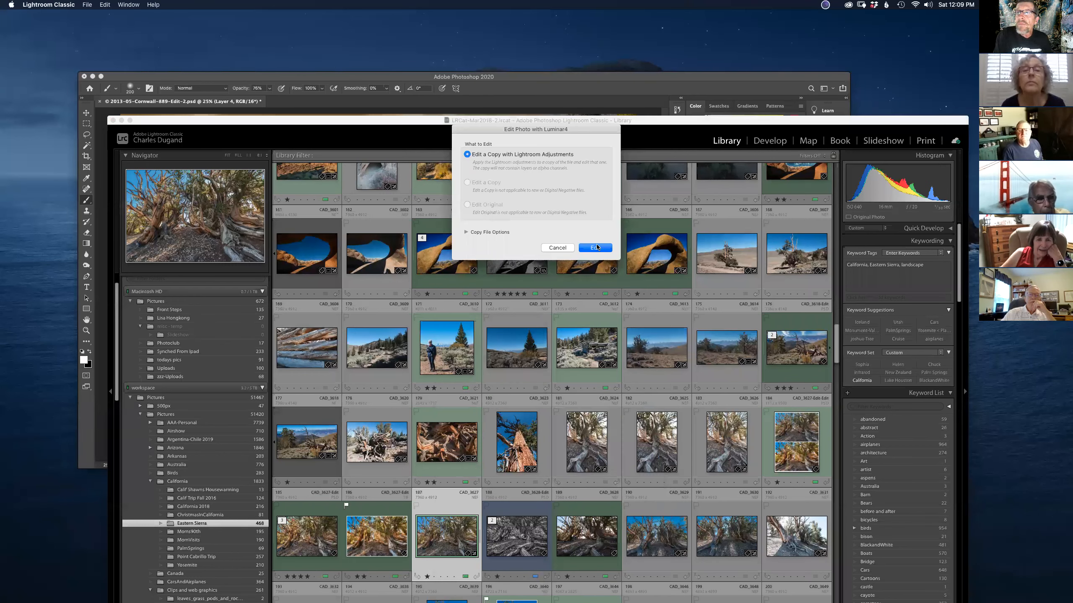
{"action": "left_click", "coordinate": [595, 248]}
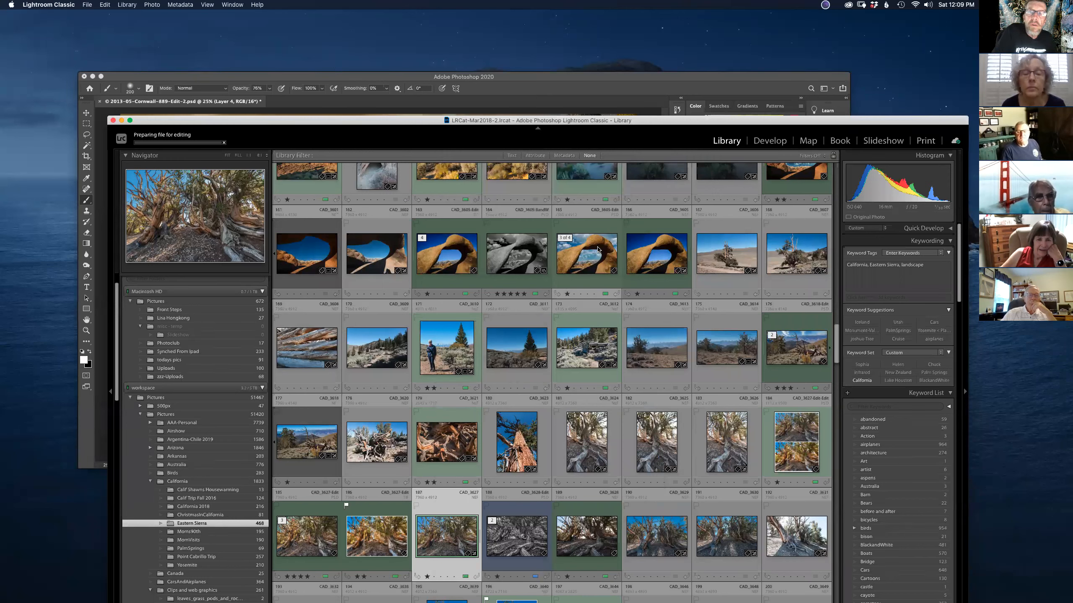
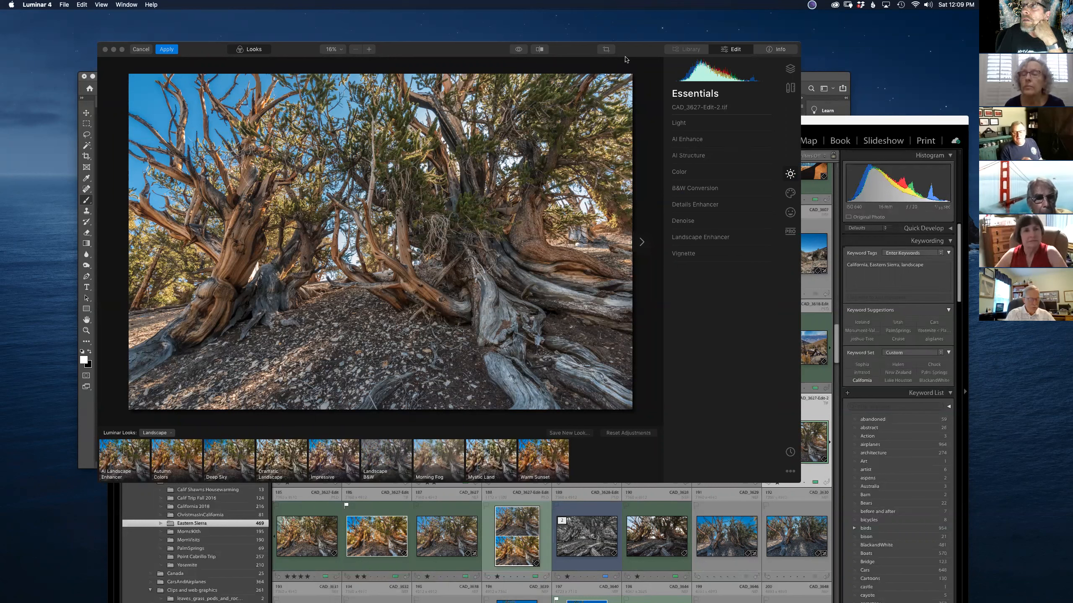
Step: Replace the bristlecone photo's sky with Blue Sky 3 and compare it with the replacement switched off and on
{"action": "left_click_drag", "start_coordinate": [629, 53], "coordinate": [645, 52]}
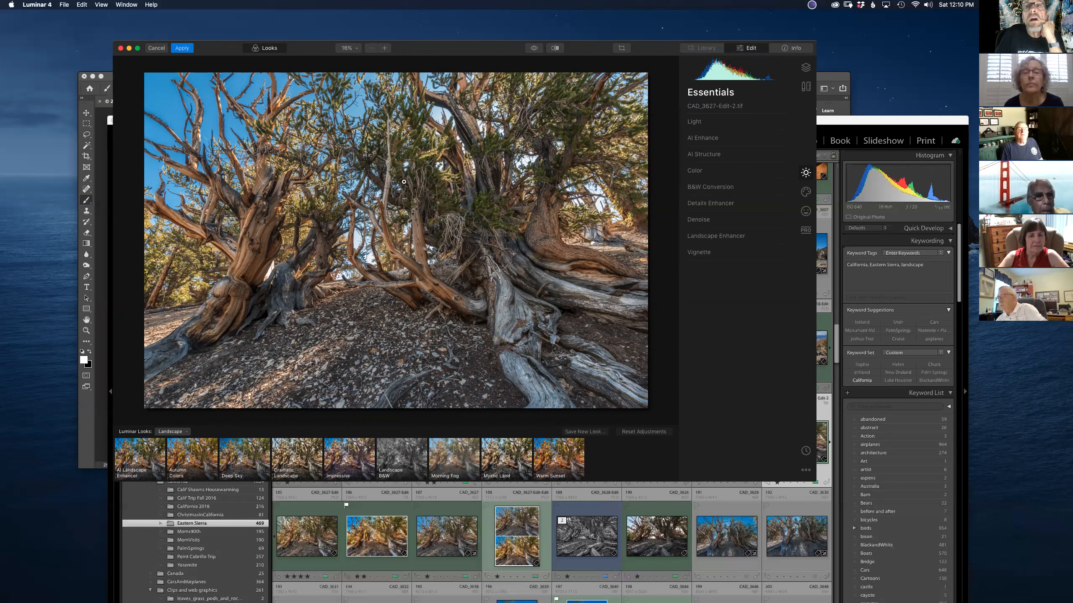
{"action": "left_click", "coordinate": [805, 193]}
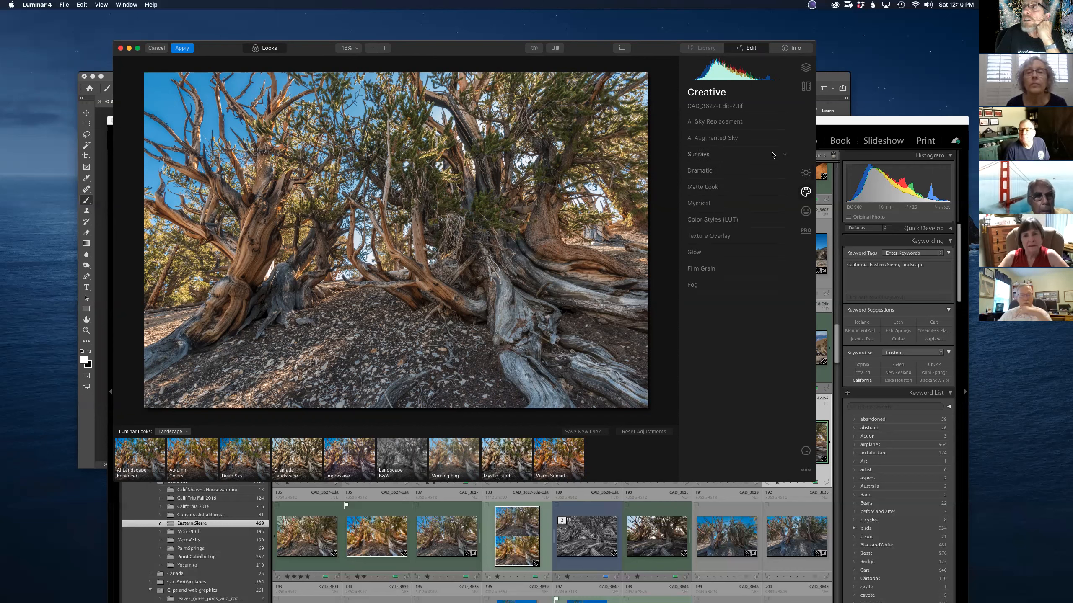
{"action": "left_click", "coordinate": [784, 123]}
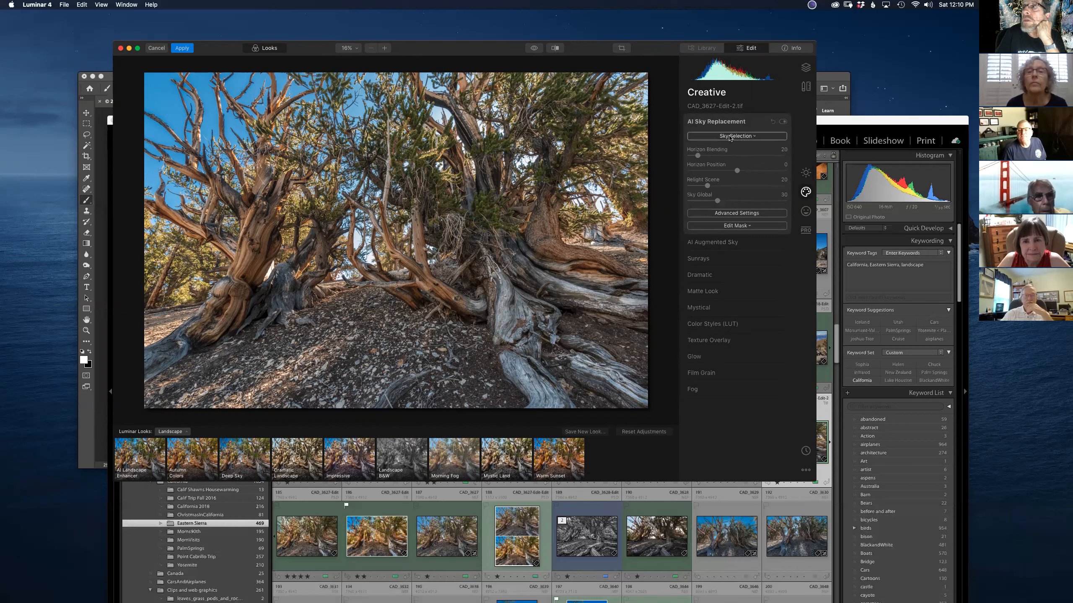
{"action": "left_click", "coordinate": [730, 137]}
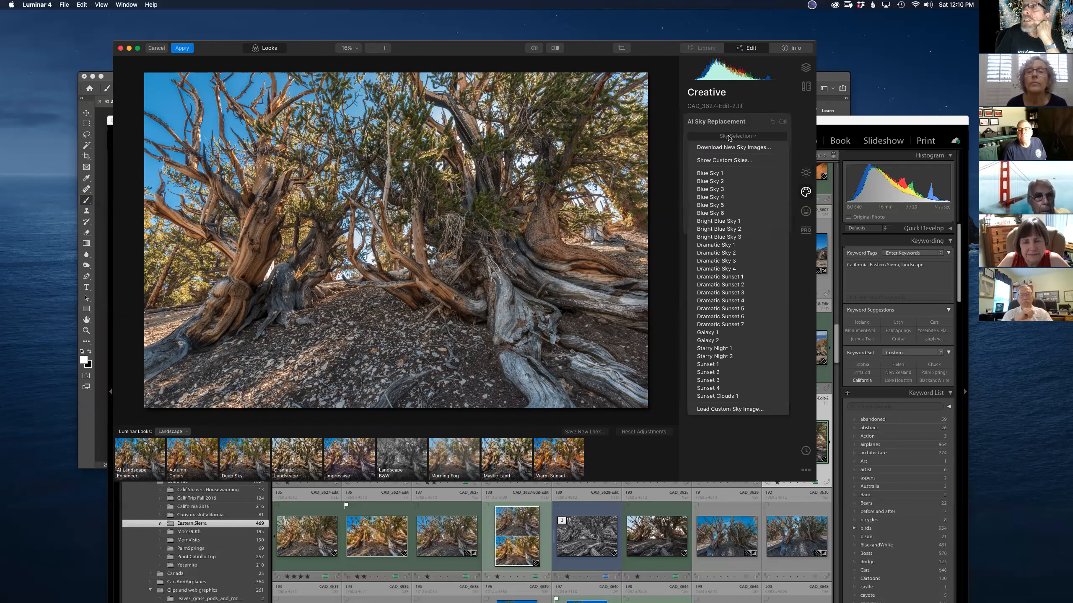
{"action": "left_click", "coordinate": [709, 190]}
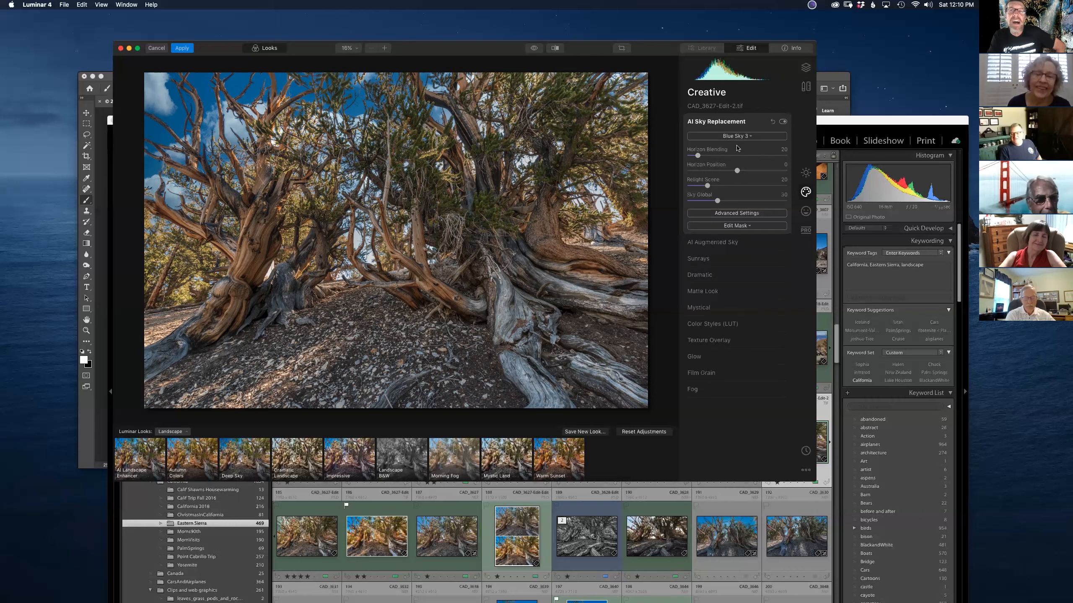
{"action": "left_click", "coordinate": [783, 122]}
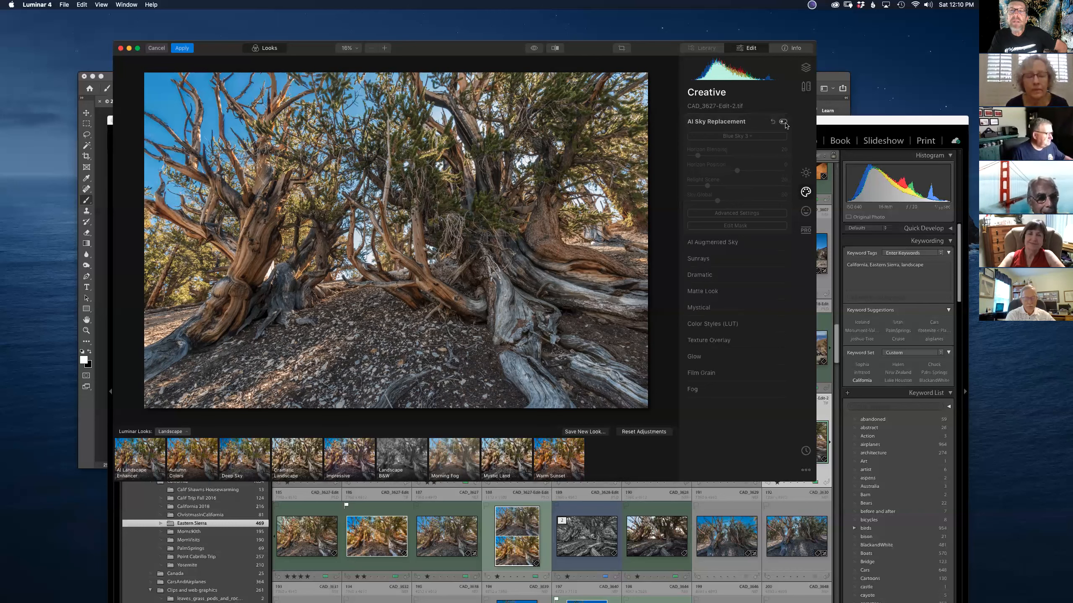
{"action": "left_click", "coordinate": [783, 122]}
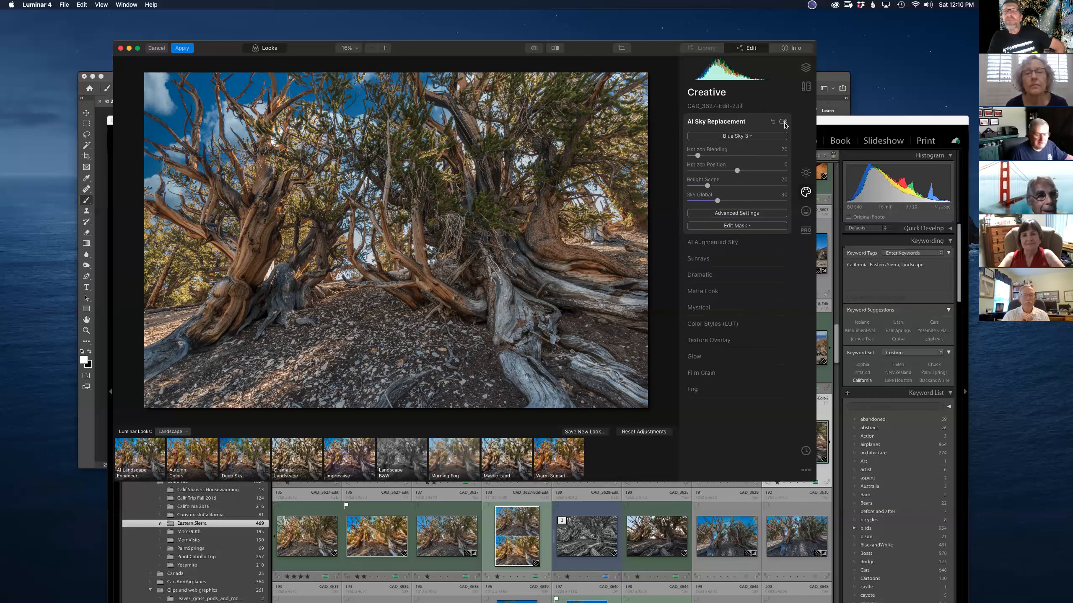
Step: Try the Galaxy 2, Starry Night 2 and Dramatic Sunset 7 replacement skies on the bristlecone photo
{"action": "left_click", "coordinate": [743, 137]}
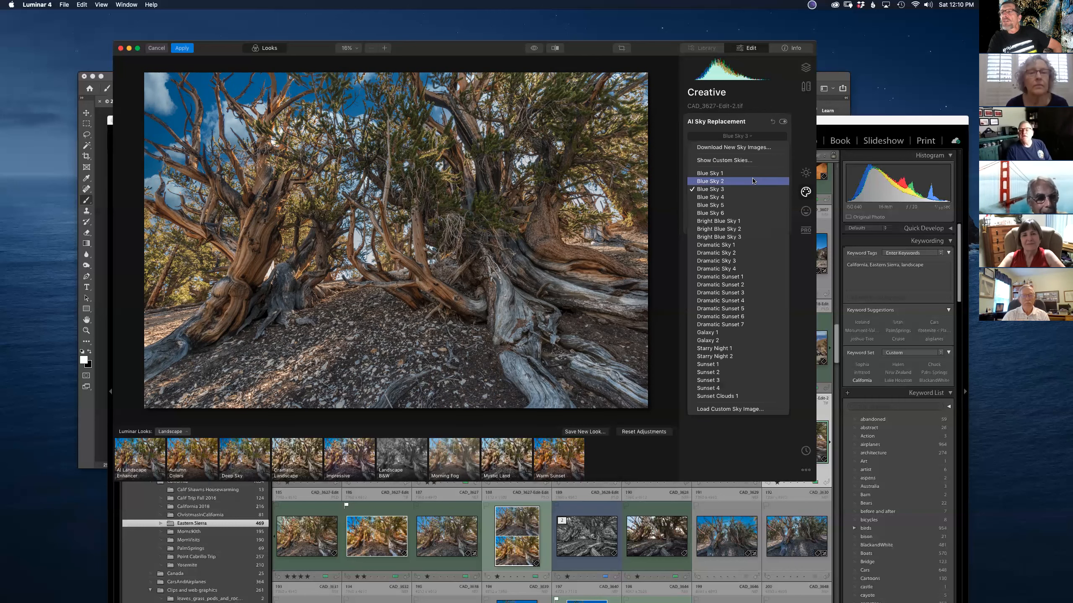
{"action": "left_click", "coordinate": [714, 343]}
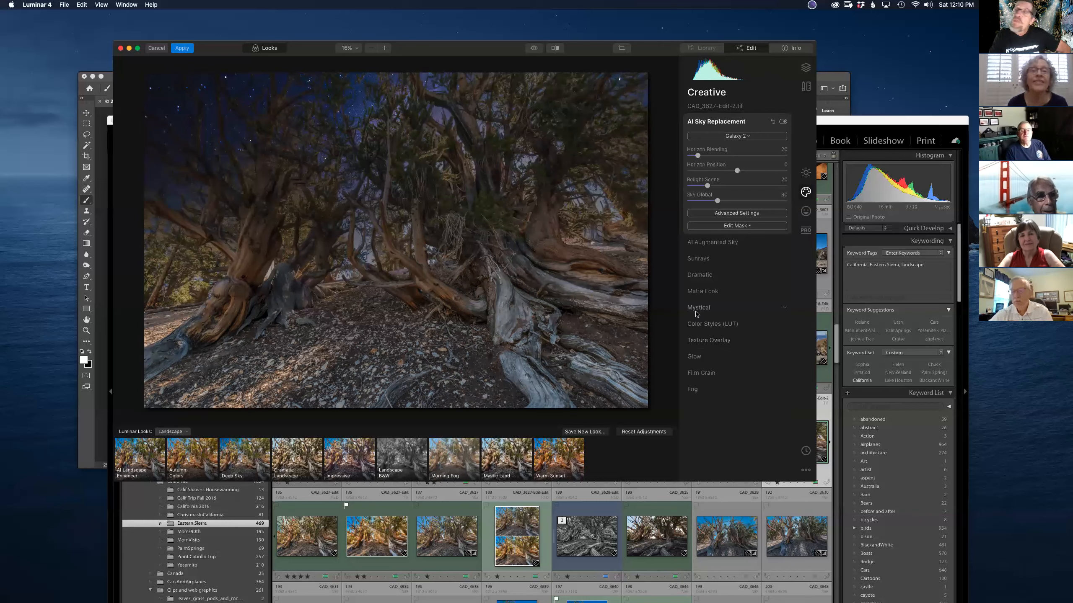
{"action": "left_click", "coordinate": [736, 136]}
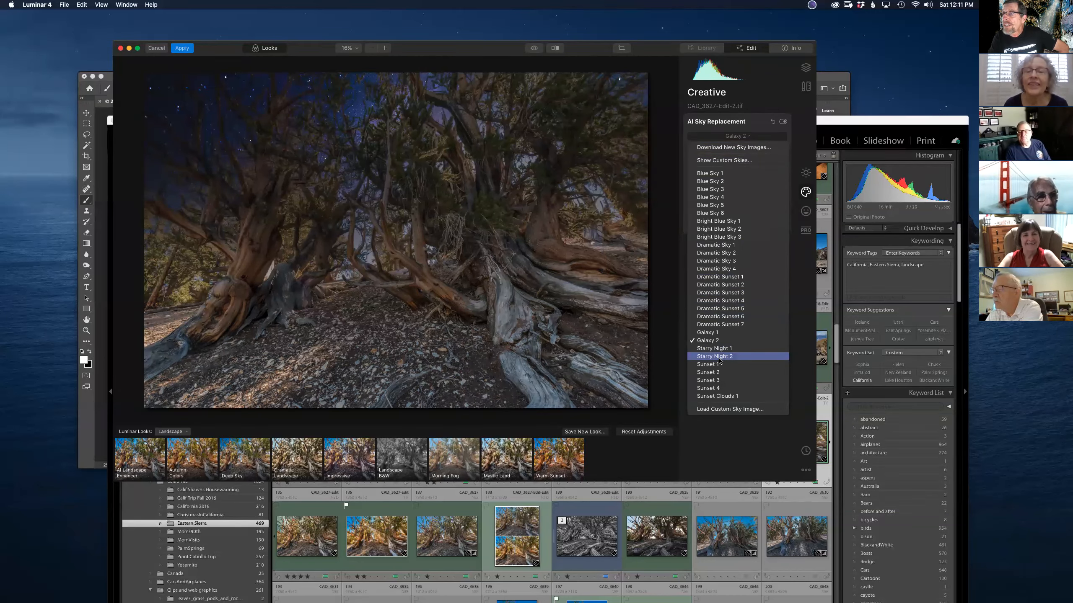
{"action": "left_click", "coordinate": [718, 357]}
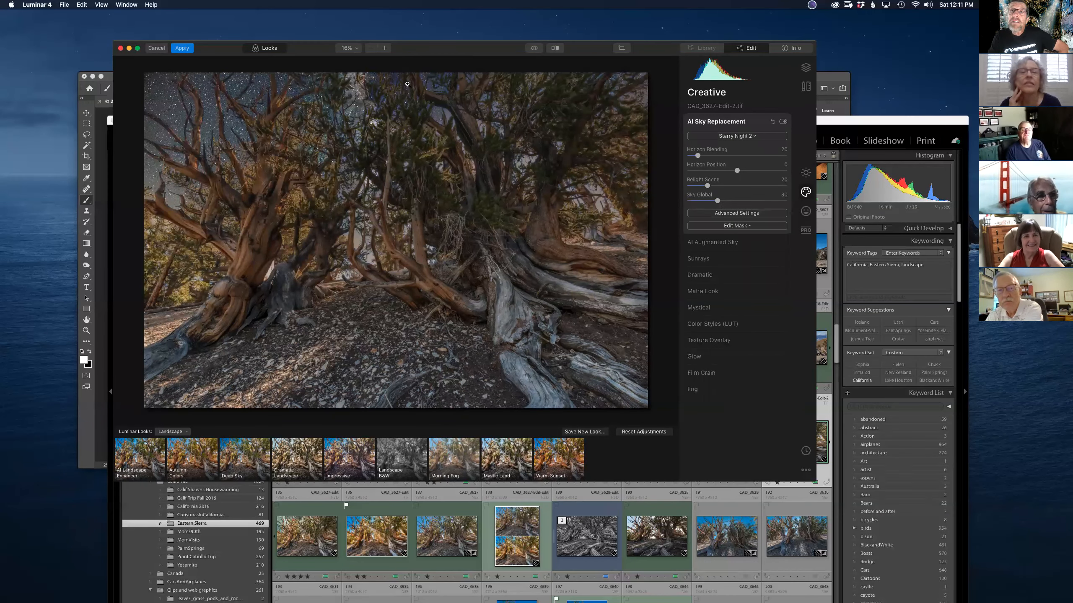
{"action": "left_click", "coordinate": [739, 136]}
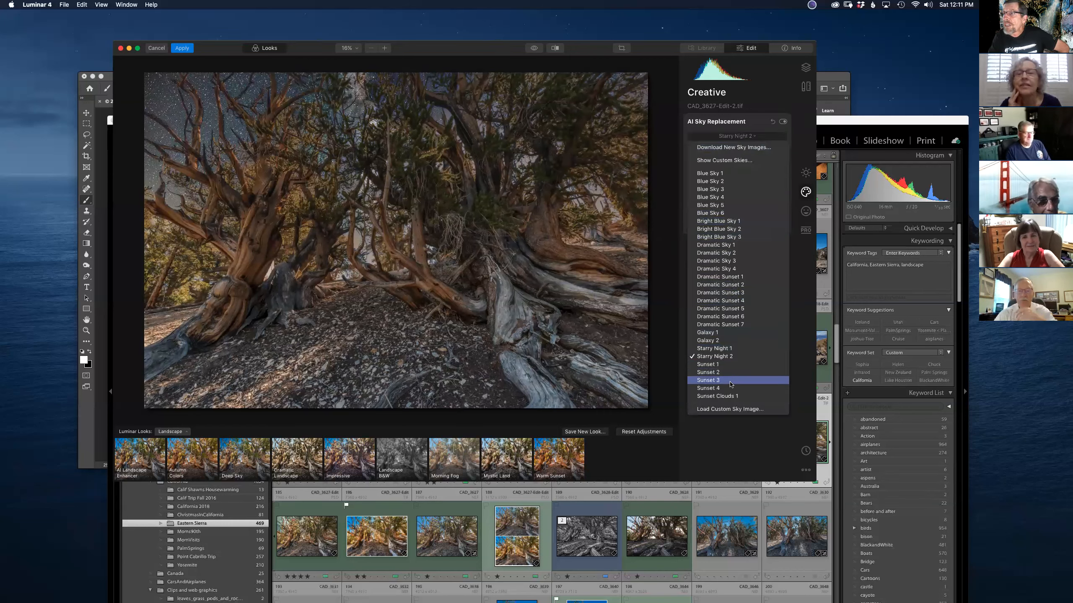
{"action": "left_click", "coordinate": [723, 324]}
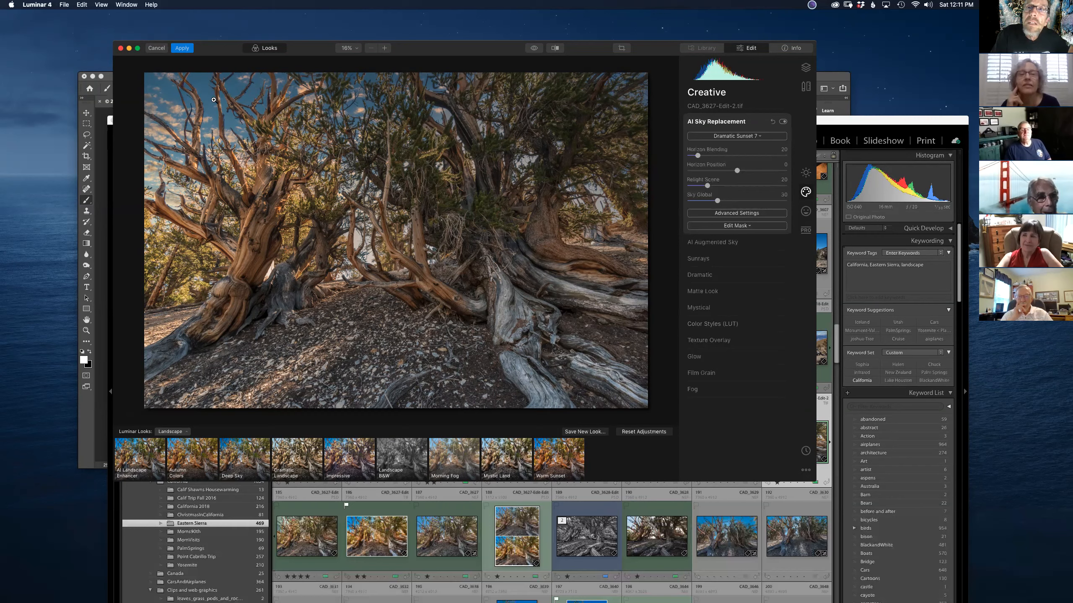
Step: Inspect the replaced sky between the tree branches at 100% and quit the Luminar plugin, discarding all changes
{"action": "left_click", "coordinate": [358, 174]}
{"action": "scroll", "coordinate": [276, 142], "scroll_direction": "left", "scroll_amount": 10}
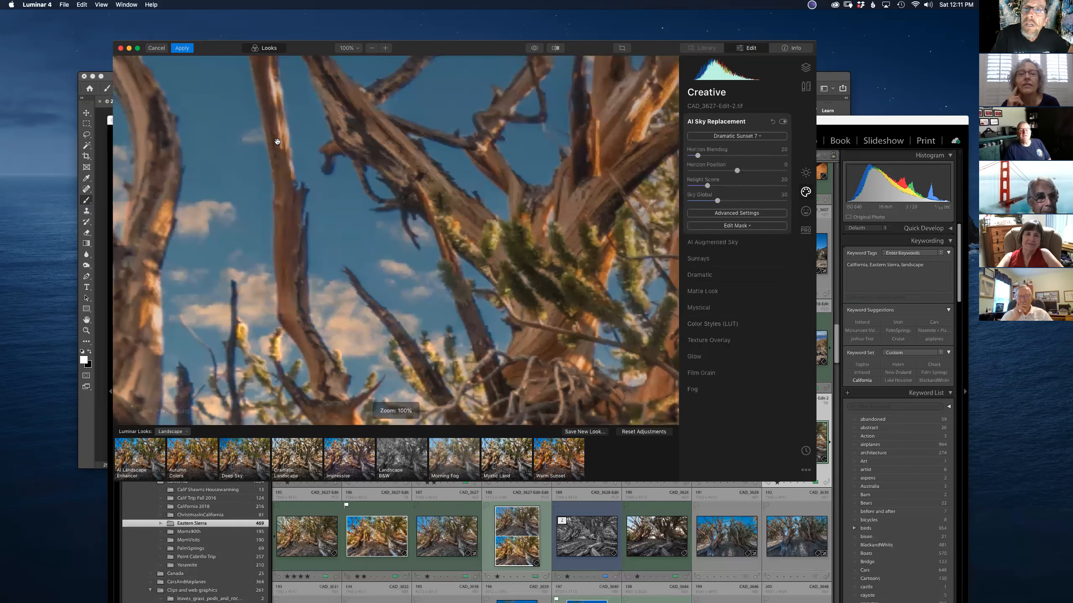
{"action": "scroll", "coordinate": [276, 142], "scroll_direction": "left", "scroll_amount": 10}
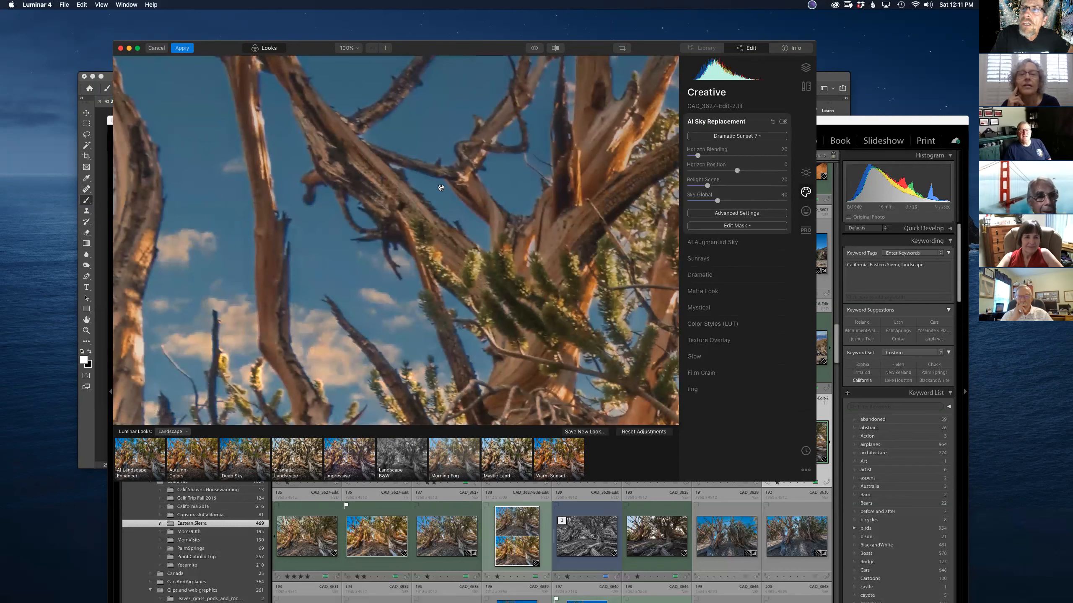
{"action": "scroll", "coordinate": [440, 190], "scroll_direction": "right", "scroll_amount": 10}
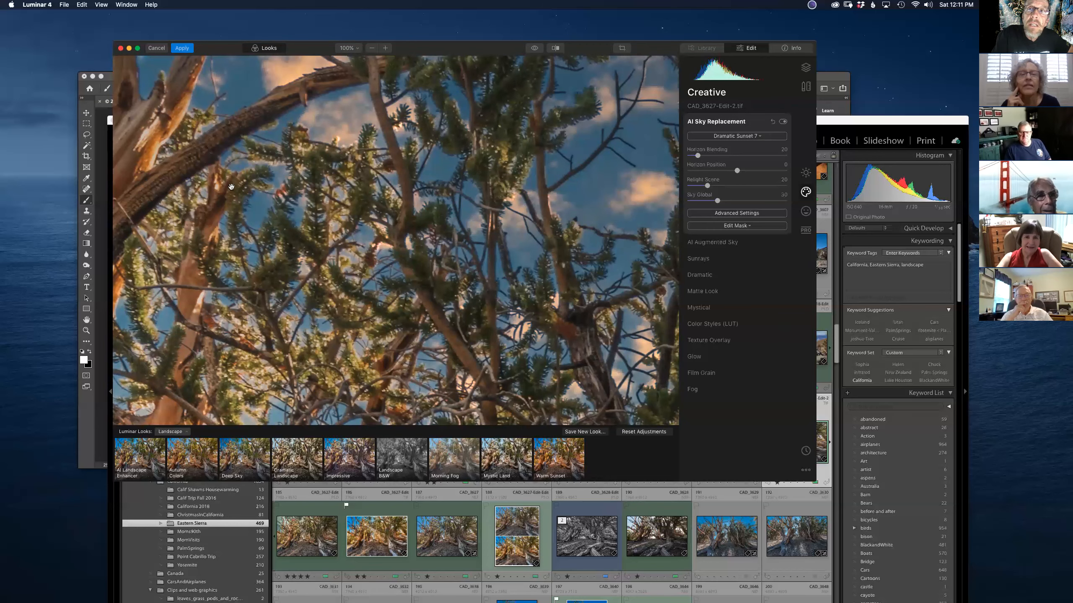
{"action": "scroll", "coordinate": [506, 228], "scroll_direction": "right", "scroll_amount": 10}
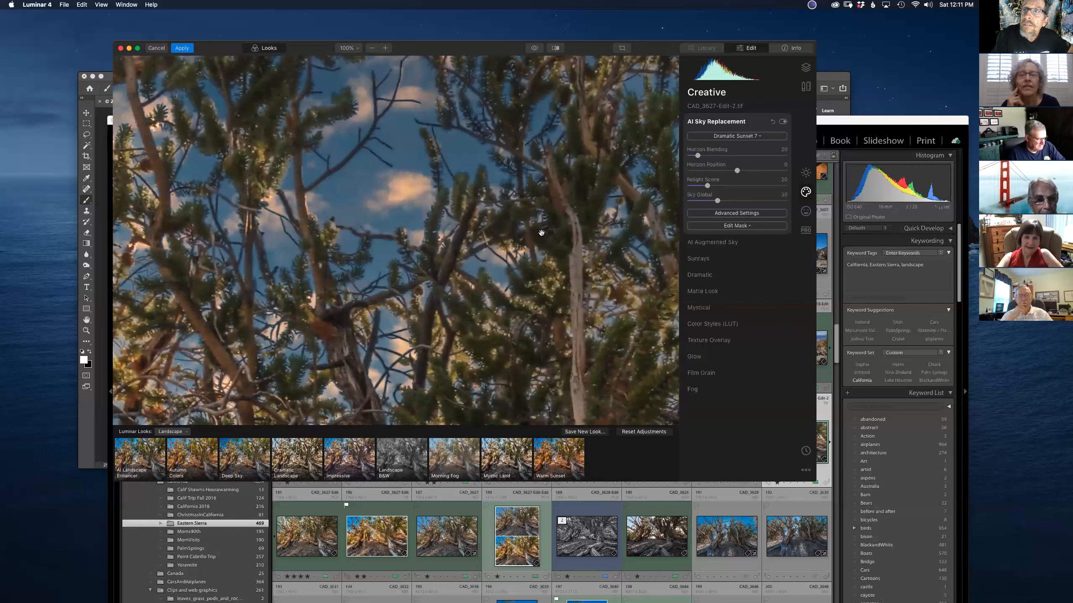
{"action": "scroll", "coordinate": [540, 233], "scroll_direction": "down", "scroll_amount": 3}
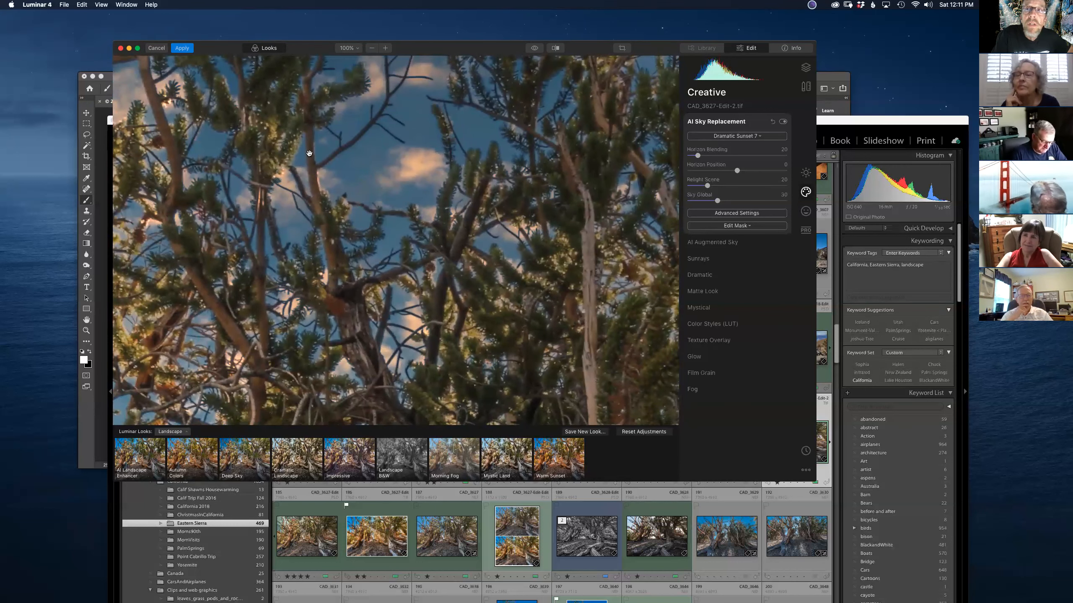
{"action": "left_click", "coordinate": [156, 49]}
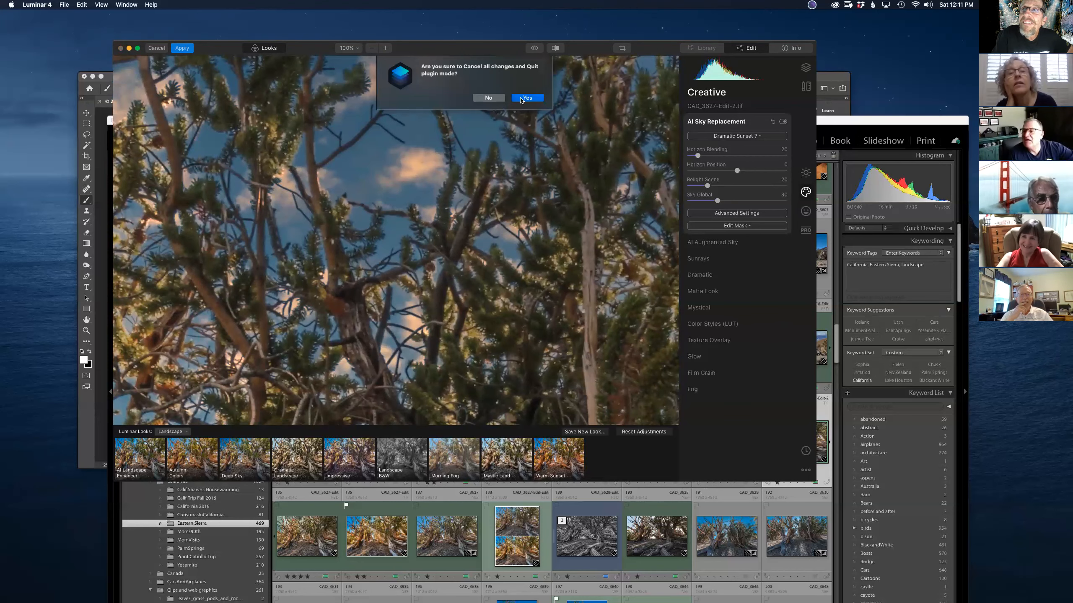
{"action": "left_click", "coordinate": [523, 98]}
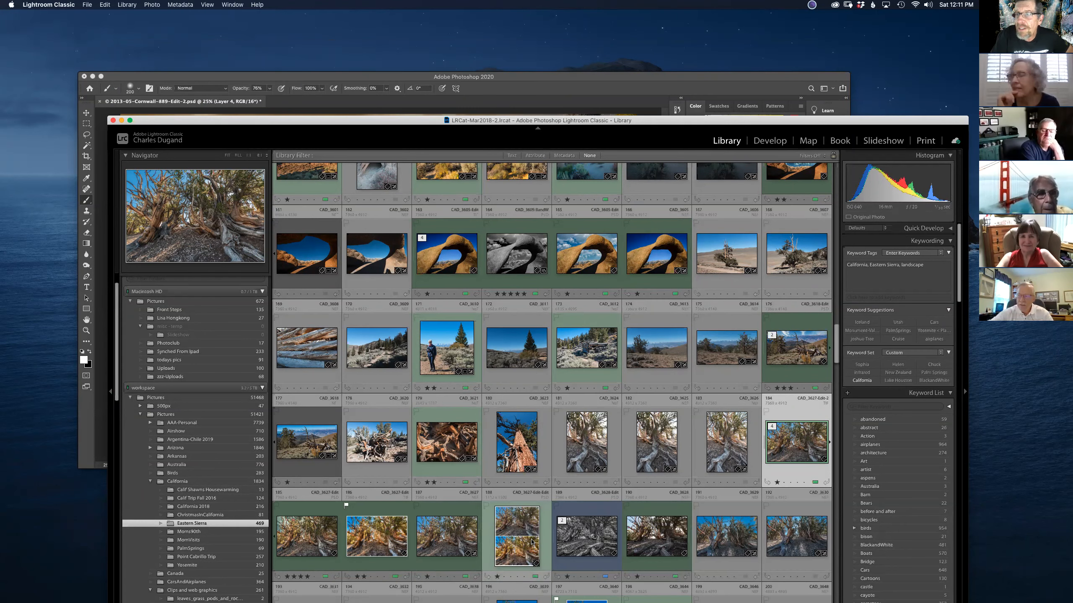
Step: Look through the Eastern Sierra folder's thumbnails in Lightroom Classic for another photo for sky replacement
{"action": "scroll", "coordinate": [531, 543], "scroll_direction": "down", "scroll_amount": 2}
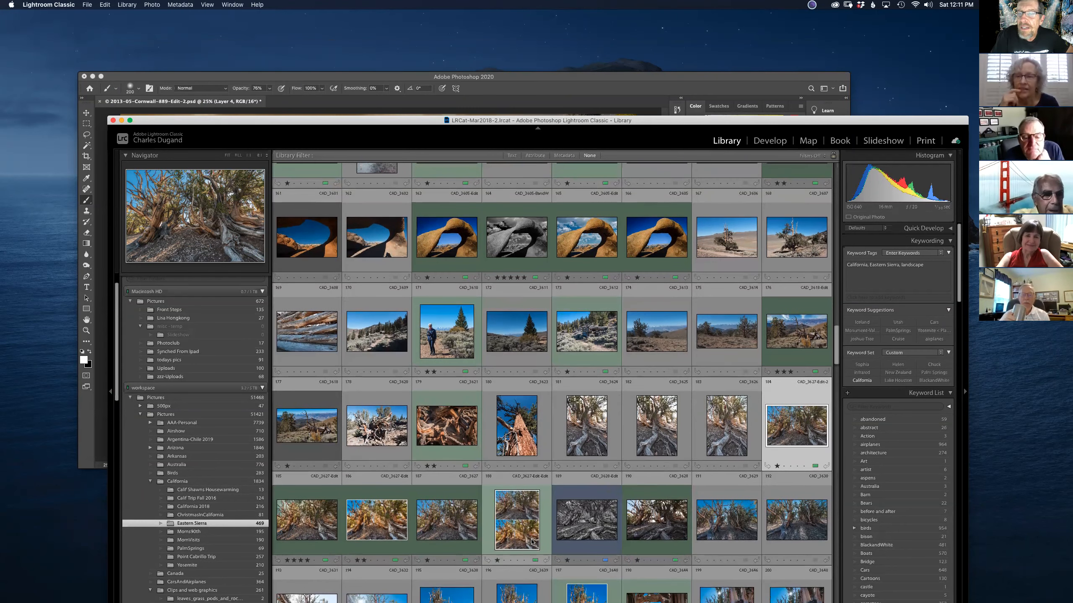
{"action": "scroll", "coordinate": [531, 542], "scroll_direction": "down", "scroll_amount": 6}
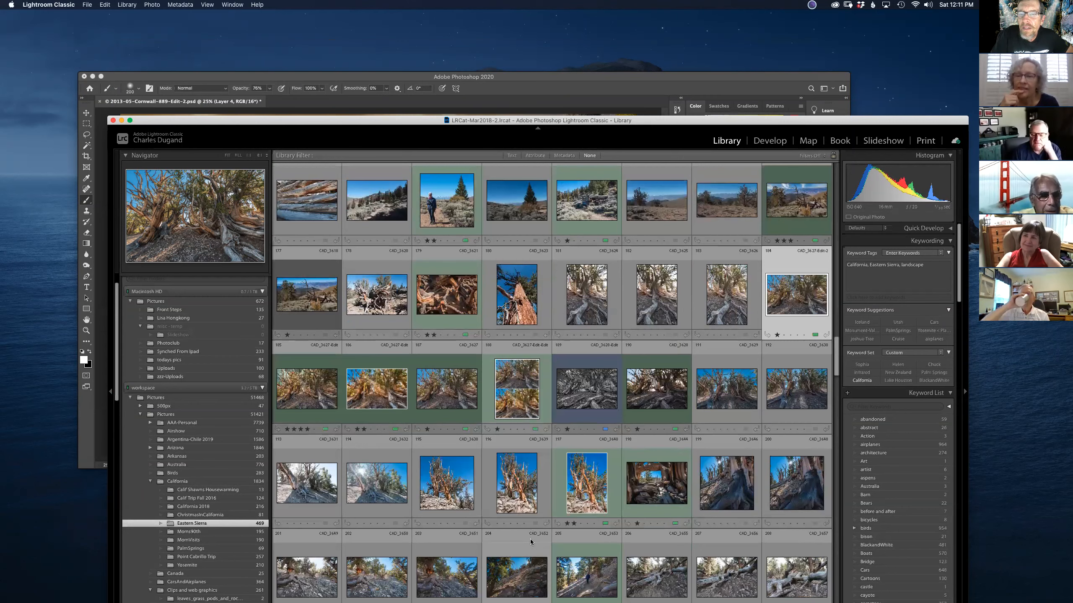
{"action": "scroll", "coordinate": [431, 515], "scroll_direction": "down", "scroll_amount": 2}
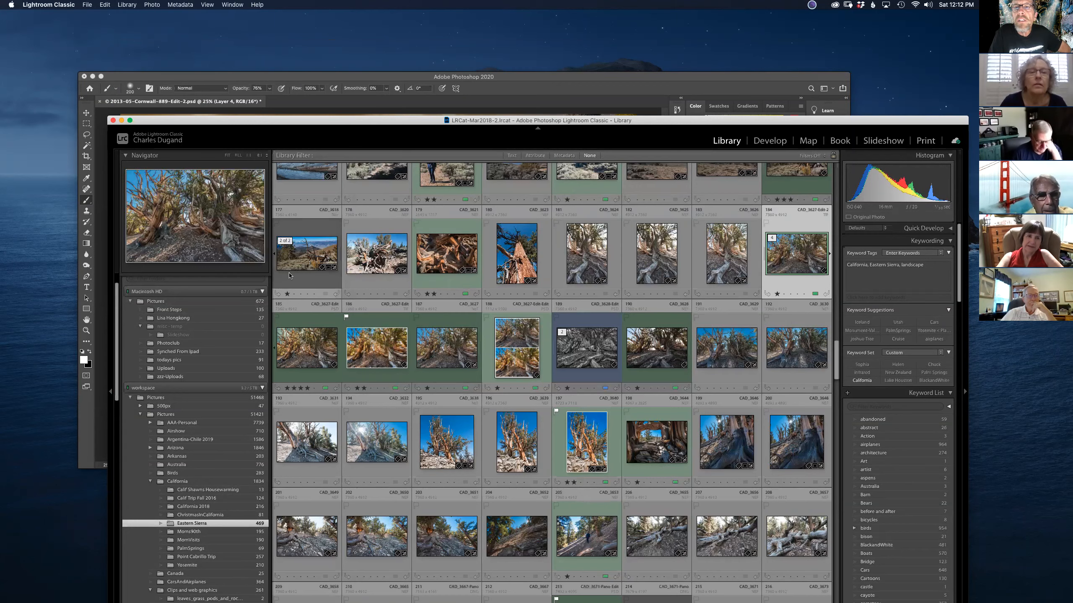
{"action": "scroll", "coordinate": [290, 275], "scroll_direction": "up", "scroll_amount": 4}
{"action": "scroll", "coordinate": [290, 276], "scroll_direction": "up", "scroll_amount": 12}
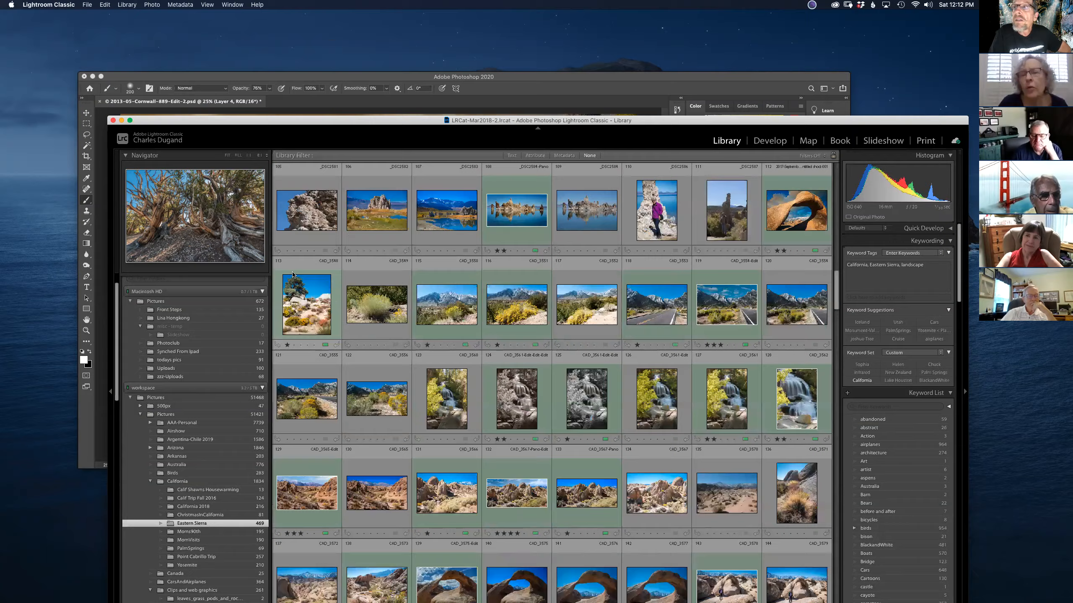
{"action": "scroll", "coordinate": [292, 275], "scroll_direction": "down", "scroll_amount": 5}
{"action": "scroll", "coordinate": [292, 274], "scroll_direction": "down", "scroll_amount": 10}
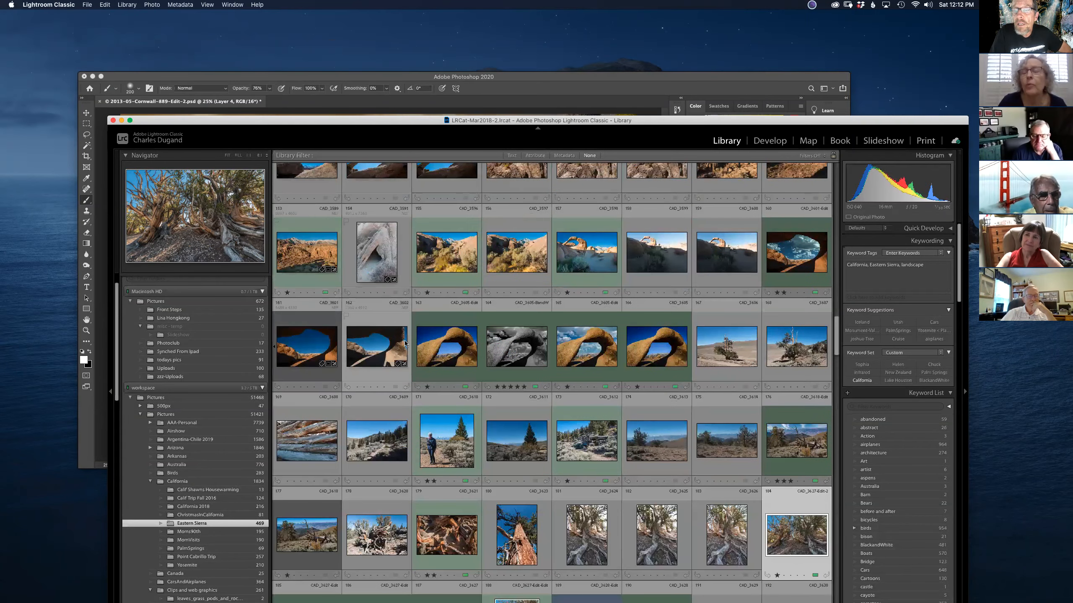
{"action": "scroll", "coordinate": [424, 432], "scroll_direction": "up", "scroll_amount": 10}
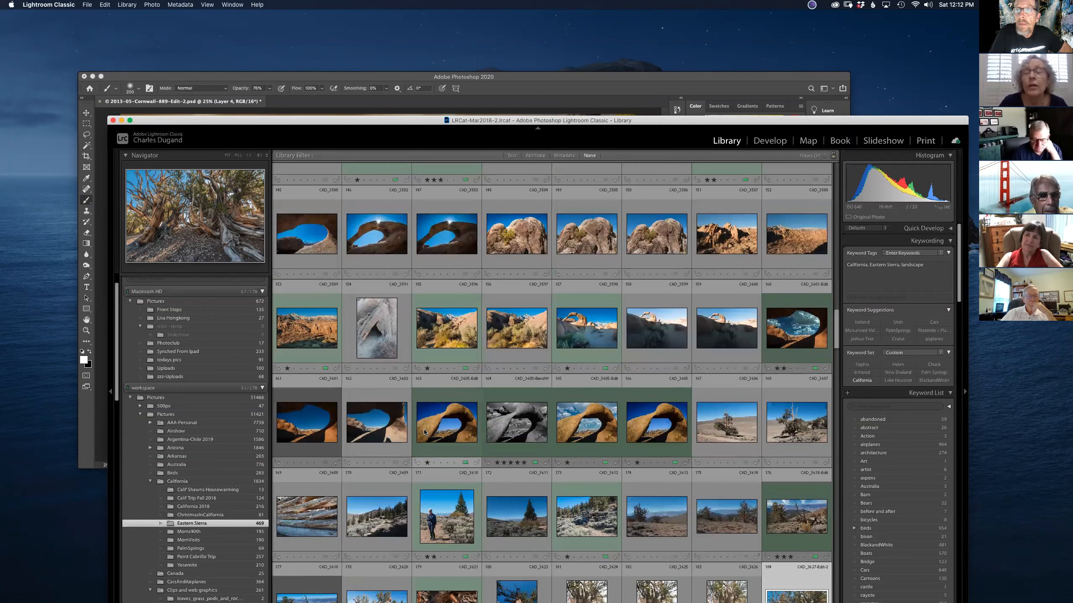
{"action": "scroll", "coordinate": [425, 433], "scroll_direction": "up", "scroll_amount": 5}
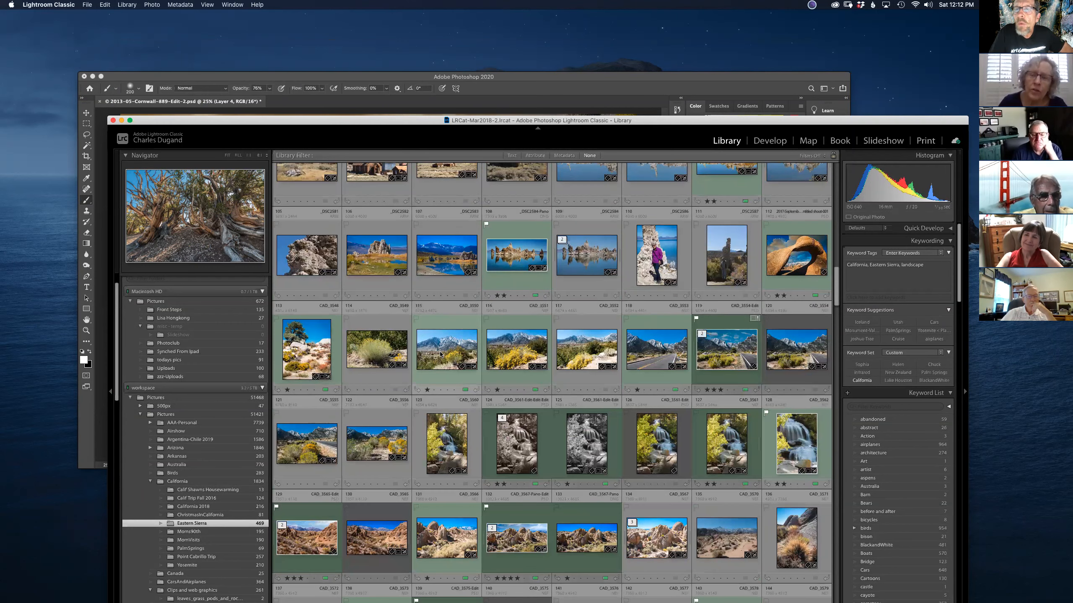
Step: Open the mountain and yellow wildflower photo CAD_3550 in Photoshop 2020 and arrange the Lightroom and Photoshop windows
{"action": "left_click", "coordinate": [440, 355]}
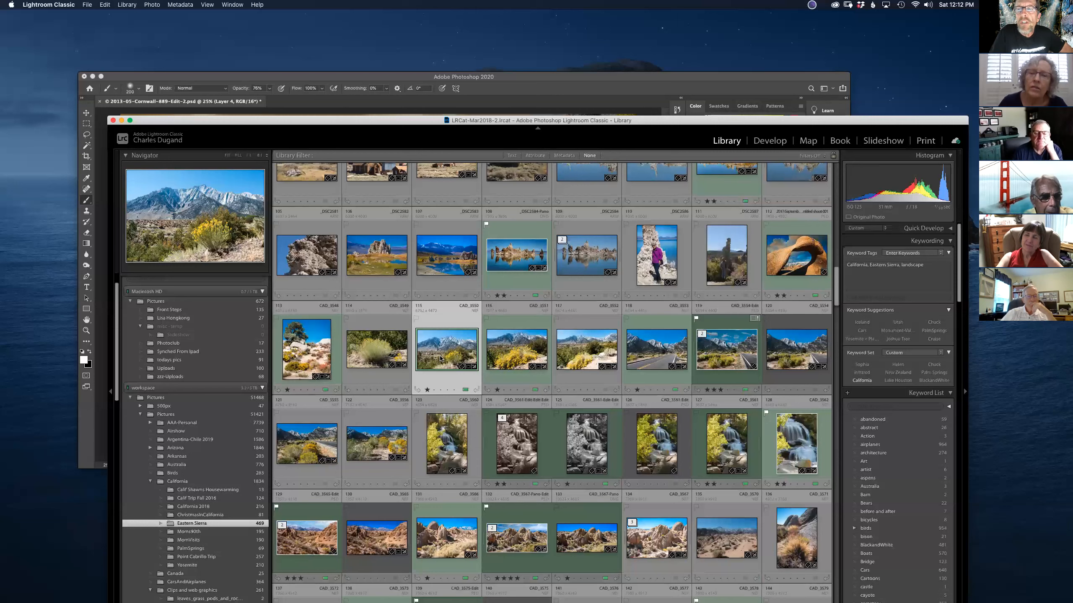
{"action": "right_click", "coordinate": [447, 359]}
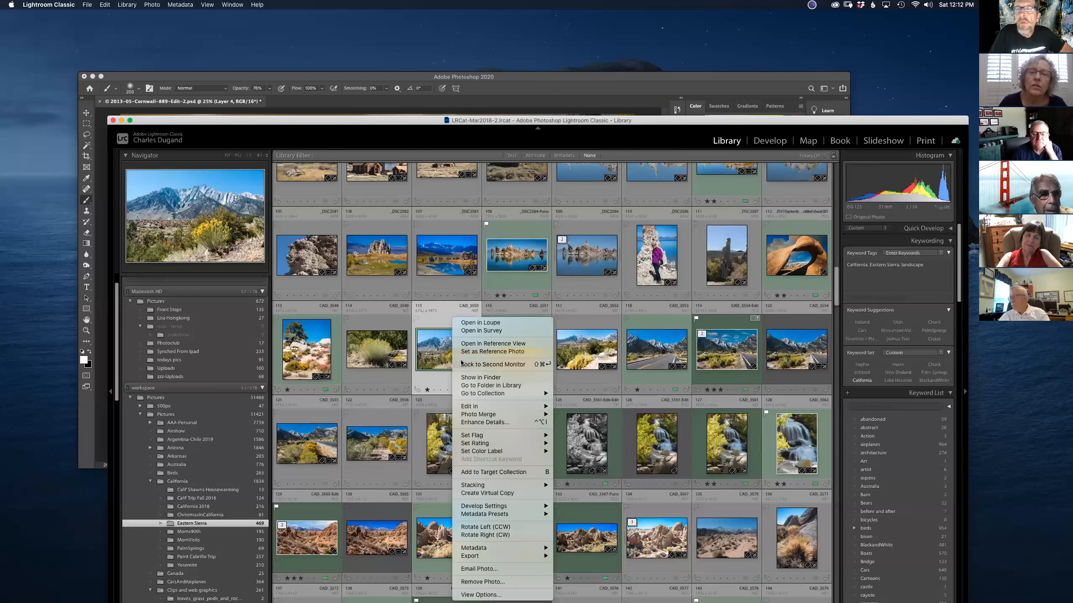
{"action": "mouse_move", "coordinate": [504, 407]}
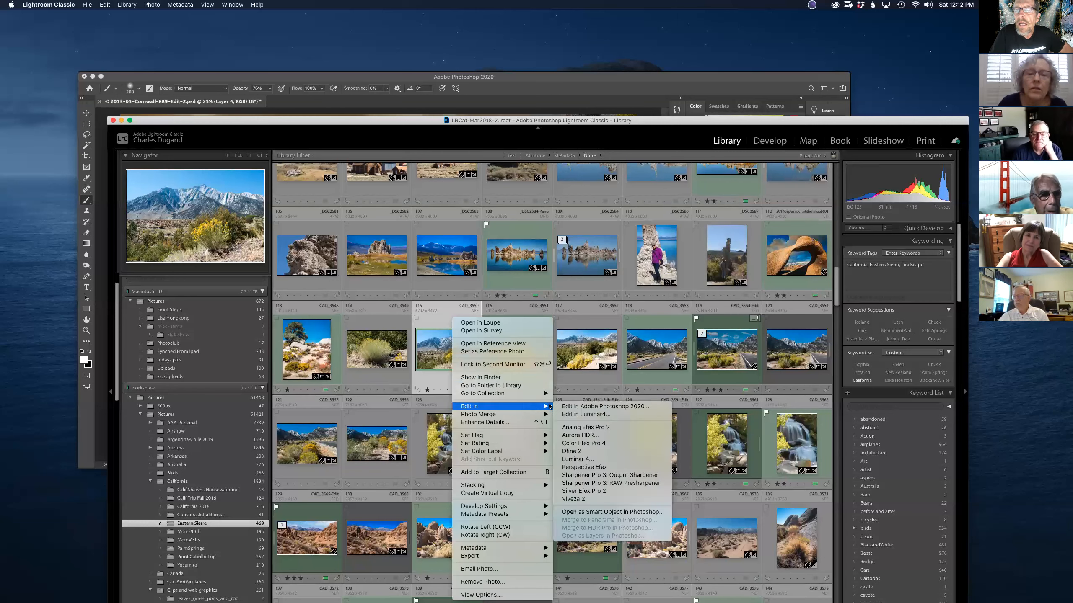
{"action": "left_click", "coordinate": [576, 406]}
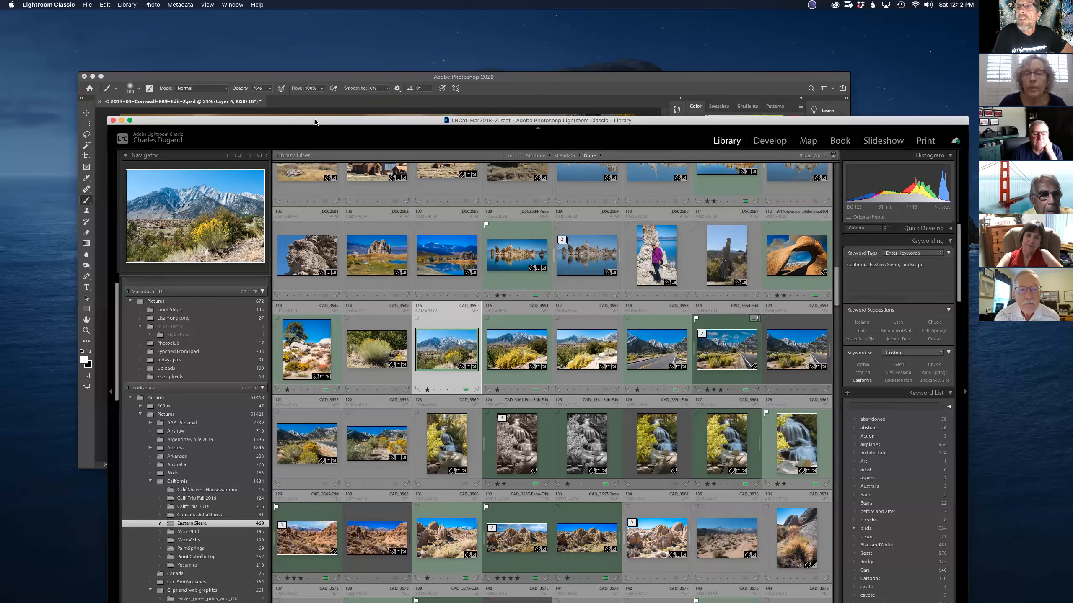
{"action": "left_click_drag", "start_coordinate": [314, 122], "coordinate": [547, 164]}
{"action": "left_click", "coordinate": [404, 79]}
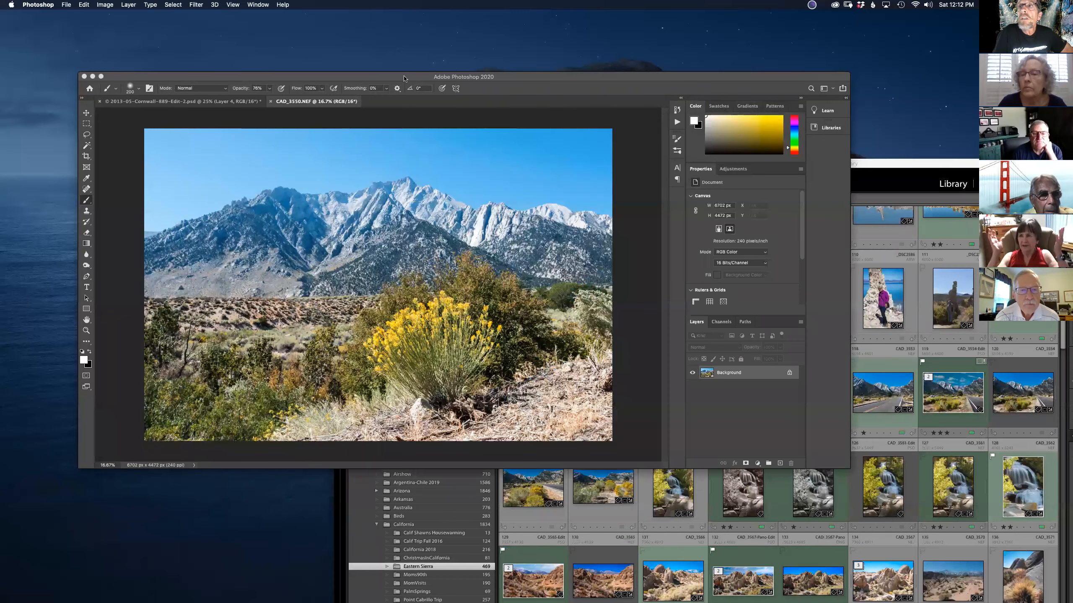
{"action": "mouse_move", "coordinate": [403, 79]}
{"action": "left_mouse_down"}
{"action": "mouse_move", "coordinate": [362, 60]}
{"action": "mouse_move", "coordinate": [385, 38]}
{"action": "left_mouse_up"}
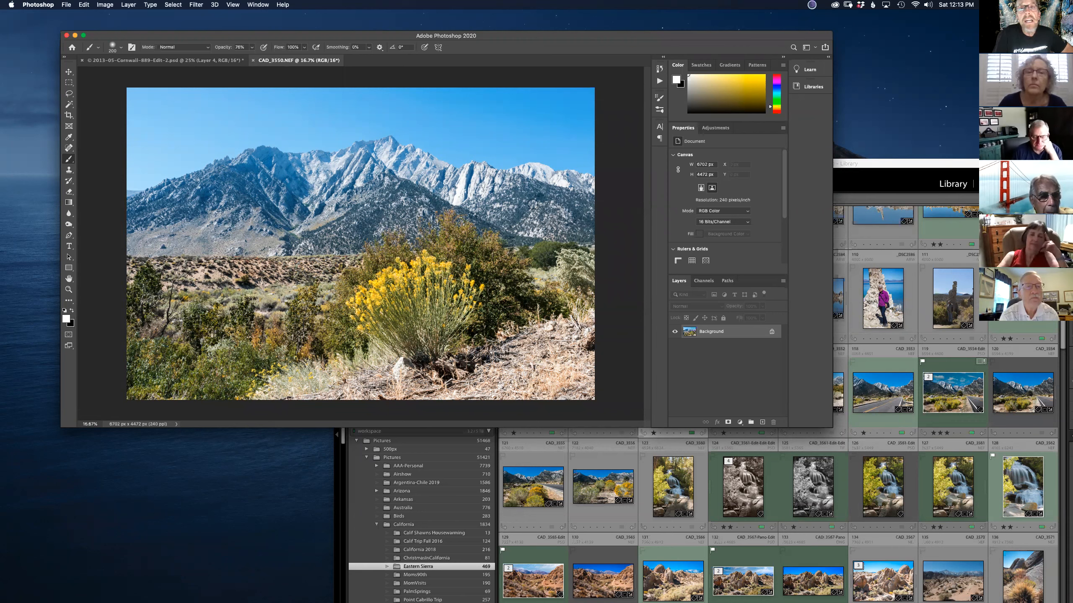
Step: Save the mountain photo CAD_3550
{"action": "left_click", "coordinate": [67, 4]}
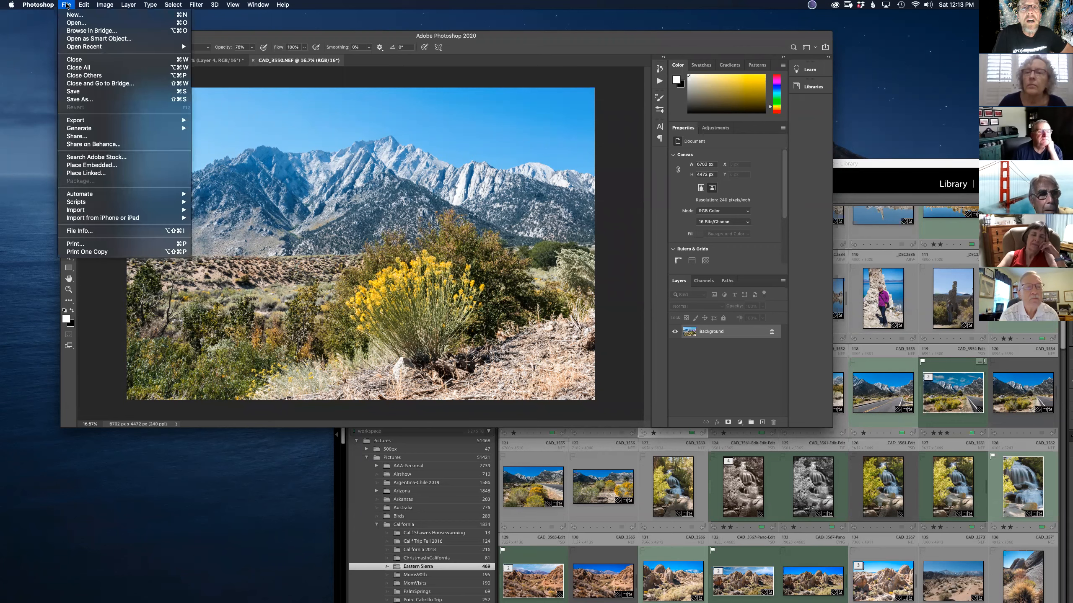
{"action": "left_click", "coordinate": [76, 94]}
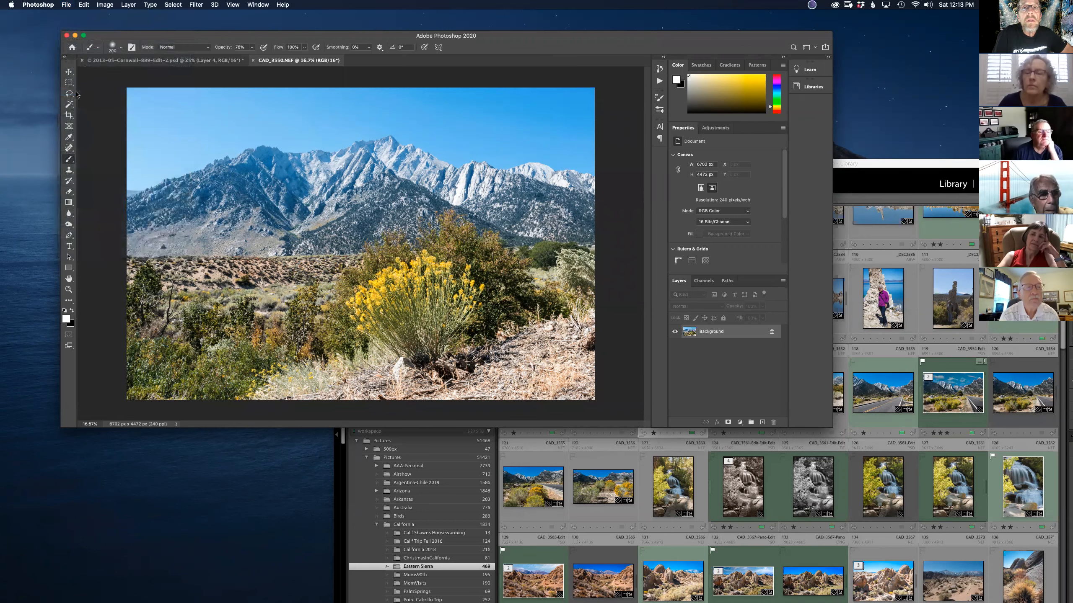
Step: Close the open Photoshop documents, discarding the Cornwall changes, and switch back to Lightroom Classic with its window fully in view
{"action": "left_click", "coordinate": [67, 36]}
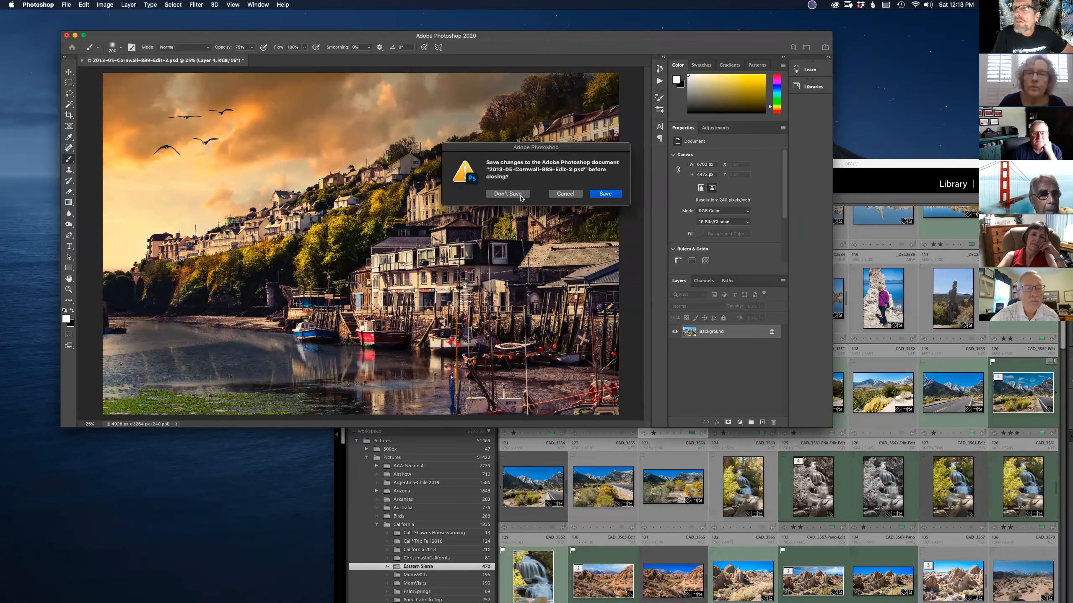
{"action": "left_click", "coordinate": [507, 194]}
{"action": "scroll", "coordinate": [671, 358], "scroll_direction": "up", "scroll_amount": 1}
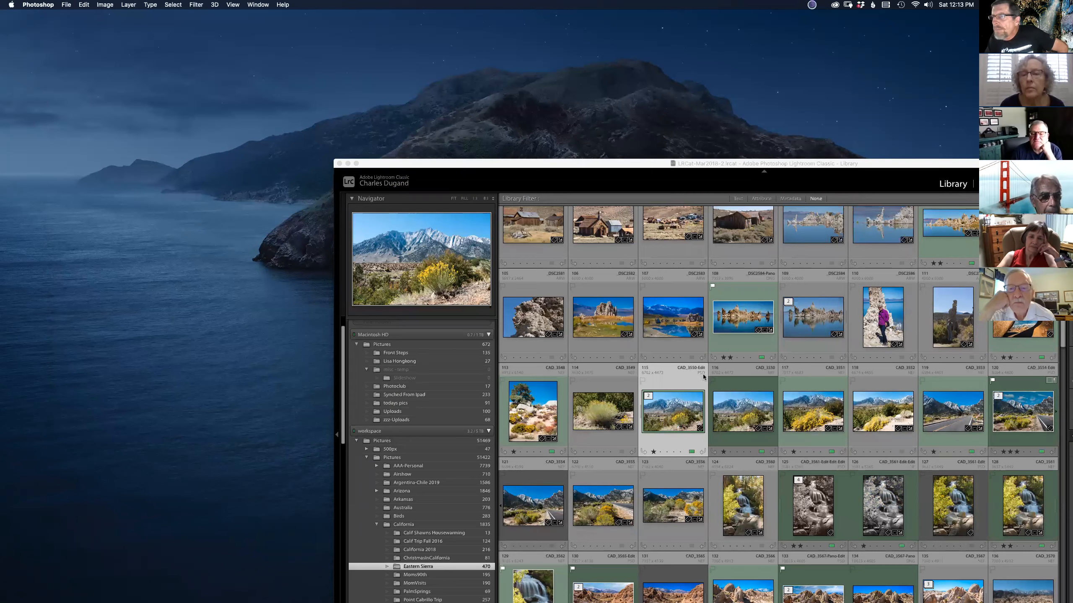
{"action": "left_click_drag", "start_coordinate": [693, 162], "coordinate": [542, 116]}
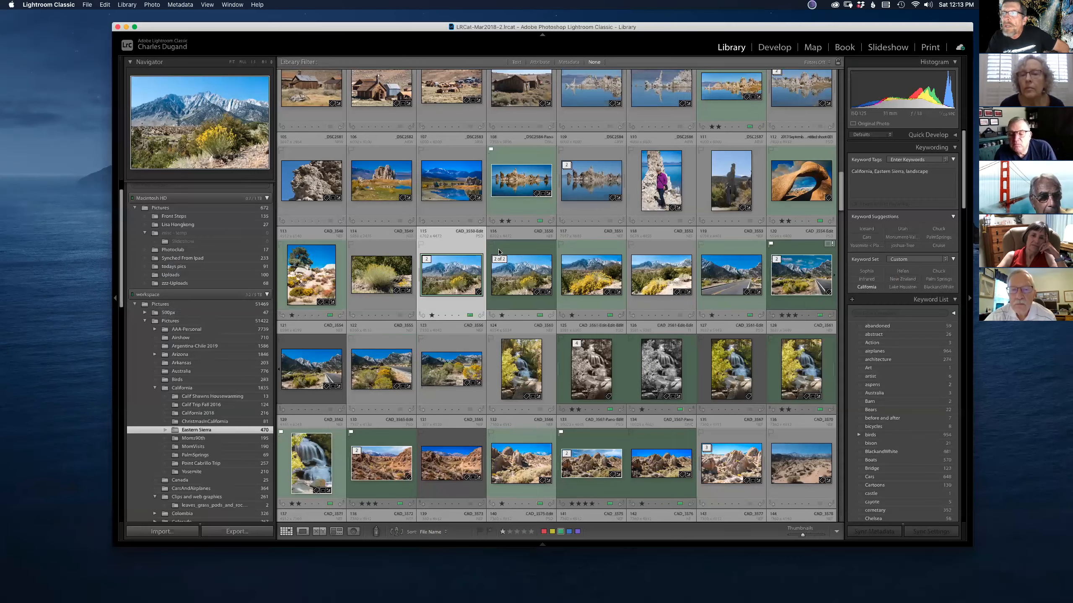
Step: Delete the edited mountain photo CAD_3550-Edit from disk, keeping the original in the Eastern Sierra folder
{"action": "right_click", "coordinate": [459, 251]}
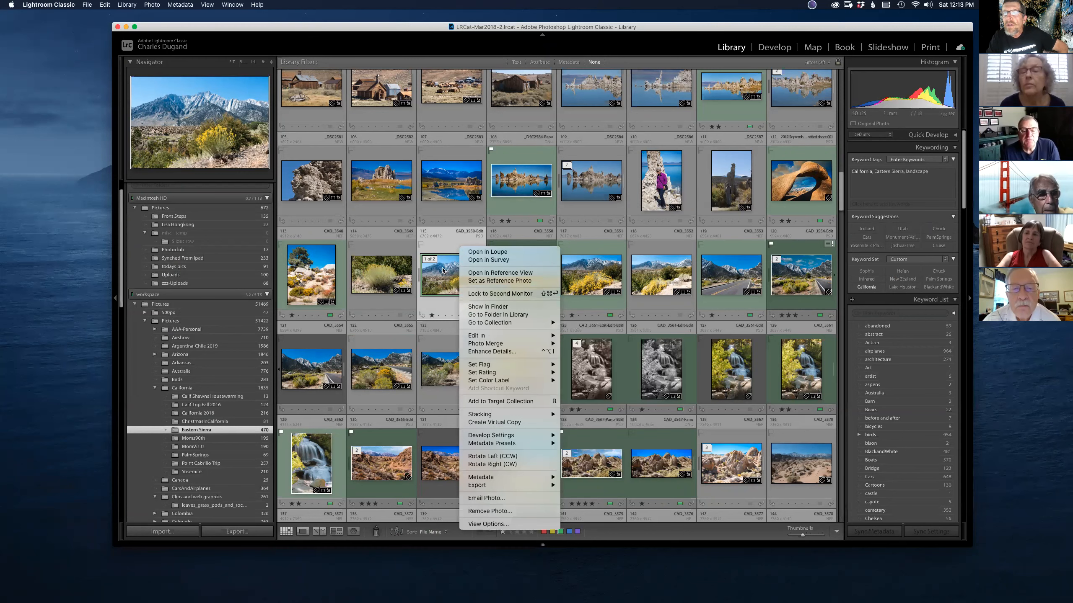
{"action": "left_click", "coordinate": [459, 238]}
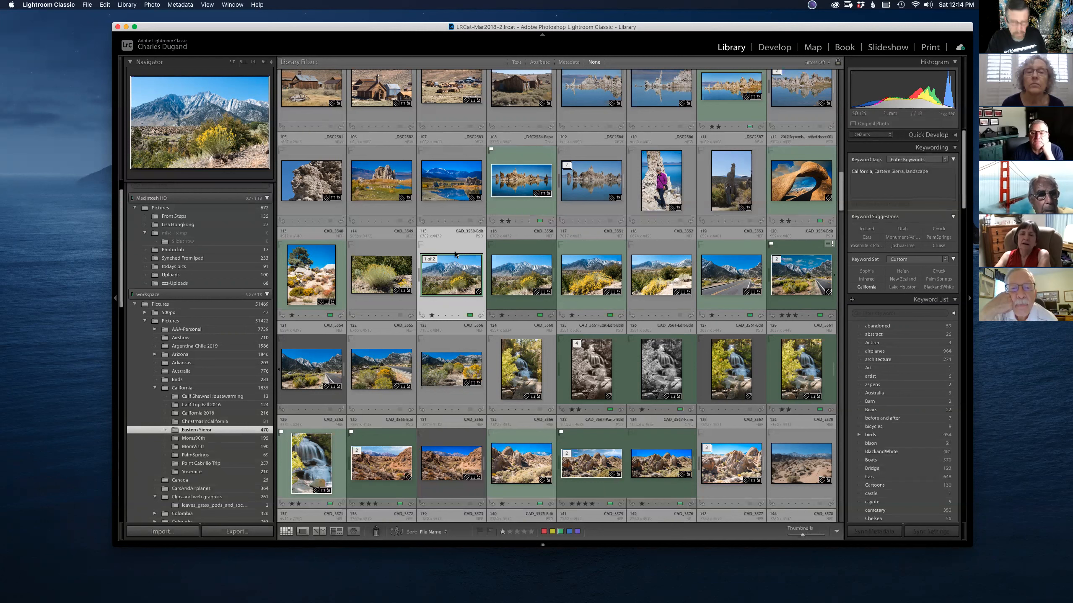
{"action": "left_click", "coordinate": [470, 315]}
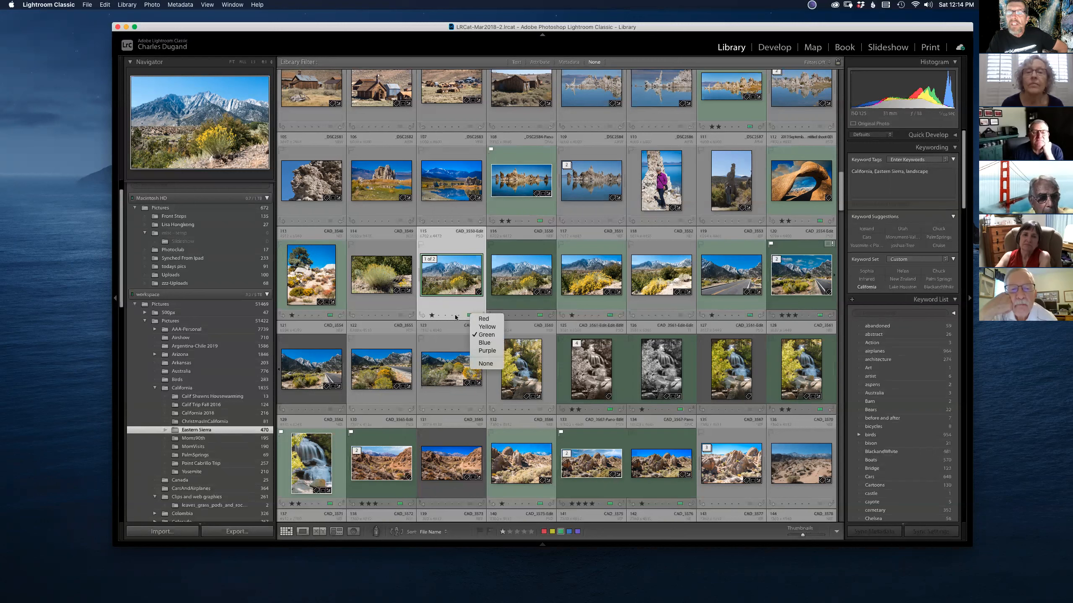
{"action": "left_click", "coordinate": [453, 284]}
{"action": "right_click", "coordinate": [453, 284]}
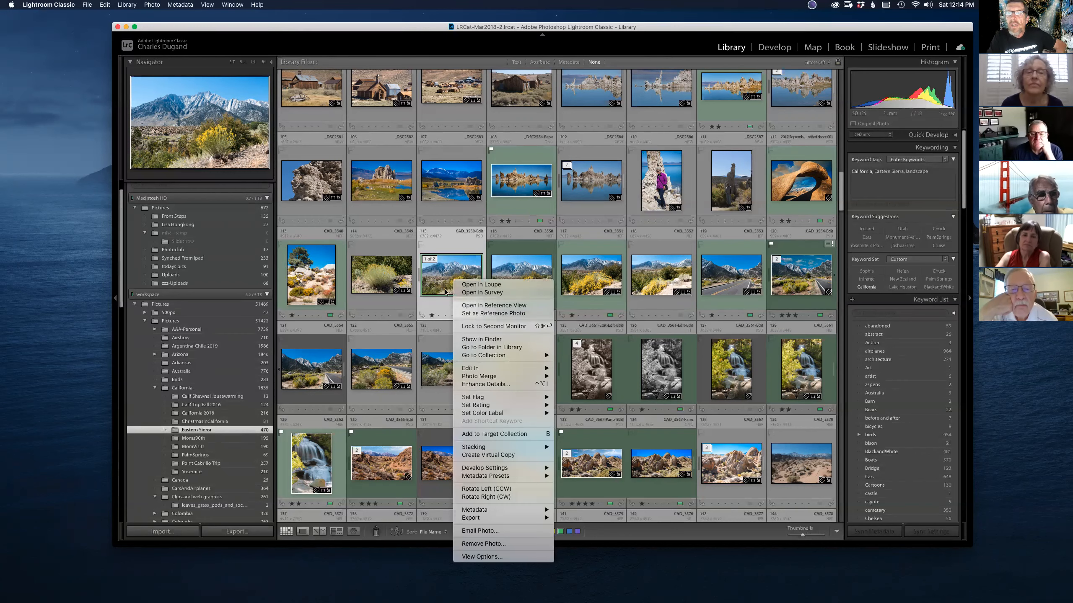
{"action": "left_click", "coordinate": [445, 292]}
{"action": "key", "text": "Delete"}
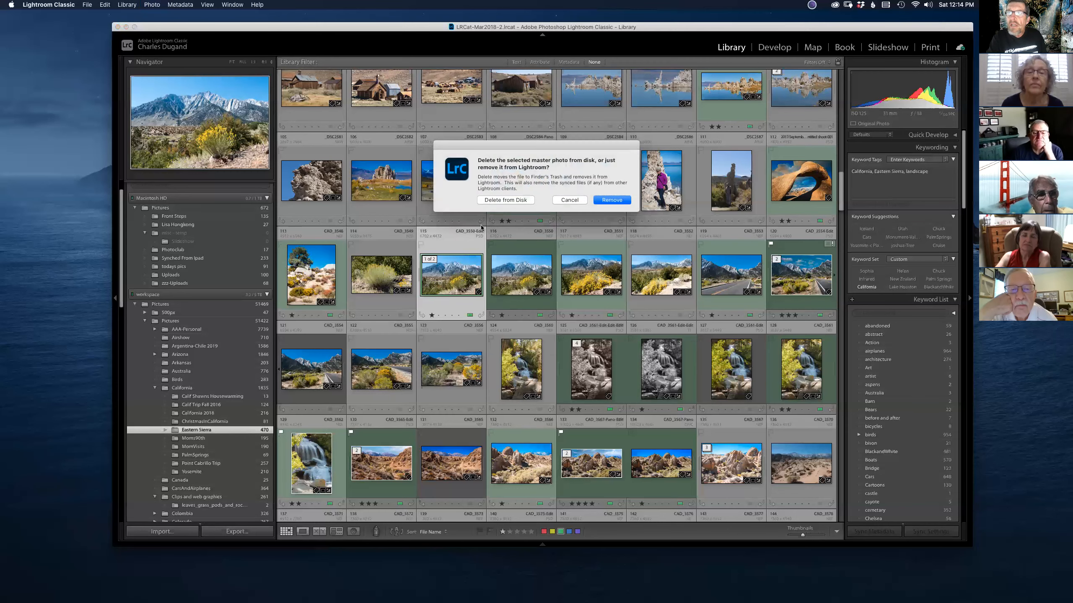
{"action": "left_click", "coordinate": [502, 200]}
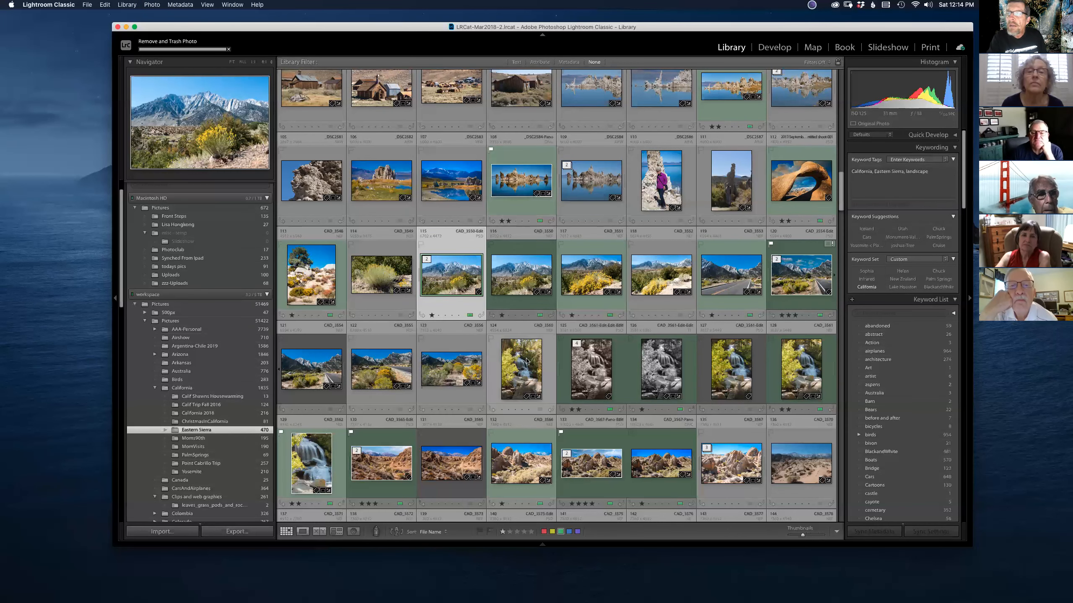
Step: Find the rock arch photo CAD_3575-Edit in the Eastern Sierra folder and create a virtual copy of it
{"action": "scroll", "coordinate": [481, 422], "scroll_direction": "down", "scroll_amount": 4}
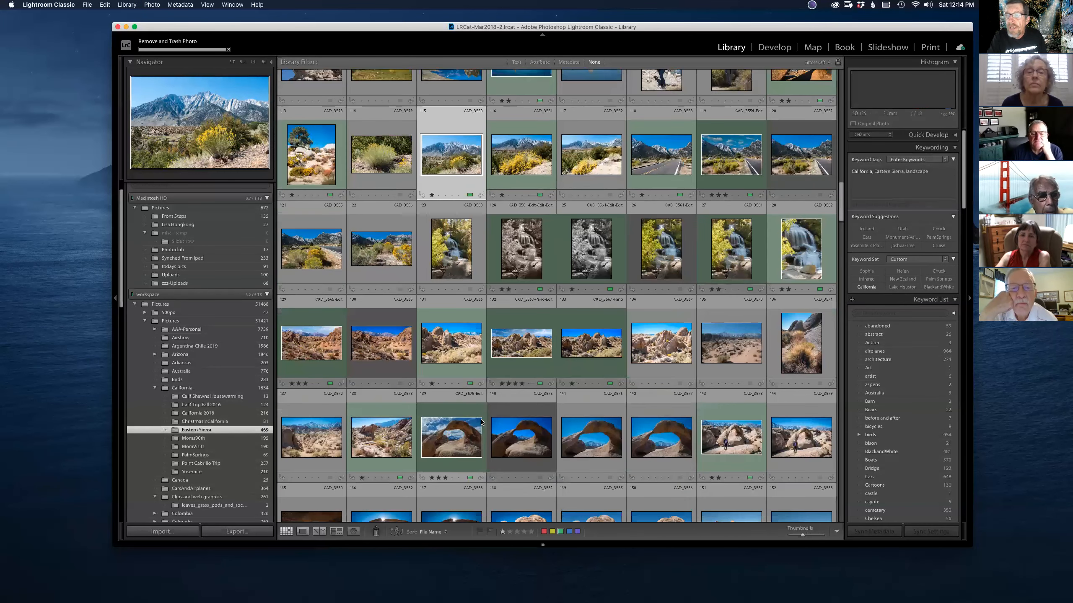
{"action": "scroll", "coordinate": [482, 422], "scroll_direction": "down", "scroll_amount": 6}
{"action": "scroll", "coordinate": [482, 422], "scroll_direction": "down", "scroll_amount": 7}
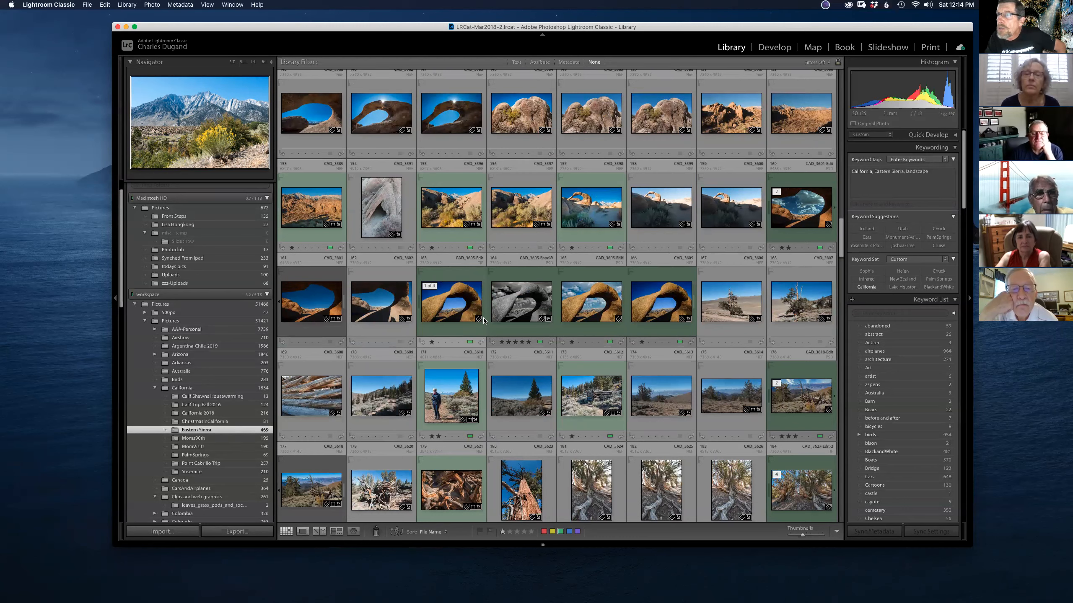
{"action": "scroll", "coordinate": [484, 321], "scroll_direction": "up", "scroll_amount": 3}
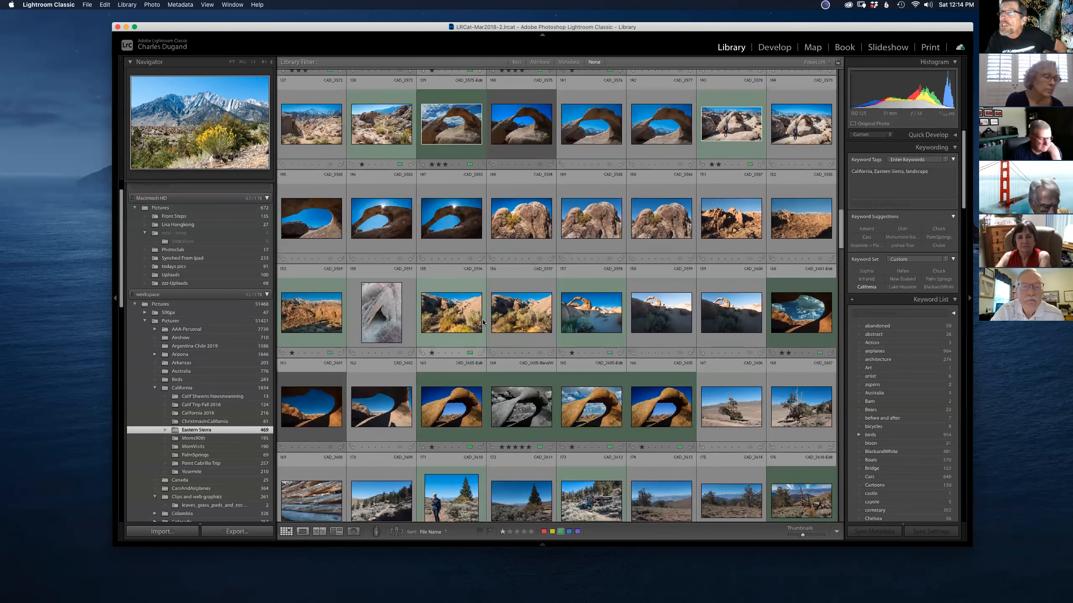
{"action": "scroll", "coordinate": [483, 322], "scroll_direction": "up", "scroll_amount": 3}
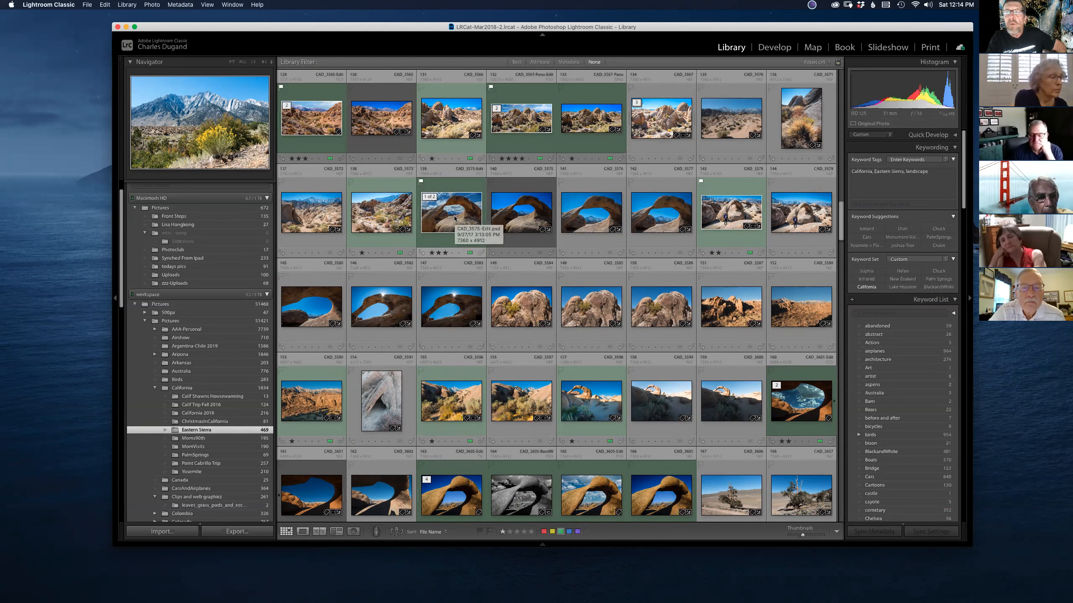
{"action": "right_click", "coordinate": [454, 218]}
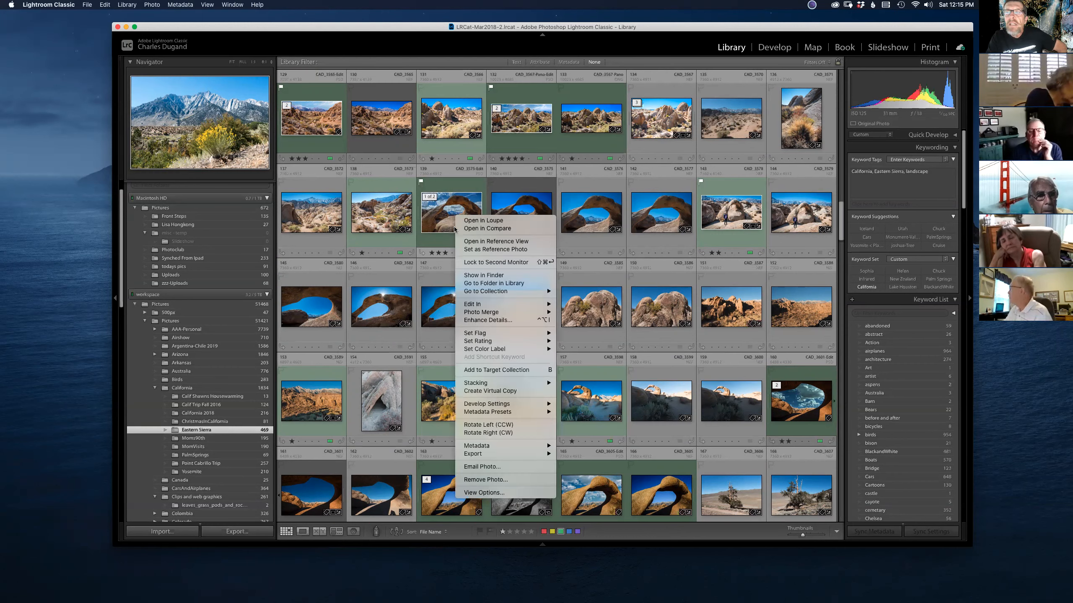
{"action": "left_click", "coordinate": [491, 390]}
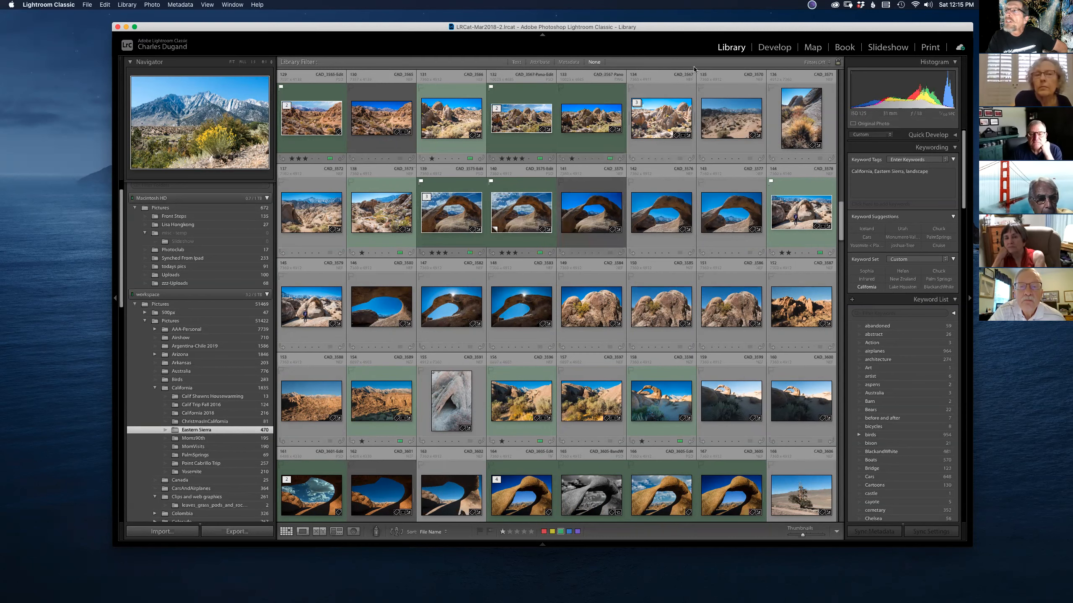
Step: Select the virtual copy of the arch photo CAD_3575-Edit in the grid and view the thumbnails with and without cell extras
{"action": "left_click", "coordinate": [773, 47]}
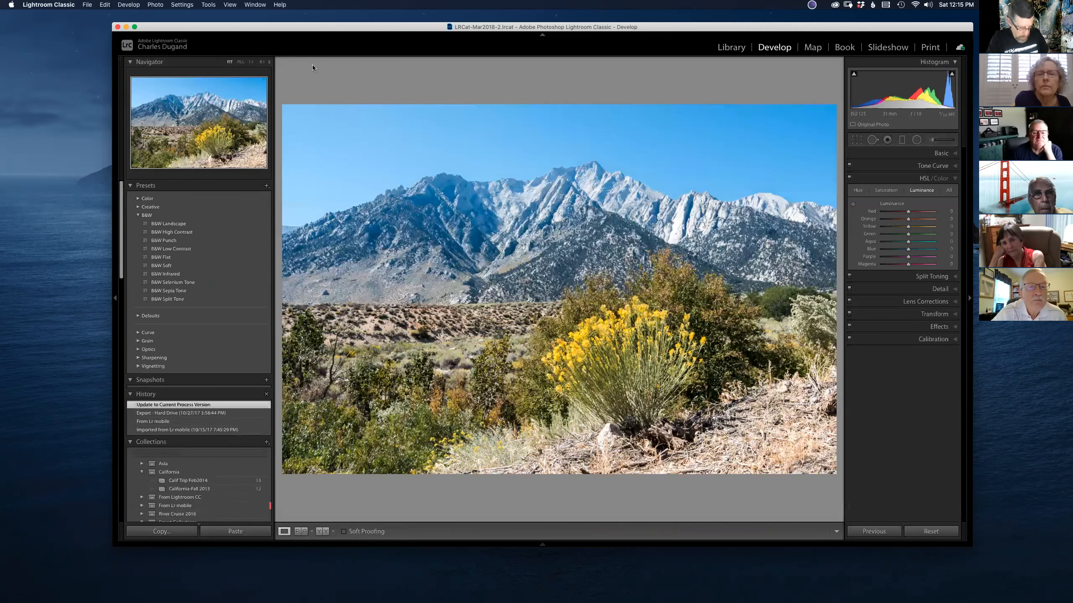
{"action": "key", "text": "g"}
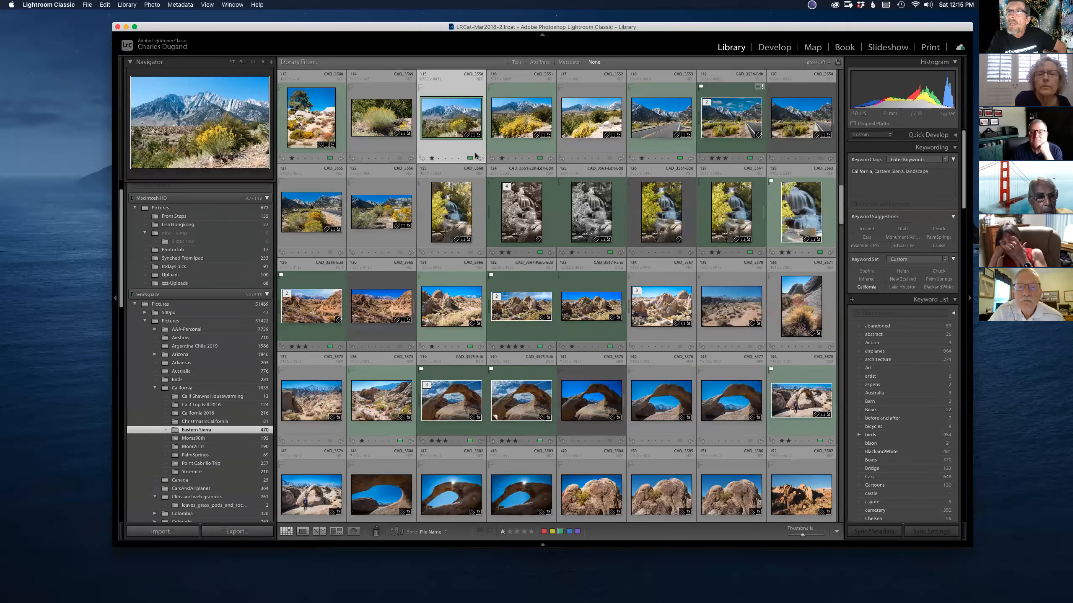
{"action": "scroll", "coordinate": [480, 158], "scroll_direction": "up", "scroll_amount": 3}
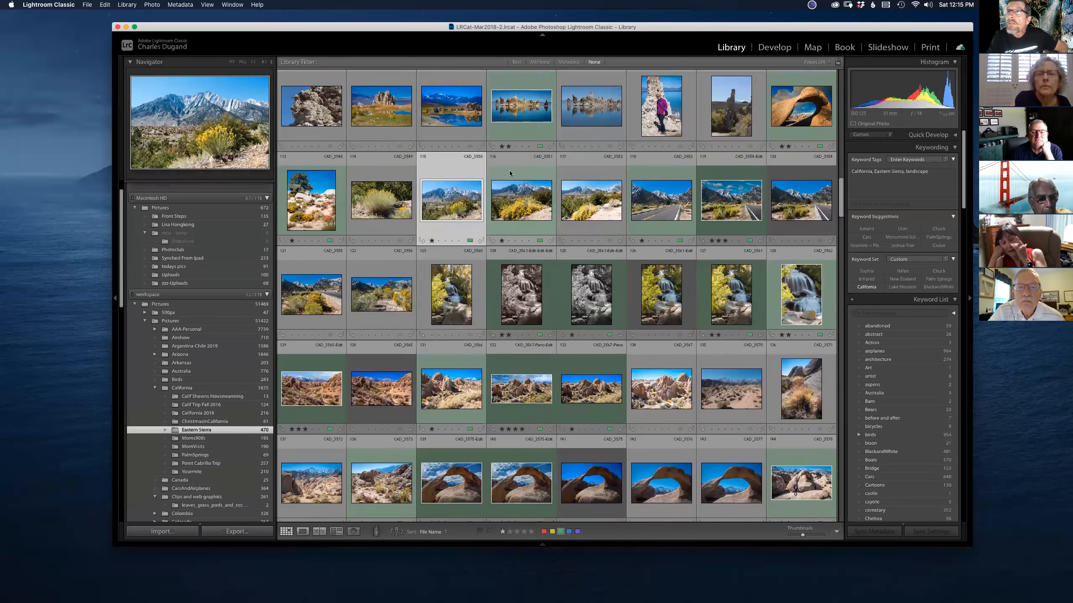
{"action": "scroll", "coordinate": [527, 284], "scroll_direction": "down", "scroll_amount": 3}
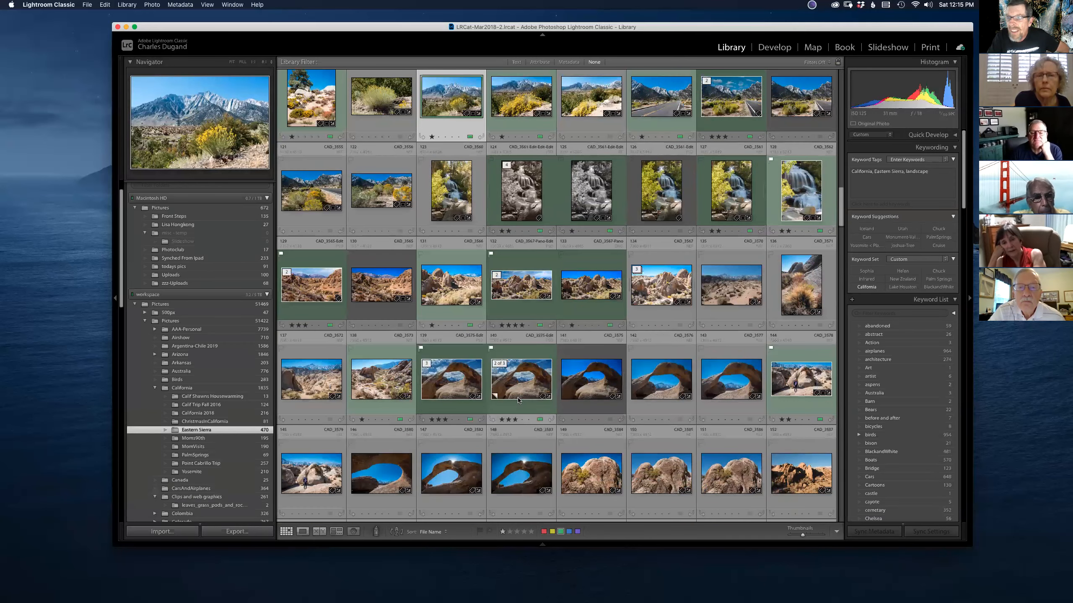
{"action": "scroll", "coordinate": [515, 387], "scroll_direction": "down", "scroll_amount": 1}
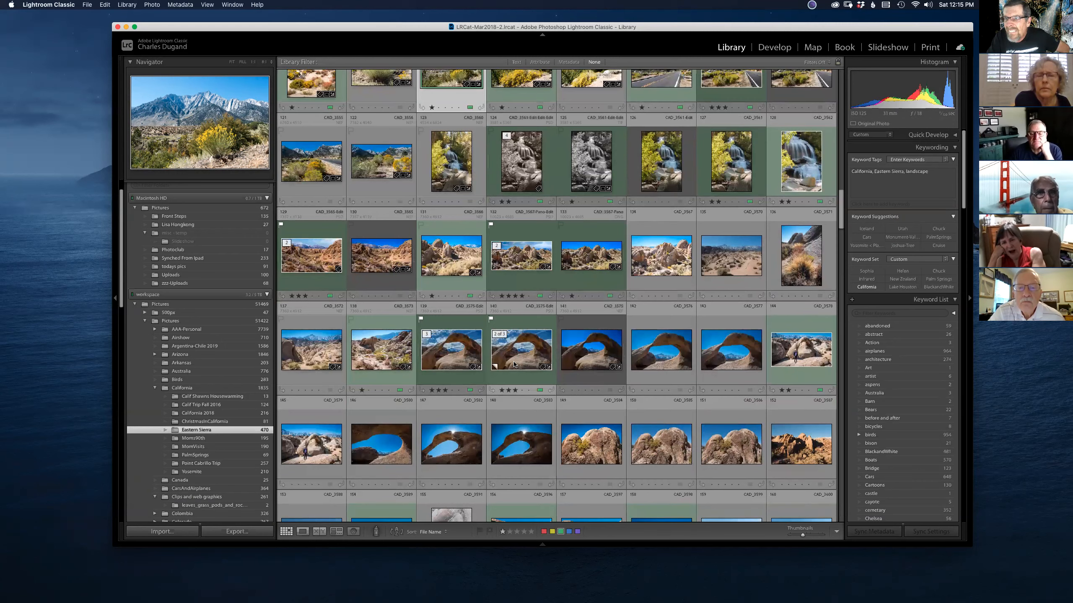
{"action": "left_click", "coordinate": [515, 364]}
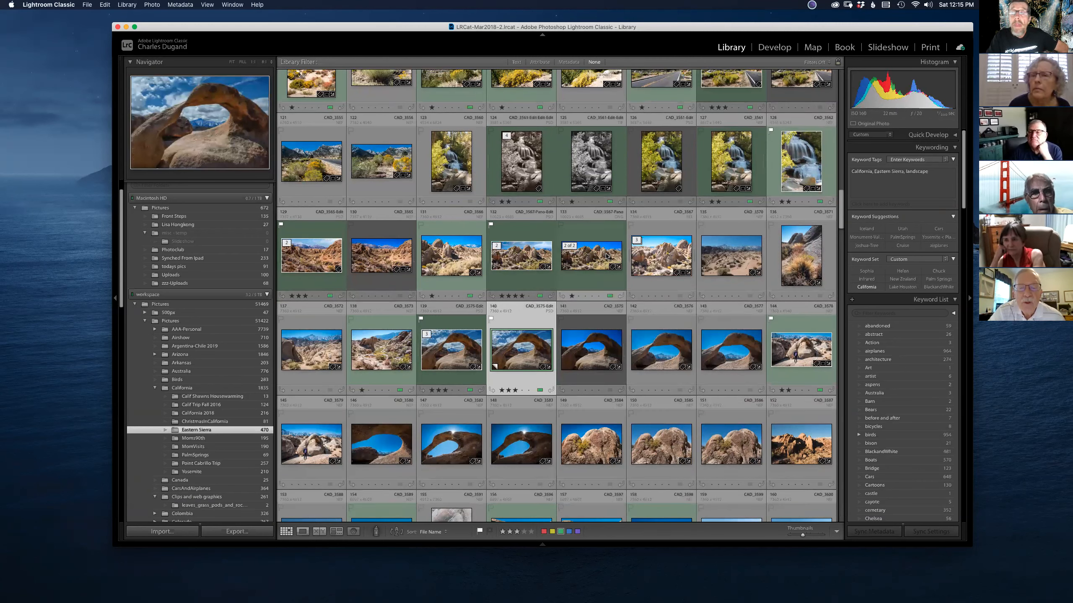
{"action": "key", "text": "j"}
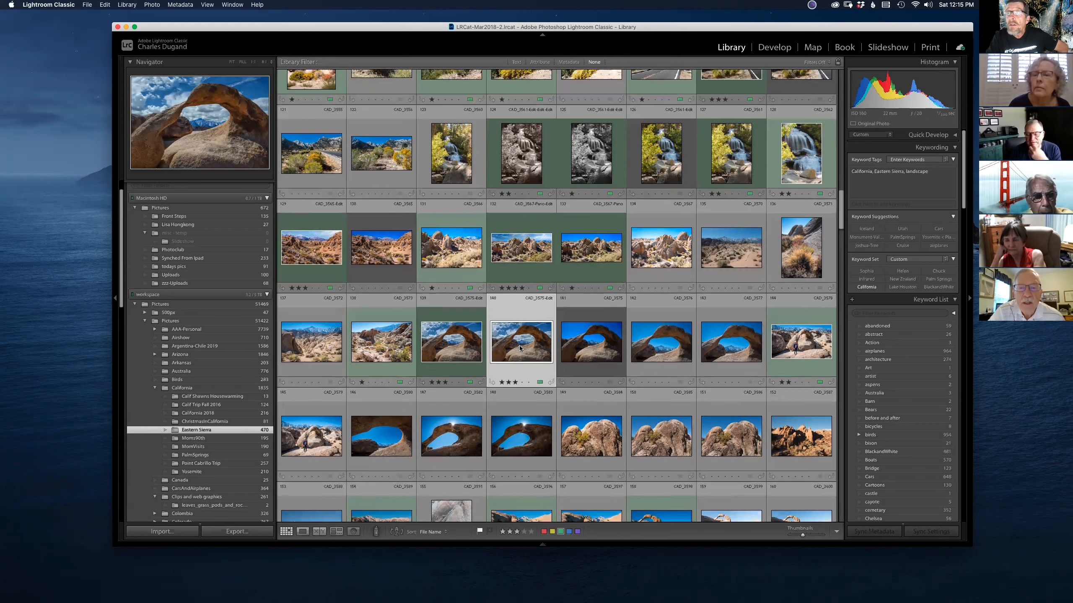
{"action": "key", "text": "j"}
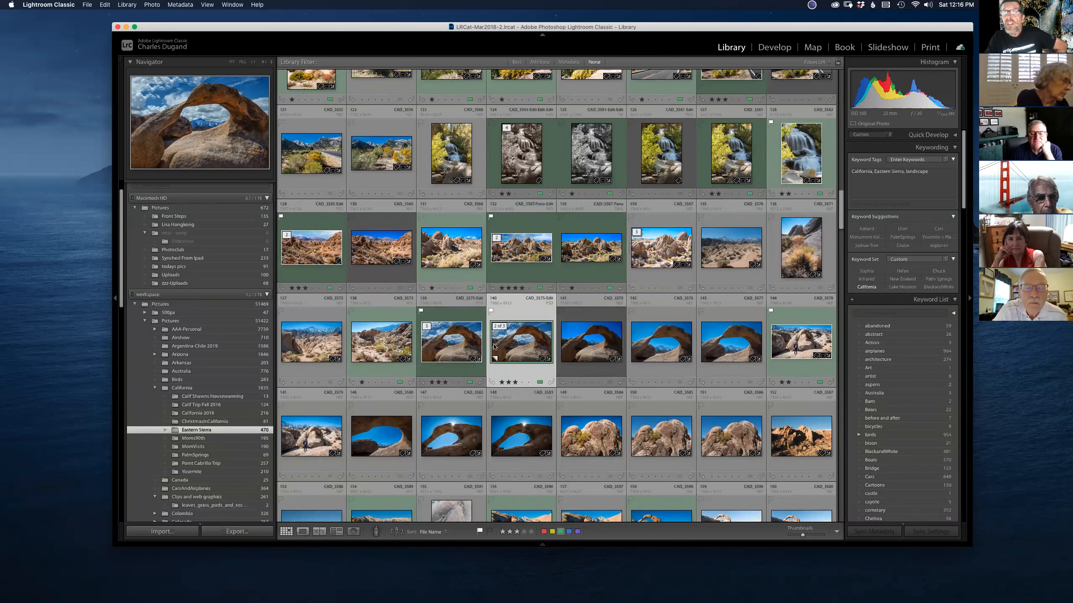
Step: Convert the arch photo's virtual copy to black and white in Develop and set Blue in the Black & White Mix to -74
{"action": "left_click", "coordinate": [776, 49]}
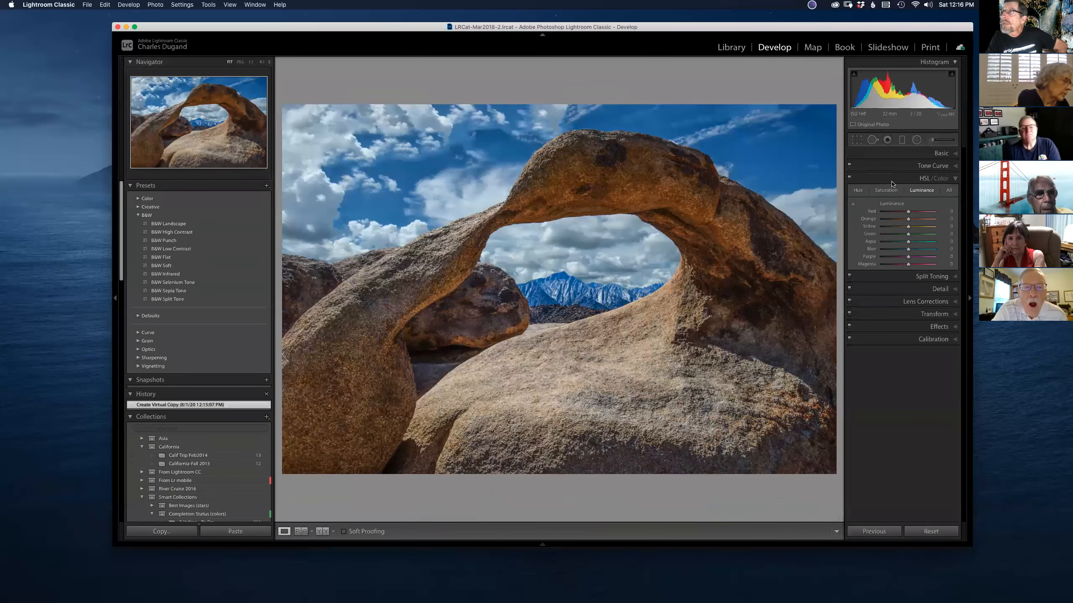
{"action": "left_click", "coordinate": [940, 155]}
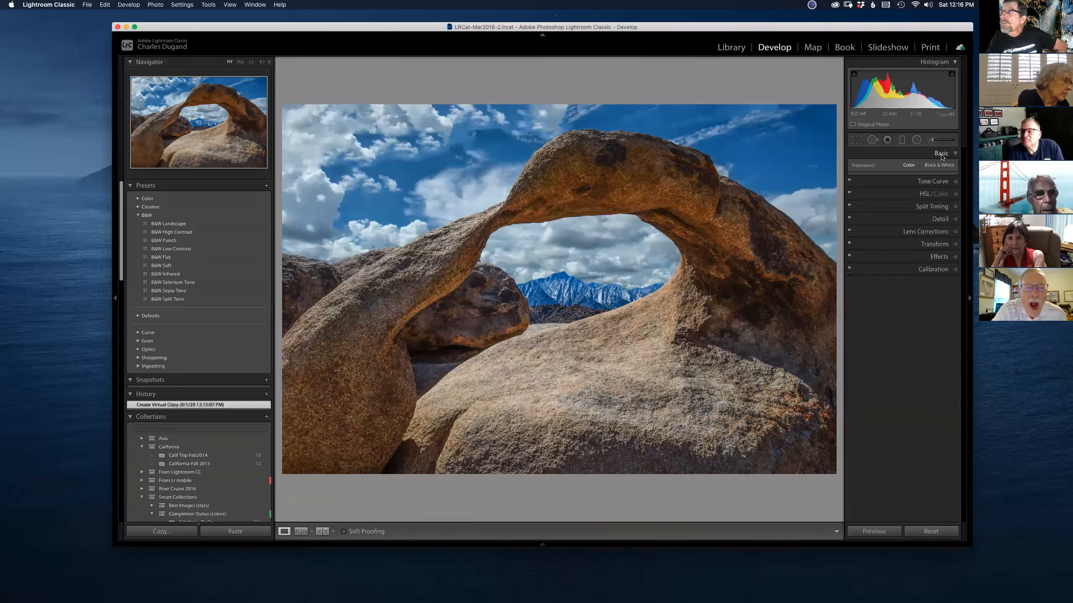
{"action": "left_click", "coordinate": [947, 165]}
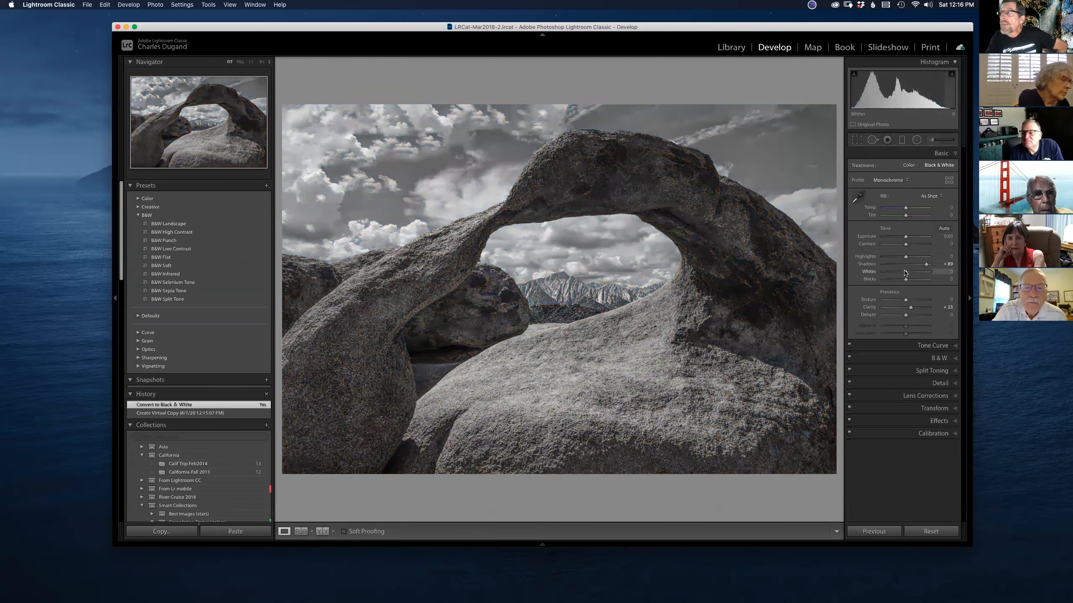
{"action": "left_click", "coordinate": [936, 357]}
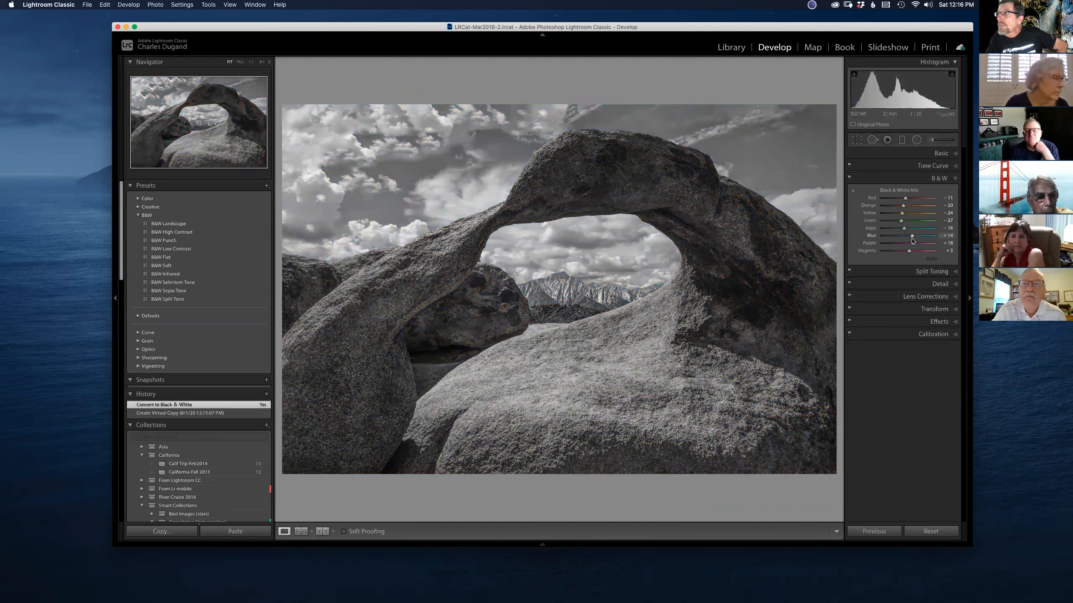
{"action": "left_click_drag", "start_coordinate": [913, 239], "coordinate": [890, 238]}
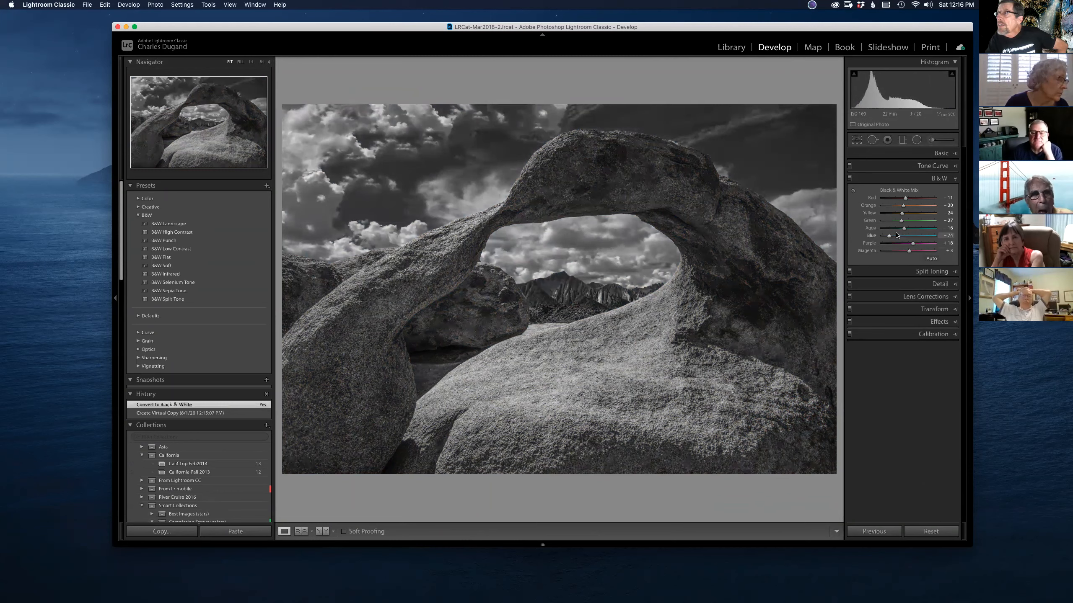
Step: Add an inverted radial filter around the low rocks beneath the arch and raise its exposure to about 1
{"action": "left_click", "coordinate": [917, 140]}
{"action": "left_click_drag", "start_coordinate": [519, 367], "coordinate": [651, 438]}
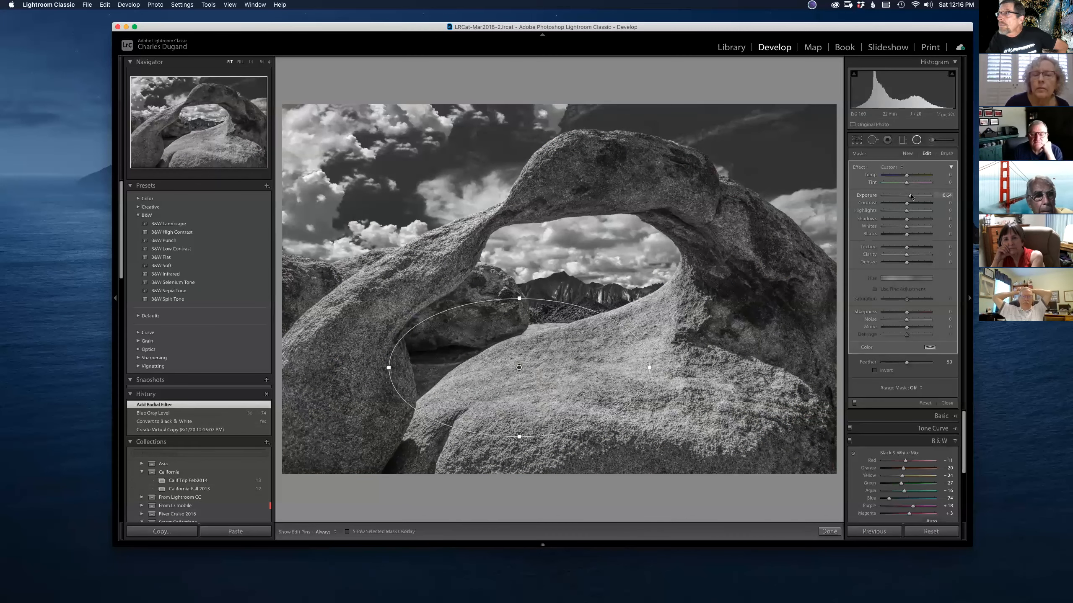
{"action": "left_click_drag", "start_coordinate": [912, 196], "coordinate": [915, 197]}
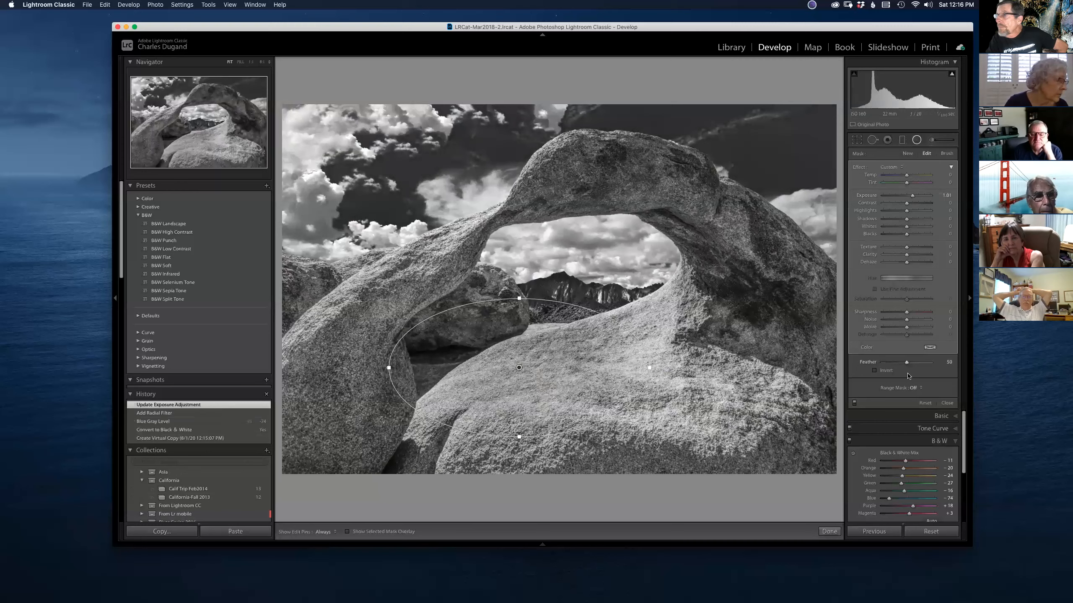
{"action": "left_click", "coordinate": [873, 370]}
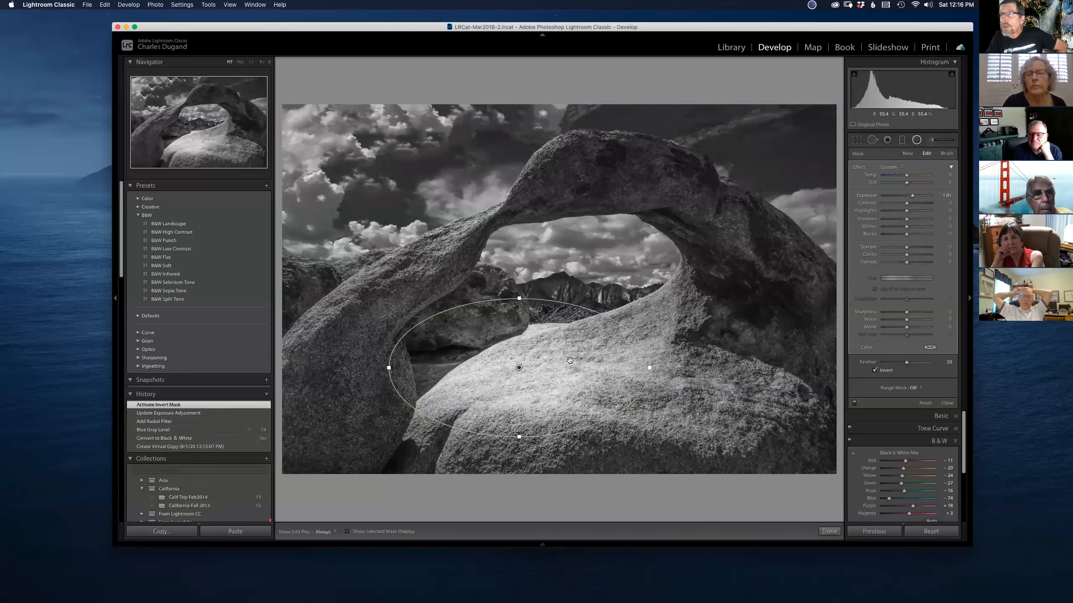
Step: Move and reshape the radial filter into a narrow tilted ellipse over the arch's sloping left arm, and return to the Library
{"action": "left_click_drag", "start_coordinate": [521, 368], "coordinate": [600, 387]}
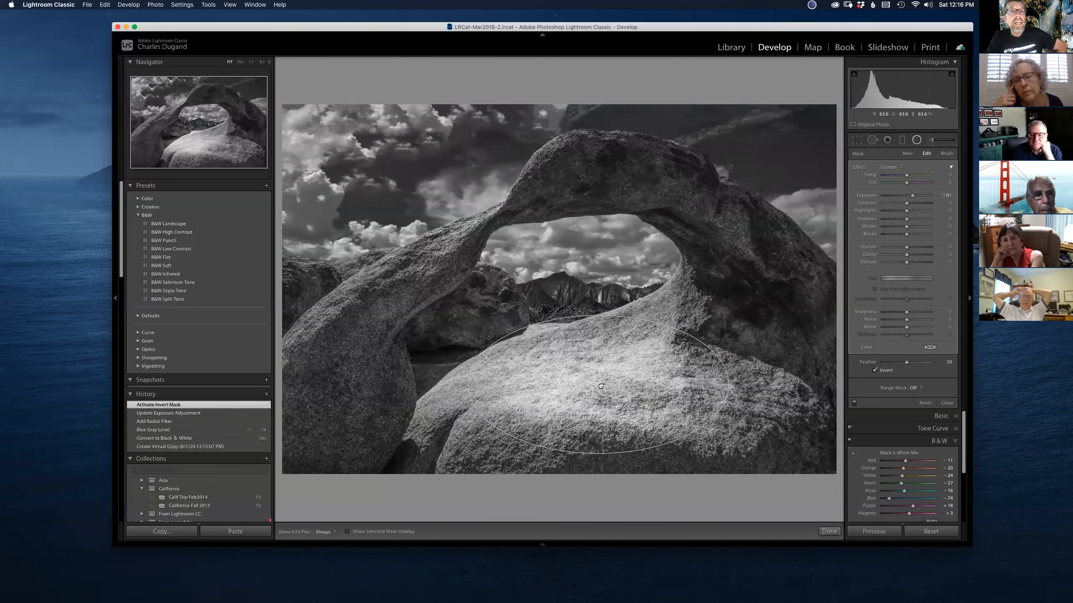
{"action": "left_click_drag", "start_coordinate": [601, 386], "coordinate": [473, 287]}
{"action": "left_click_drag", "start_coordinate": [467, 357], "coordinate": [415, 269]}
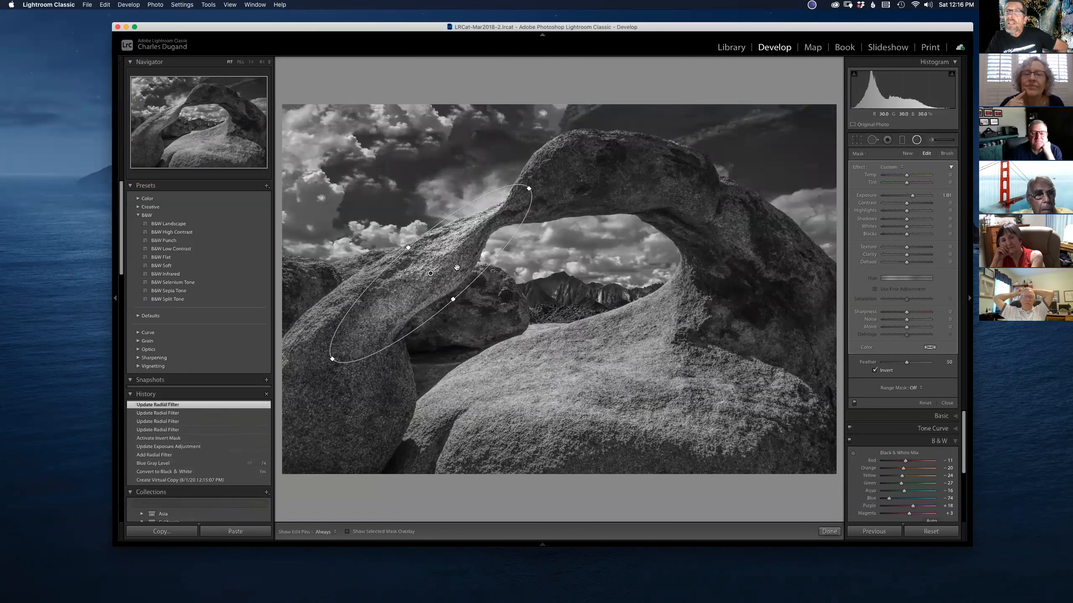
{"action": "left_click_drag", "start_coordinate": [428, 273], "coordinate": [404, 287]}
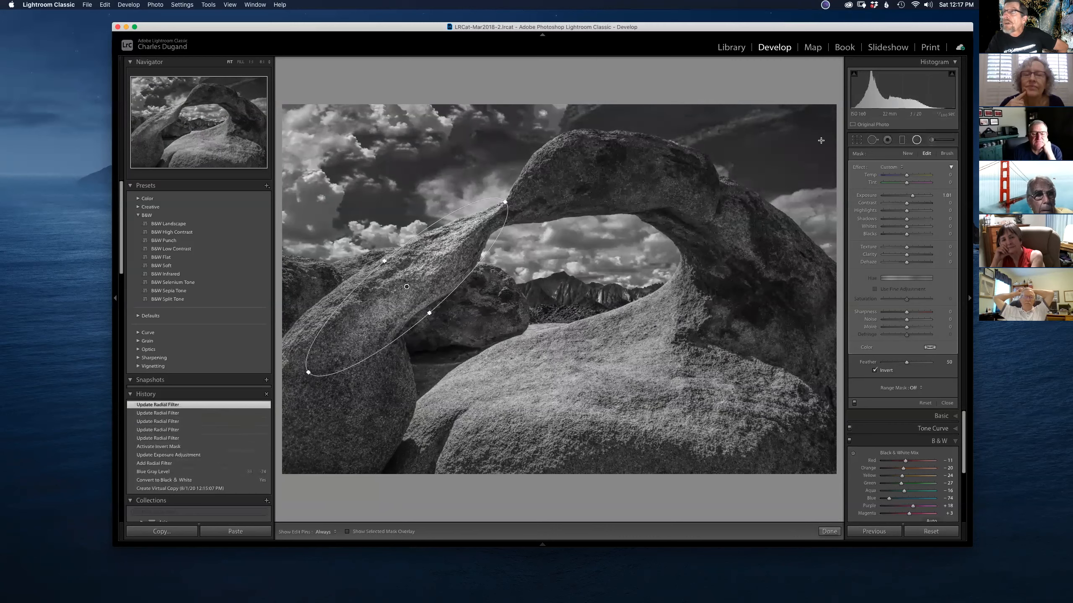
{"action": "left_click", "coordinate": [737, 49]}
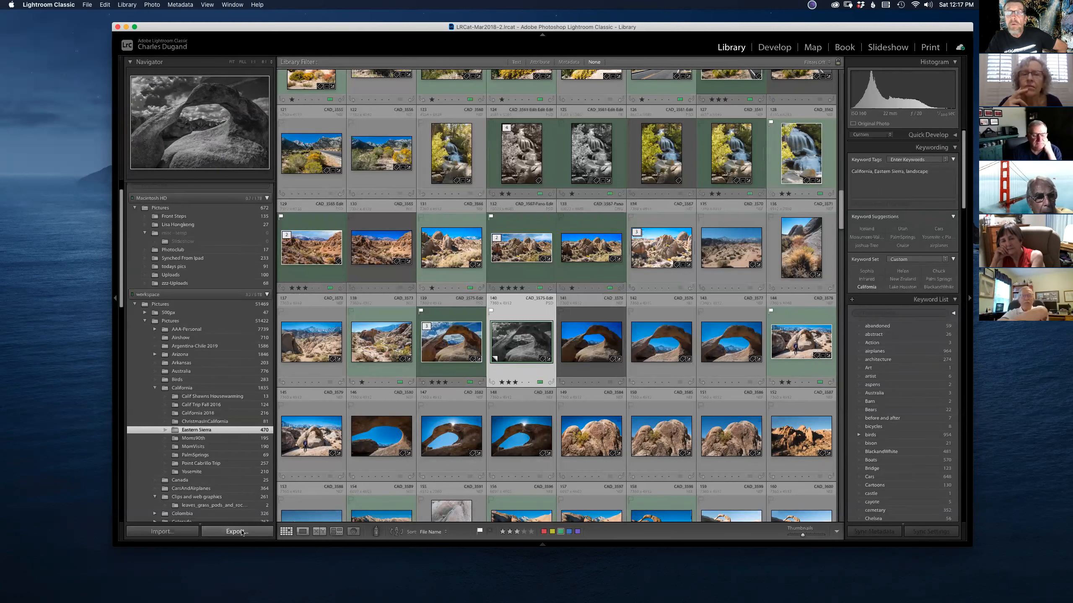
Step: Open the export settings for the black-and-white arch photo and close them without exporting
{"action": "left_click", "coordinate": [242, 533]}
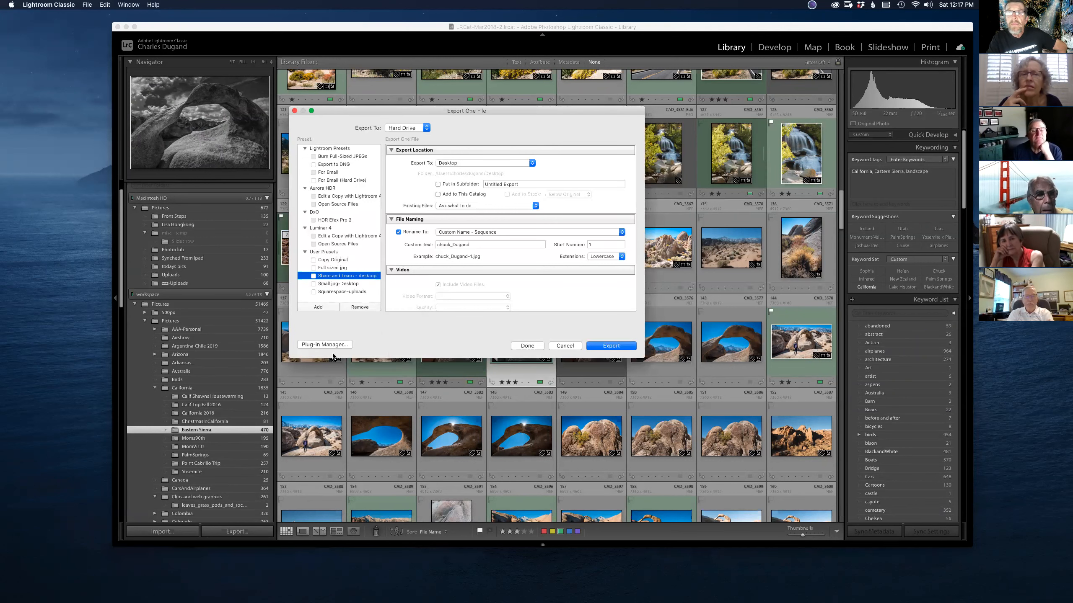
{"action": "left_click", "coordinate": [553, 346]}
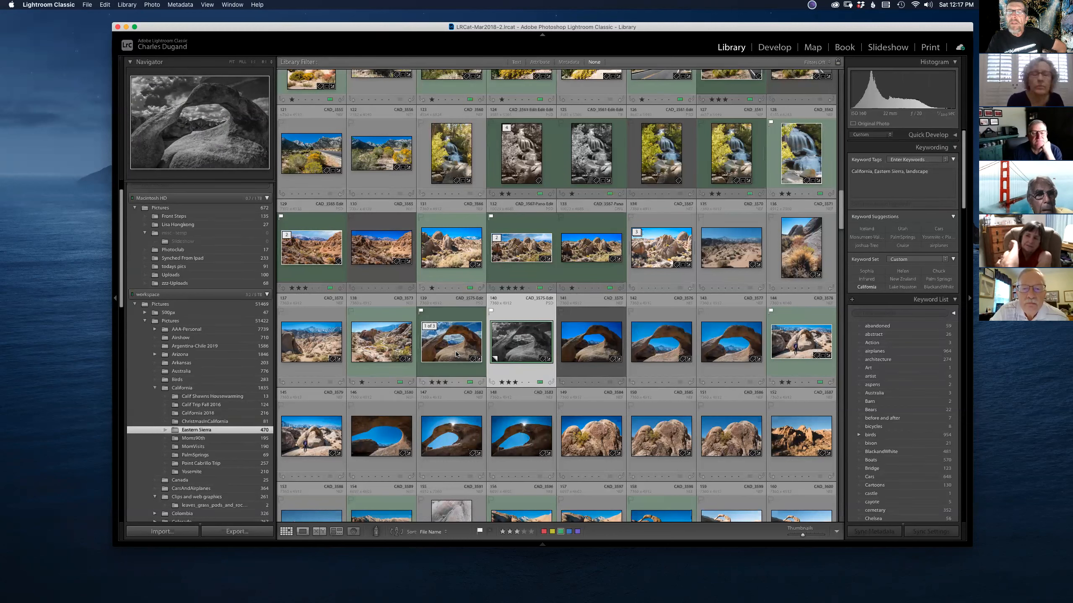
Step: Remove the black-and-white virtual copy of the arch photo CAD_3575-Edit from the catalog
{"action": "right_click", "coordinate": [520, 350]}
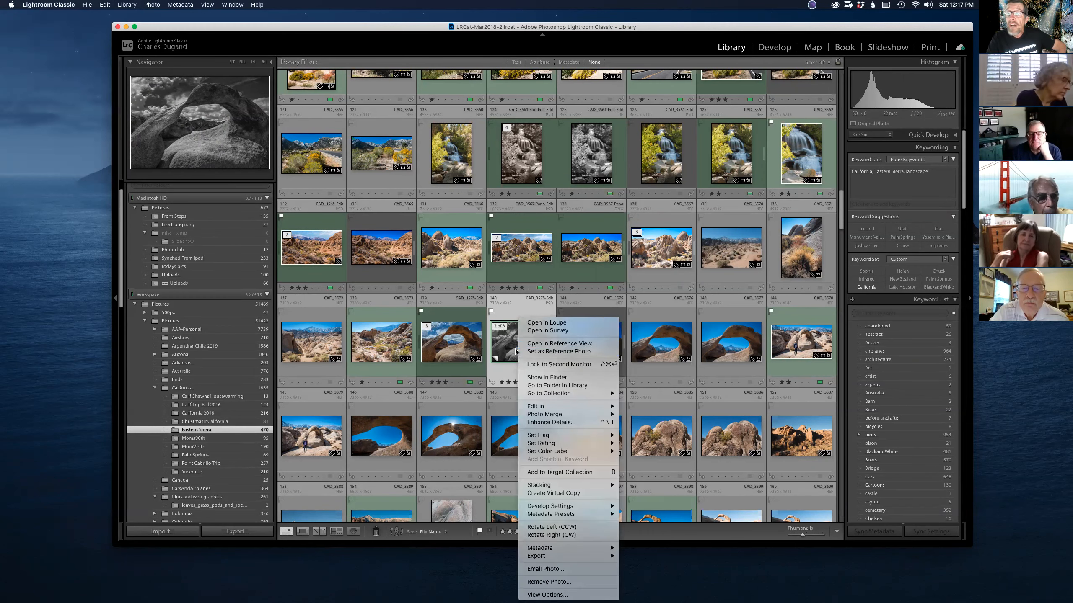
{"action": "left_click", "coordinate": [516, 351]}
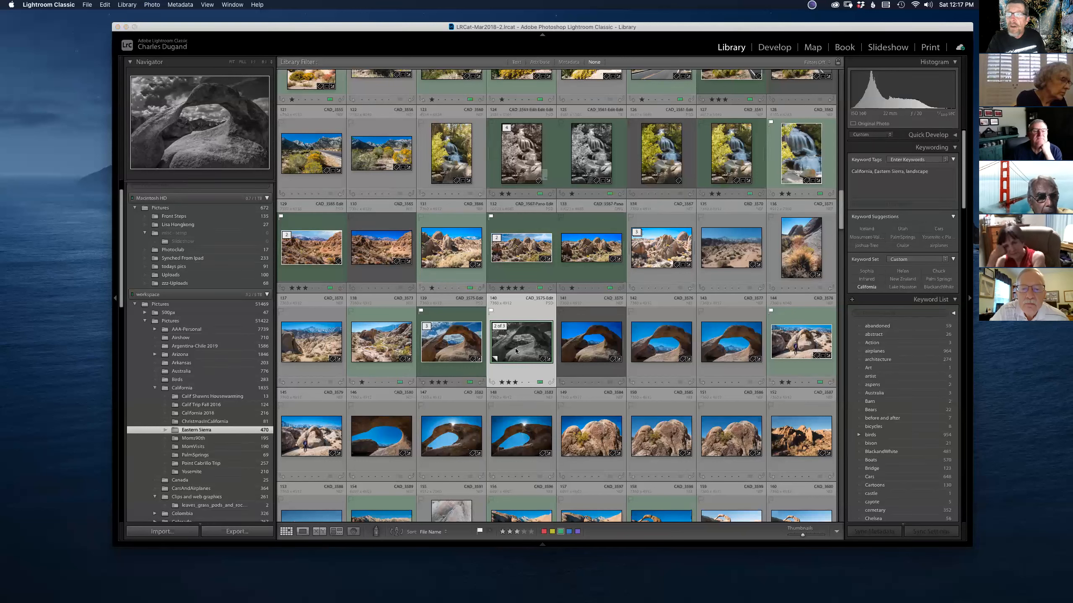
{"action": "key", "text": "BackSpace"}
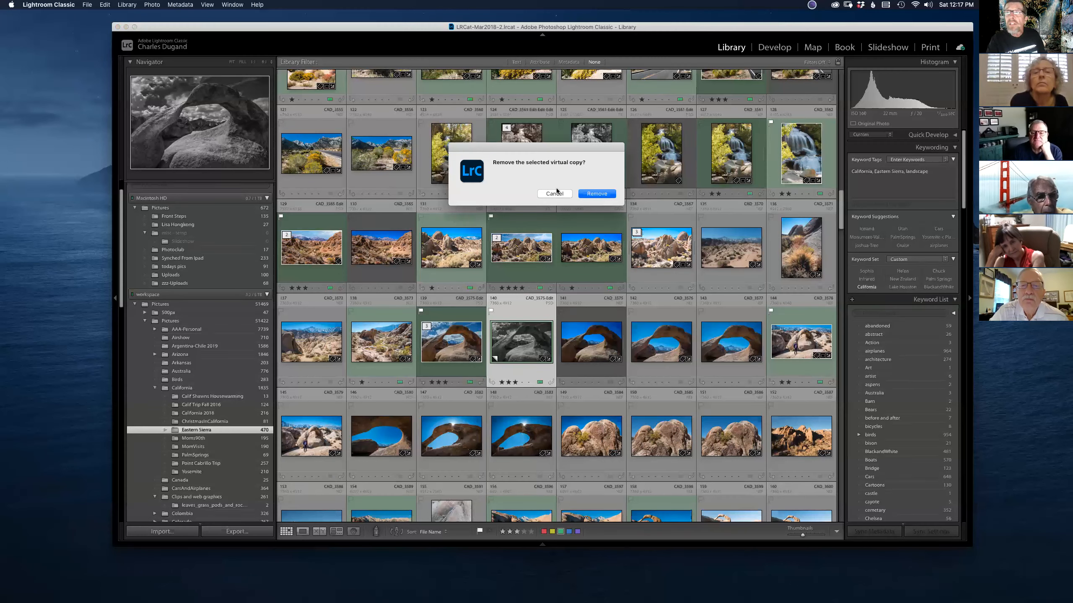
{"action": "left_click", "coordinate": [596, 193]}
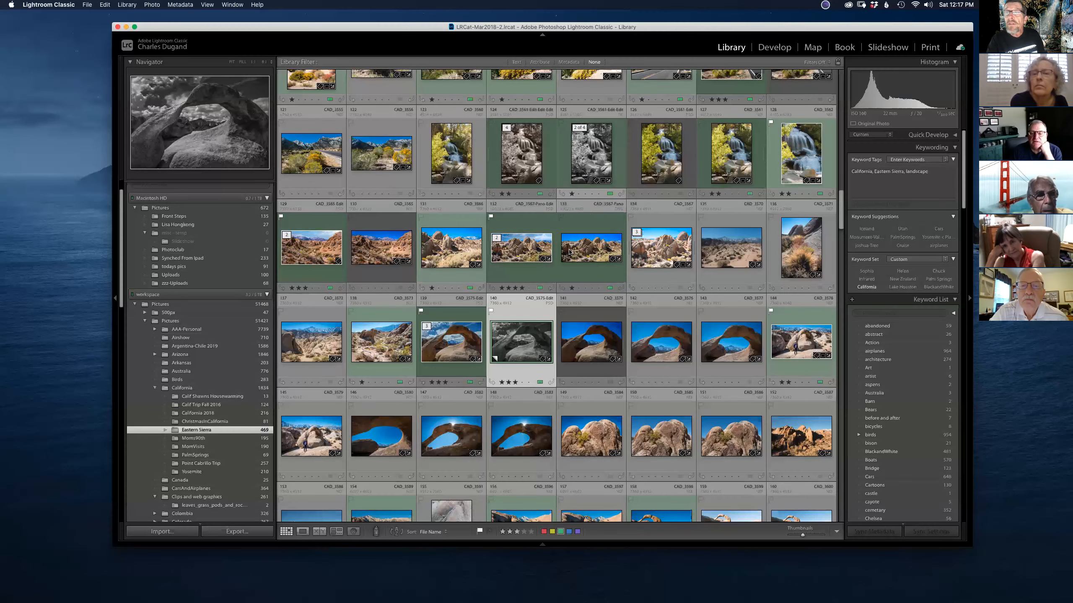
Step: Create a new virtual copy of the color arch photo CAD_3575-Edit with the replaced cloudy sky
{"action": "right_click", "coordinate": [451, 344]}
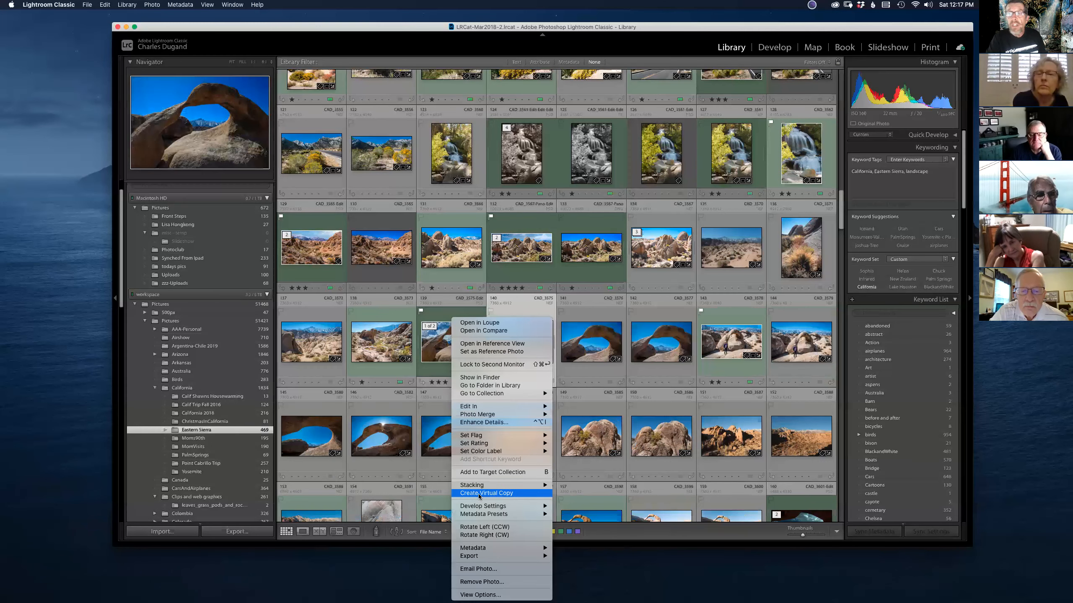
{"action": "left_click", "coordinate": [432, 348]}
{"action": "right_click", "coordinate": [434, 348]}
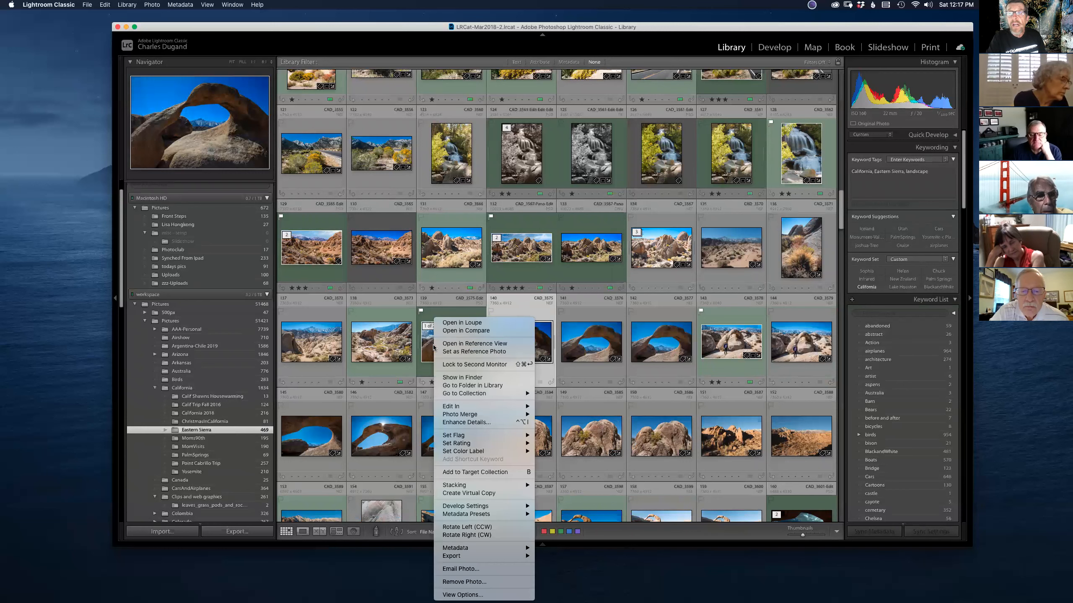
{"action": "mouse_move", "coordinate": [470, 434]}
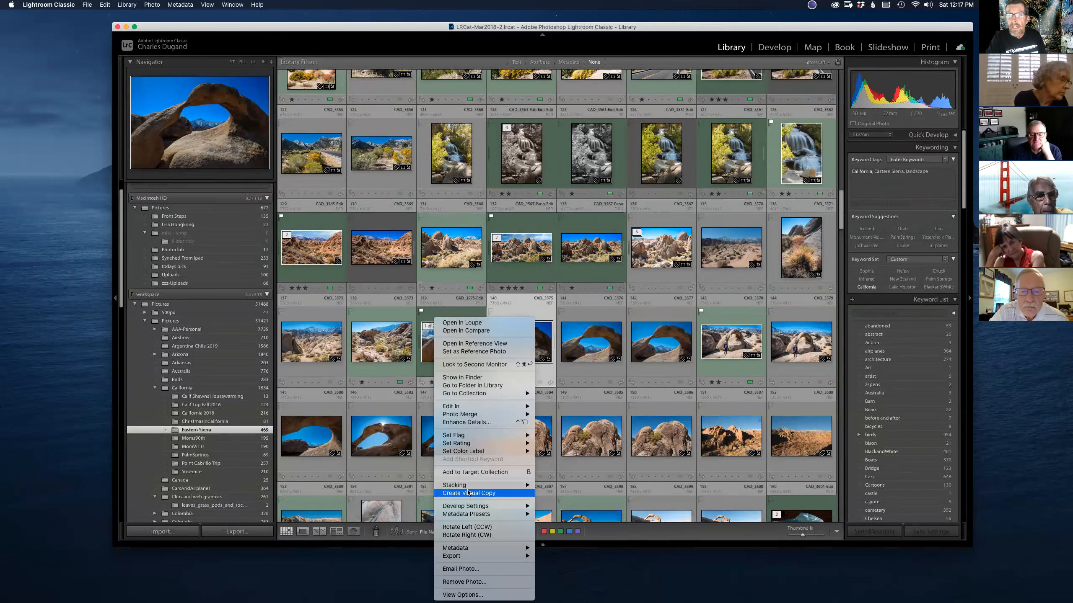
{"action": "left_click", "coordinate": [458, 494]}
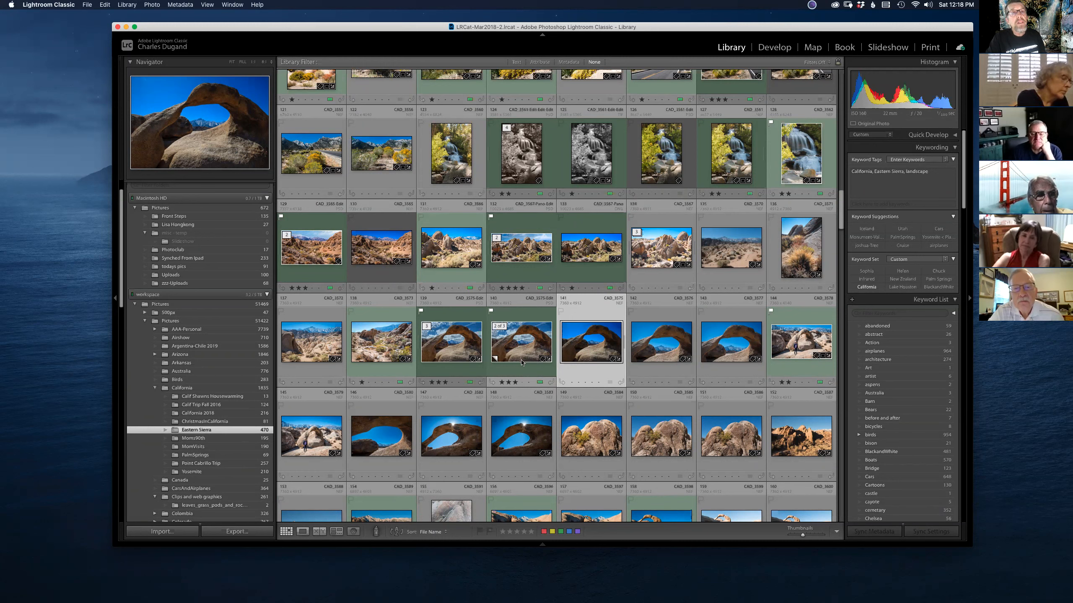
Step: Send the new virtual copy to Color Efex Pro 4 as a copy with Lightroom adjustments and reposition the plug-in window
{"action": "right_click", "coordinate": [515, 355]}
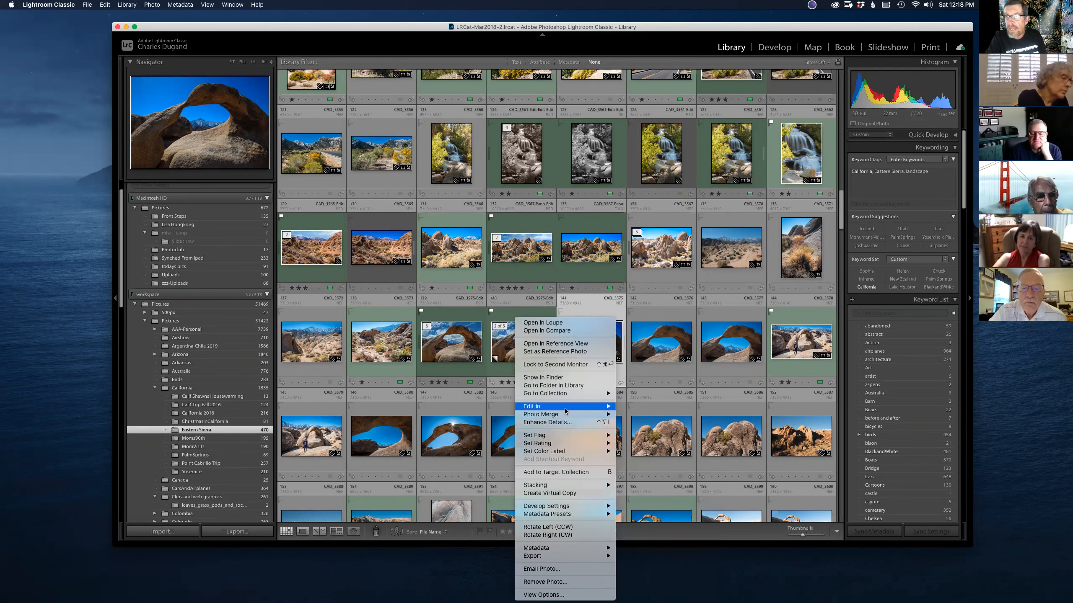
{"action": "mouse_move", "coordinate": [566, 407]}
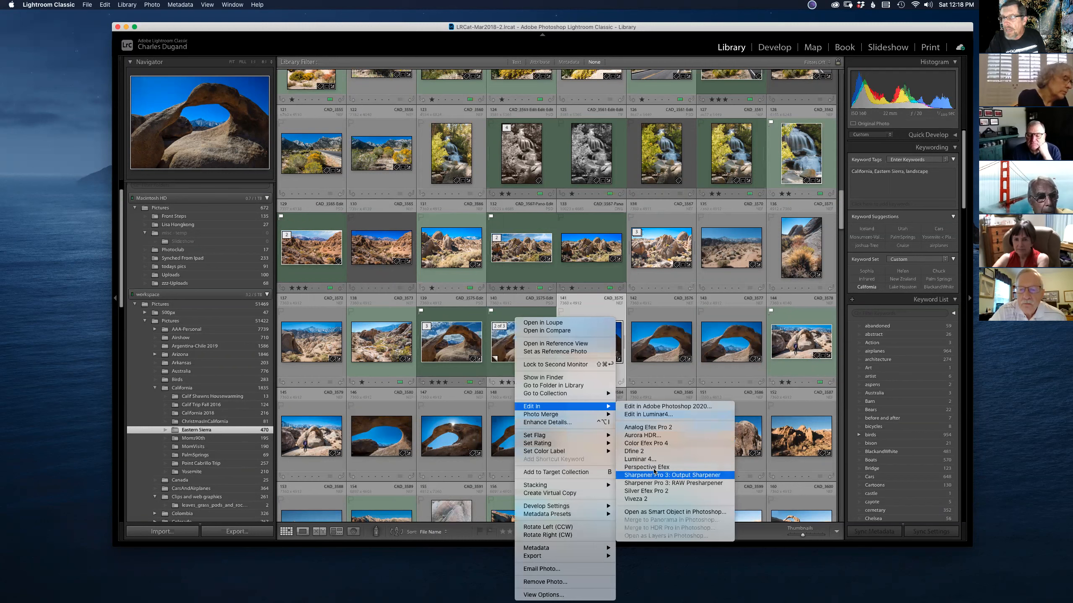
{"action": "left_click", "coordinate": [651, 445]}
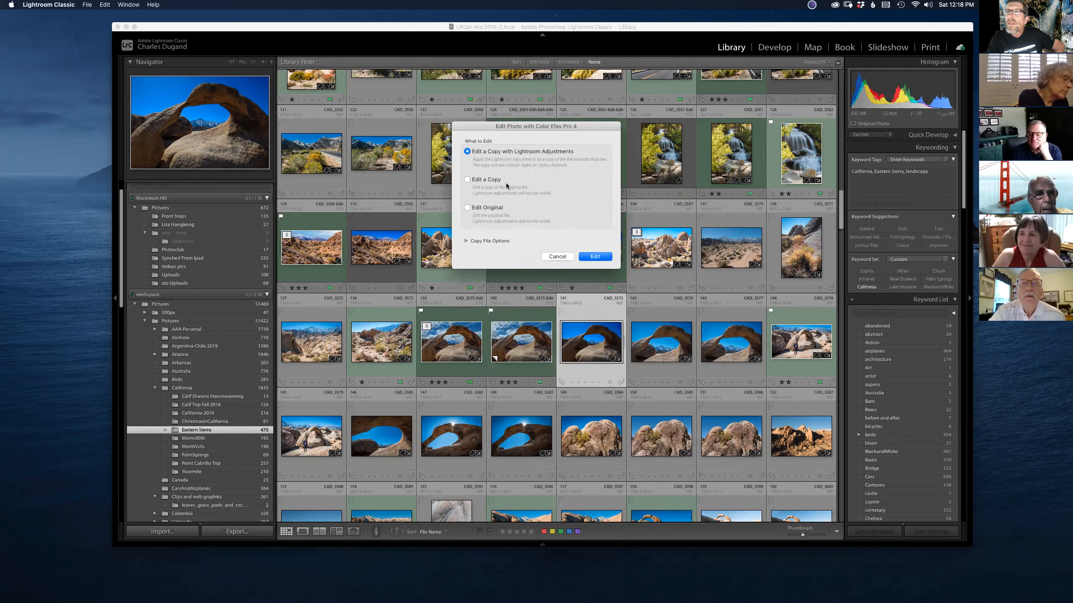
{"action": "left_click", "coordinate": [596, 257]}
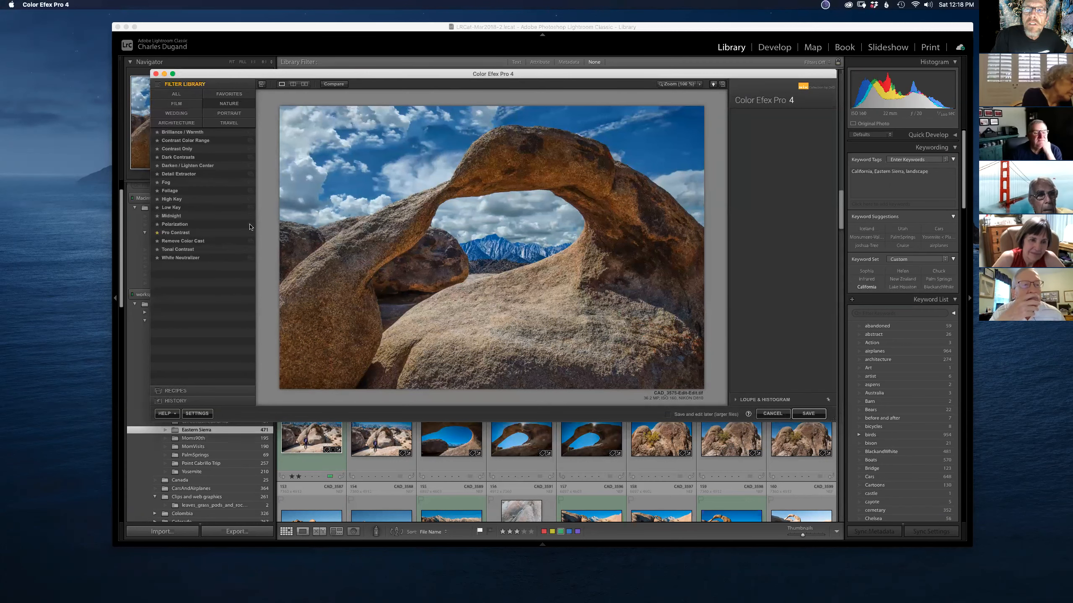
{"action": "left_click_drag", "start_coordinate": [396, 75], "coordinate": [407, 92]}
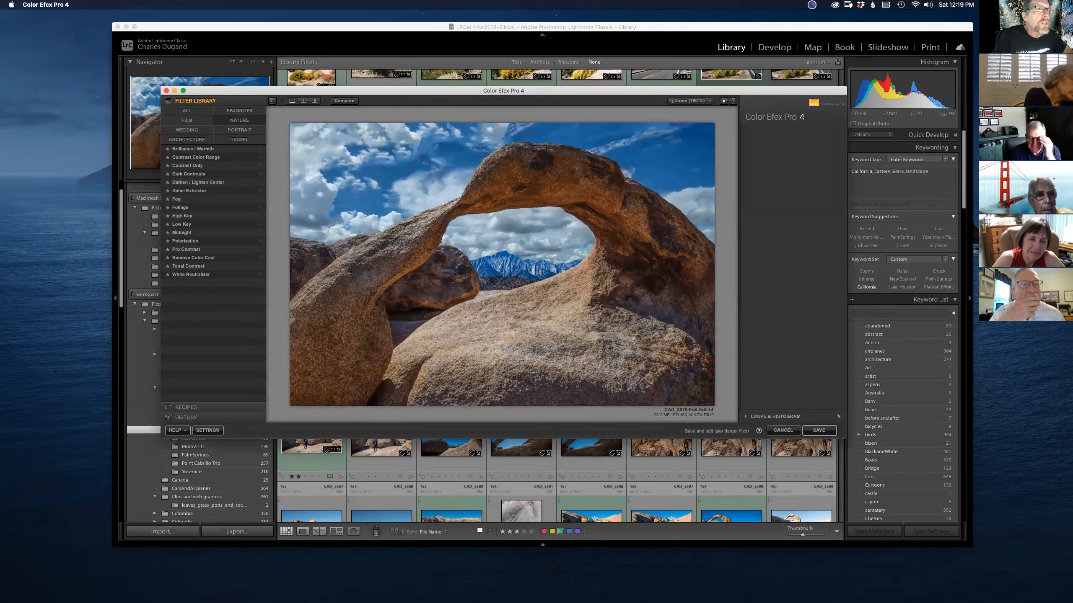
Step: Try the Detail Extractor filter with the Strong Large Details preset on the arch photo and compare it with the original
{"action": "left_click", "coordinate": [189, 112]}
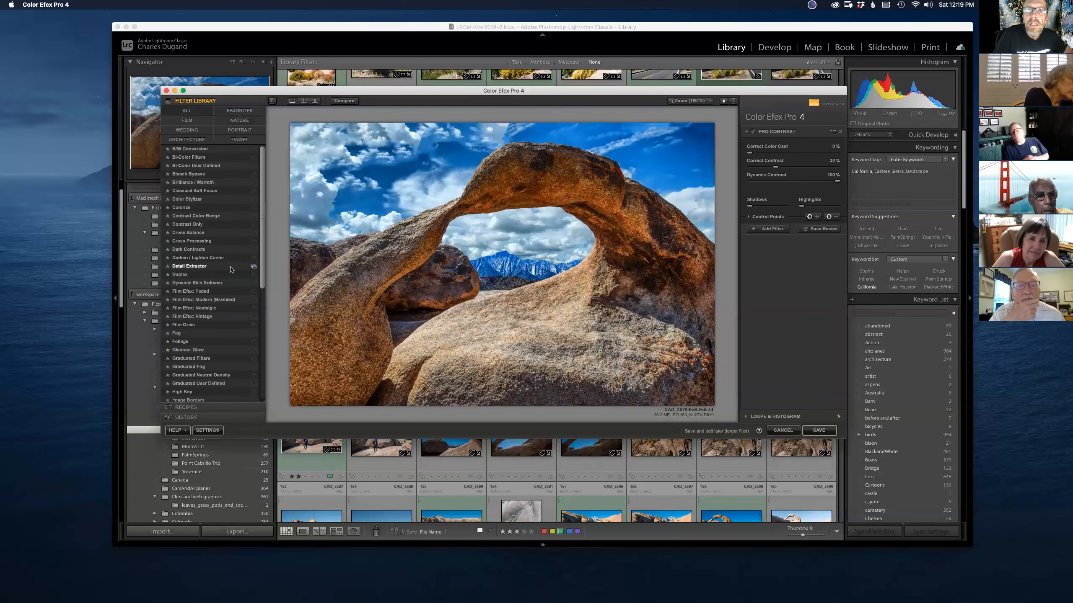
{"action": "left_click", "coordinate": [253, 266]}
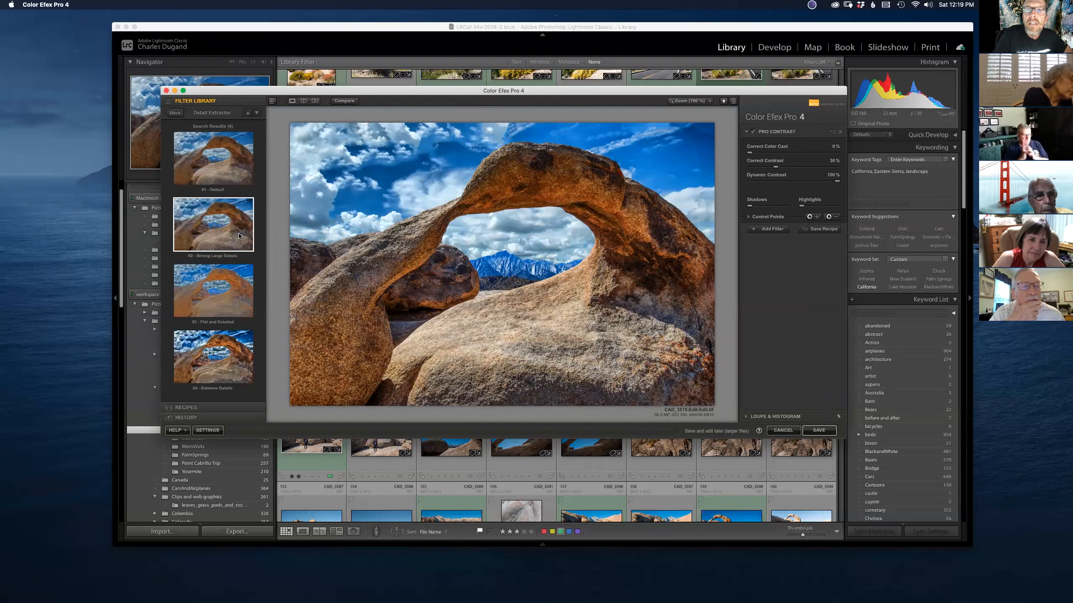
{"action": "left_click", "coordinate": [233, 233]}
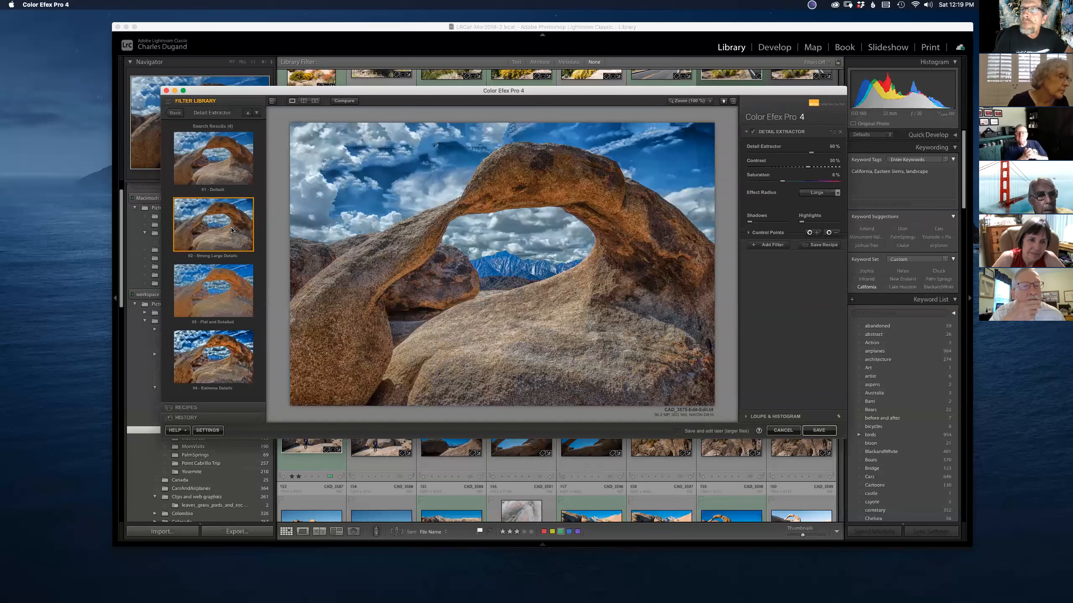
{"action": "left_click", "coordinate": [344, 101]}
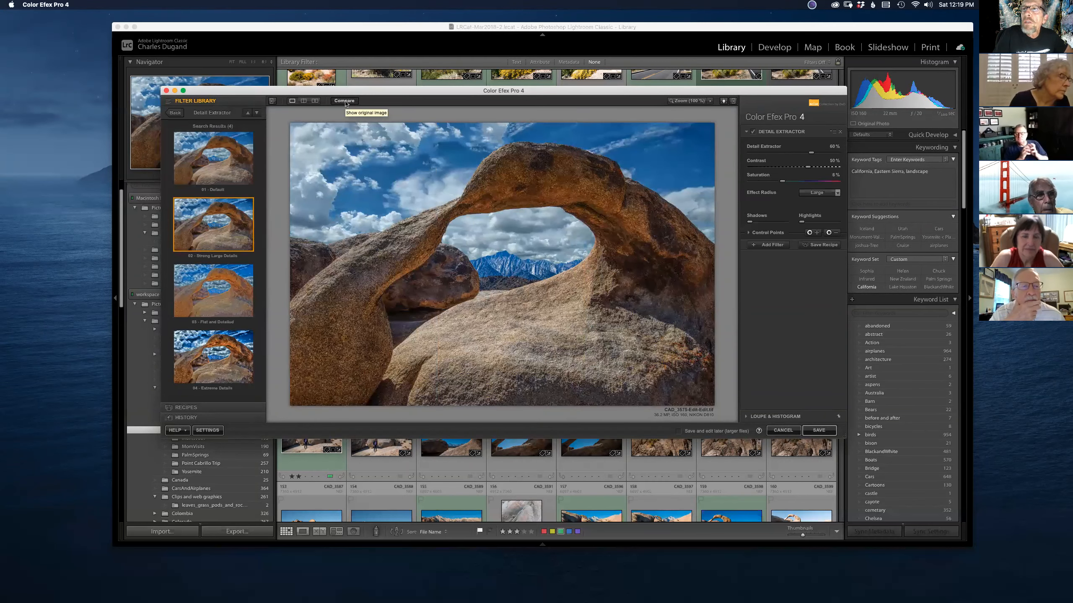
{"action": "left_click", "coordinate": [344, 102]}
{"action": "left_click", "coordinate": [344, 102]}
{"action": "left_click", "coordinate": [344, 102]}
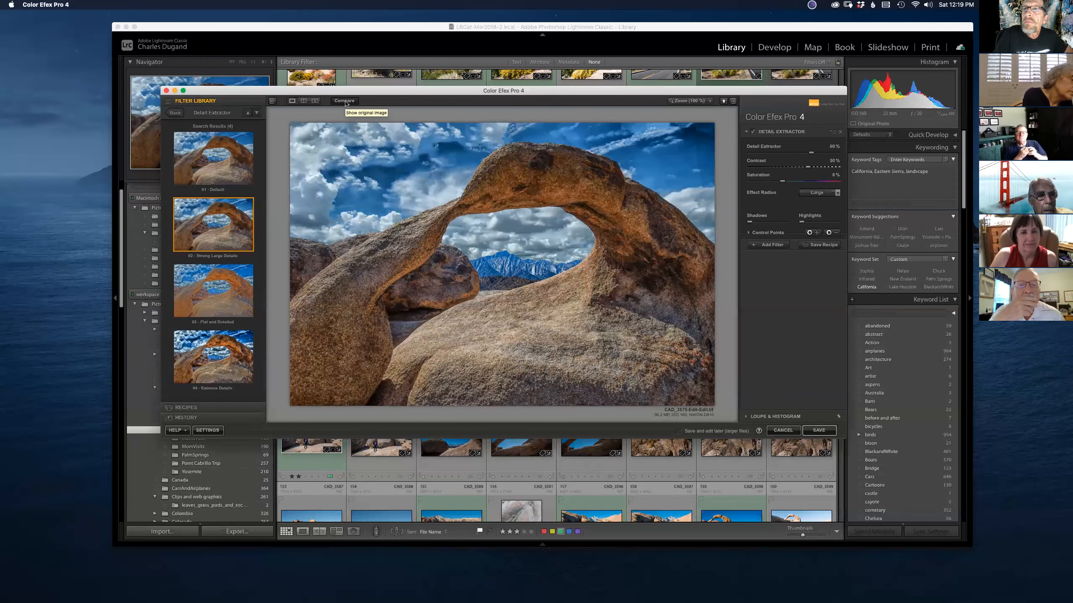
Step: Switch Detail Extractor to the Flat and Detailed preset and compare the effect with the original image
{"action": "left_click", "coordinate": [241, 287]}
{"action": "left_click", "coordinate": [343, 101]}
{"action": "left_click", "coordinate": [344, 101]}
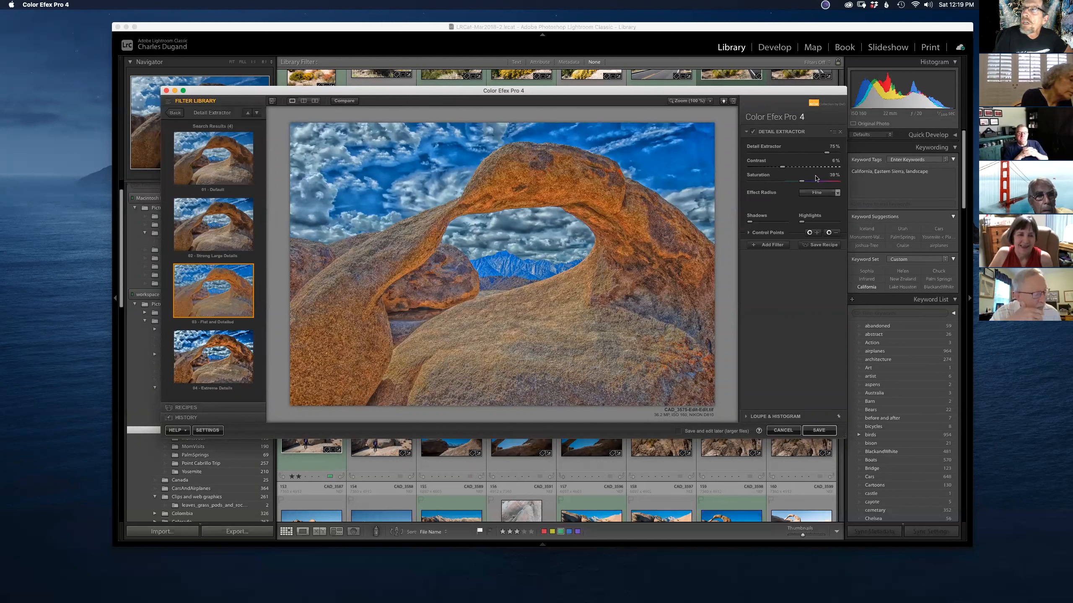
Step: Try the Glamour Glow filter with the Stronger Glow preset, compare it with the original, and close Color Efex Pro 4 without saving
{"action": "left_click", "coordinate": [176, 114]}
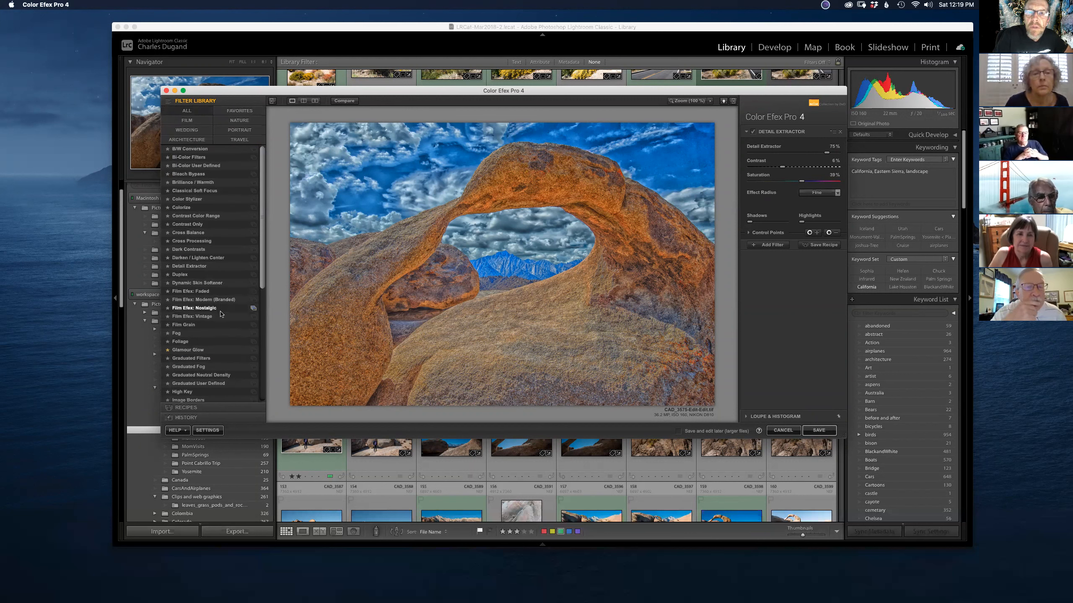
{"action": "scroll", "coordinate": [244, 336], "scroll_direction": "down", "scroll_amount": 3}
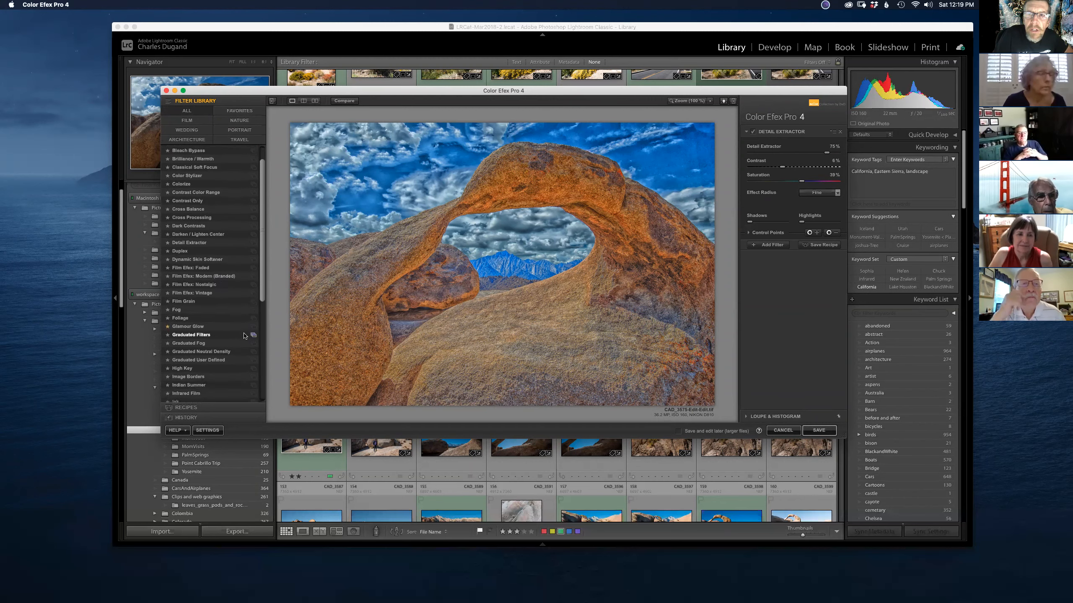
{"action": "left_click", "coordinate": [247, 326]}
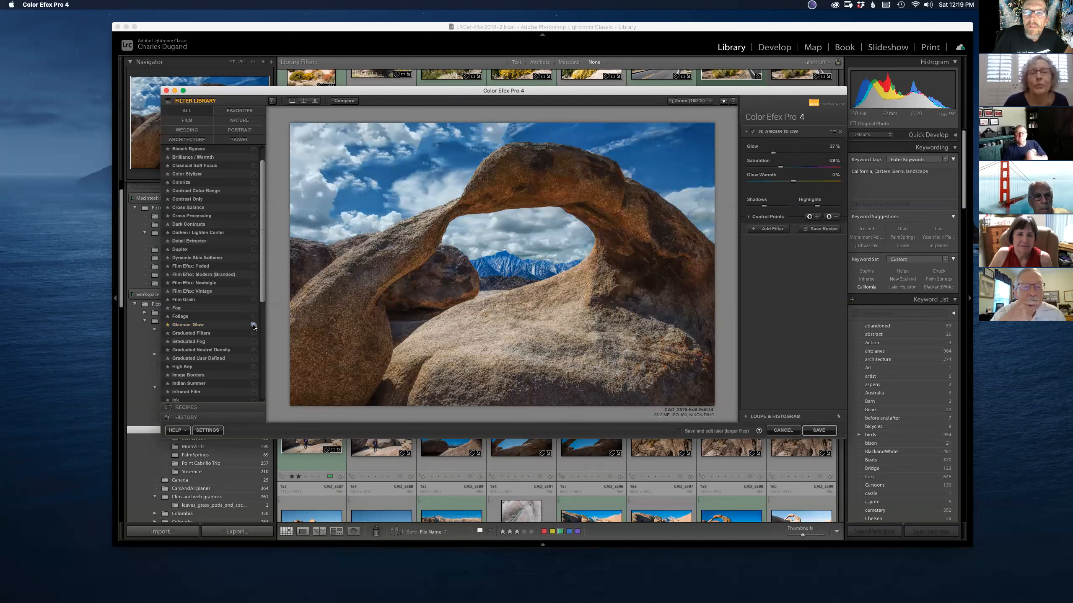
{"action": "left_click", "coordinate": [253, 325]}
{"action": "left_click", "coordinate": [210, 219]}
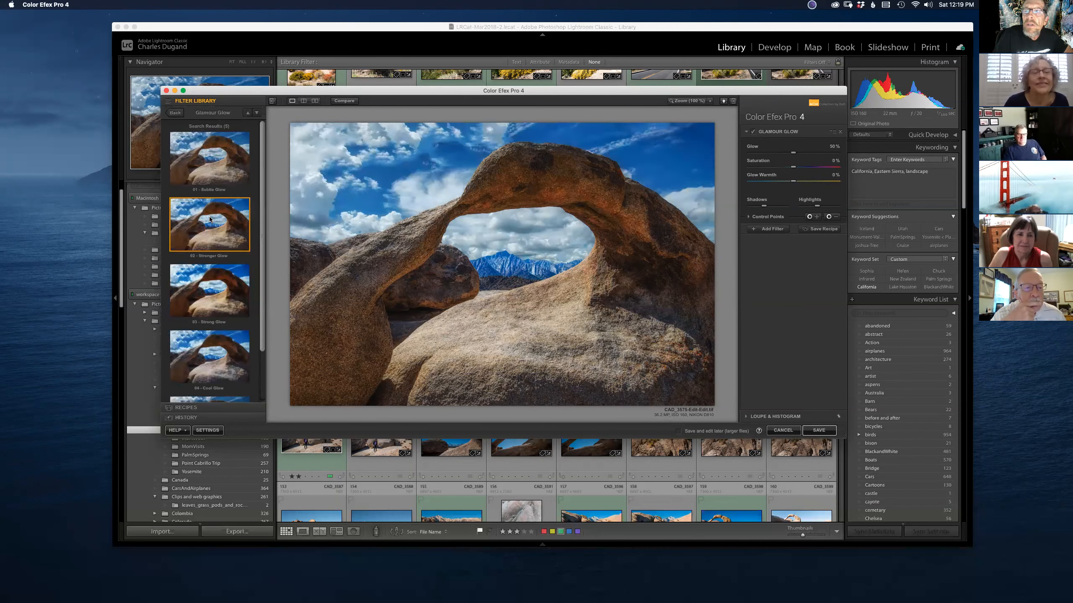
{"action": "left_click", "coordinate": [345, 101]}
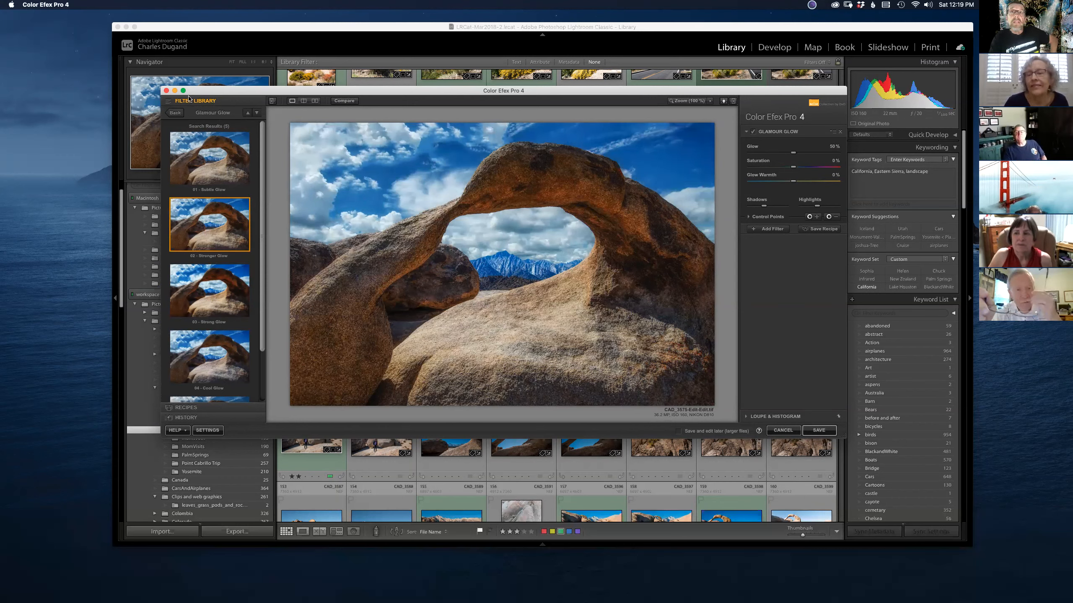
{"action": "left_click", "coordinate": [166, 91]}
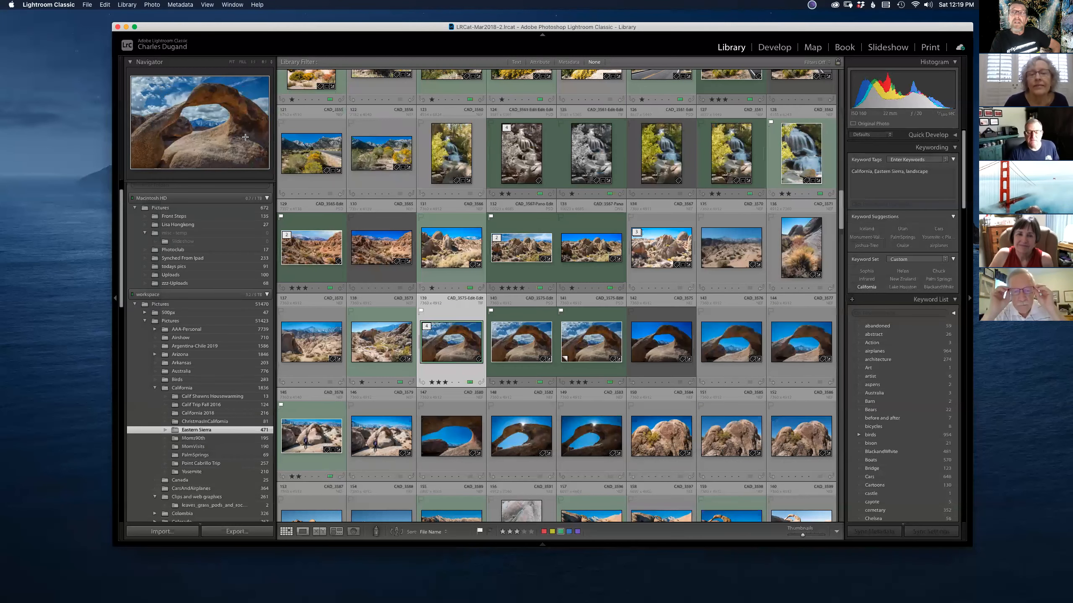